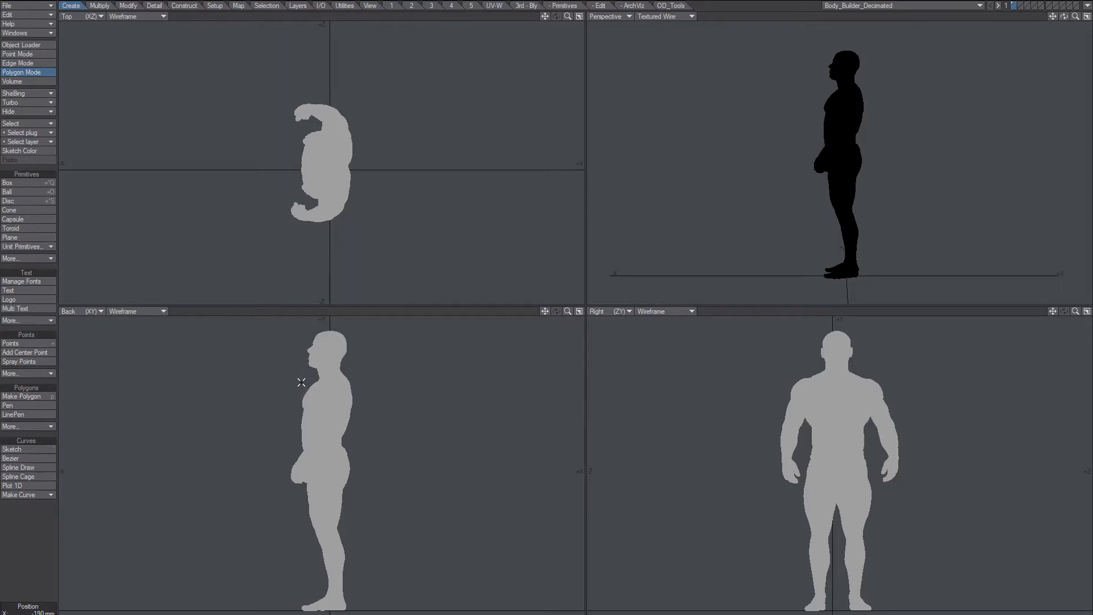
# Lasso the head in the Back view, invert the selection, and delete the body below it.
pyautogui.moveTo(301, 382)
pyautogui.mouseDown()
pyautogui.moveTo(337, 302)
pyautogui.moveTo(365, 369)
pyautogui.moveTo(351, 369)
pyautogui.mouseUp()
pyautogui.moveTo(351, 370); pyautogui.dragTo(351, 369, button='right')
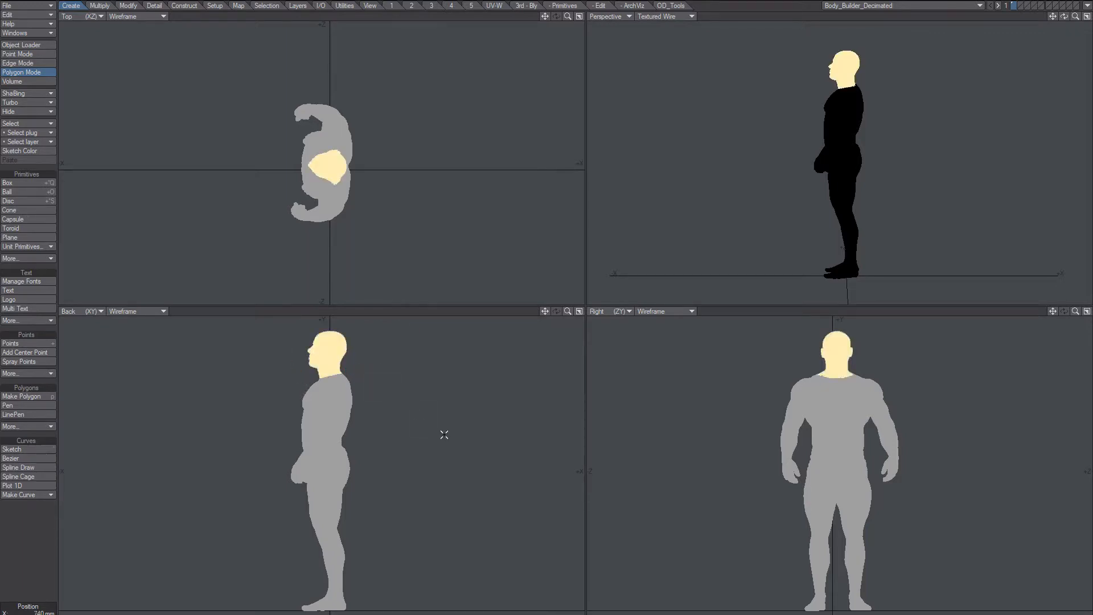
pyautogui.press(']')
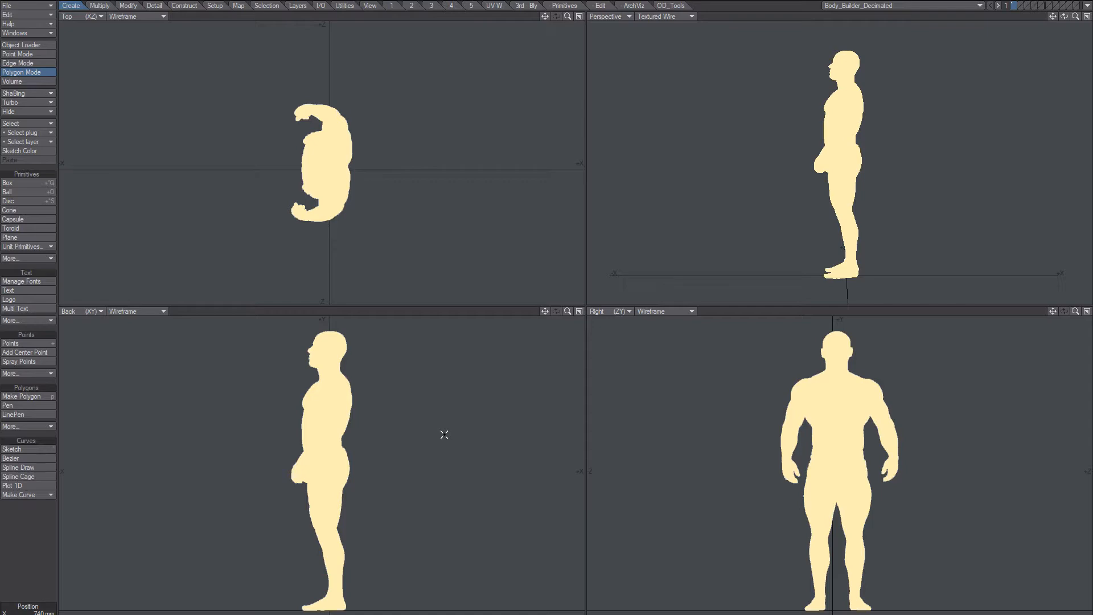
pyautogui.press('Delete')
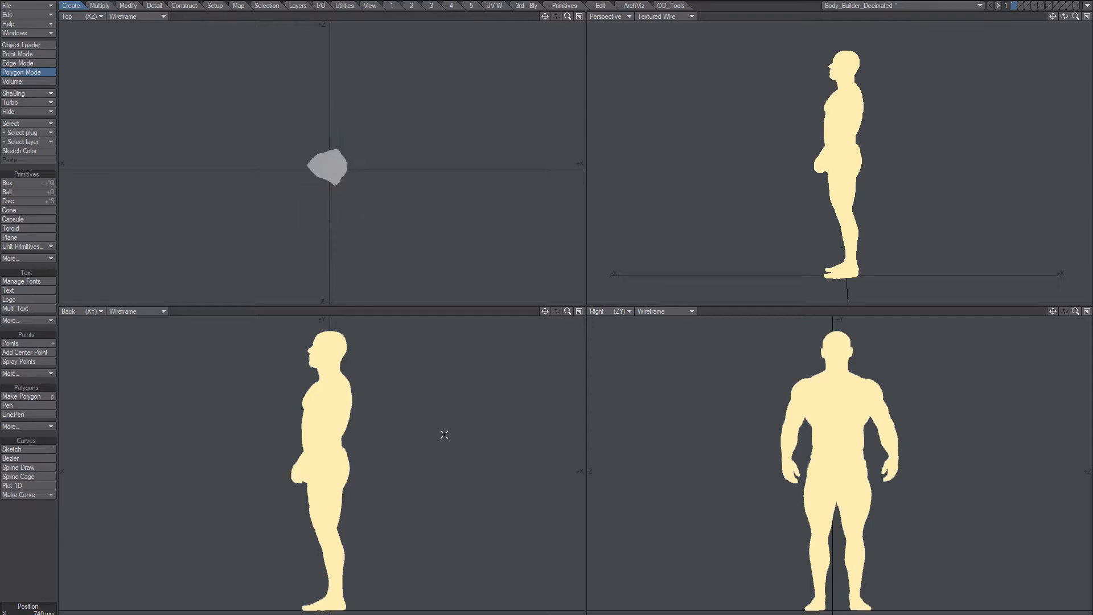
# Fit the views to the head and show the Perspective viewport in Texture mode.
pyautogui.press('a')
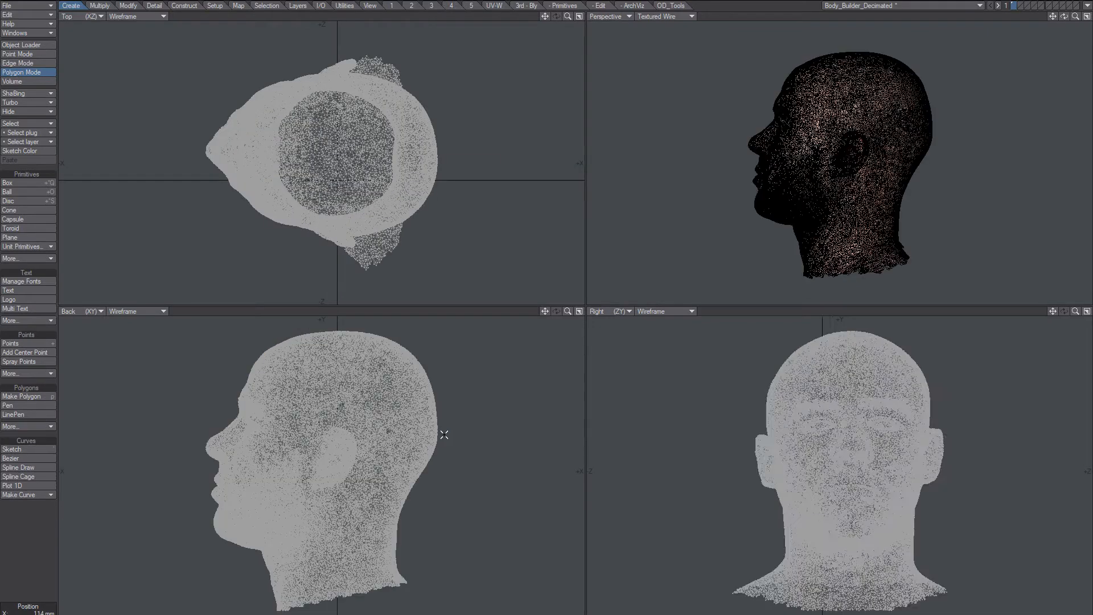
pyautogui.keyDown('alt'); pyautogui.moveTo(830, 95); pyautogui.dragTo(923, 59); pyautogui.keyUp('alt')
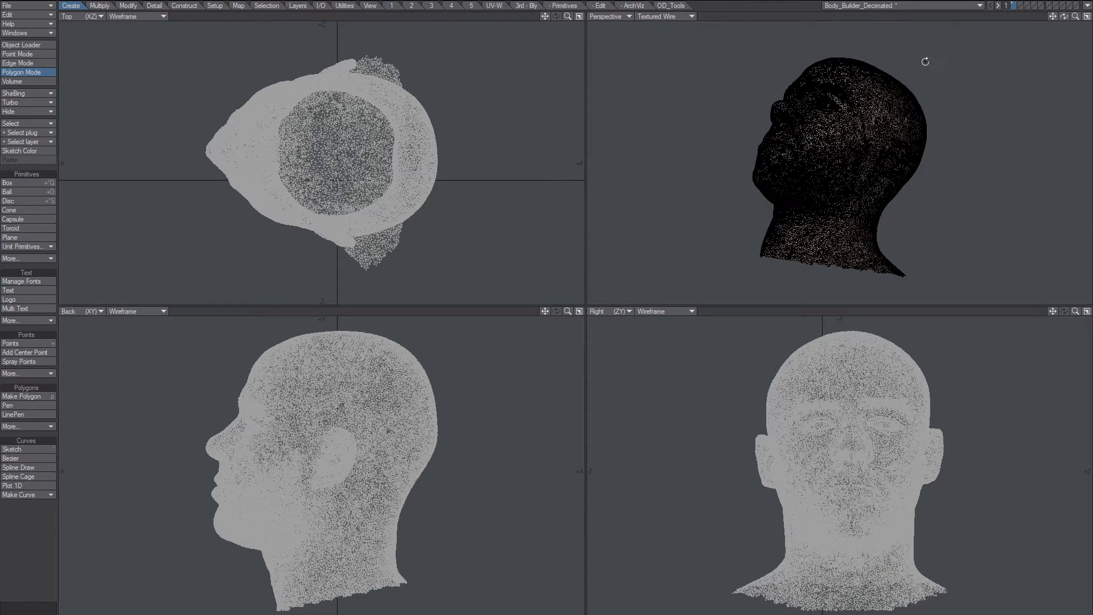
pyautogui.click(680, 15)
pyautogui.click(679, 68)
pyautogui.keyDown('alt'); pyautogui.moveTo(853, 191); pyautogui.dragTo(831, 220); pyautogui.keyUp('alt')
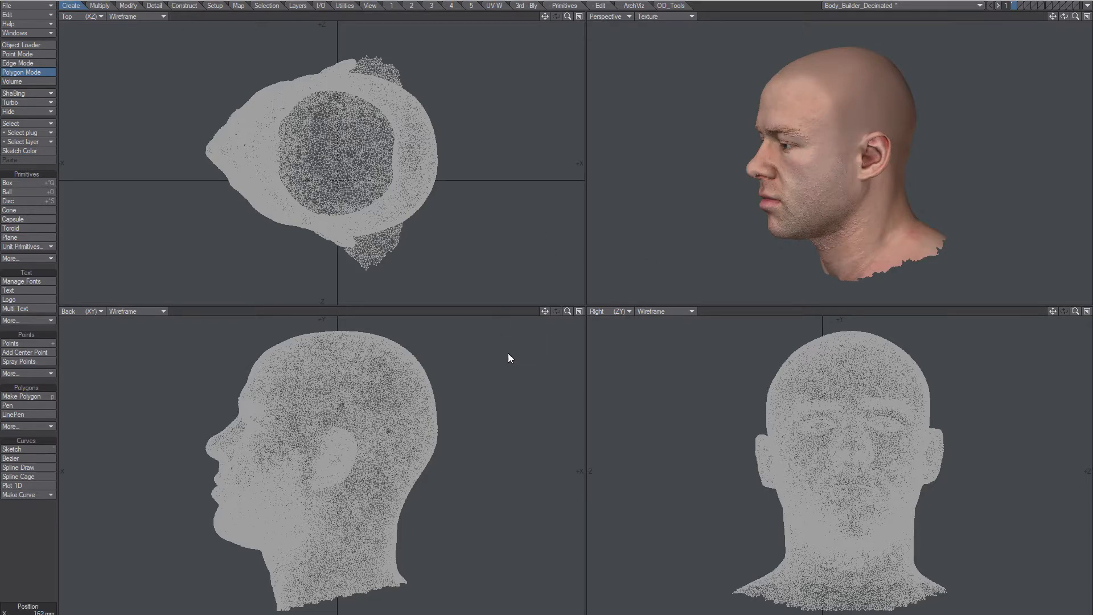
# Save the object as 'Body_Builder_Decimated - Head'.
pyautogui.hotkey('shift', 's')
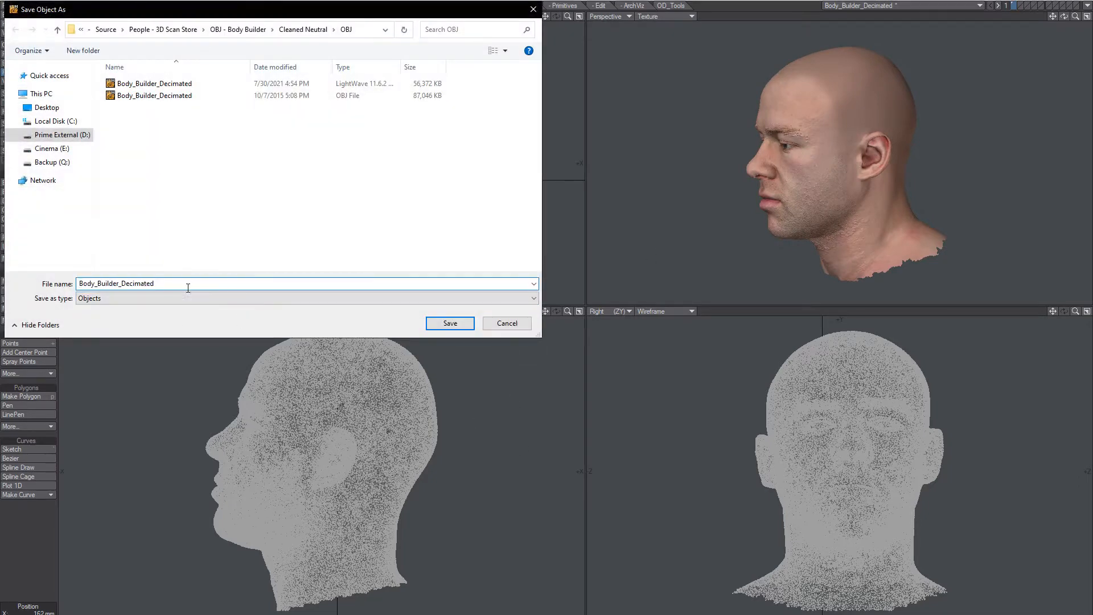
pyautogui.click(188, 285)
pyautogui.write('- ')
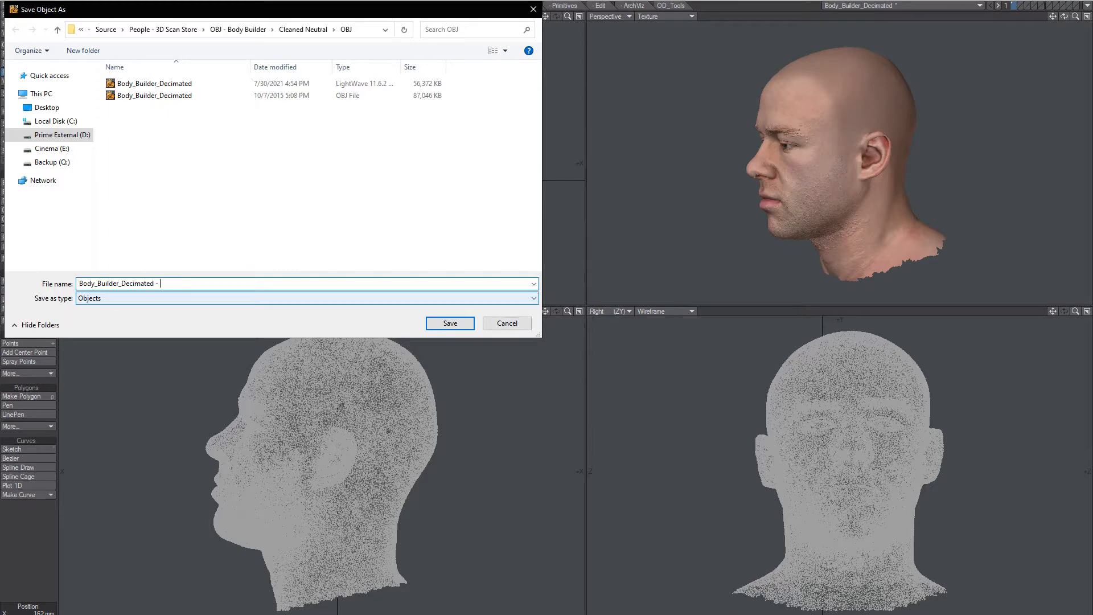
pyautogui.write('Head')
pyautogui.press('Return')
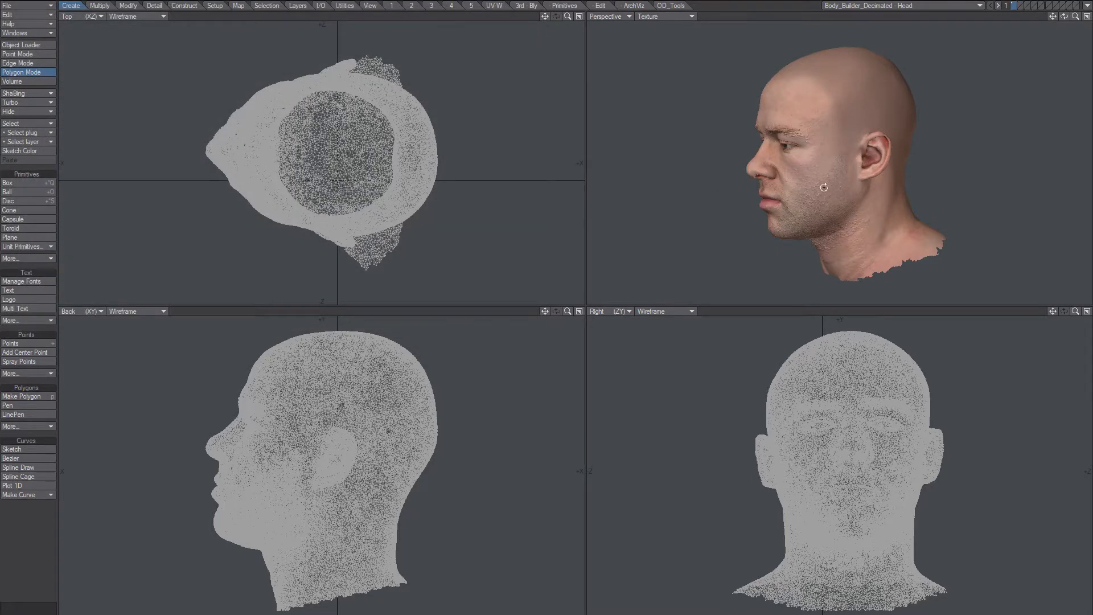
# Open the 3rd - Bly retopology tools, zoom in on the head, and make layer 2 active.
pyautogui.keyDown('alt'); pyautogui.moveTo(824, 187); pyautogui.dragTo(854, 185); pyautogui.keyUp('alt')
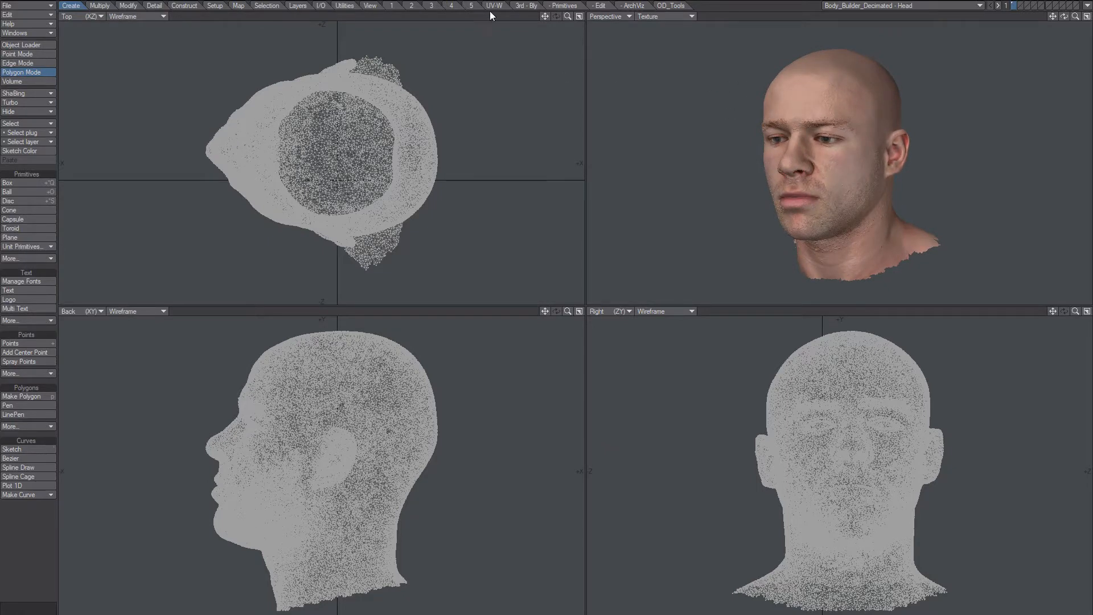
pyautogui.click(526, 6)
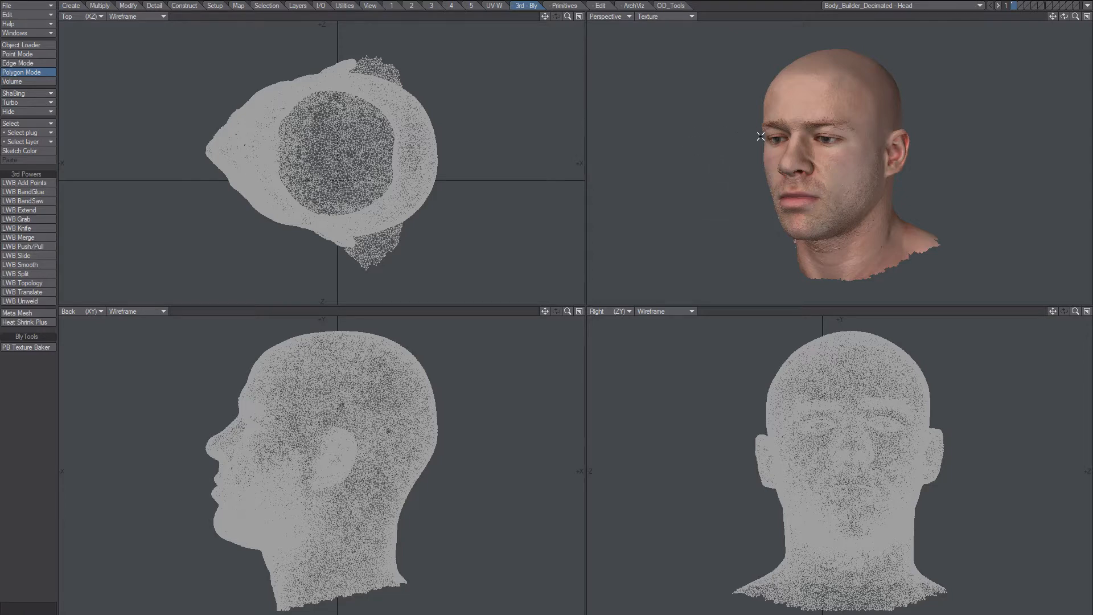
pyautogui.moveTo(848, 168)
pyautogui.keyDown('alt'); pyautogui.mouseDown()
pyautogui.moveTo(855, 147)
pyautogui.moveTo(836, 162)
pyautogui.mouseUp(); pyautogui.keyUp('alt')
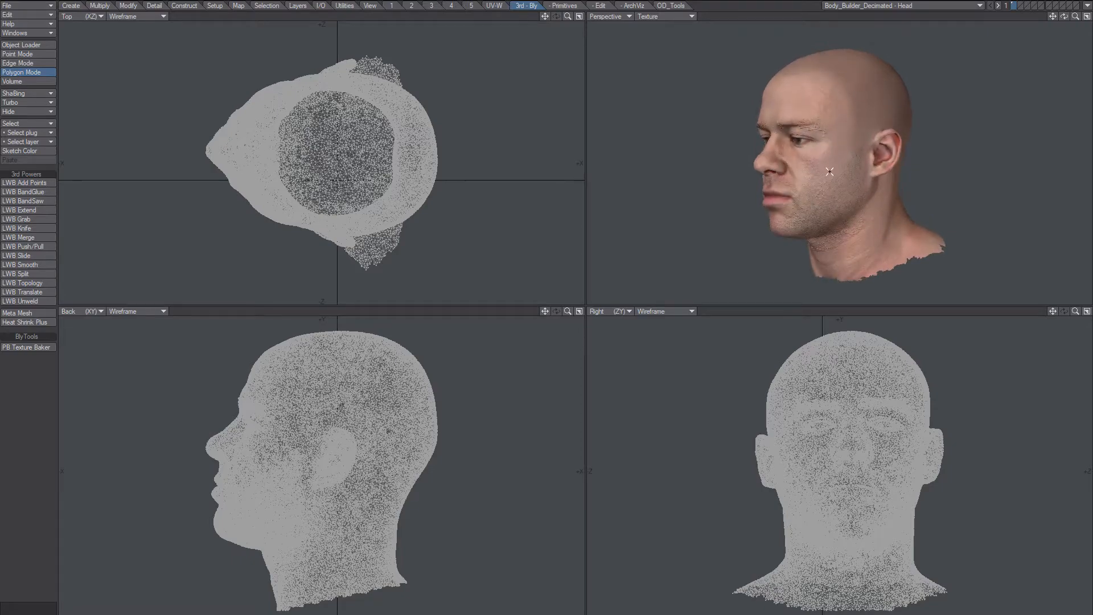
pyautogui.keyDown('ctrl'); pyautogui.keyDown('alt'); pyautogui.moveTo(829, 171); pyautogui.dragTo(829, 135); pyautogui.keyUp('alt'); pyautogui.keyUp('ctrl')
pyautogui.keyDown('alt'); pyautogui.moveTo(829, 136); pyautogui.dragTo(818, 134); pyautogui.keyUp('alt')
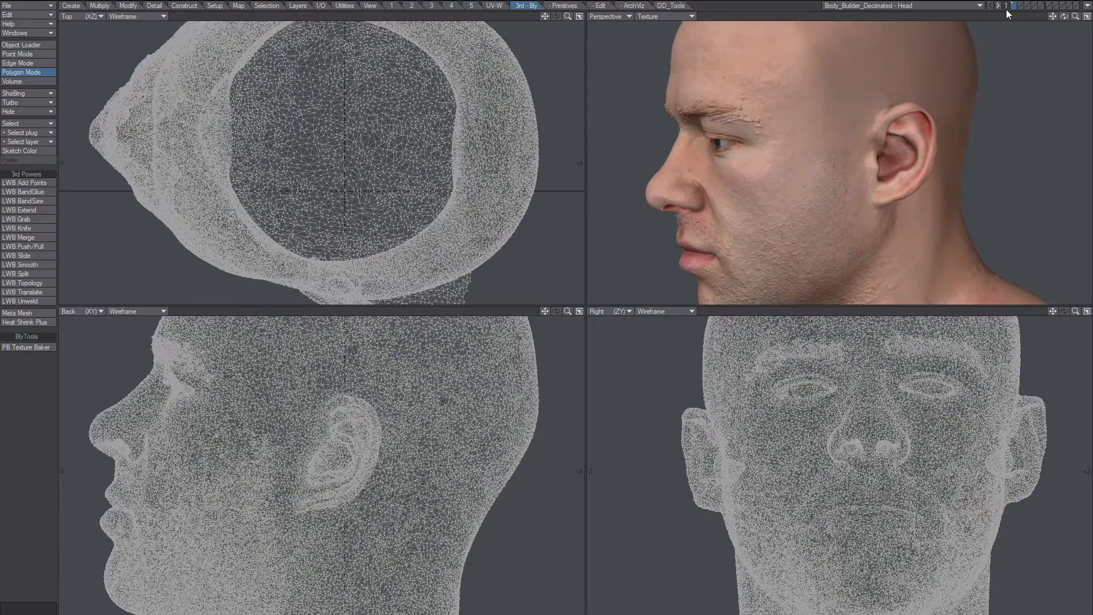
pyautogui.click(1019, 5)
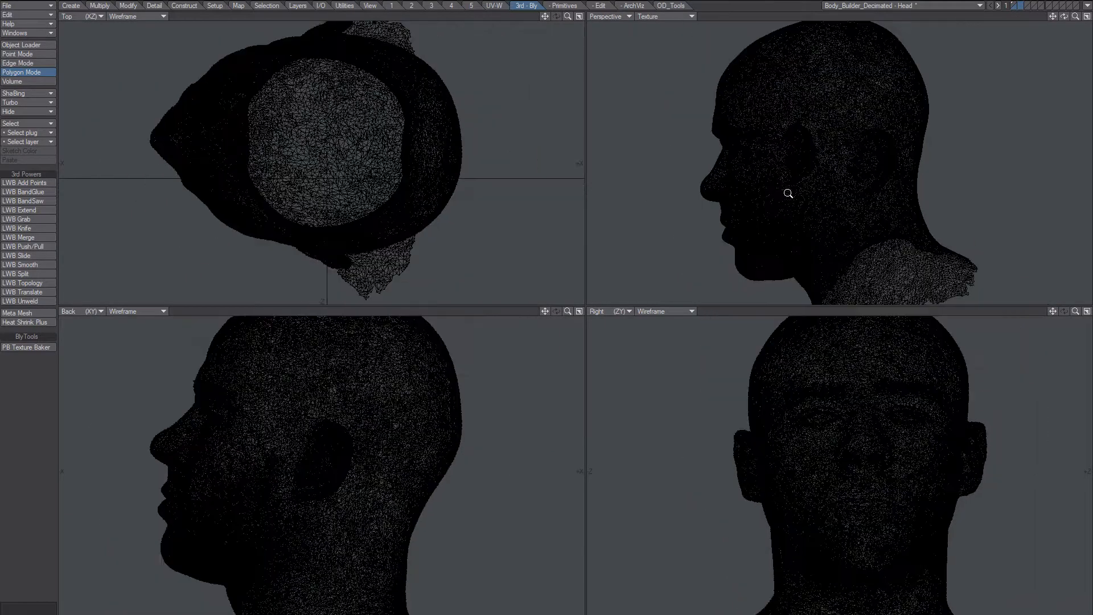
pyautogui.keyDown('alt'); pyautogui.keyDown('shift'); pyautogui.moveTo(843, 177); pyautogui.dragTo(805, 195); pyautogui.keyUp('shift'); pyautogui.keyUp('alt')
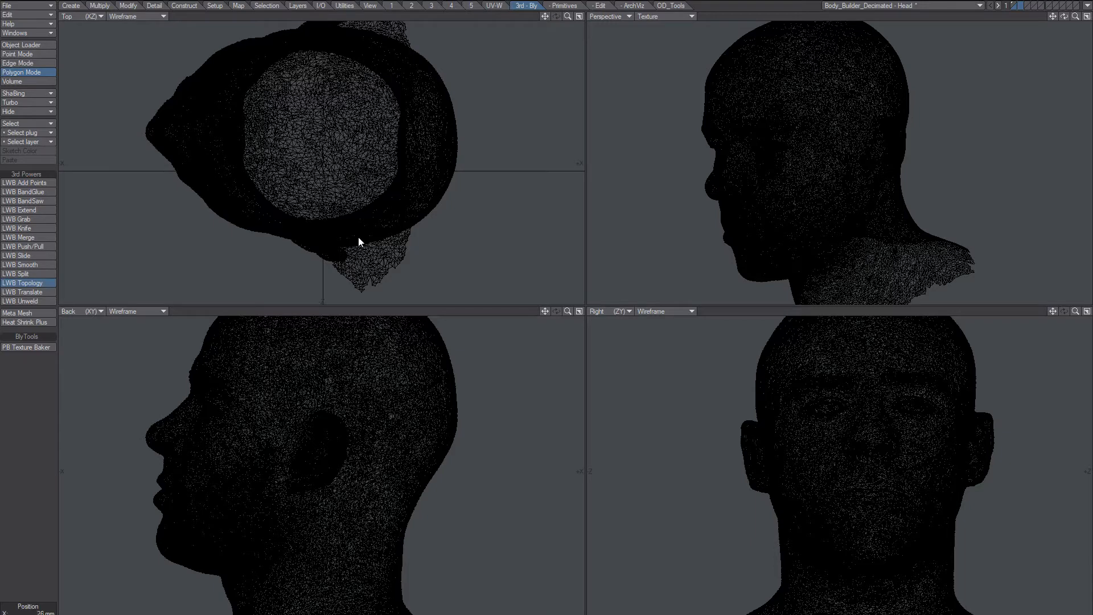
# Draw crossing vertical and horizontal topology strokes on the cheek to create a 2x2 quad patch.
pyautogui.press('n')
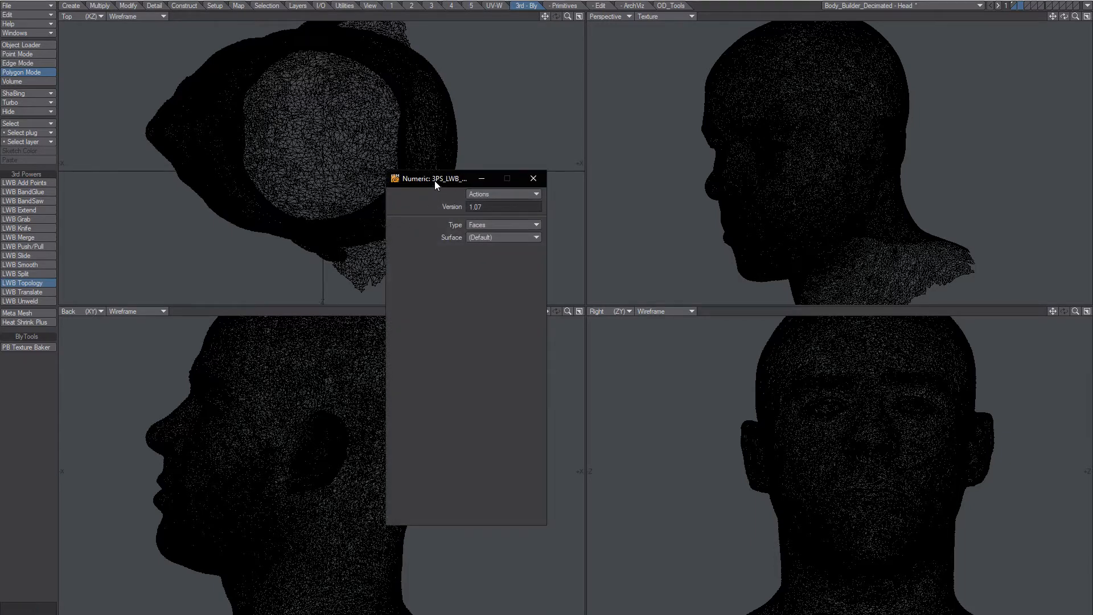
pyautogui.moveTo(431, 171); pyautogui.dragTo(428, 173)
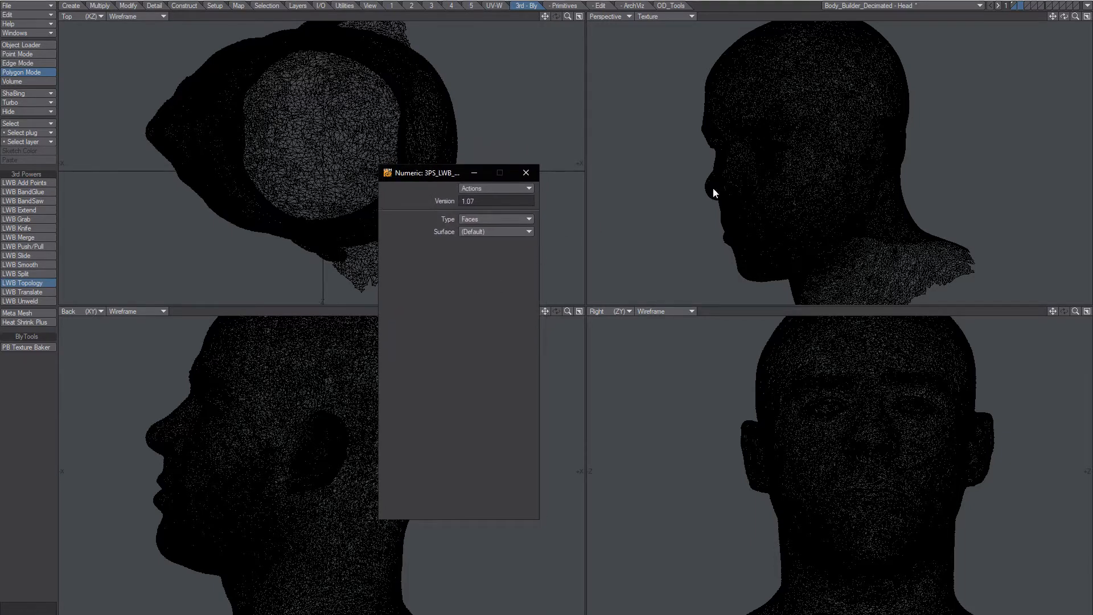
pyautogui.keyDown('alt'); pyautogui.moveTo(810, 190); pyautogui.dragTo(743, 141); pyautogui.keyUp('alt')
pyautogui.moveTo(740, 186)
pyautogui.mouseDown()
pyautogui.moveTo(732, 121)
pyautogui.moveTo(783, 165)
pyautogui.moveTo(784, 202)
pyautogui.mouseUp()
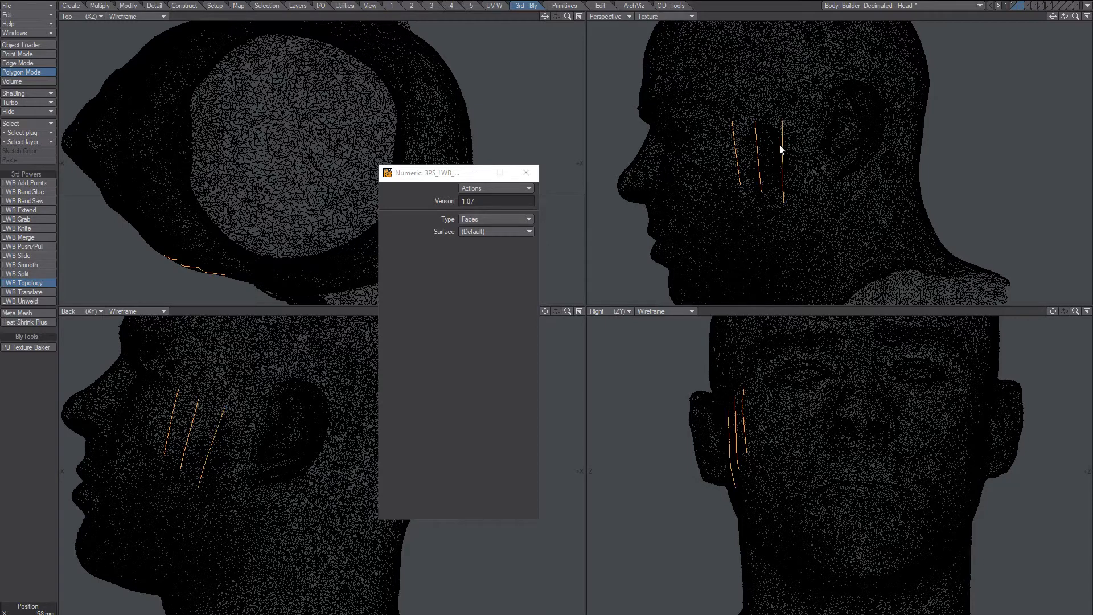
pyautogui.moveTo(797, 136); pyautogui.dragTo(719, 129)
pyautogui.moveTo(799, 150)
pyautogui.mouseDown()
pyautogui.moveTo(722, 151)
pyautogui.moveTo(793, 177)
pyautogui.mouseUp()
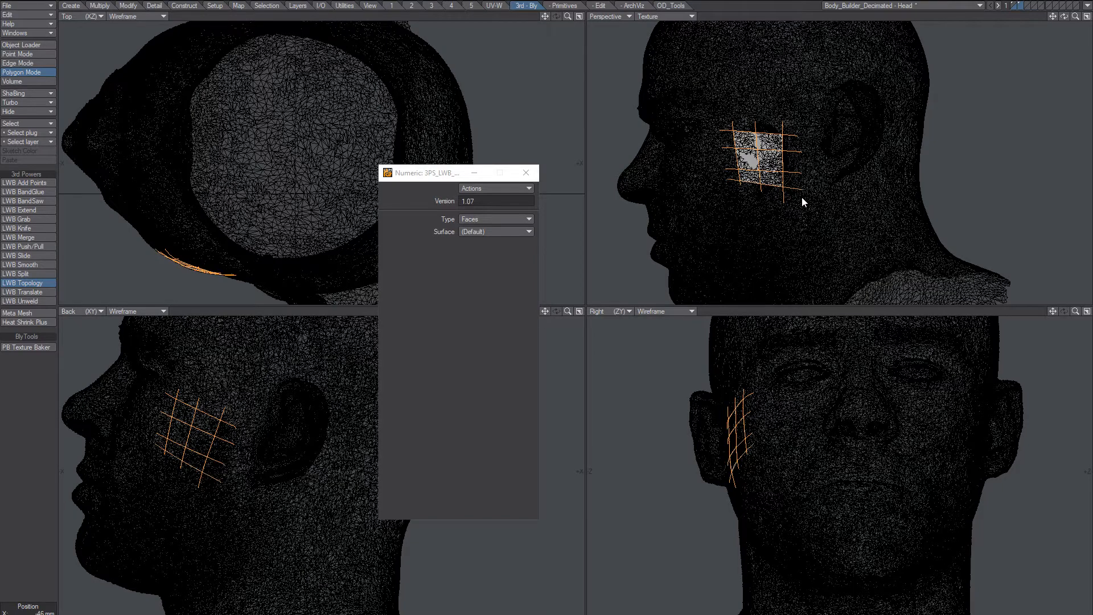
pyautogui.press('space')
# Set the Perspective viewport to Textured Wire, close the Numeric options, and deselect the patch.
pyautogui.keyDown('alt'); pyautogui.moveTo(762, 194); pyautogui.dragTo(767, 195); pyautogui.keyUp('alt')
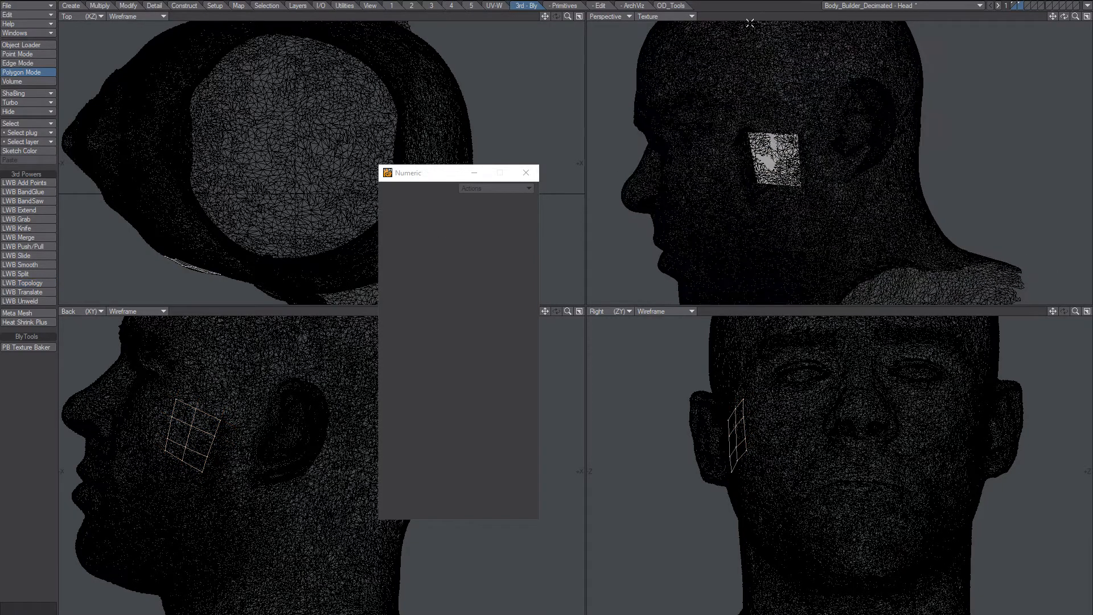
pyautogui.click(679, 17)
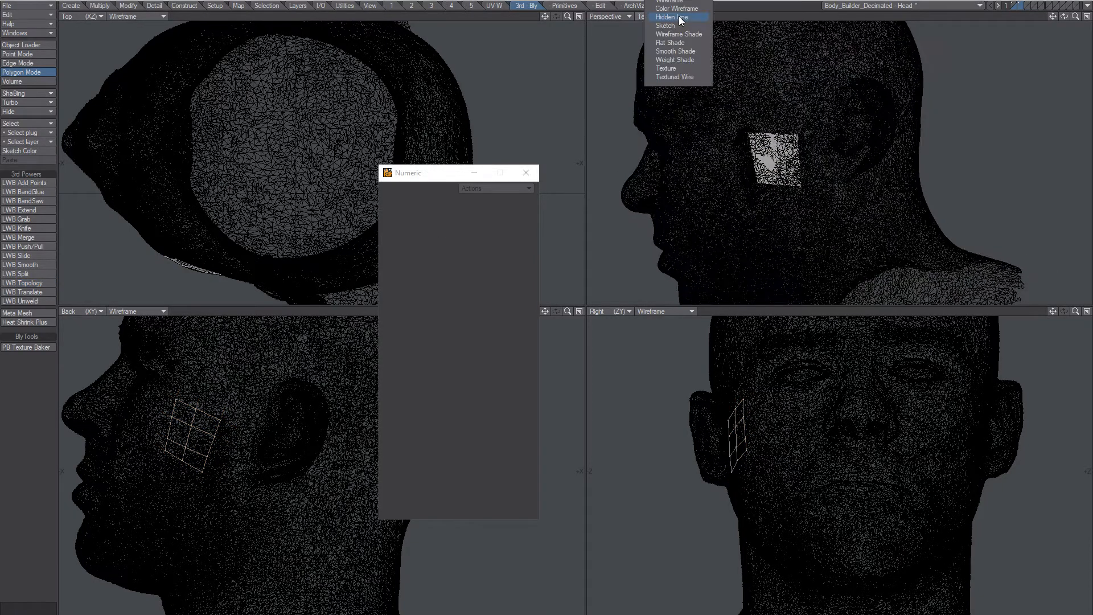
pyautogui.click(677, 76)
pyautogui.moveTo(830, 120)
pyautogui.mouseDown(button='right')
pyautogui.moveTo(749, 222)
pyautogui.moveTo(797, 219)
pyautogui.mouseUp(button='right')
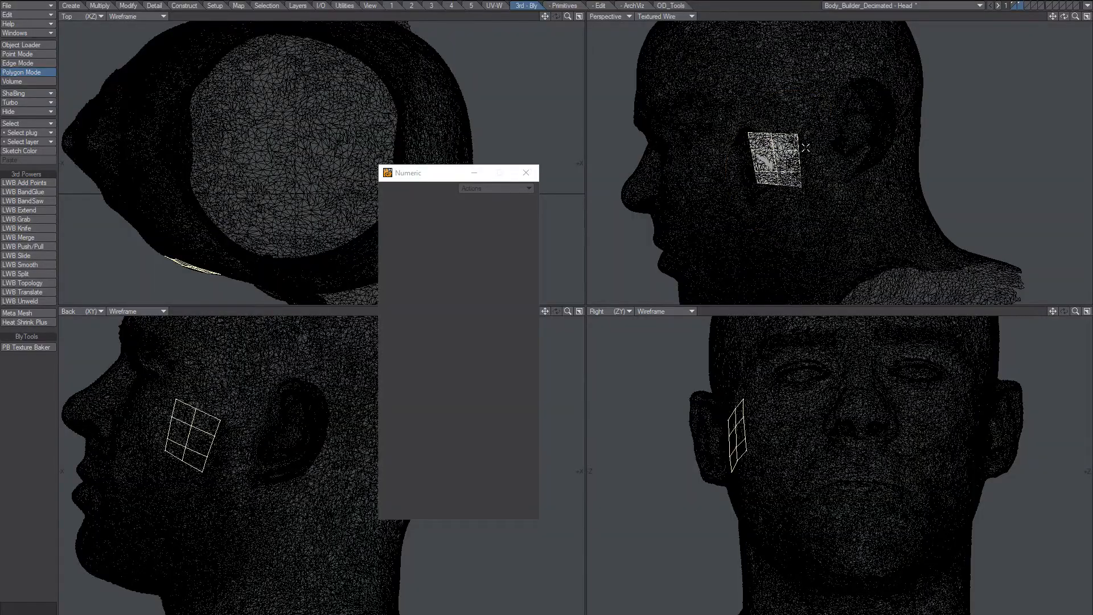
pyautogui.scroll(4, 767, 175)
pyautogui.moveTo(766, 175)
pyautogui.keyDown('alt'); pyautogui.mouseDown()
pyautogui.moveTo(781, 162)
pyautogui.moveTo(902, 168)
pyautogui.moveTo(806, 205)
pyautogui.mouseUp(); pyautogui.keyUp('alt')
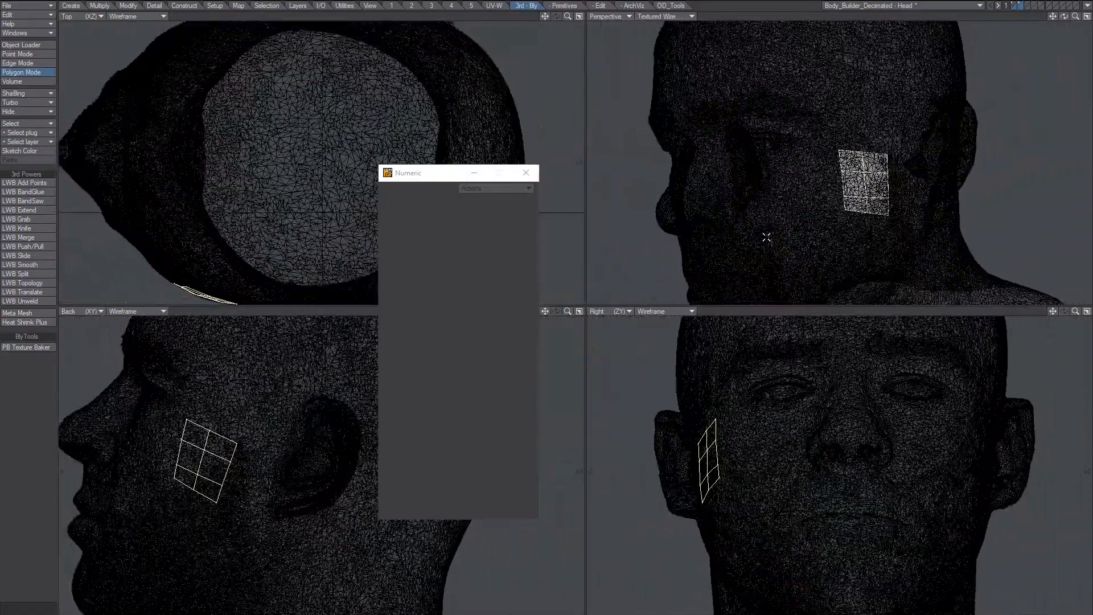
pyautogui.keyDown('alt'); pyautogui.moveTo(766, 236); pyautogui.dragTo(939, 174); pyautogui.keyUp('alt')
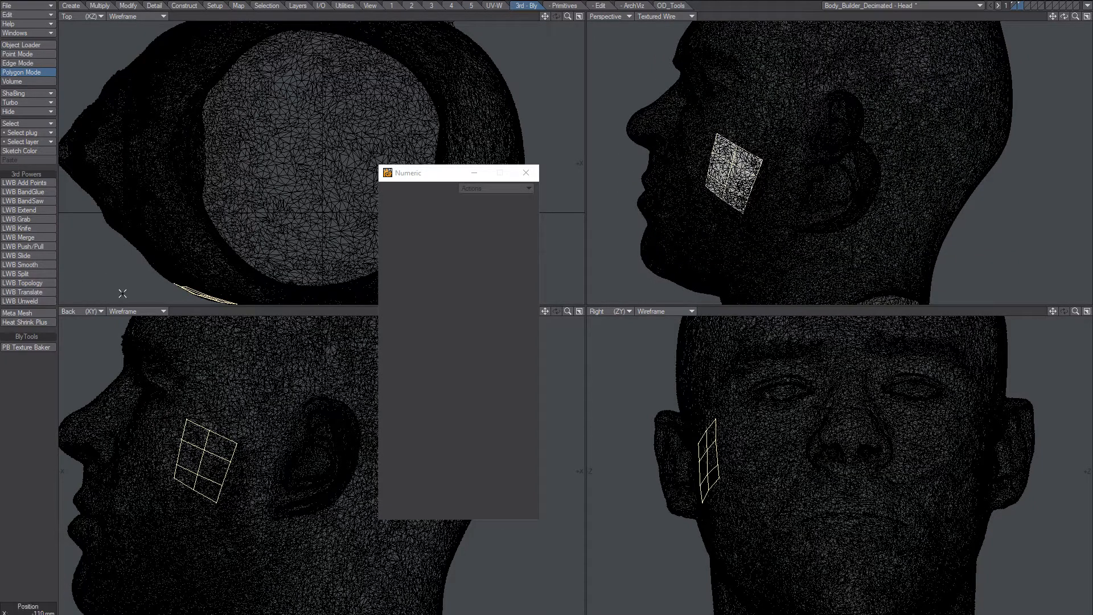
pyautogui.click(525, 173)
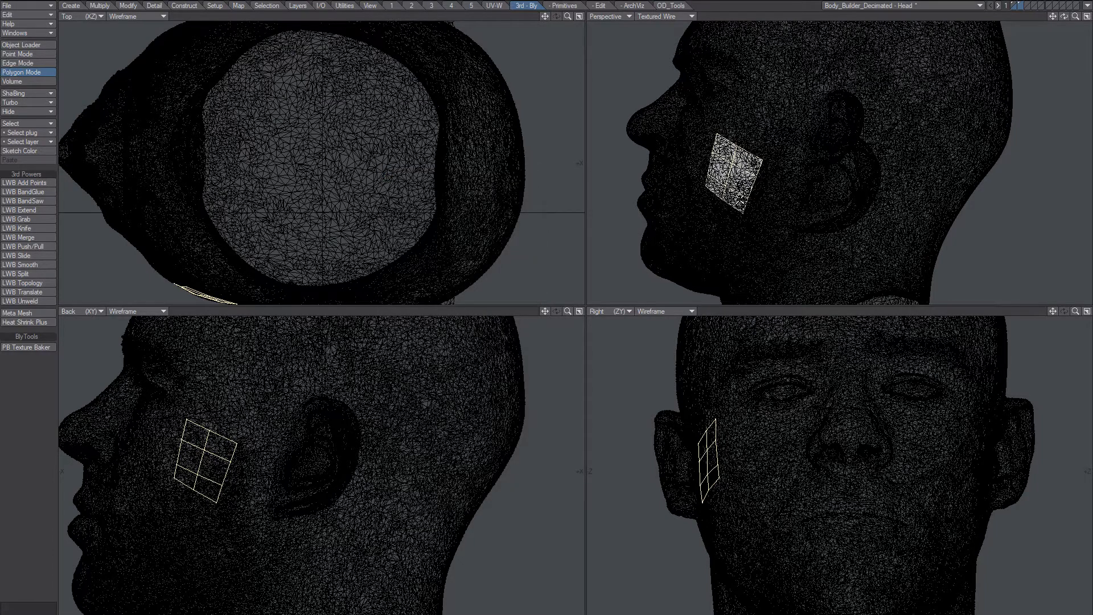
pyautogui.press('/')
# Fit the views and open the Surface Editor on the defaultMat surface (color 051, 051, 051).
pyautogui.press('a')
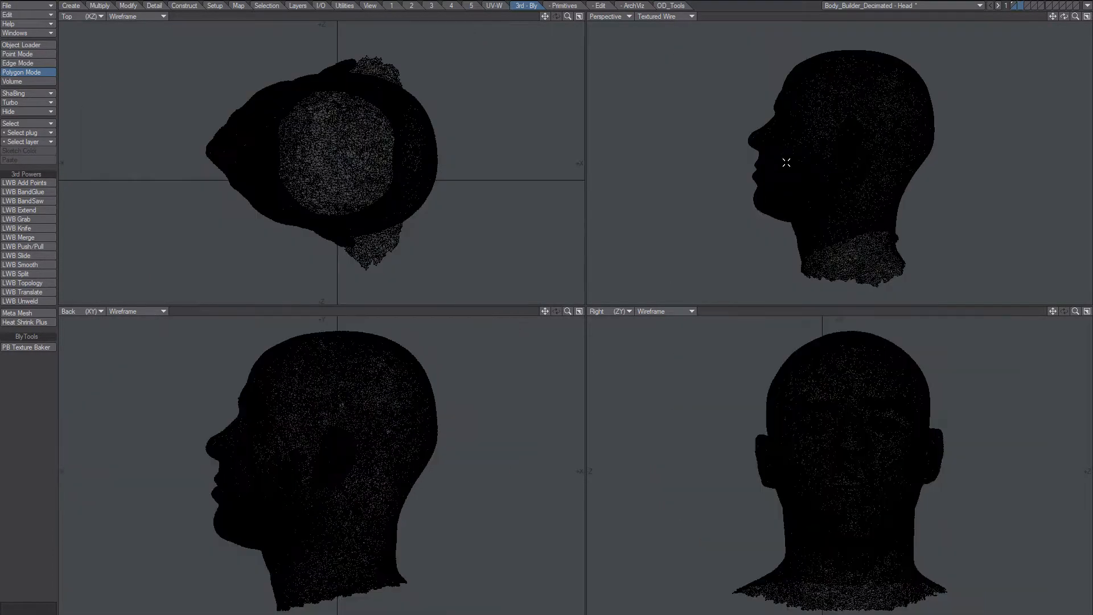
pyautogui.keyDown('alt'); pyautogui.moveTo(849, 198); pyautogui.dragTo(852, 171); pyautogui.keyUp('alt')
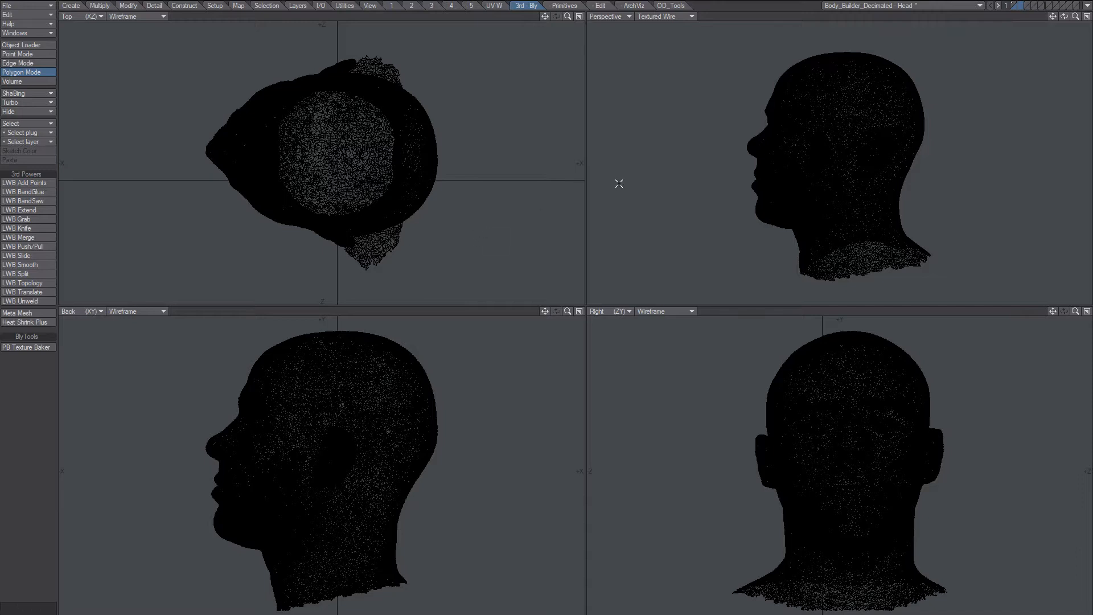
pyautogui.keyDown('alt'); pyautogui.moveTo(871, 122); pyautogui.dragTo(849, 144); pyautogui.keyUp('alt')
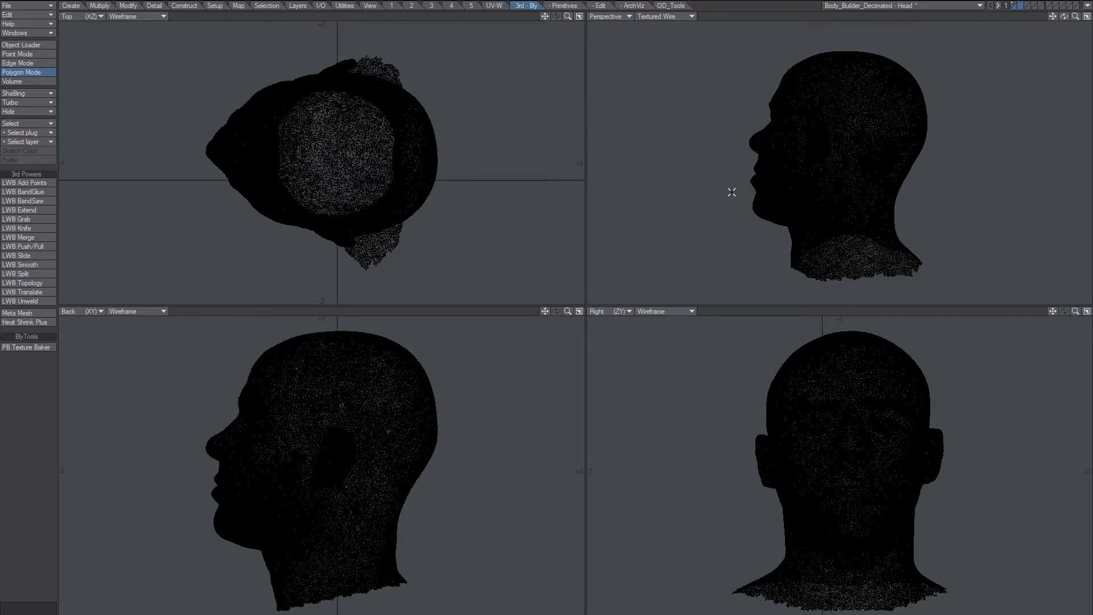
pyautogui.press('F5')
pyautogui.click(185, 185)
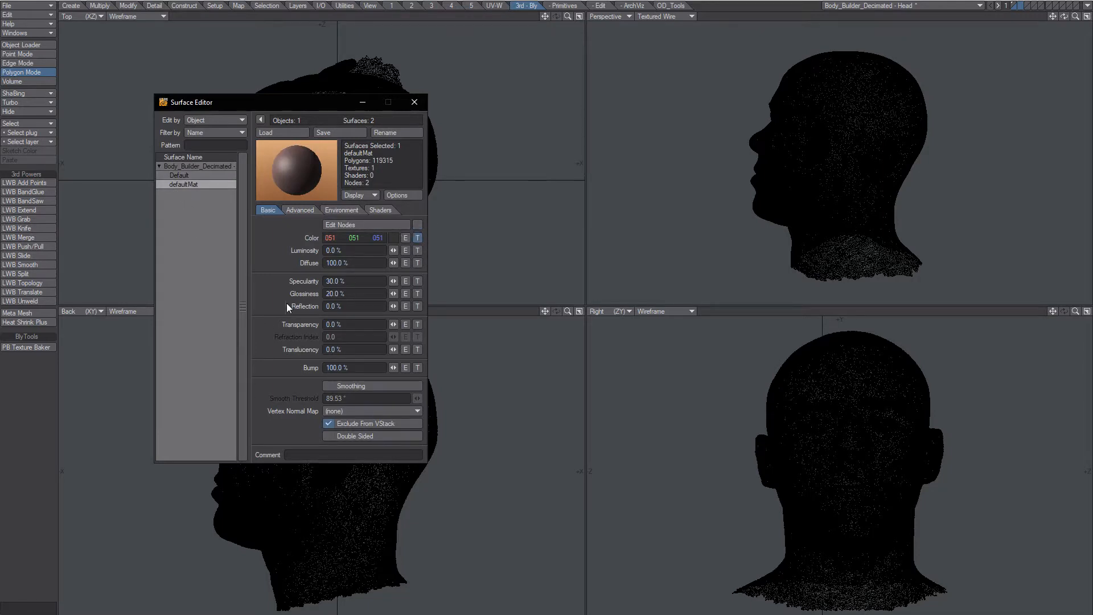
# Close the Surface Editor and bring layer 1 with the dense head to the foreground.
pyautogui.click(414, 102)
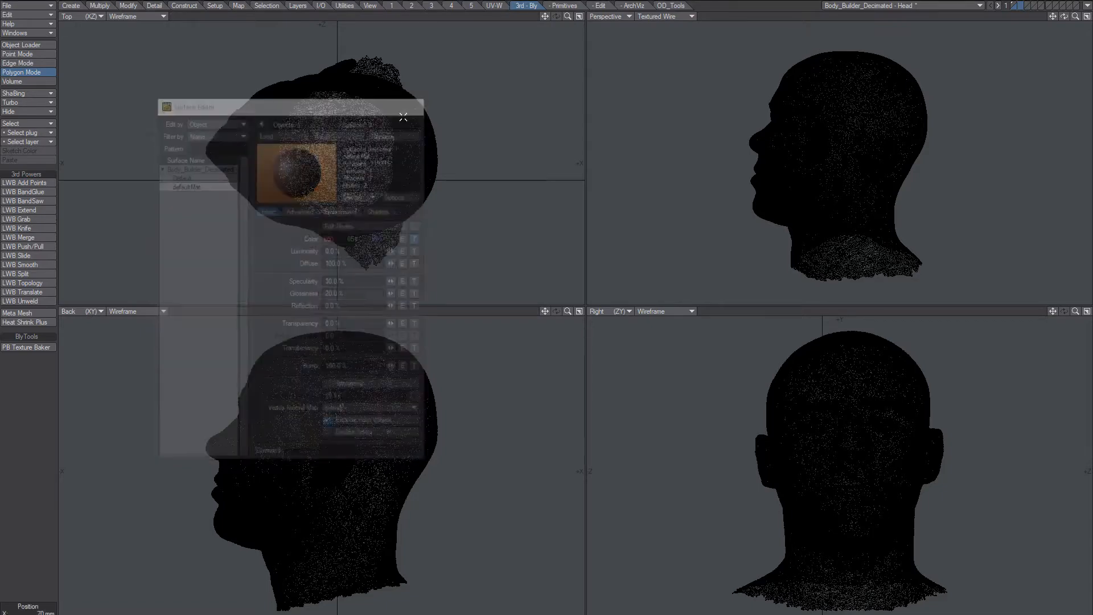
pyautogui.keyDown('alt'); pyautogui.moveTo(793, 146); pyautogui.dragTo(843, 155); pyautogui.keyUp('alt')
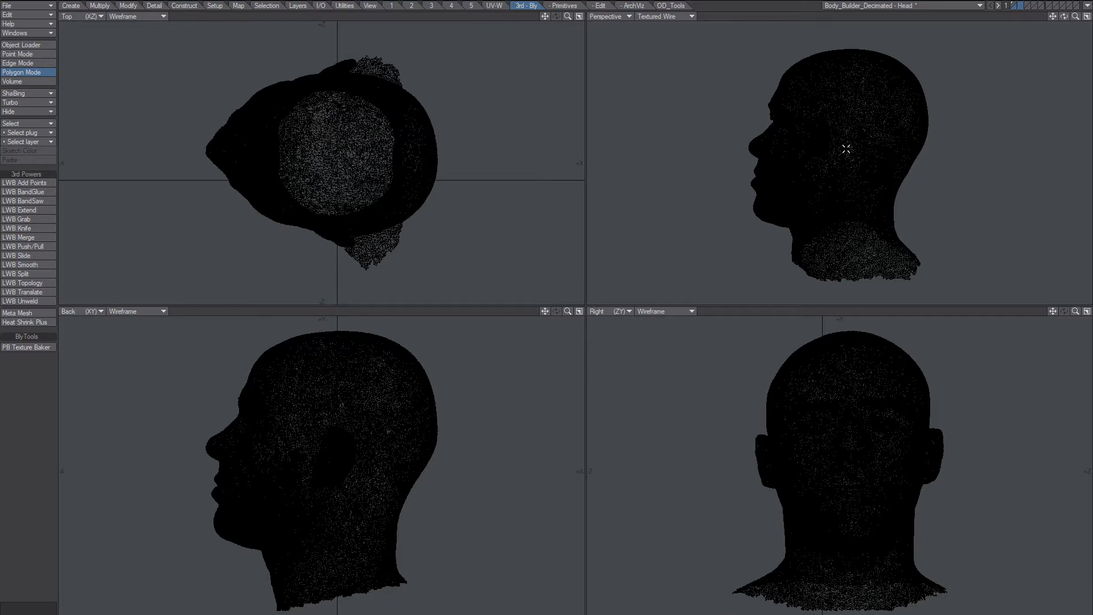
pyautogui.keyDown('alt'); pyautogui.moveTo(871, 97); pyautogui.dragTo(842, 186); pyautogui.keyUp('alt')
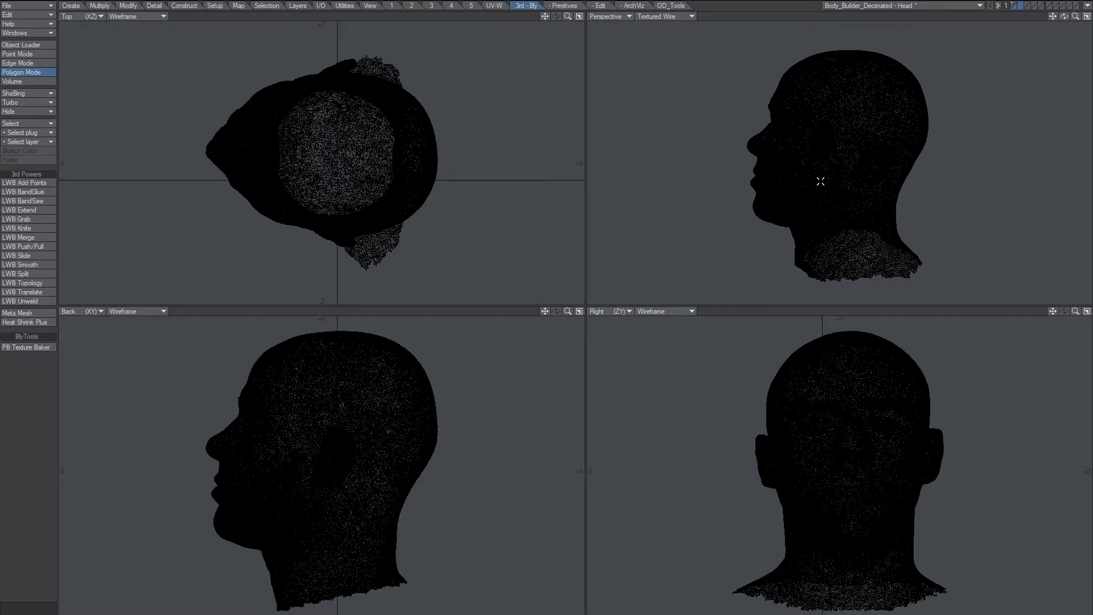
pyautogui.click(1014, 3)
pyautogui.keyDown('alt'); pyautogui.moveTo(833, 200); pyautogui.dragTo(853, 159); pyautogui.keyUp('alt')
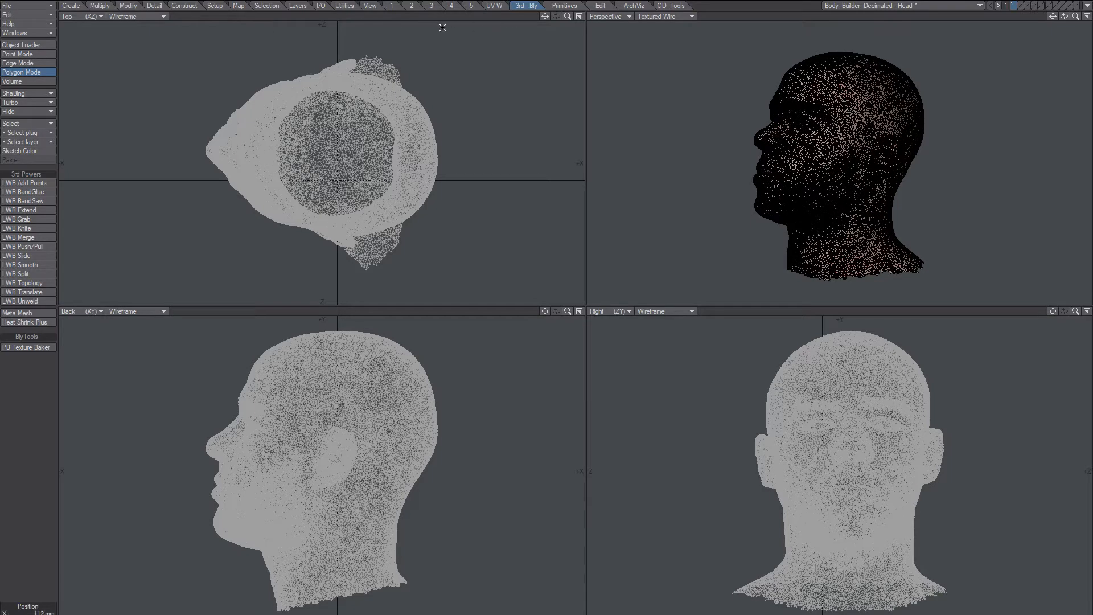
# Reduce the head with Reduce Polys + from the Construct tab at a 0.2 goal.
pyautogui.click(192, 6)
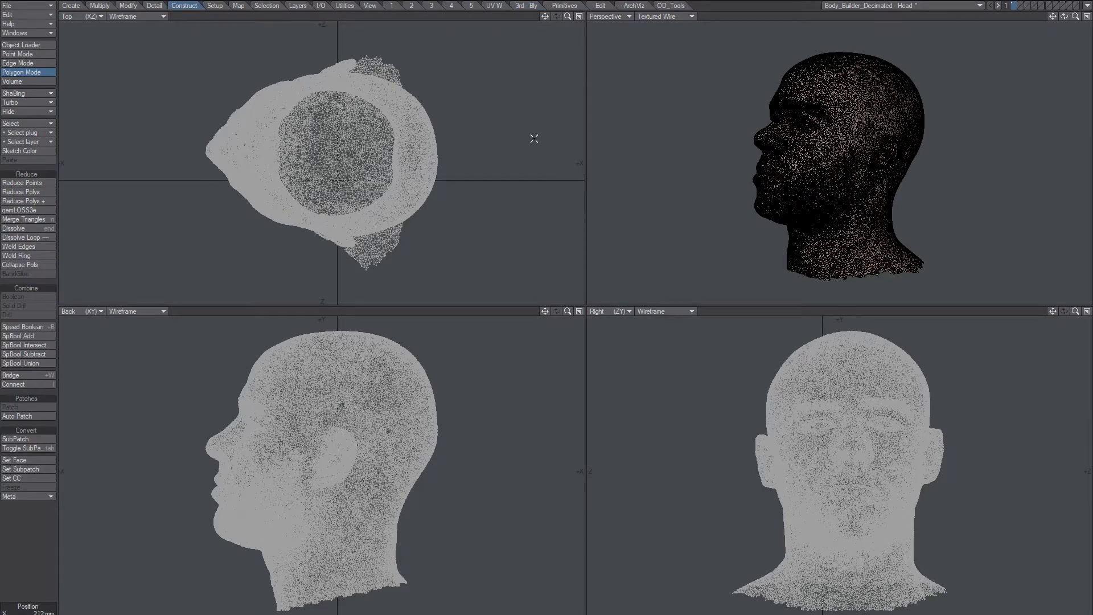
pyautogui.keyDown('alt'); pyautogui.moveTo(795, 145); pyautogui.dragTo(755, 190); pyautogui.keyUp('alt')
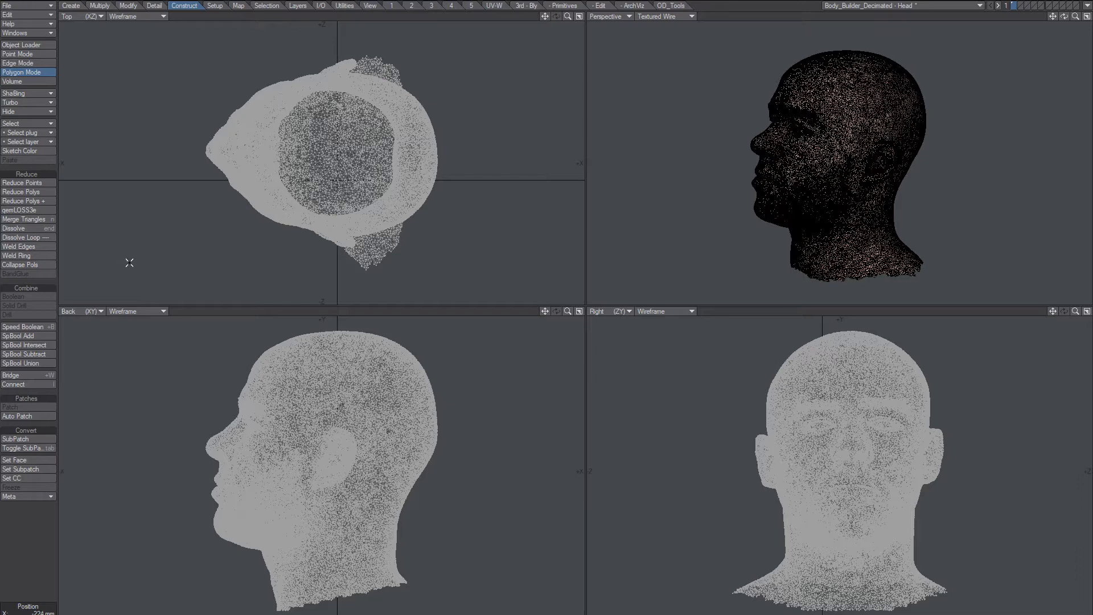
pyautogui.click(34, 201)
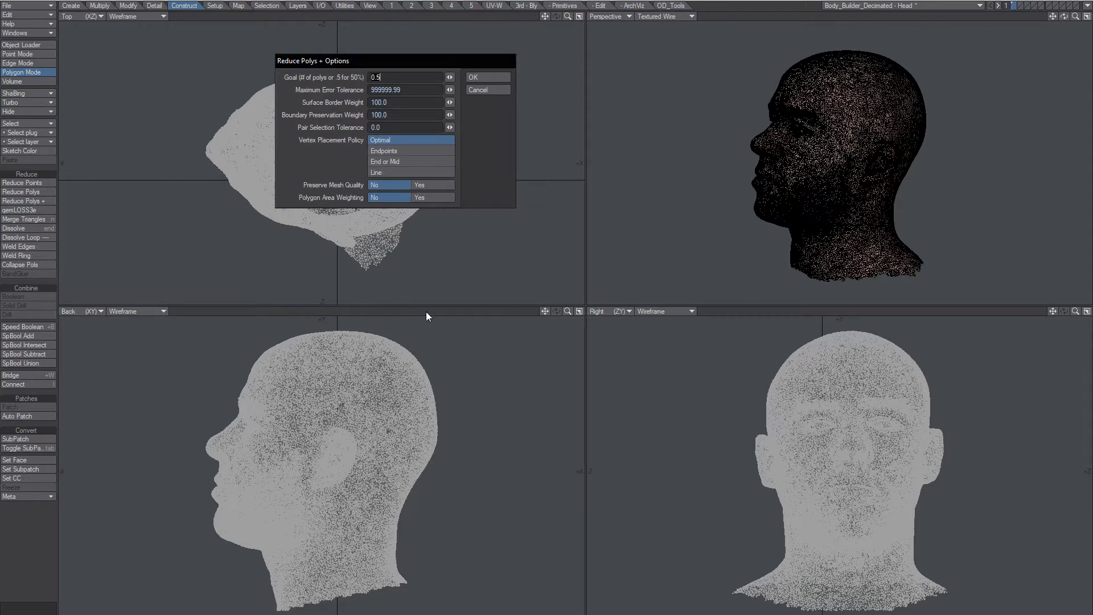
pyautogui.write('0.2')
pyautogui.press('Tab')
pyautogui.click(475, 77)
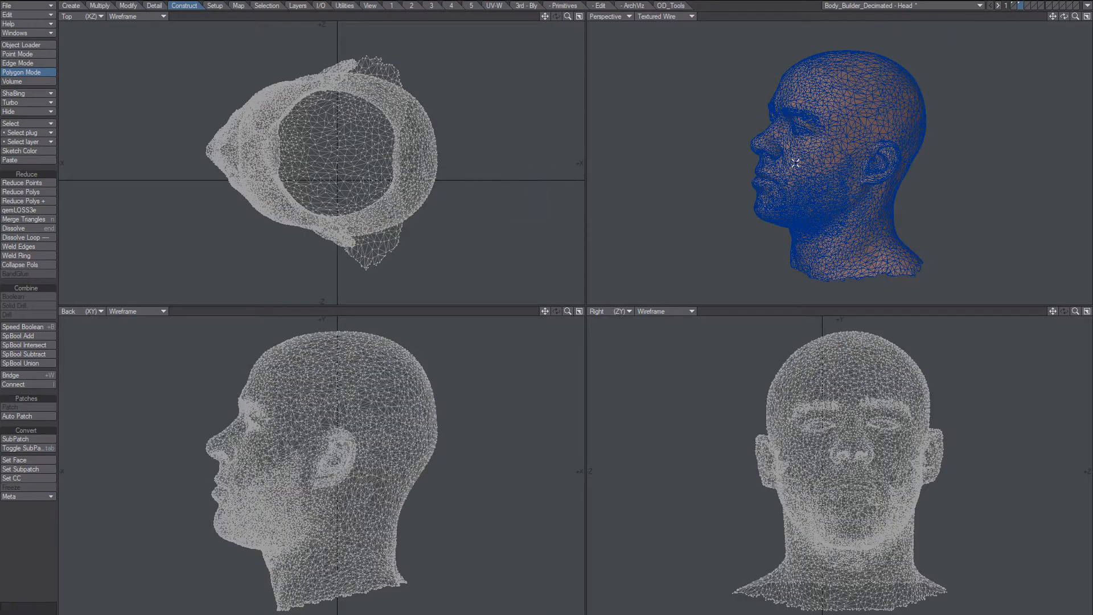
# Inspect the Default and defaultMat surfaces in the Surface Editor.
pyautogui.keyDown('alt'); pyautogui.moveTo(797, 188); pyautogui.dragTo(826, 178); pyautogui.keyUp('alt')
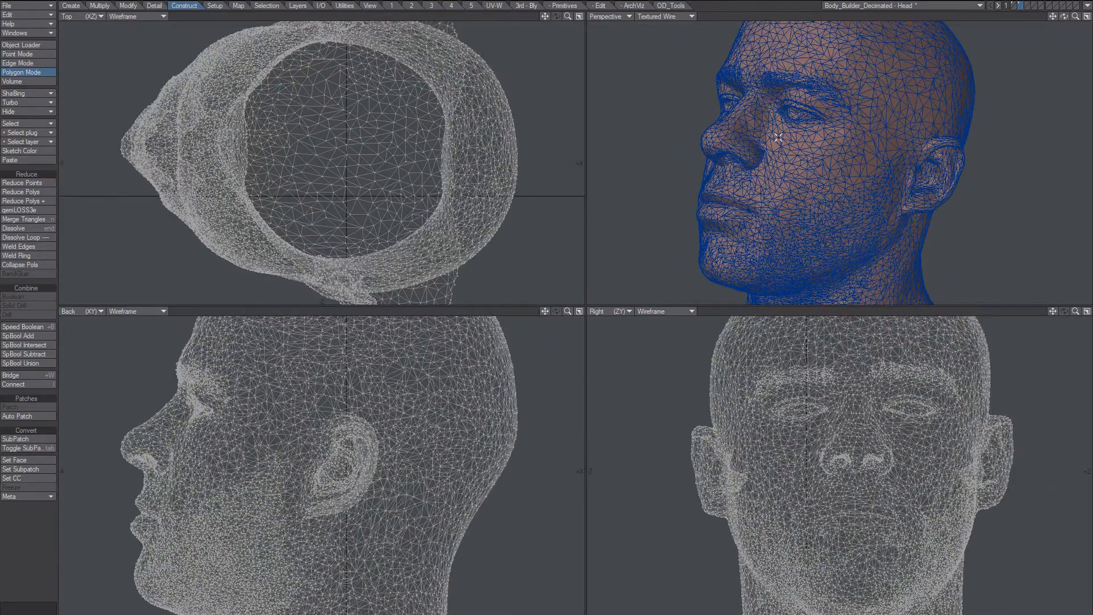
pyautogui.press('F5')
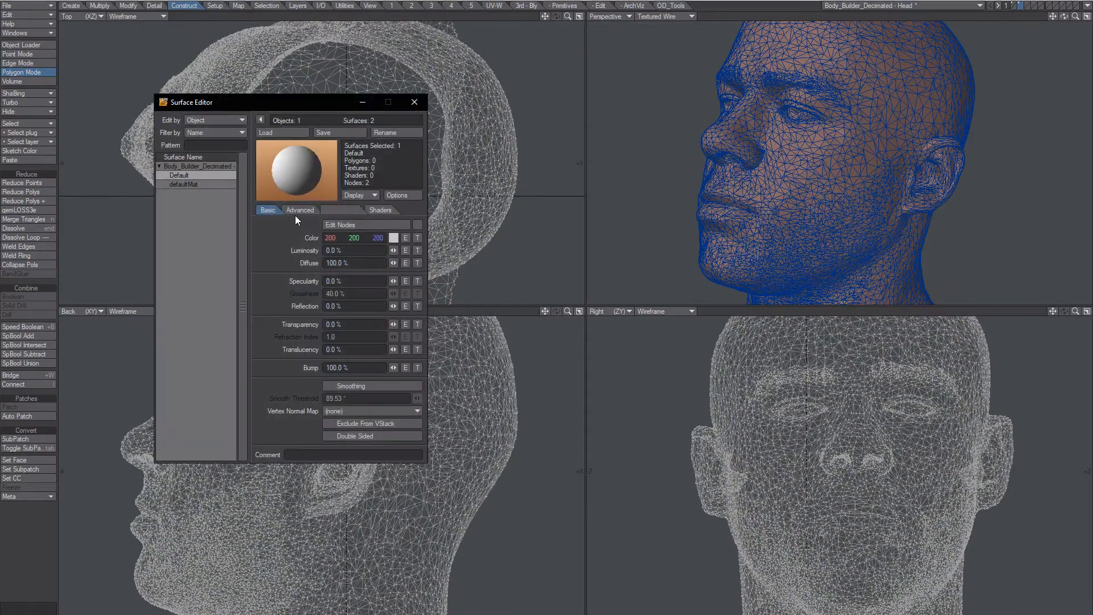
pyautogui.click(193, 184)
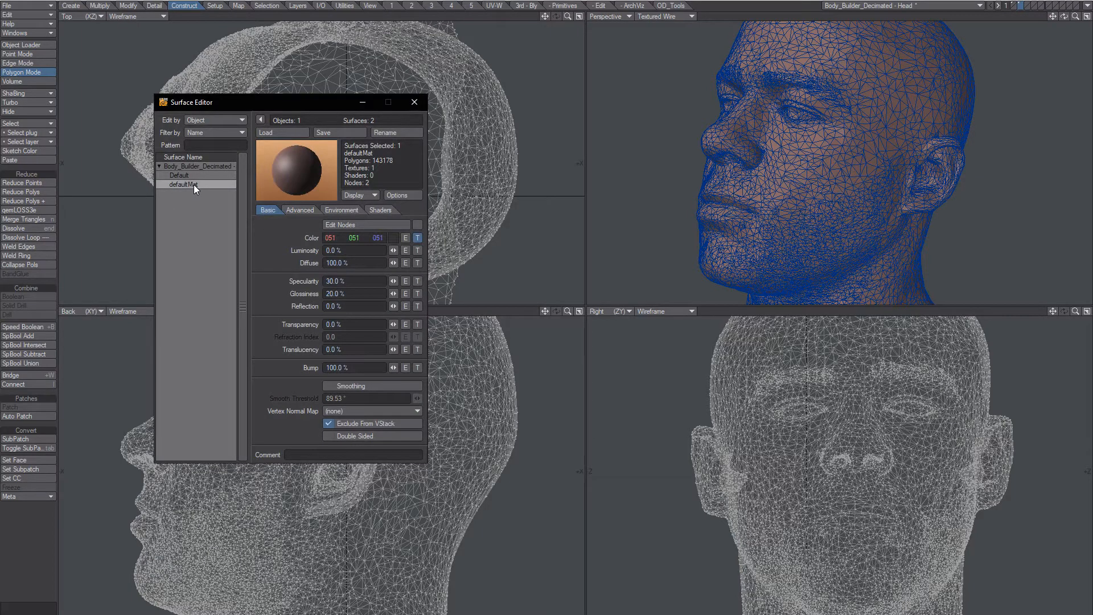
pyautogui.click(193, 177)
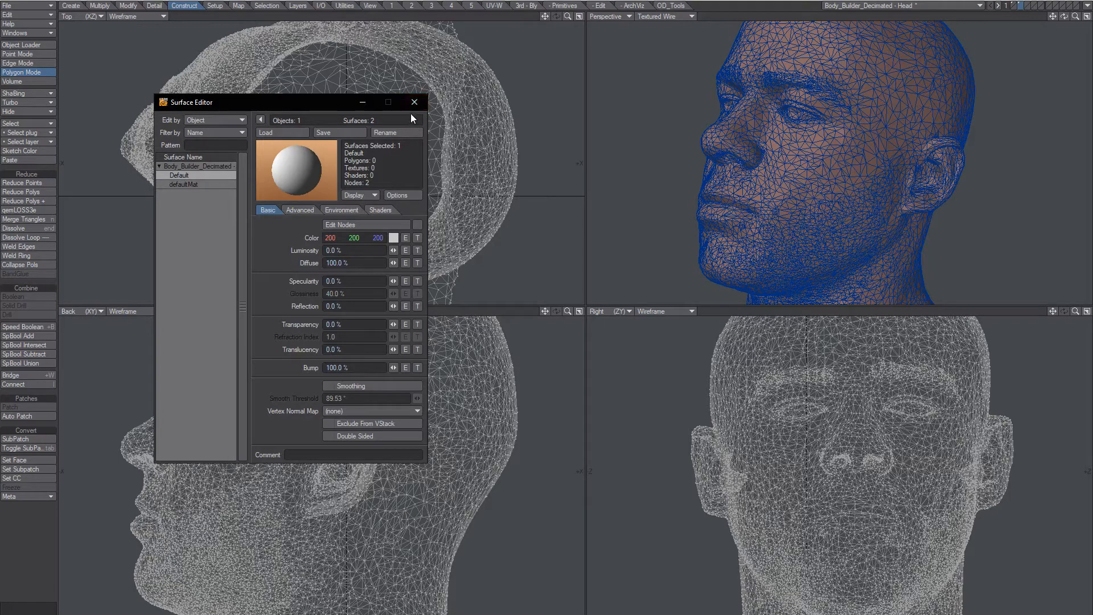
pyautogui.keyDown('alt'); pyautogui.moveTo(830, 159); pyautogui.dragTo(621, 155); pyautogui.keyUp('alt')
pyautogui.scroll(3, 844, 184)
pyautogui.click(214, 184)
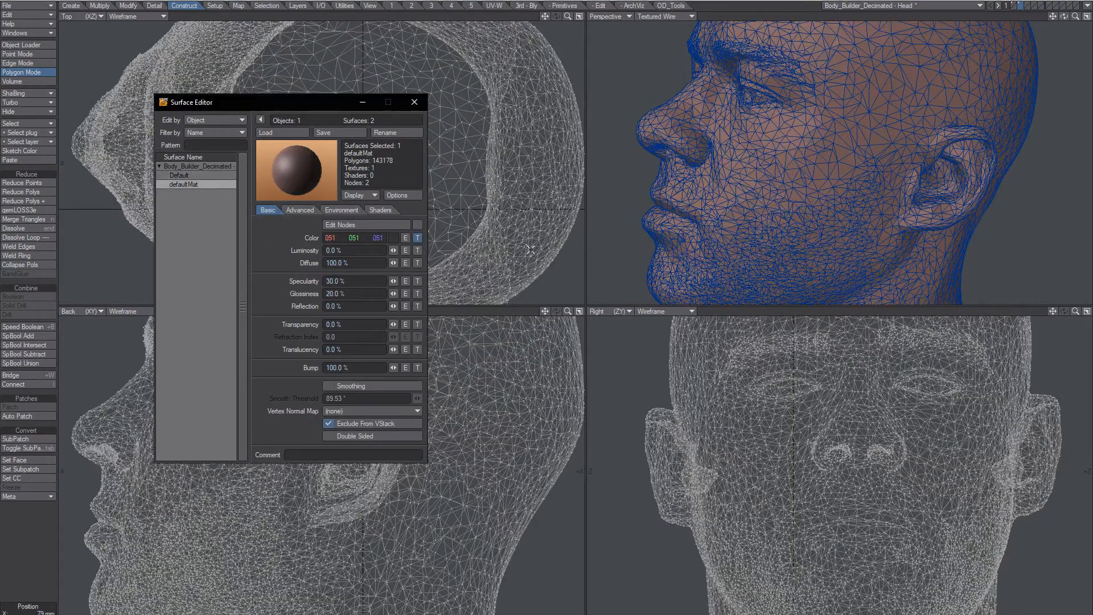
pyautogui.keyDown('alt'); pyautogui.moveTo(720, 186); pyautogui.dragTo(723, 156); pyautogui.keyUp('alt')
# Switch the Top viewport to UV Texture, close the Surface Editor, and fit all views.
pyautogui.click(80, 17)
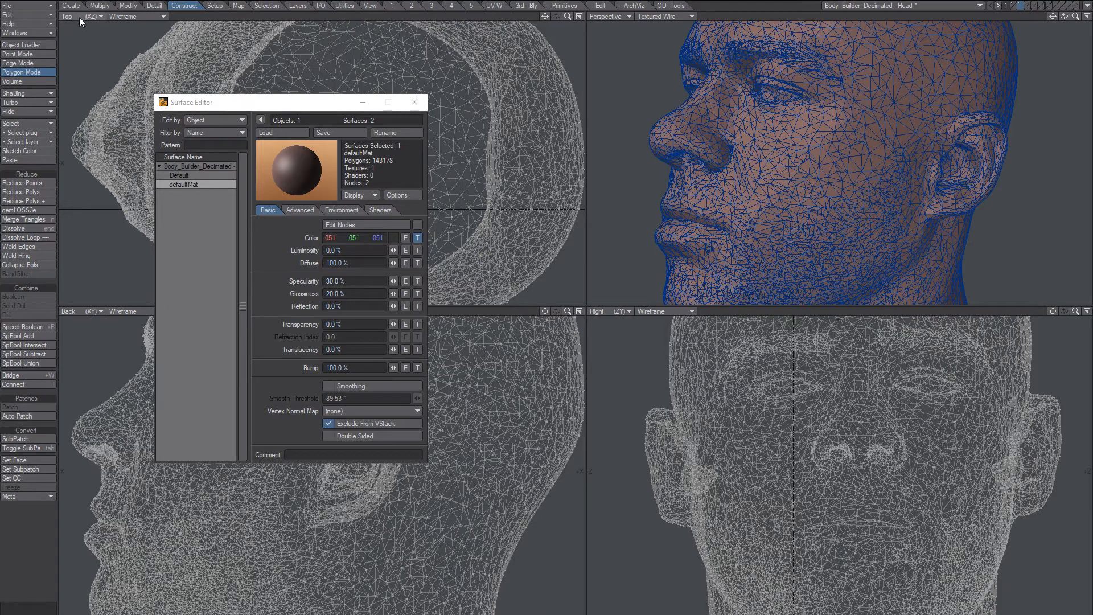
pyautogui.click(74, 77)
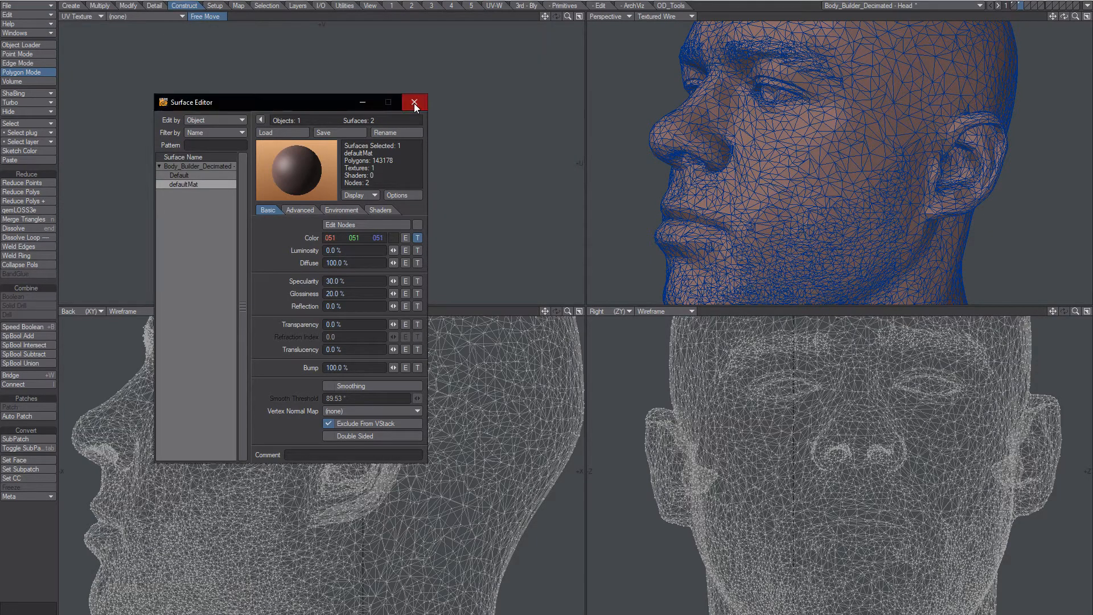
pyautogui.click(414, 102)
pyautogui.press('a')
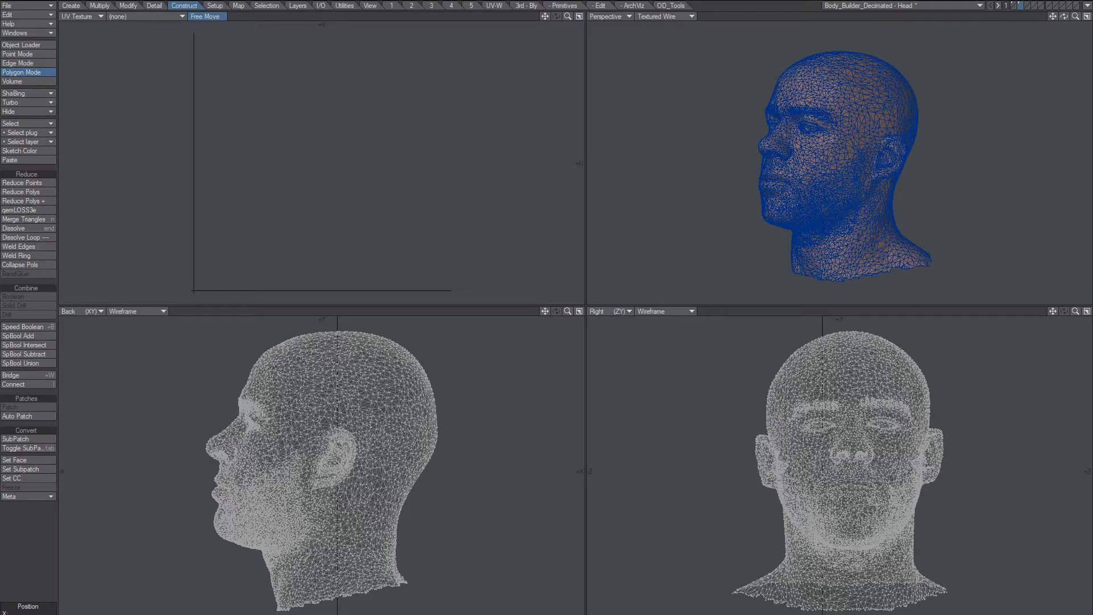
# Compare the original dense head layer against the reduced head layer.
pyautogui.moveTo(865, 170)
pyautogui.keyDown('alt'); pyautogui.mouseDown()
pyautogui.moveTo(912, 210)
pyautogui.moveTo(852, 178)
pyautogui.mouseUp(); pyautogui.keyUp('alt')
pyautogui.scroll(5, 859, 146)
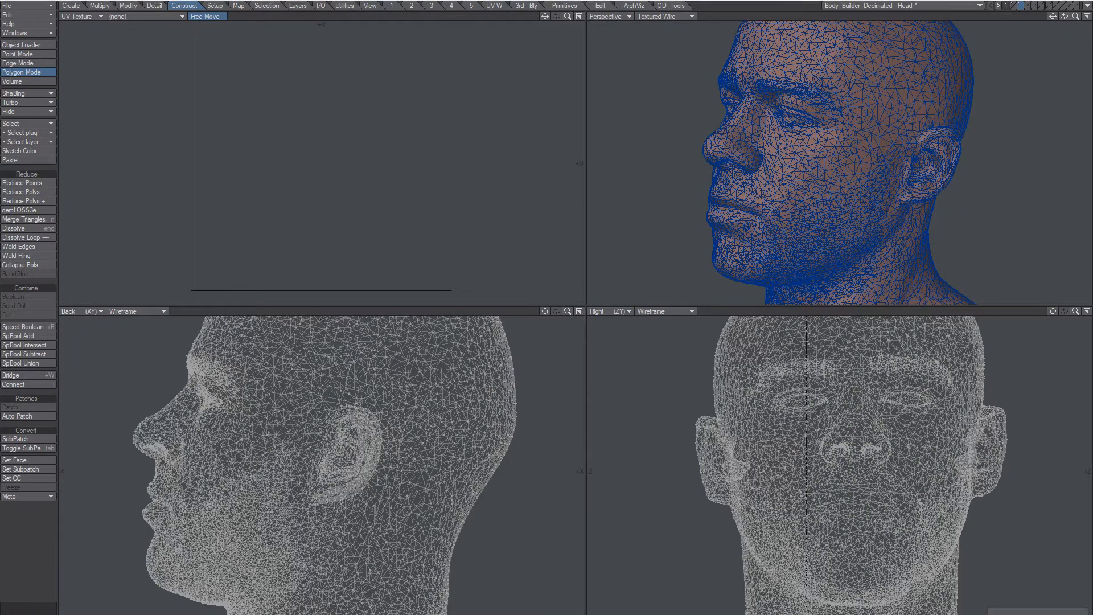
pyautogui.click(1014, 6)
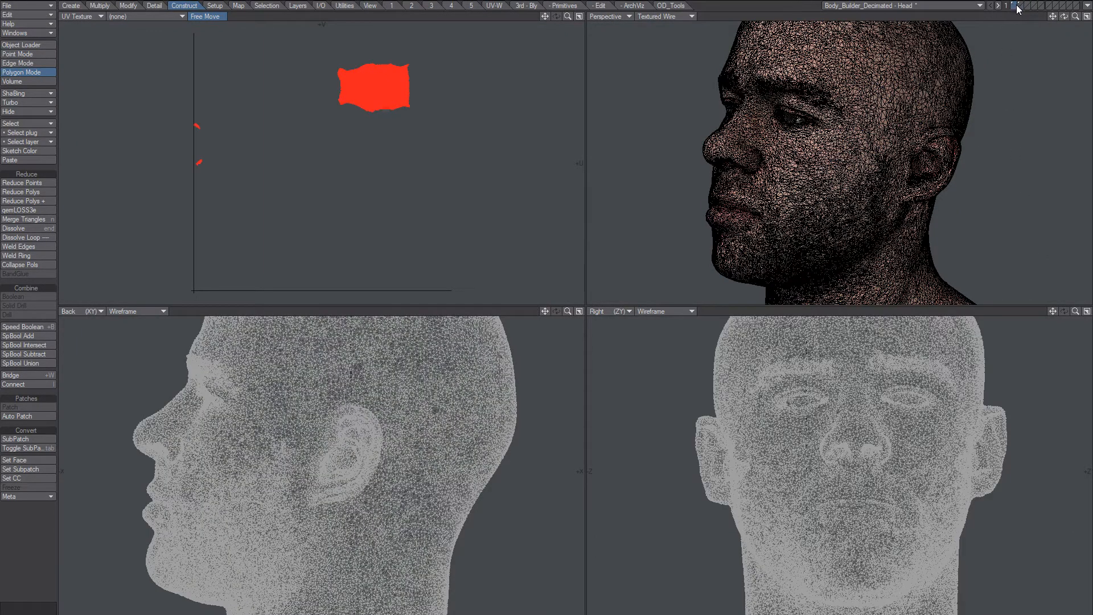
pyautogui.click(1020, 8)
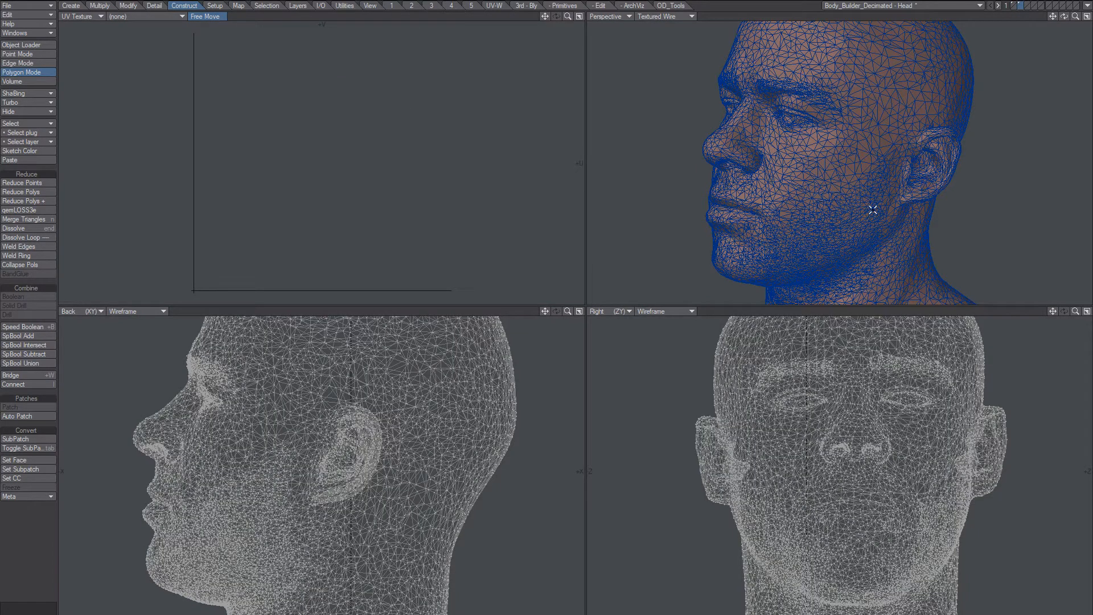
# Delete the reduced head, return to the original head layer, and open the qemLOSS3 options.
pyautogui.press('Delete')
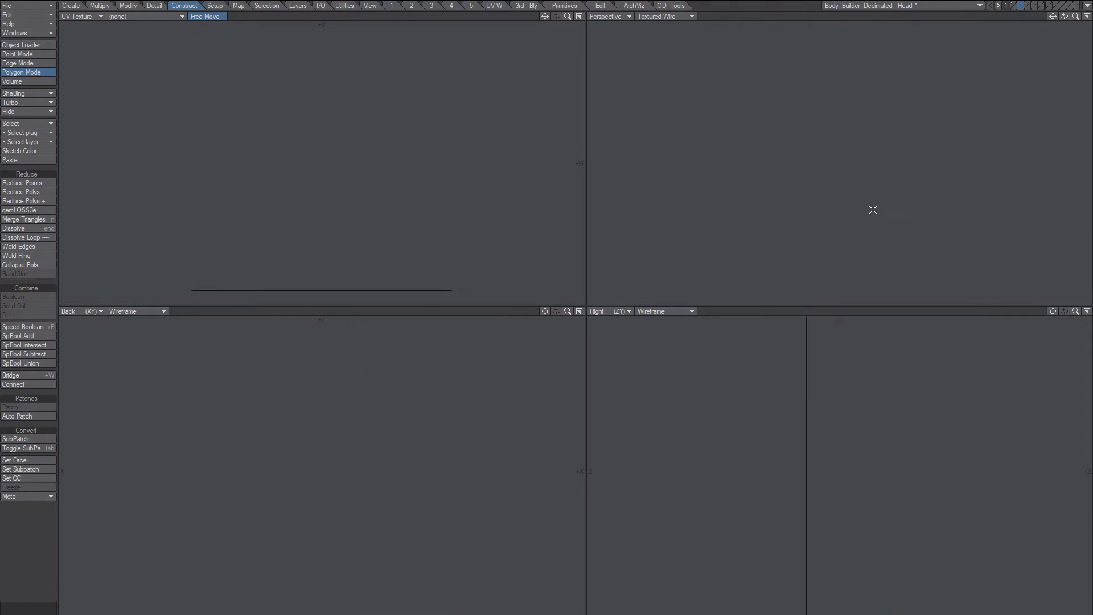
pyautogui.click(1014, 6)
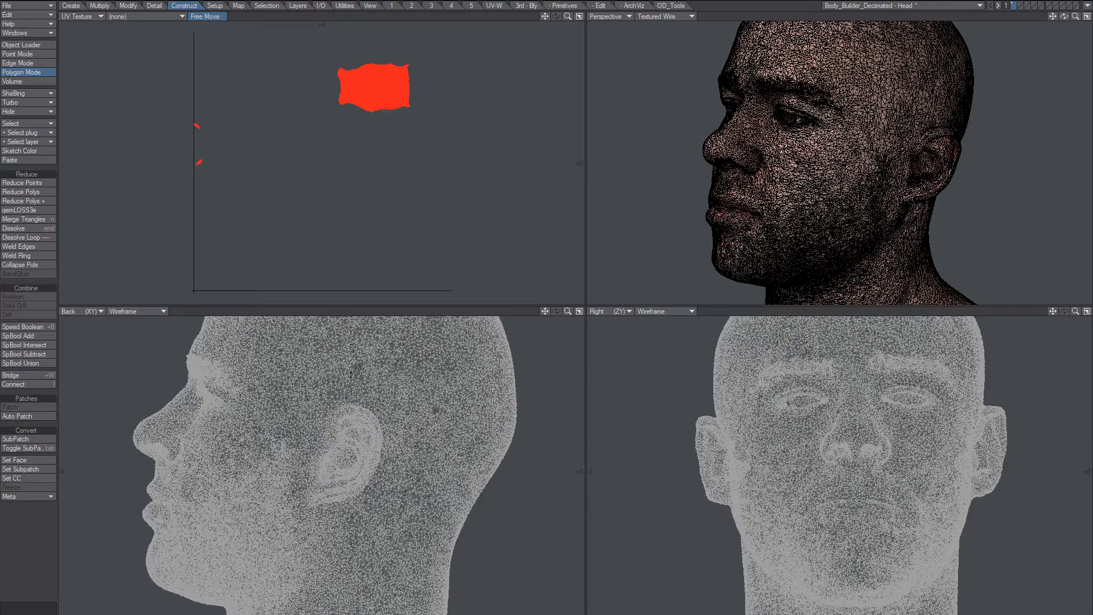
pyautogui.click(35, 210)
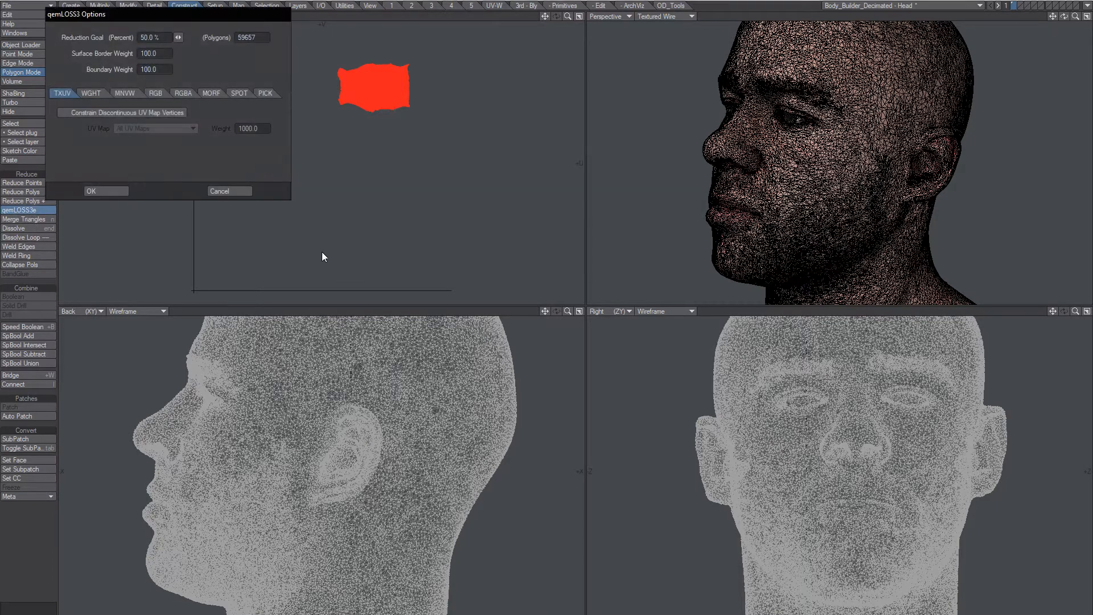
# Run qemLOSS3 at a 20% reduction goal with the UV seam constraint off, leaving 23863 polygons.
pyautogui.moveTo(195, 14); pyautogui.dragTo(400, 118)
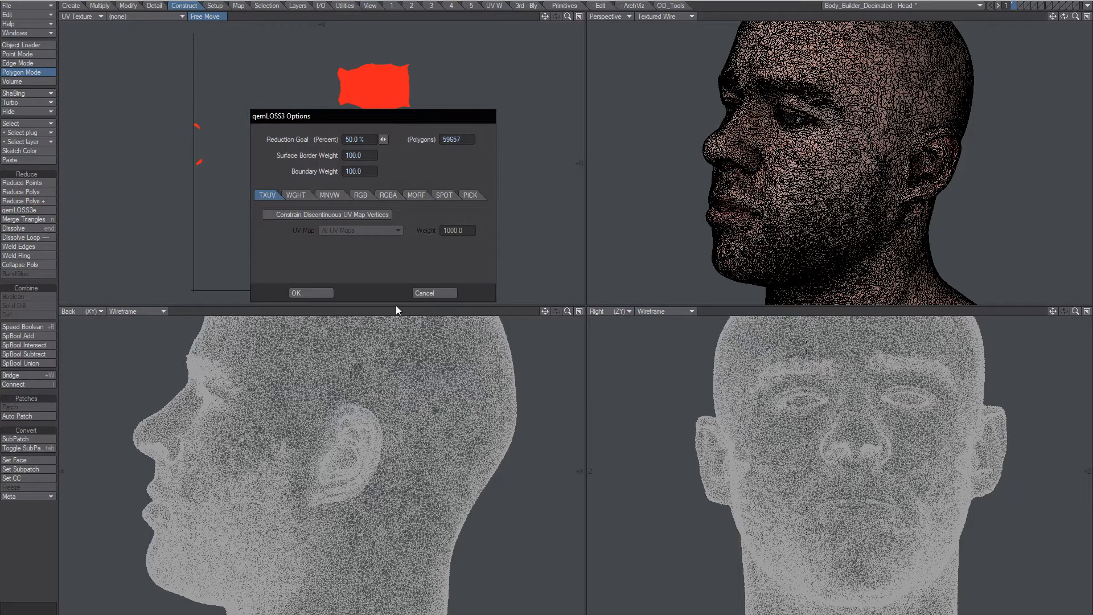
pyautogui.click(364, 142)
pyautogui.write('20')
pyautogui.press('Tab')
pyautogui.click(335, 214)
pyautogui.click(357, 230)
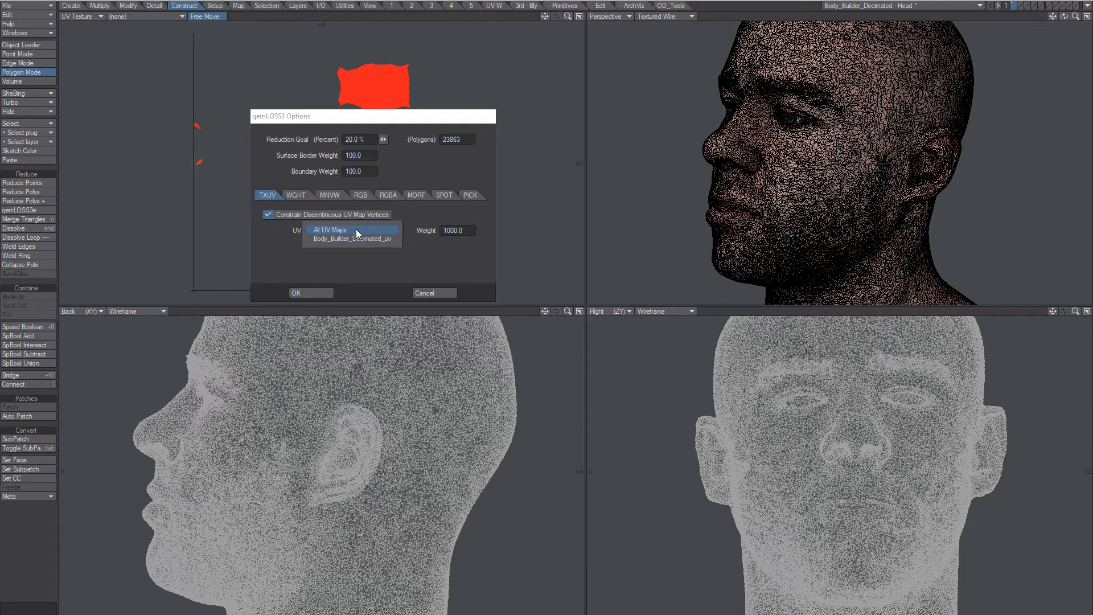
pyautogui.click(334, 268)
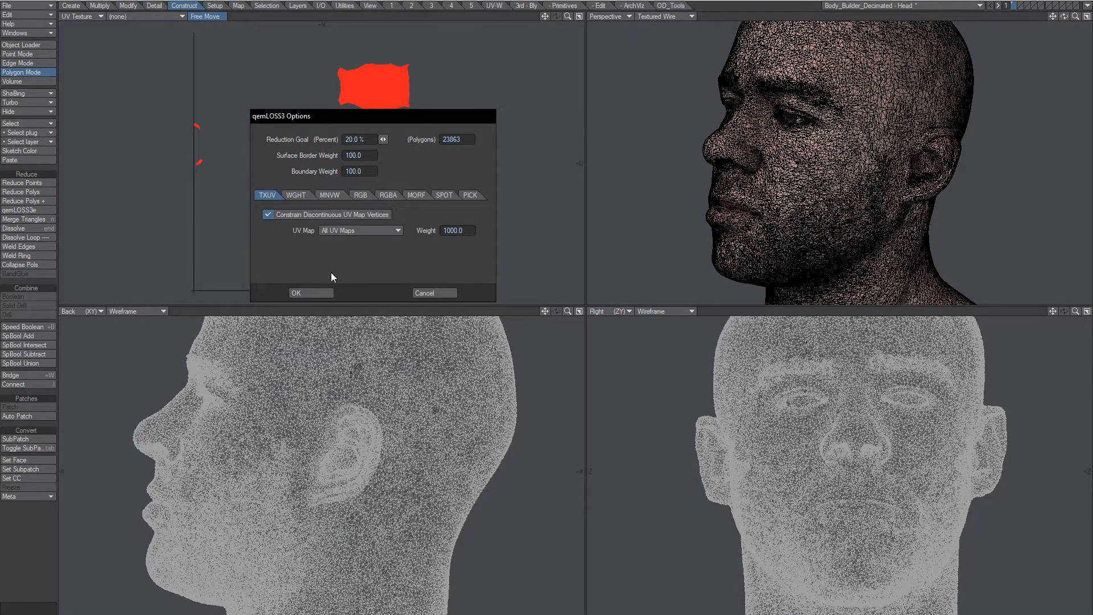
pyautogui.click(326, 215)
pyautogui.click(320, 292)
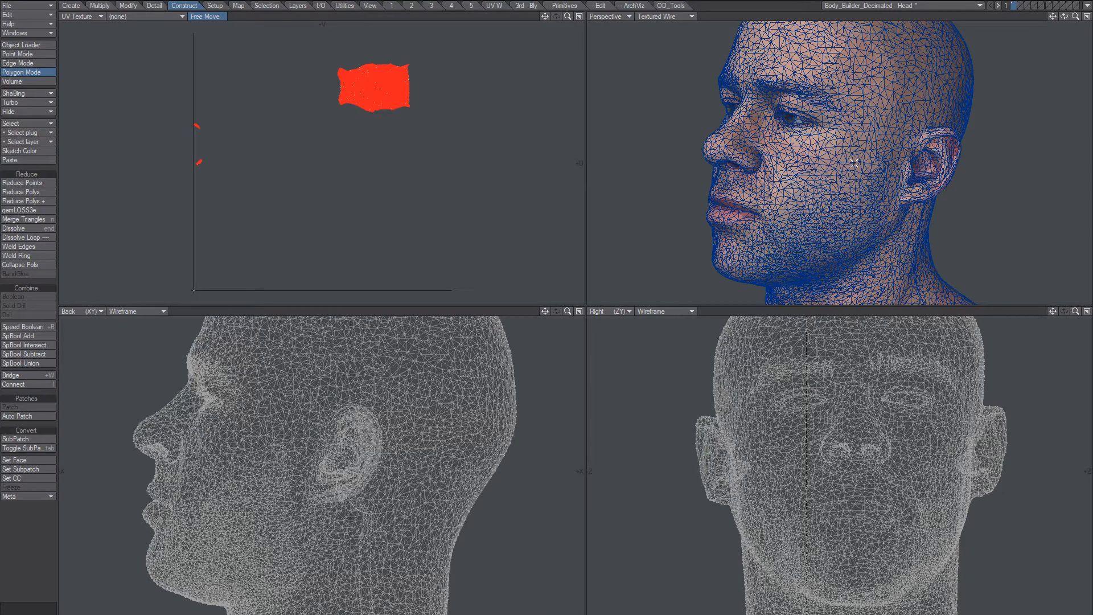
# Inspect the reduced head up close, cutting and restoring it in layer 1 to compare meshes.
pyautogui.keyDown('alt'); pyautogui.moveTo(850, 116); pyautogui.dragTo(865, 140); pyautogui.keyUp('alt')
pyautogui.keyDown('alt'); pyautogui.moveTo(865, 139); pyautogui.dragTo(854, 112); pyautogui.keyUp('alt')
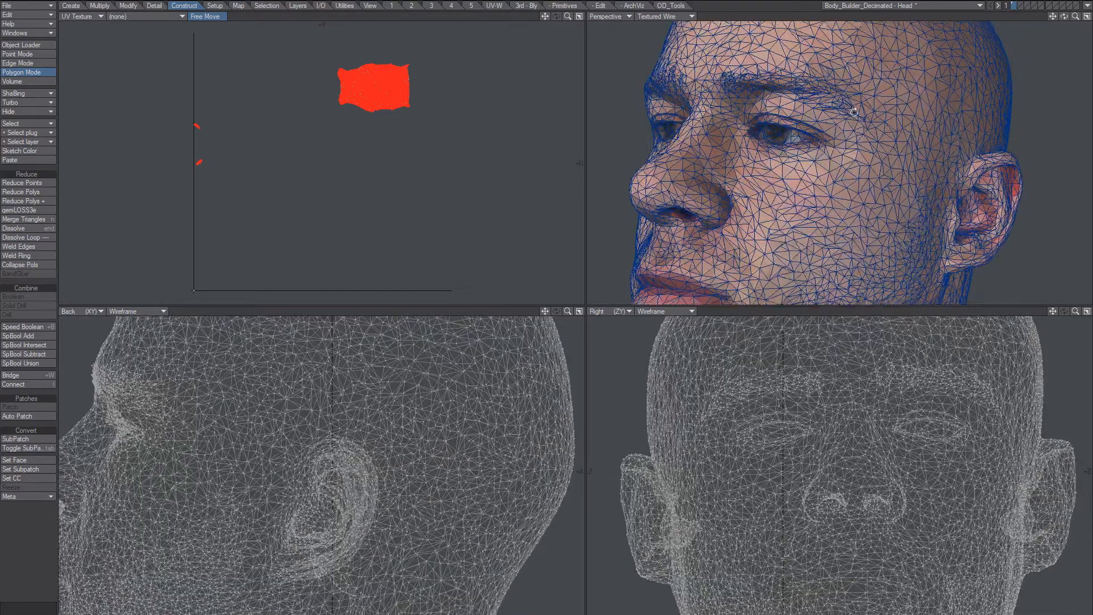
pyautogui.press('a')
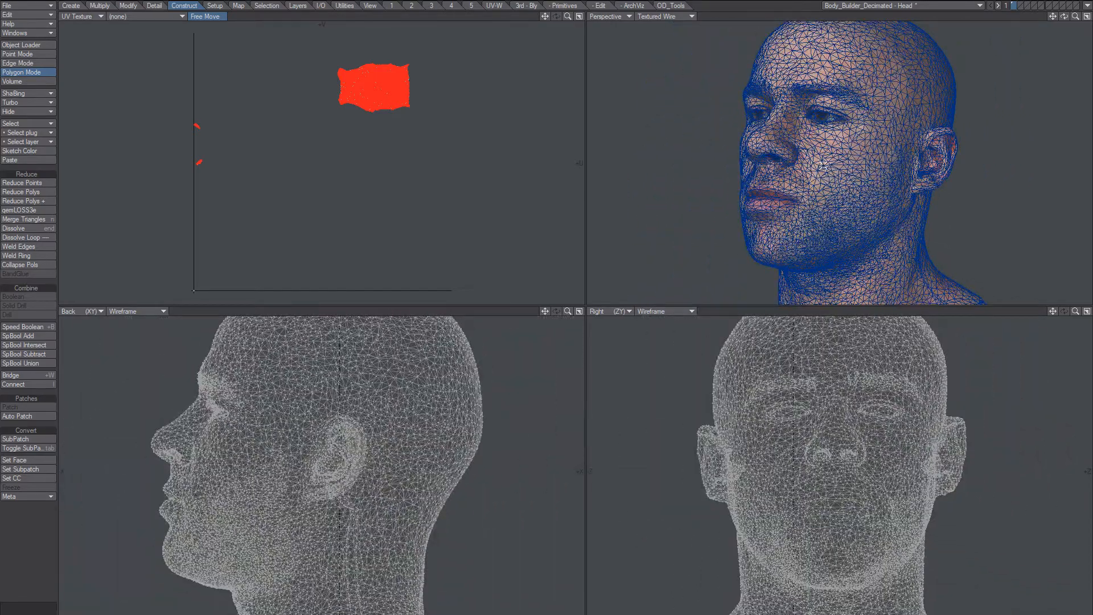
pyautogui.press('x')
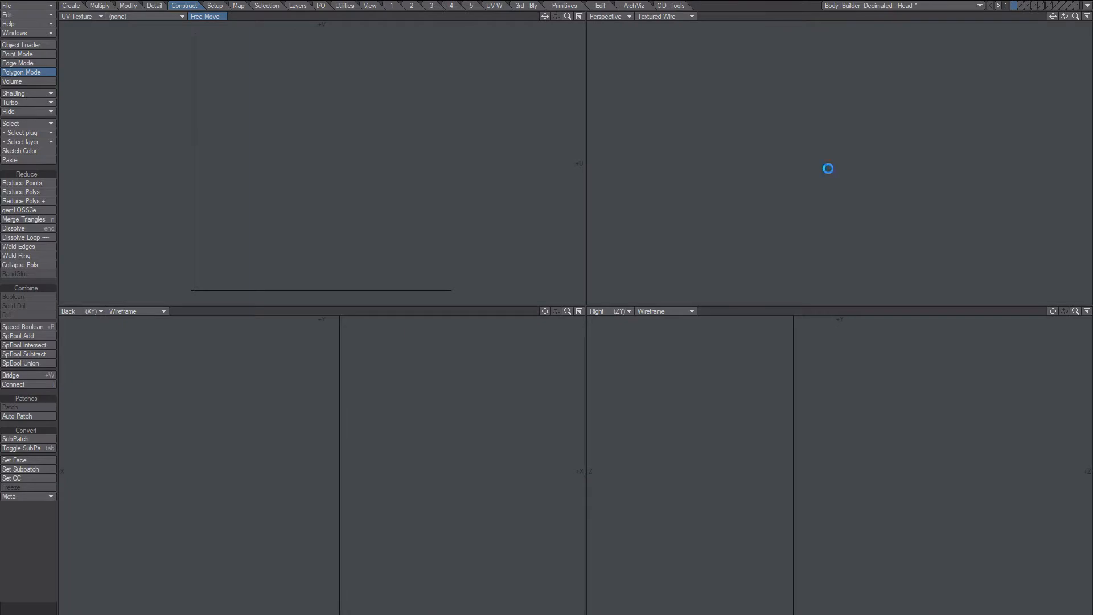
pyautogui.press('v')
pyautogui.press('x')
pyautogui.press('v')
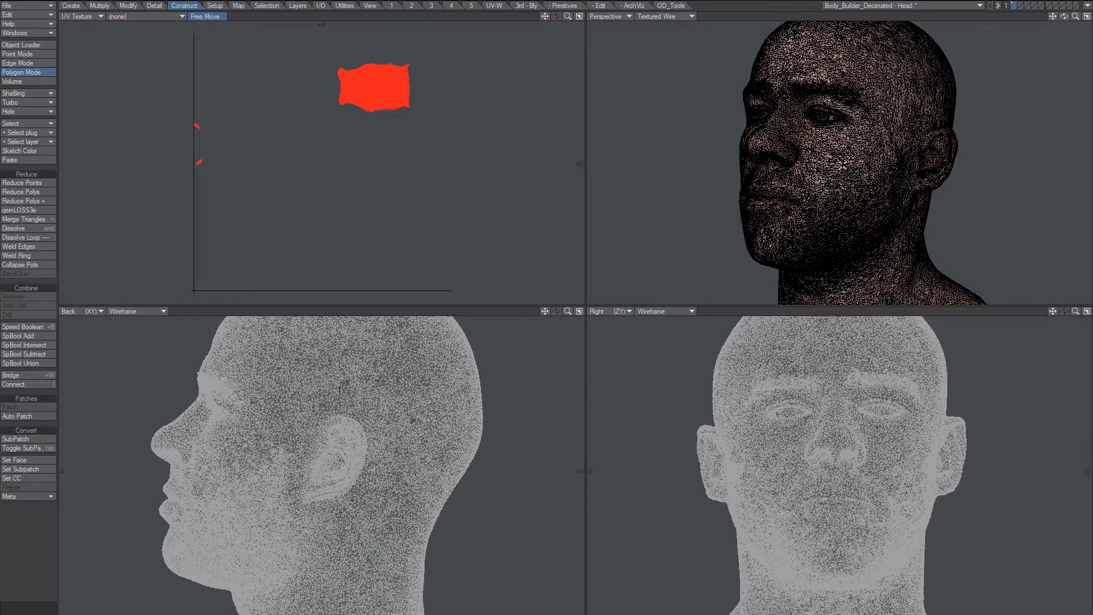
# Show the lower-poly head in layer 2 on its own, with the background layer dropped.
pyautogui.press('2')
pyautogui.moveTo(847, 165)
pyautogui.keyDown('alt'); pyautogui.mouseDown()
pyautogui.moveTo(852, 189)
pyautogui.moveTo(850, 162)
pyautogui.mouseUp(); pyautogui.keyUp('alt')
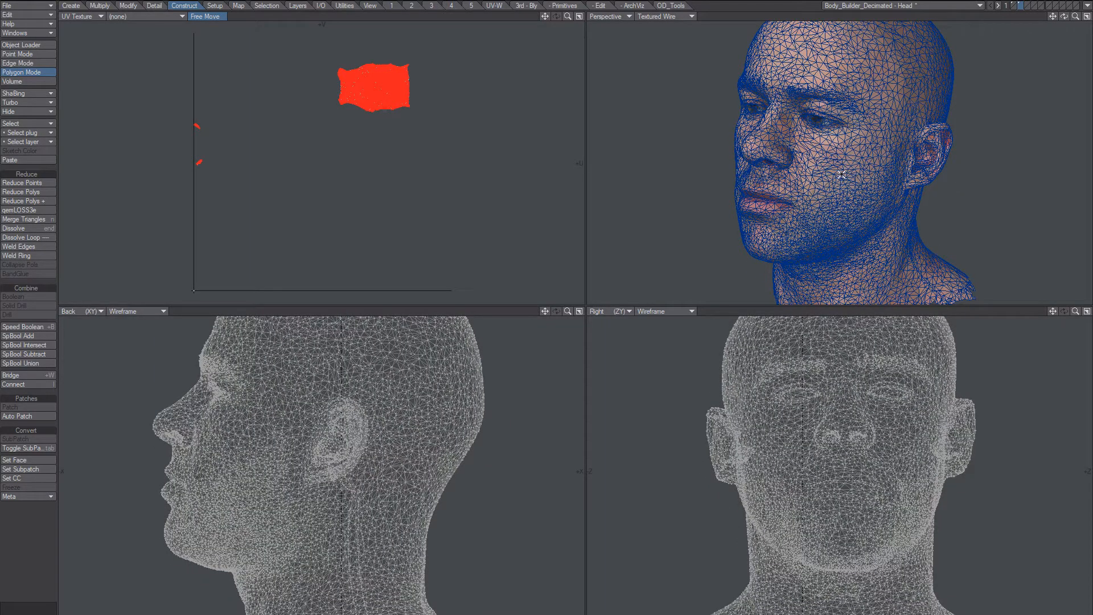
pyautogui.keyDown('alt'); pyautogui.moveTo(828, 197); pyautogui.dragTo(854, 129); pyautogui.keyUp('alt')
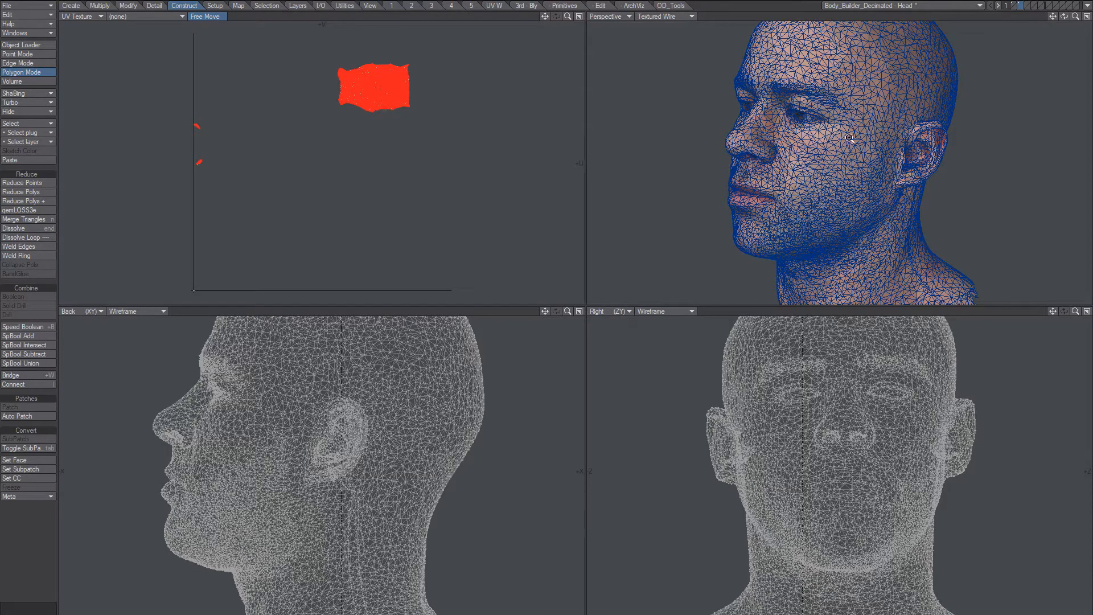
pyautogui.moveTo(870, 138)
pyautogui.keyDown('alt'); pyautogui.keyDown('shift'); pyautogui.mouseDown()
pyautogui.moveTo(869, 156)
pyautogui.moveTo(857, 153)
pyautogui.mouseUp(); pyautogui.keyUp('shift'); pyautogui.keyUp('alt')
pyautogui.click(1015, 8)
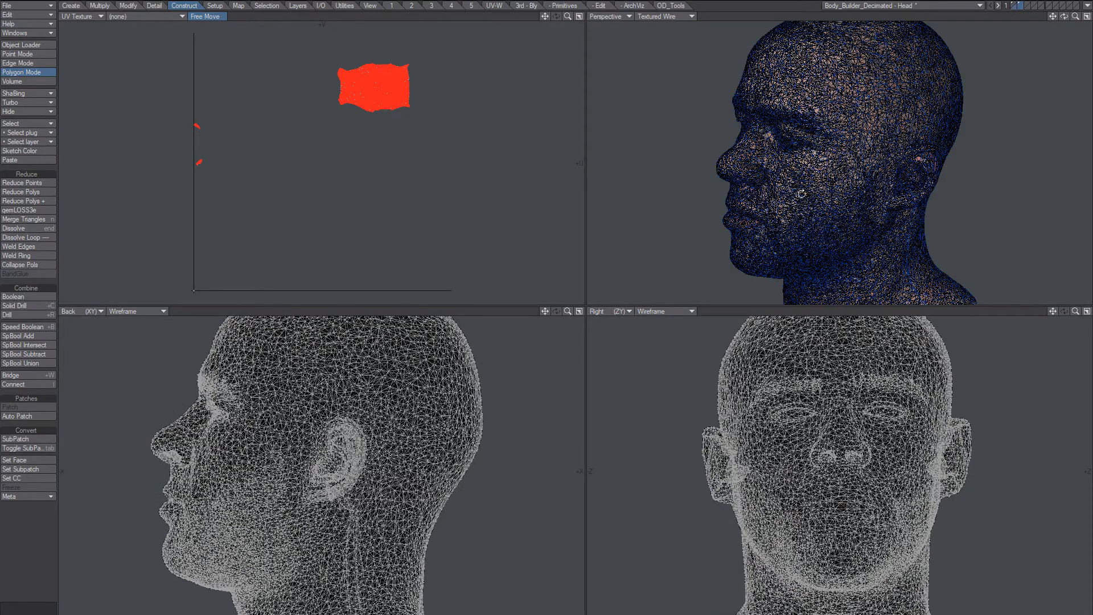
pyautogui.keyDown('alt'); pyautogui.moveTo(802, 193); pyautogui.dragTo(815, 168); pyautogui.keyUp('alt')
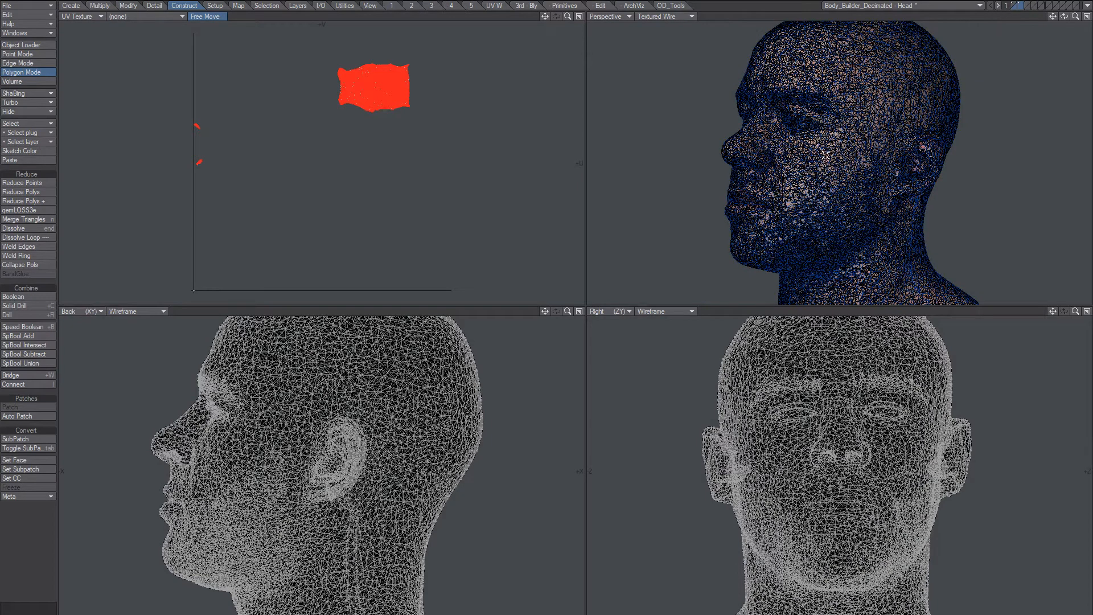
pyautogui.press('a')
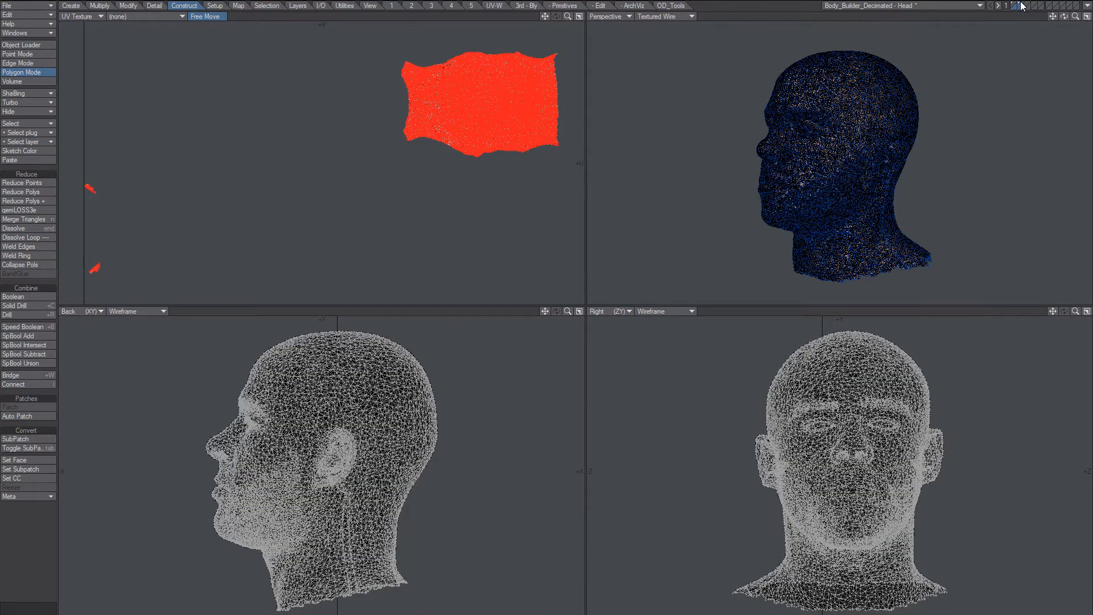
pyautogui.click(1020, 7)
pyautogui.keyDown('alt'); pyautogui.moveTo(846, 174); pyautogui.dragTo(842, 166); pyautogui.keyUp('alt')
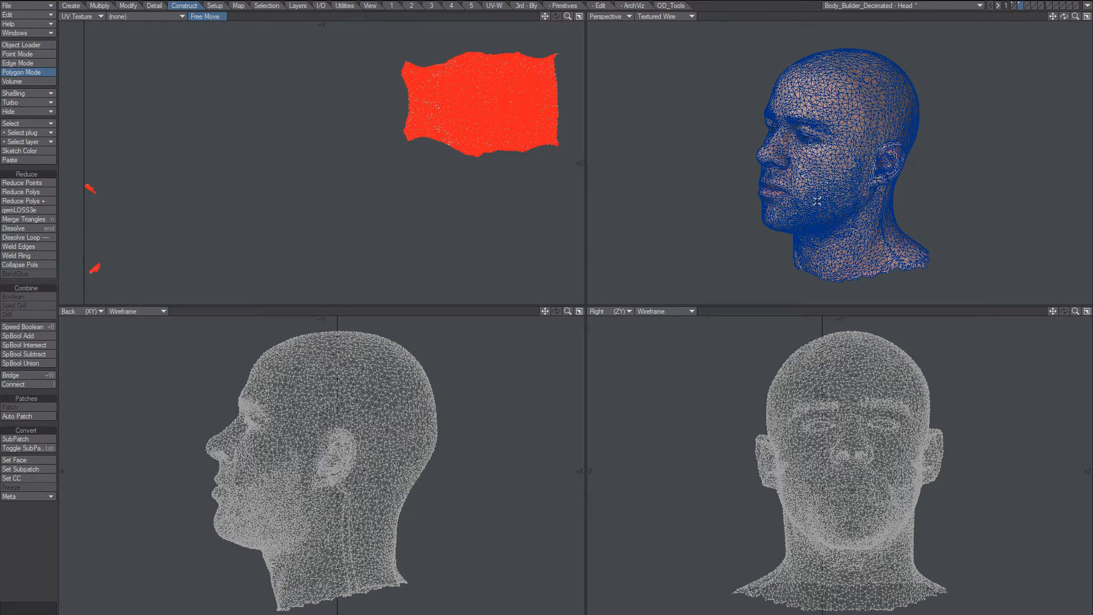
pyautogui.press('F8')
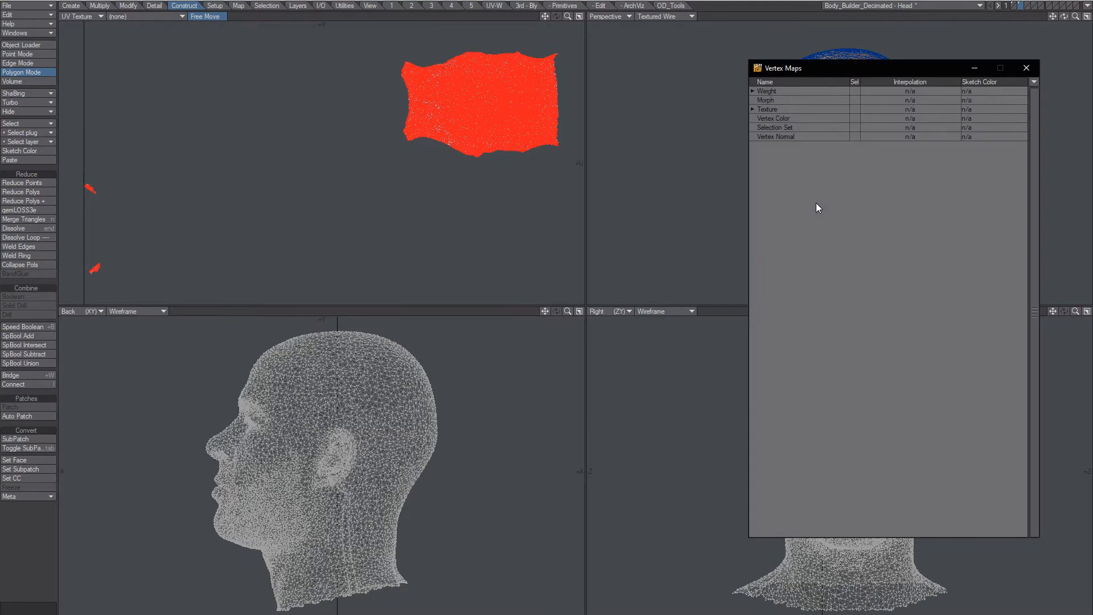
pyautogui.click(753, 109)
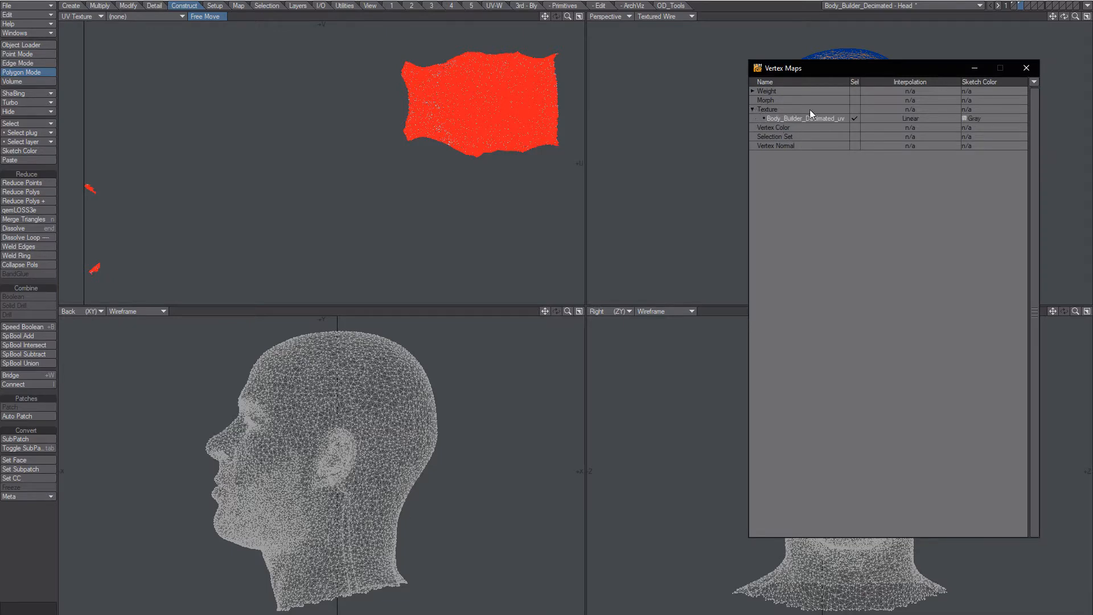
pyautogui.moveTo(826, 73); pyautogui.dragTo(573, 128)
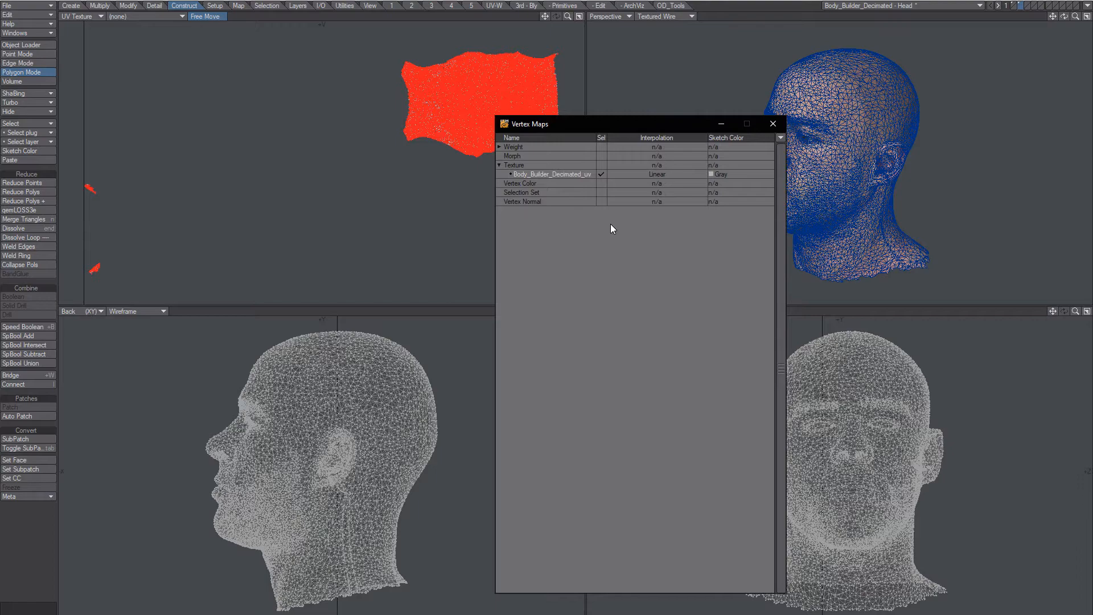
pyautogui.click(772, 123)
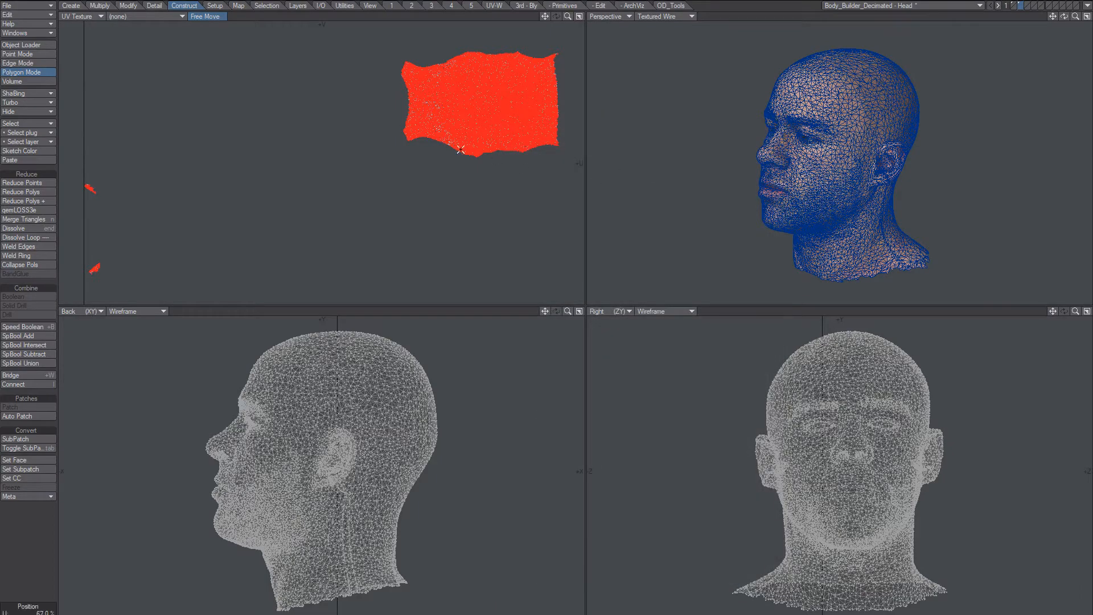
pyautogui.scroll(10, 495, 131)
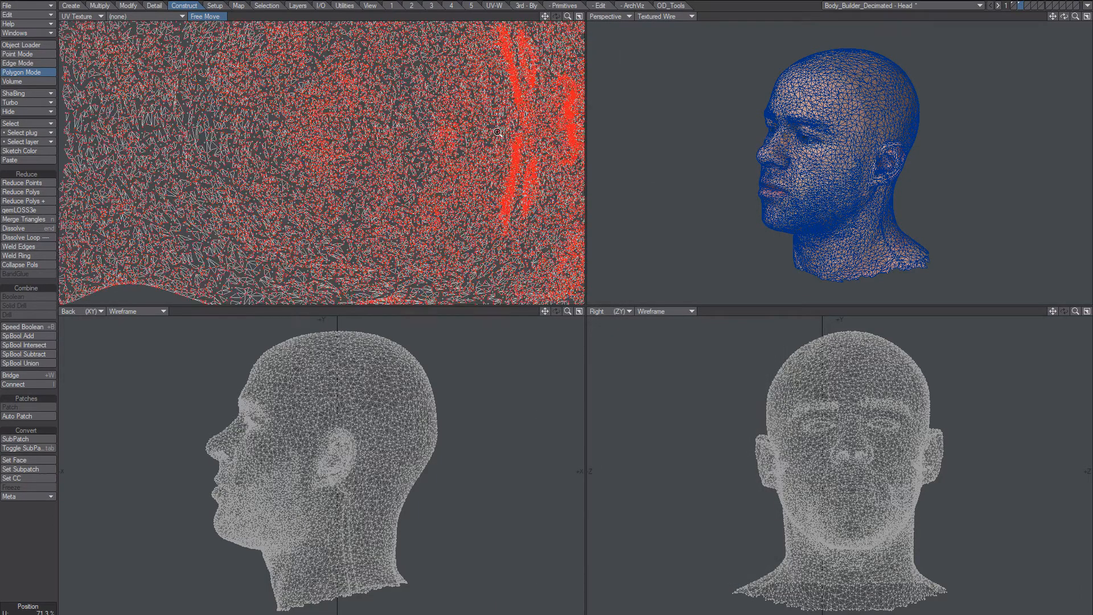
pyautogui.scroll(3, 497, 132)
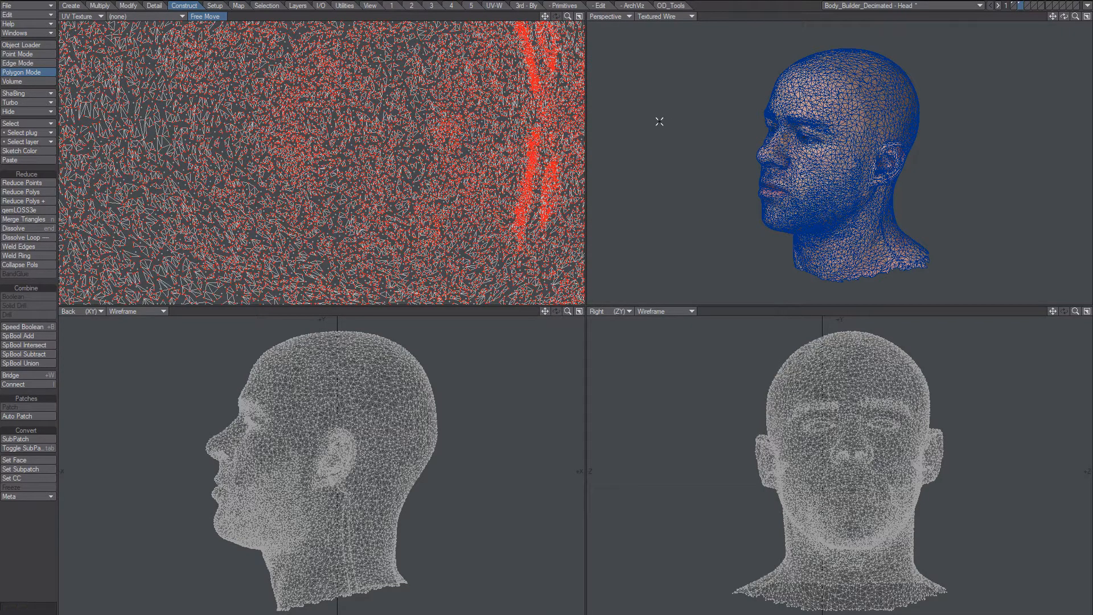
pyautogui.press('1')
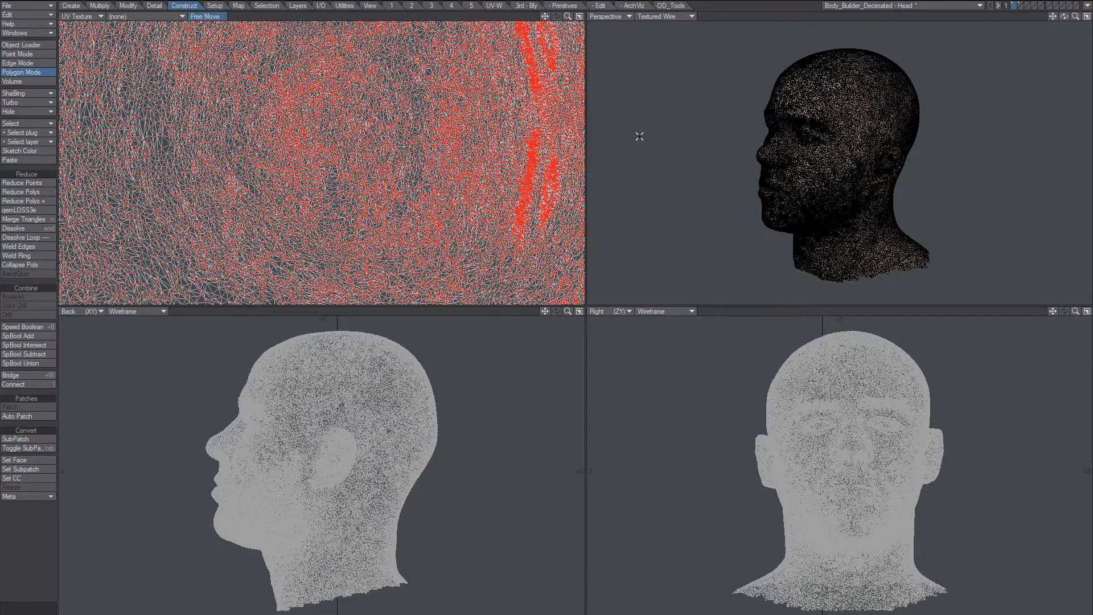
pyautogui.press('2')
pyautogui.scroll(3, 493, 154)
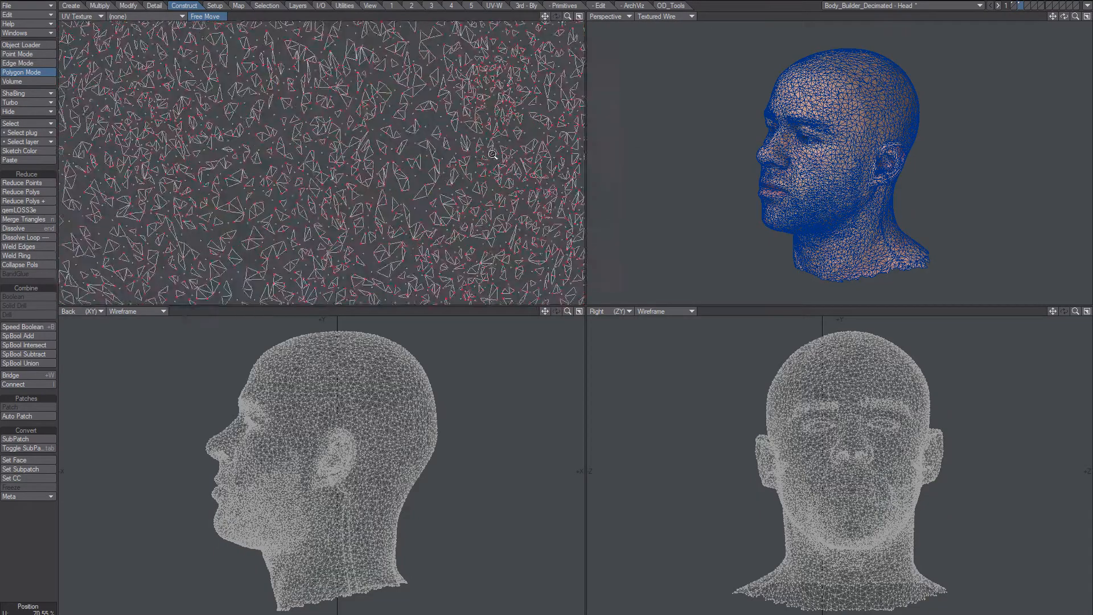
pyautogui.scroll(3, 493, 154)
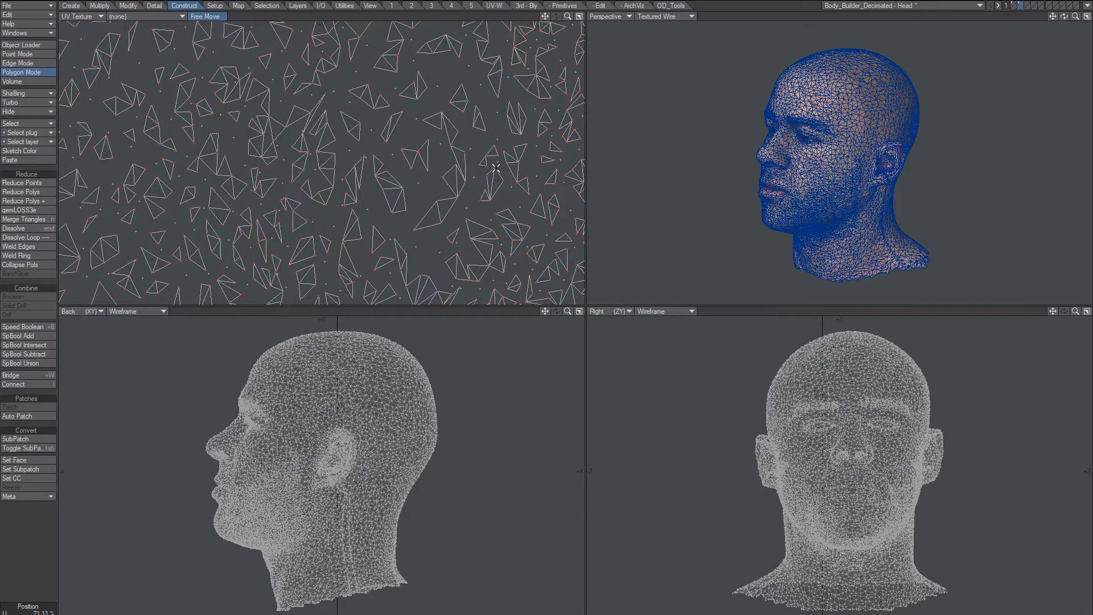
pyautogui.press('1')
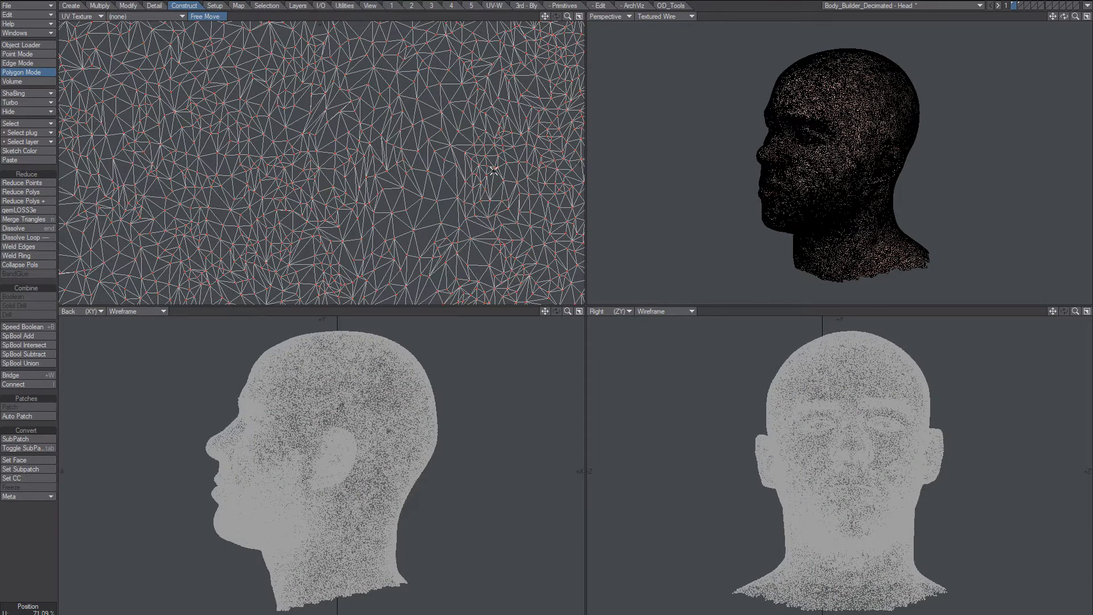
pyautogui.press('2')
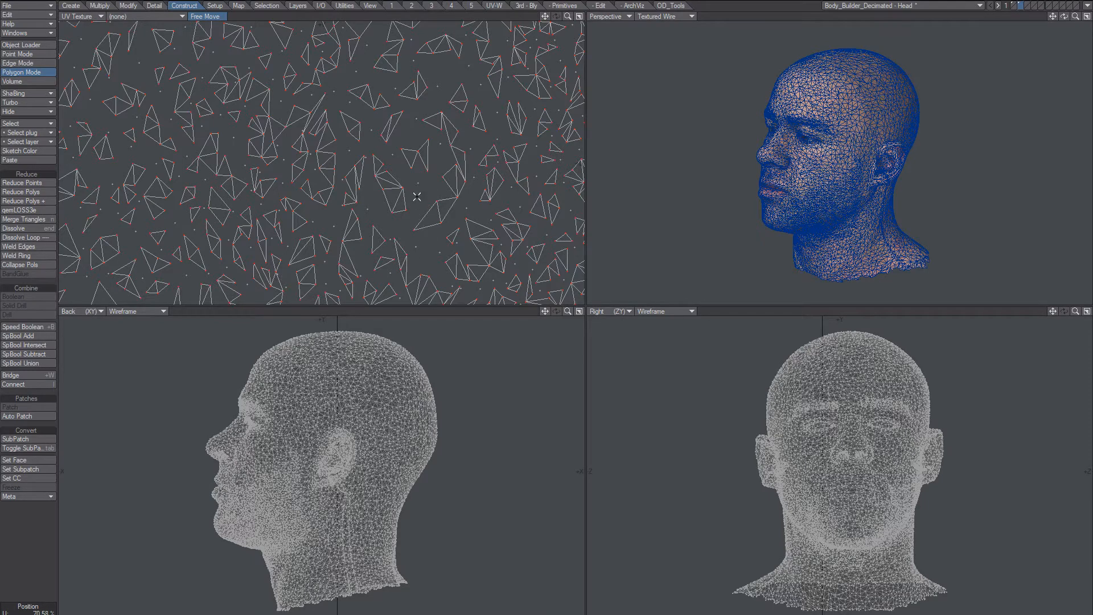
pyautogui.keyDown('ctrl'); pyautogui.keyDown('alt'); pyautogui.moveTo(411, 196); pyautogui.dragTo(470, 171); pyautogui.keyUp('alt'); pyautogui.keyUp('ctrl')
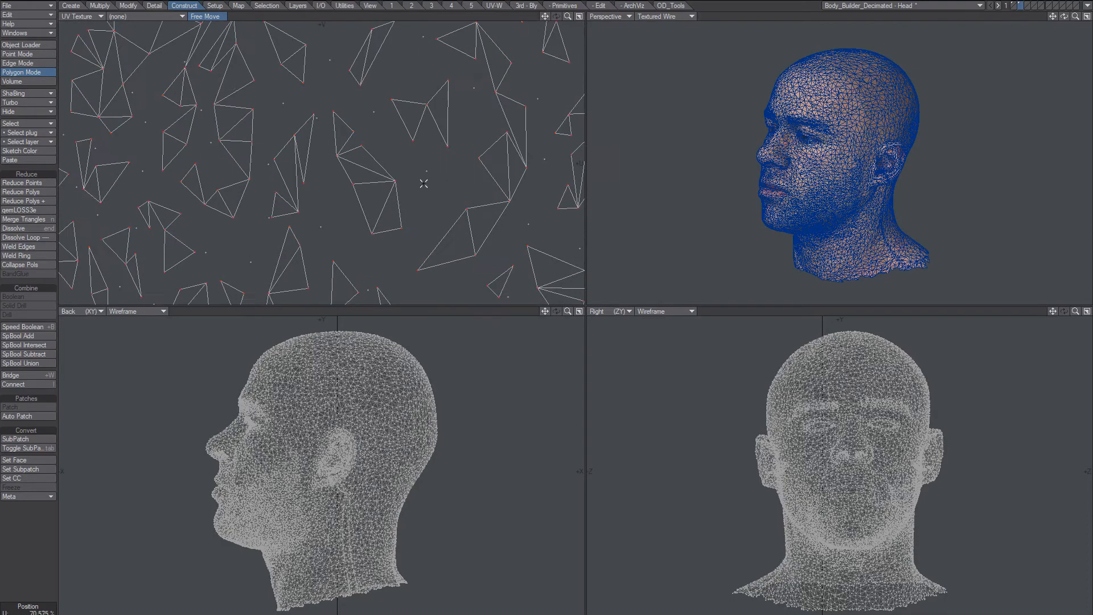
pyautogui.moveTo(394, 169)
pyautogui.mouseDown(button='right')
pyautogui.moveTo(481, 150)
pyautogui.moveTo(415, 171)
pyautogui.mouseUp(button='right')
pyautogui.moveTo(735, 146)
pyautogui.keyDown('alt'); pyautogui.mouseDown()
pyautogui.moveTo(838, 163)
pyautogui.moveTo(933, 153)
pyautogui.moveTo(899, 145)
pyautogui.mouseUp(); pyautogui.keyUp('alt')
pyautogui.keyDown('ctrl'); pyautogui.keyDown('alt'); pyautogui.moveTo(899, 145); pyautogui.dragTo(865, 141); pyautogui.keyUp('alt'); pyautogui.keyUp('ctrl')
pyautogui.keyDown('alt'); pyautogui.moveTo(865, 142); pyautogui.dragTo(868, 142); pyautogui.keyUp('alt')
pyautogui.keyDown('alt'); pyautogui.keyDown('shift'); pyautogui.moveTo(868, 141); pyautogui.dragTo(858, 176); pyautogui.keyUp('shift'); pyautogui.keyUp('alt')
pyautogui.keyDown('alt'); pyautogui.moveTo(858, 176); pyautogui.dragTo(863, 132); pyautogui.keyUp('alt')
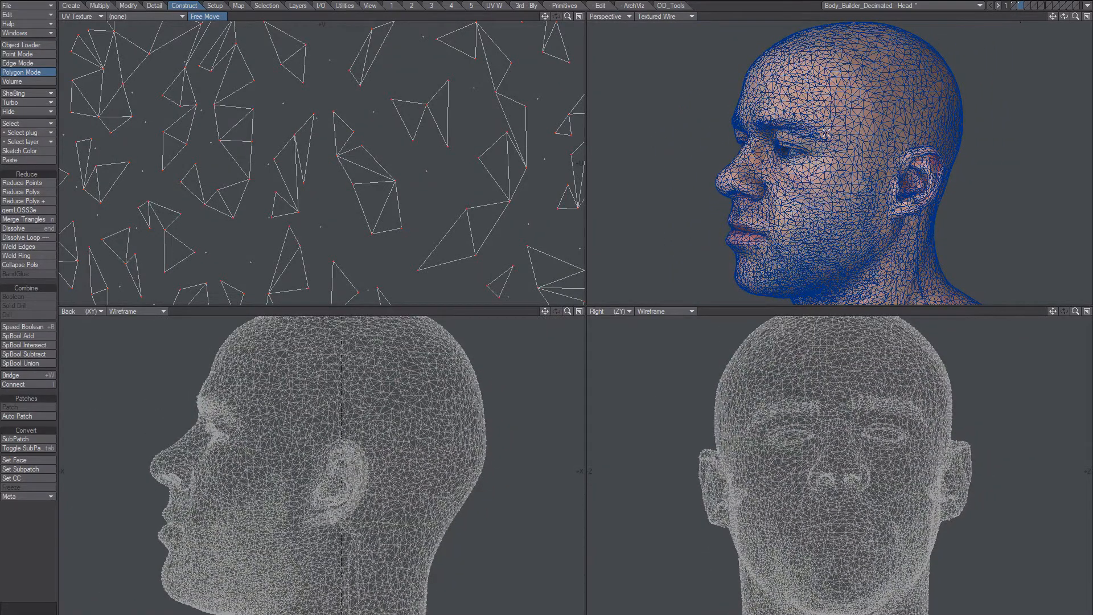
pyautogui.keyDown('alt'); pyautogui.moveTo(826, 133); pyautogui.dragTo(850, 148); pyautogui.keyUp('alt')
pyautogui.keyDown('alt'); pyautogui.keyDown('shift'); pyautogui.moveTo(849, 148); pyautogui.dragTo(809, 173); pyautogui.keyUp('shift'); pyautogui.keyUp('alt')
pyautogui.moveTo(806, 172); pyautogui.dragTo(833, 143)
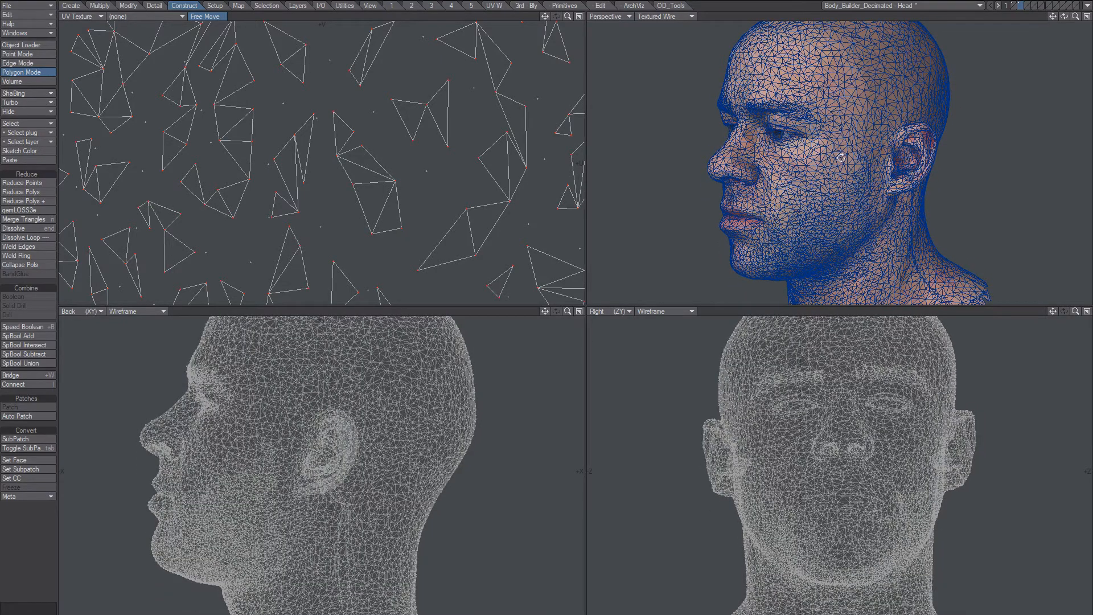
pyautogui.moveTo(868, 97); pyautogui.dragTo(880, 81)
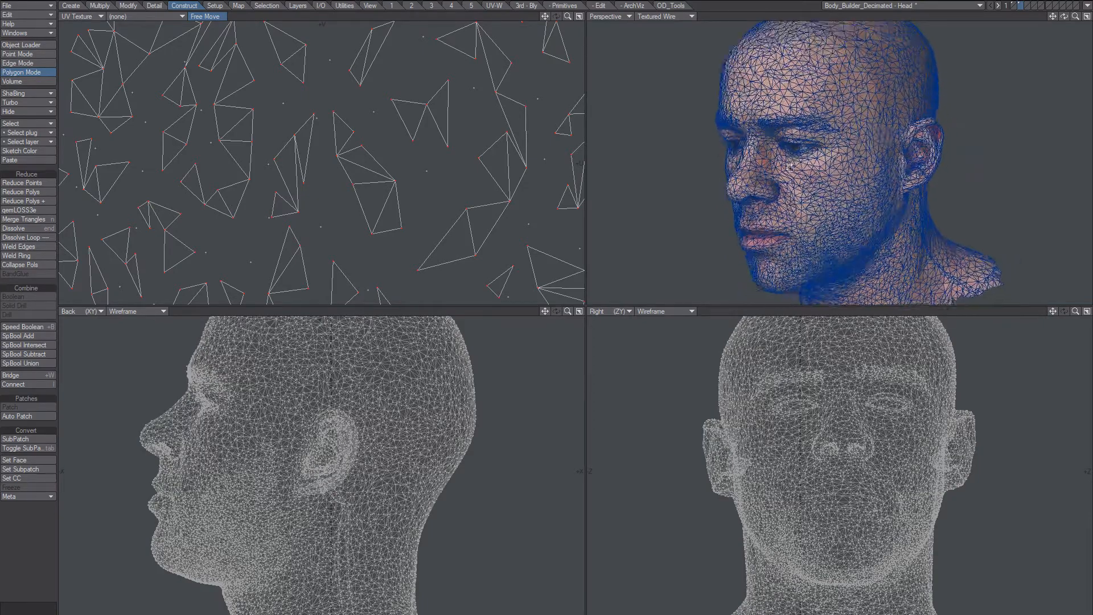
pyautogui.press('a')
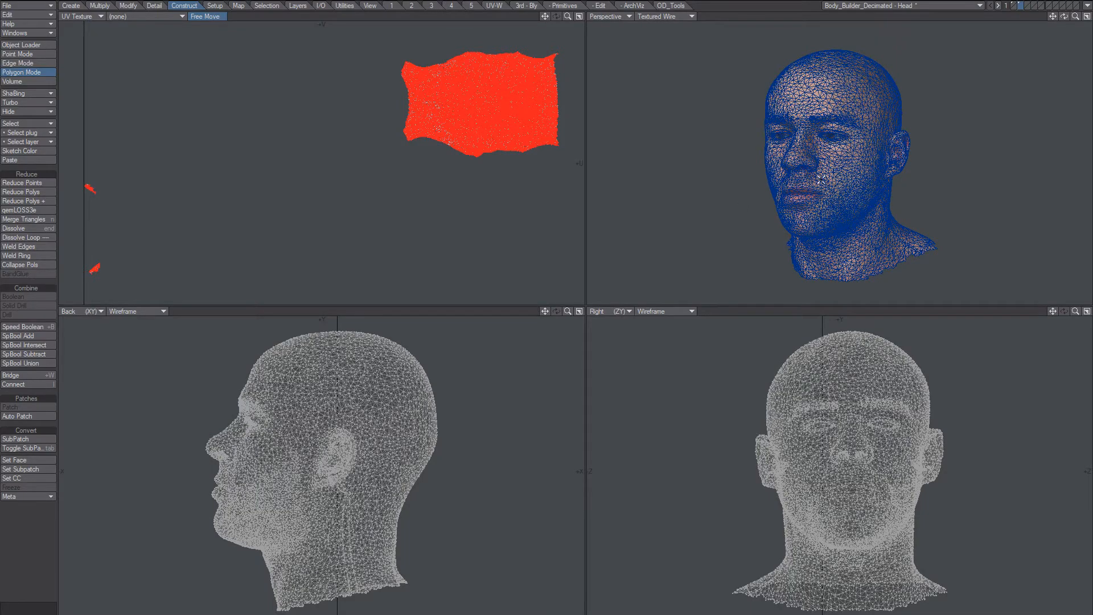
pyautogui.keyDown('ctrl'); pyautogui.keyDown('alt'); pyautogui.moveTo(841, 159); pyautogui.dragTo(854, 117); pyautogui.keyUp('alt'); pyautogui.keyUp('ctrl')
pyautogui.keyDown('alt'); pyautogui.moveTo(854, 117); pyautogui.dragTo(819, 158); pyautogui.keyUp('alt')
pyautogui.scroll(-2, 889, 138)
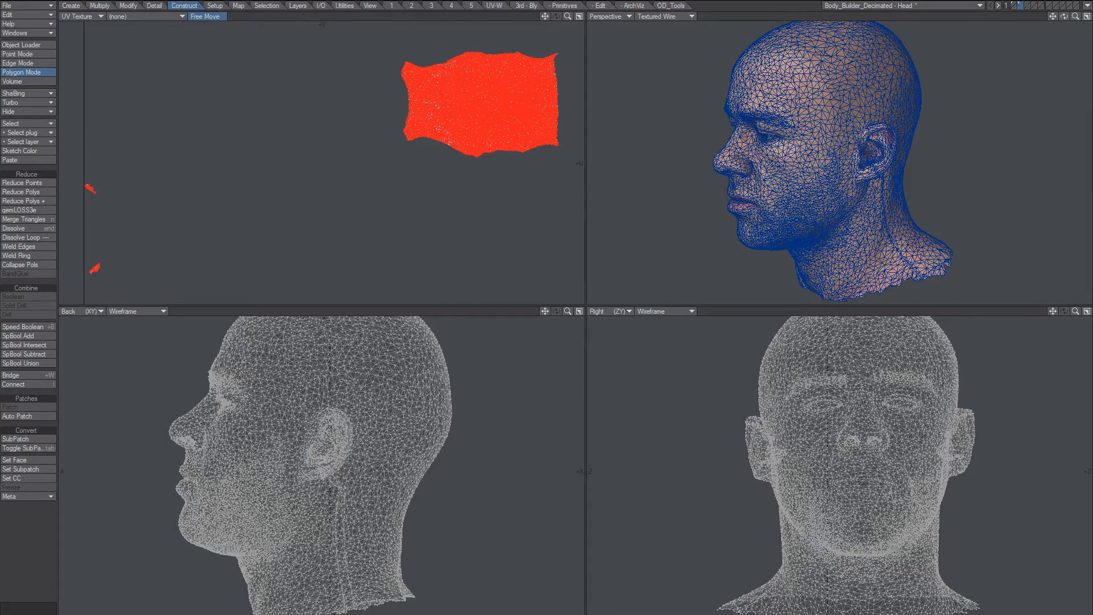
# Create an Atlas-projected UV map named Body_Builder_Crude UV, based on the existing map name.
pyautogui.click(1031, 614)
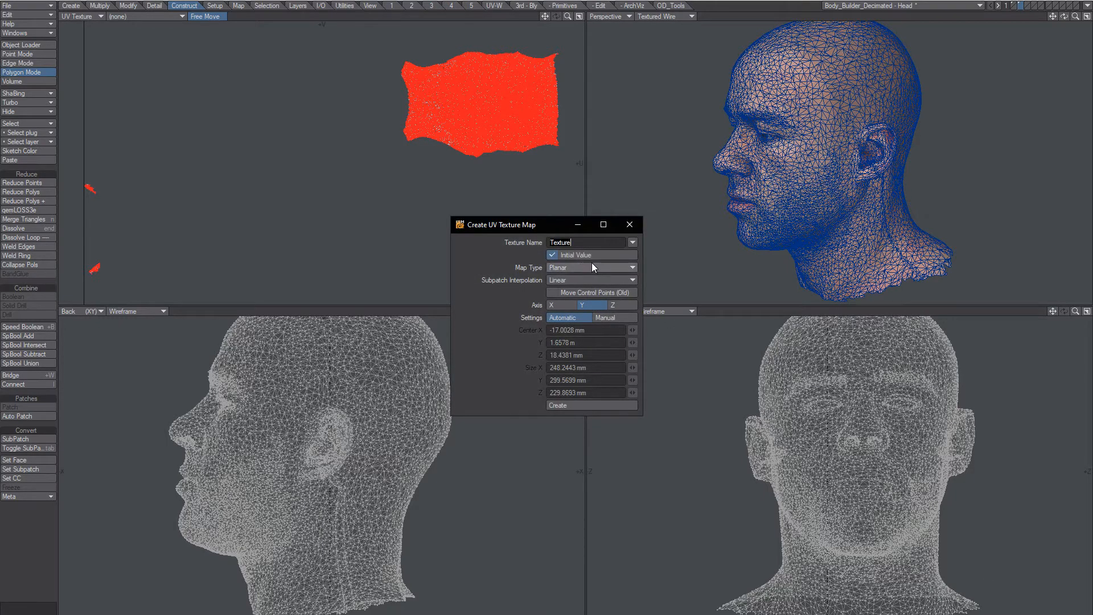
pyautogui.click(632, 242)
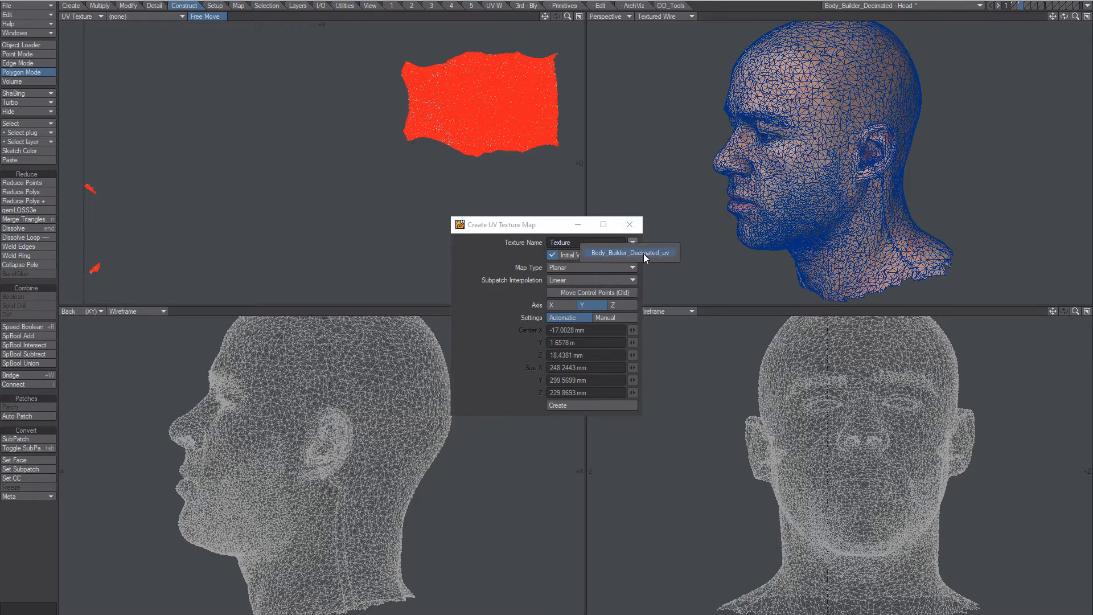
pyautogui.click(643, 254)
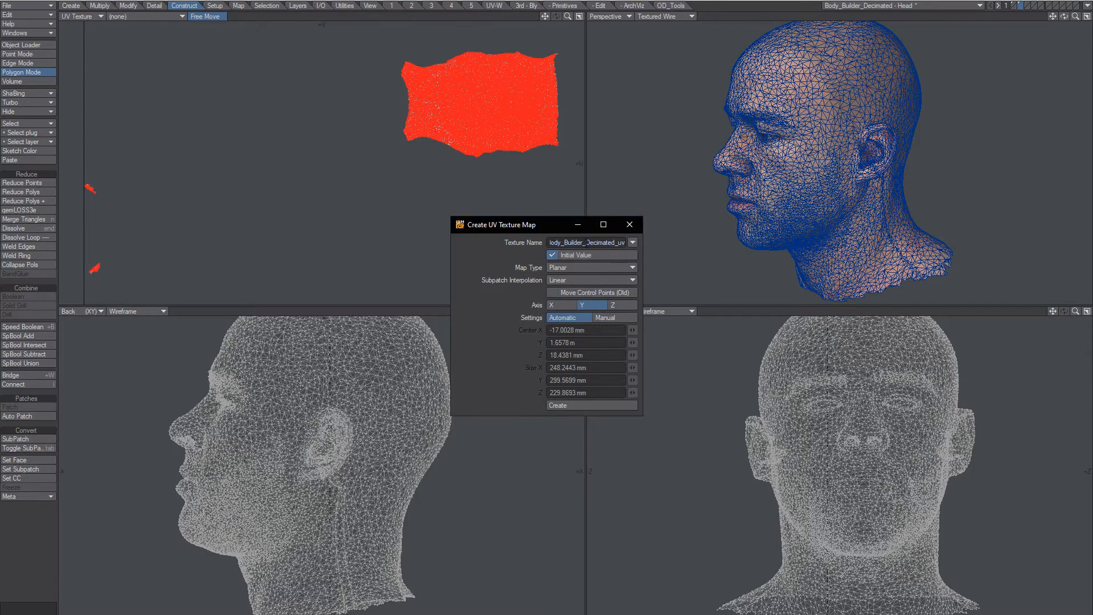
pyautogui.moveTo(587, 242); pyautogui.dragTo(763, 250)
pyautogui.write('Crude UV')
pyautogui.click(568, 267)
pyautogui.click(555, 295)
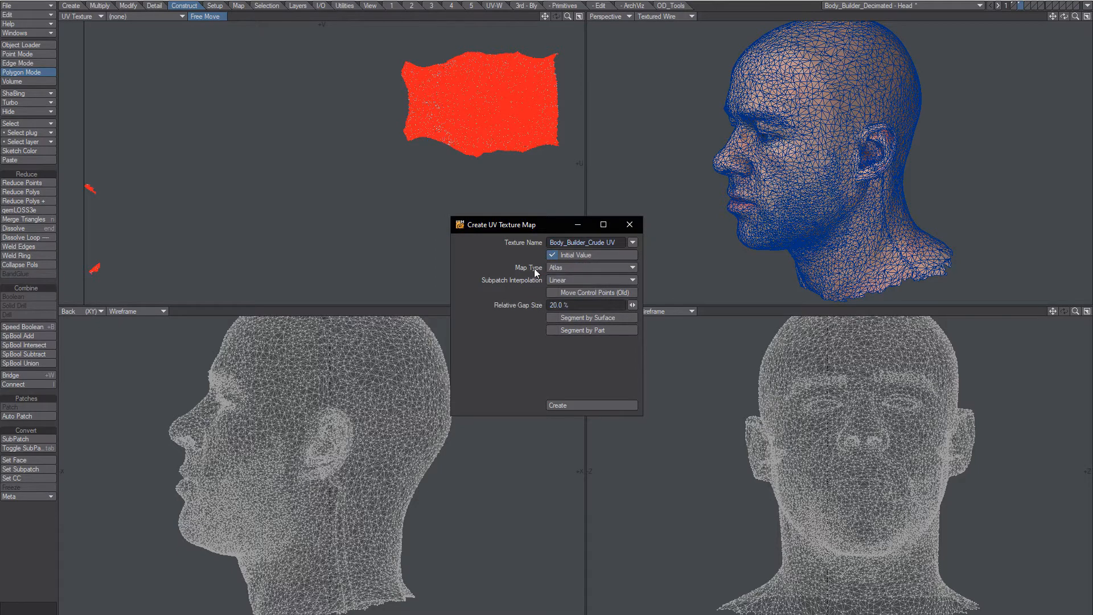
pyautogui.click(561, 405)
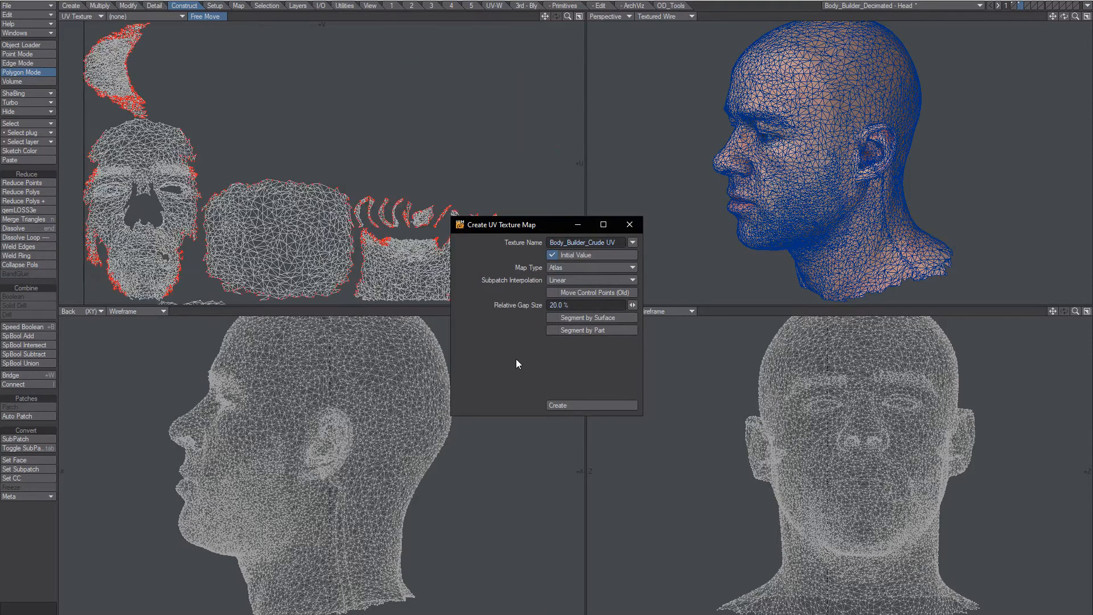
# Close the UV creation panel and frame the unwrapped pieces in the UV view.
pyautogui.click(630, 224)
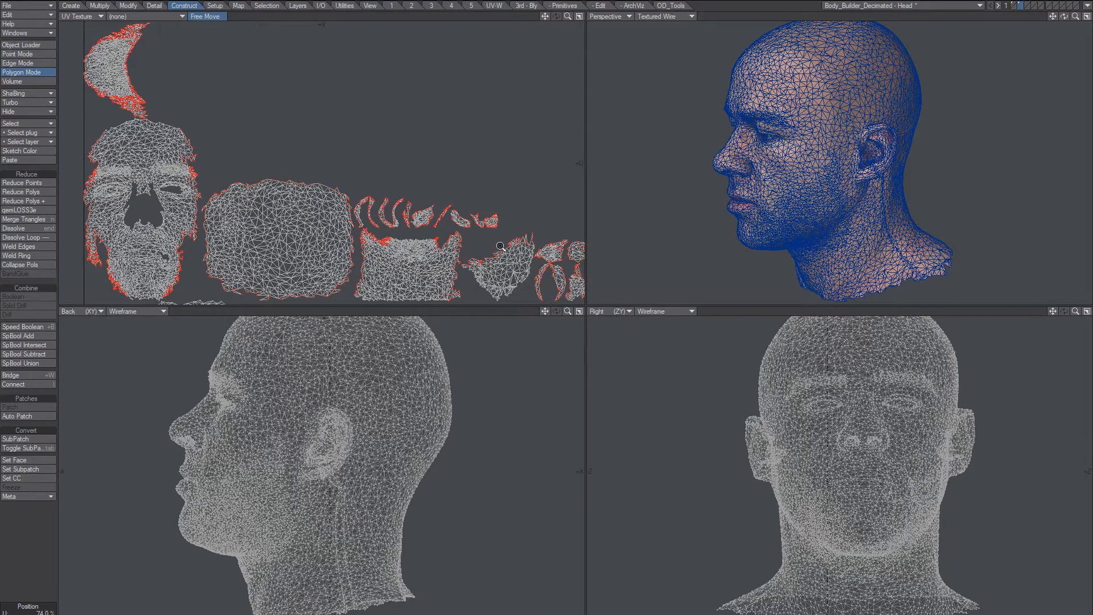
pyautogui.scroll(-5, 390, 170)
pyautogui.moveTo(391, 170)
pyautogui.keyDown('alt'); pyautogui.mouseDown()
pyautogui.moveTo(376, 199)
pyautogui.moveTo(378, 182)
pyautogui.mouseUp(); pyautogui.keyUp('alt')
pyautogui.scroll(1, 378, 198)
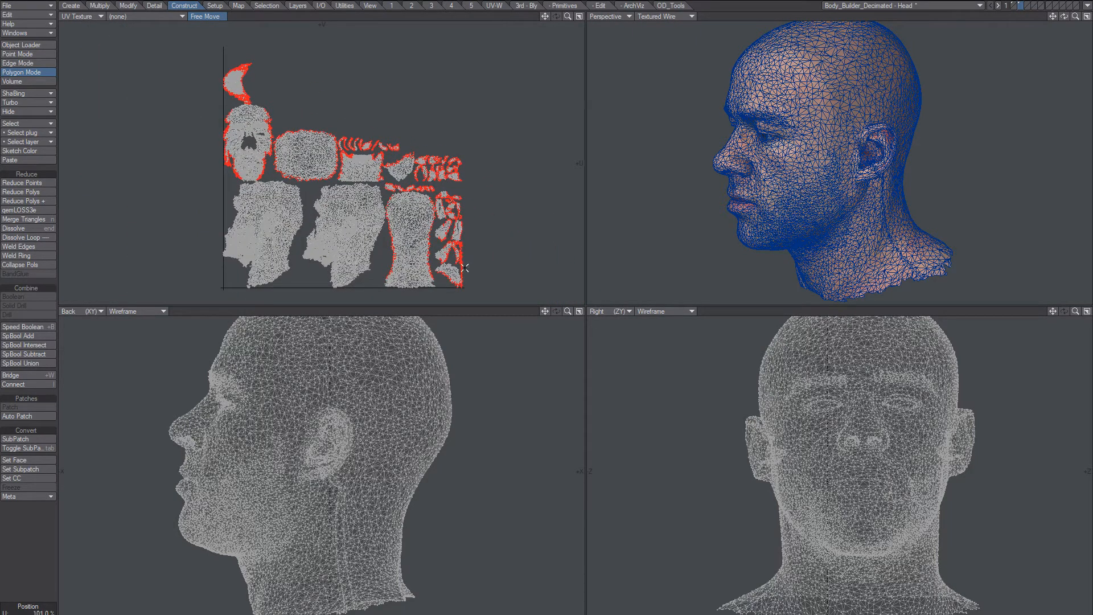
# Check the dense head's UV map, then make the decimated head layer active again.
pyautogui.click(1016, 6)
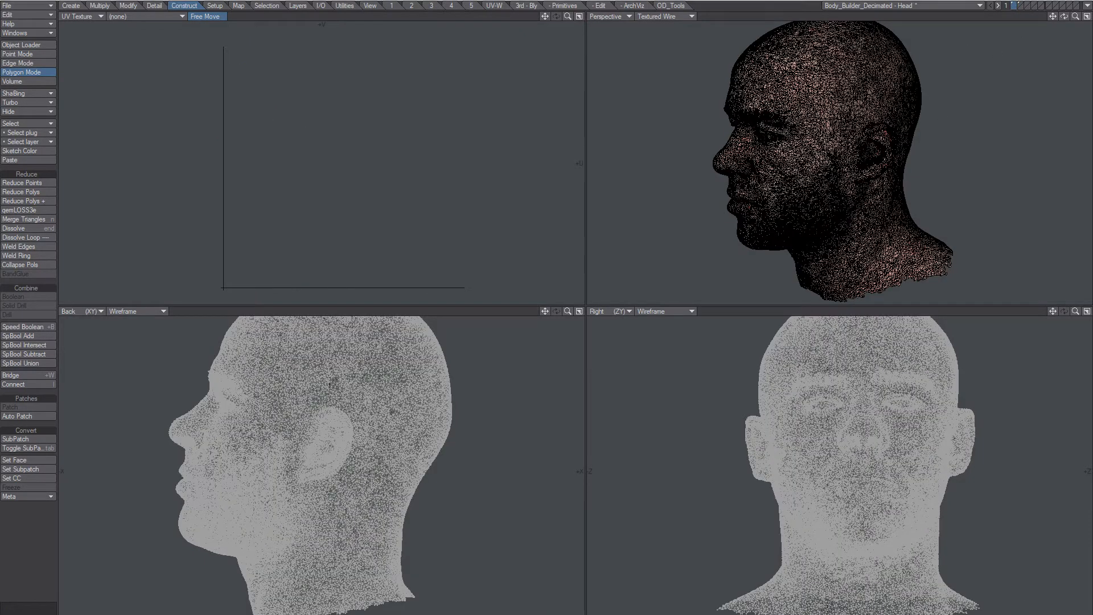
pyautogui.click(1019, 614)
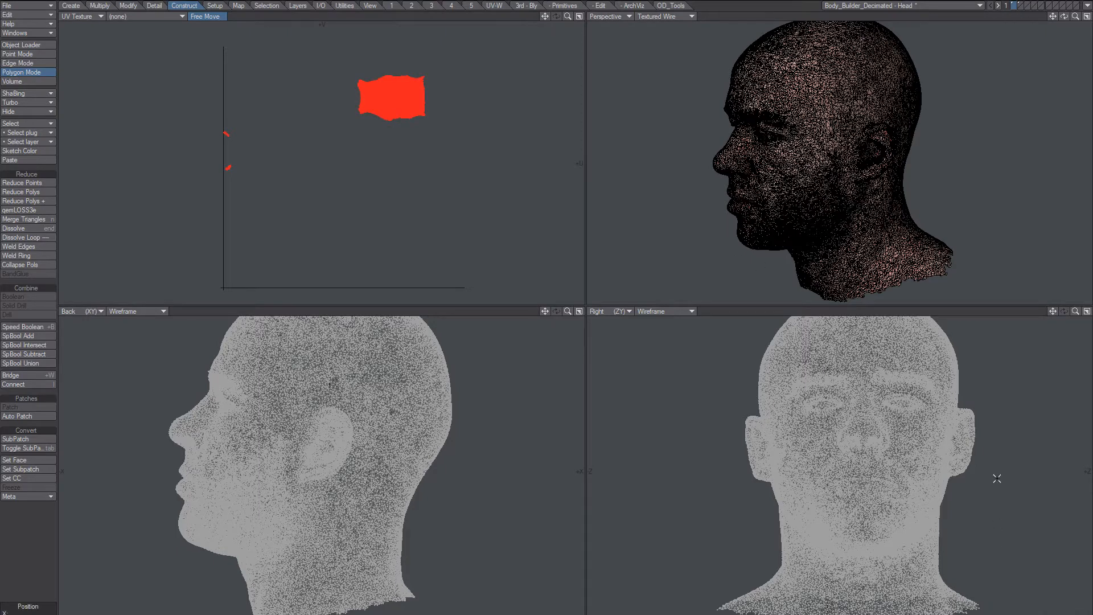
pyautogui.click(1020, 5)
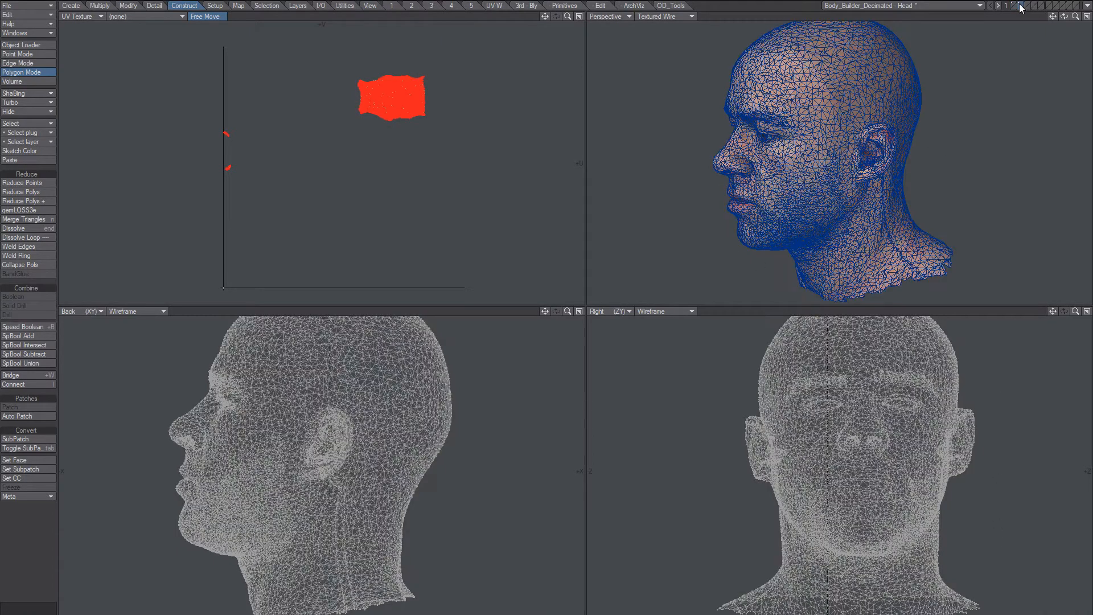
pyautogui.click(1025, 613)
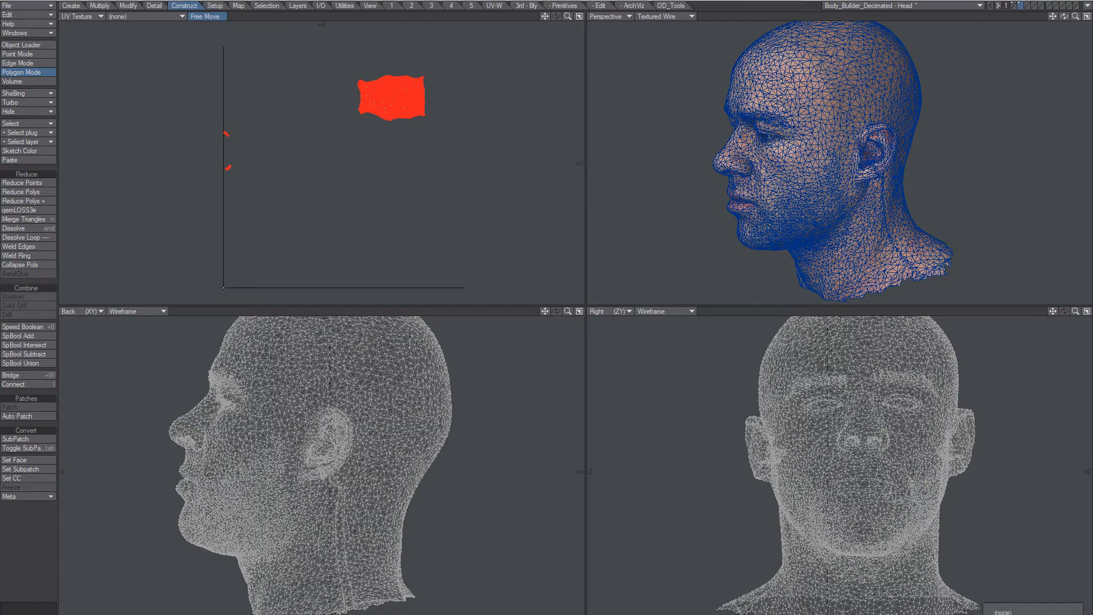
# Display the head's UV layout in the UV view and turn the perspective head.
pyautogui.click(1019, 614)
pyautogui.scroll(1, 826, 178)
pyautogui.moveTo(854, 195)
pyautogui.keyDown('alt'); pyautogui.mouseDown()
pyautogui.moveTo(864, 200)
pyautogui.moveTo(841, 198)
pyautogui.mouseUp(); pyautogui.keyUp('alt')
pyautogui.press('F5')
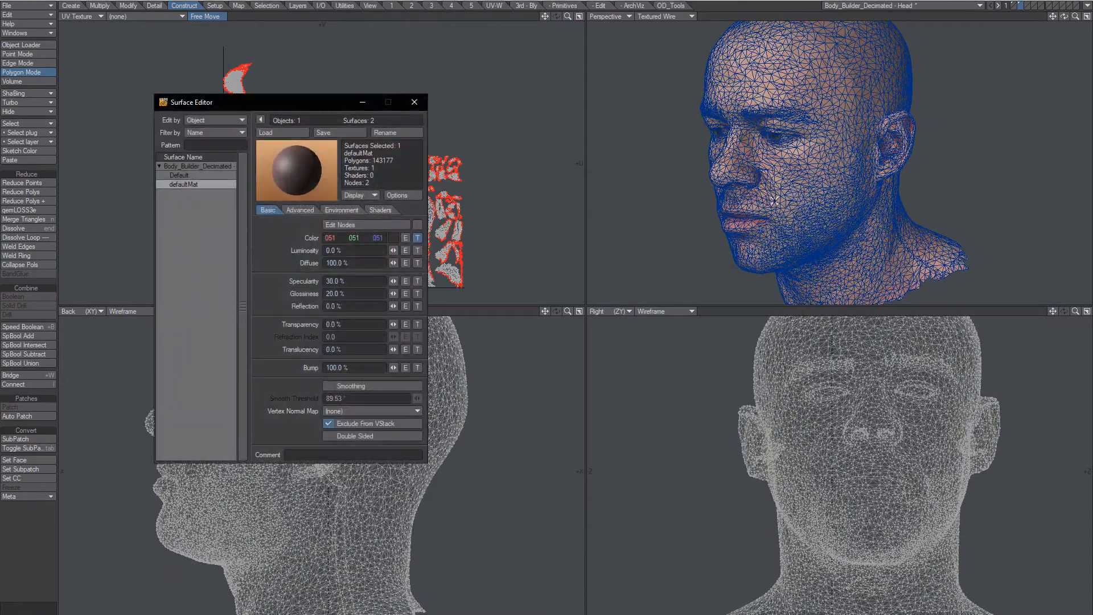
pyautogui.press('F5')
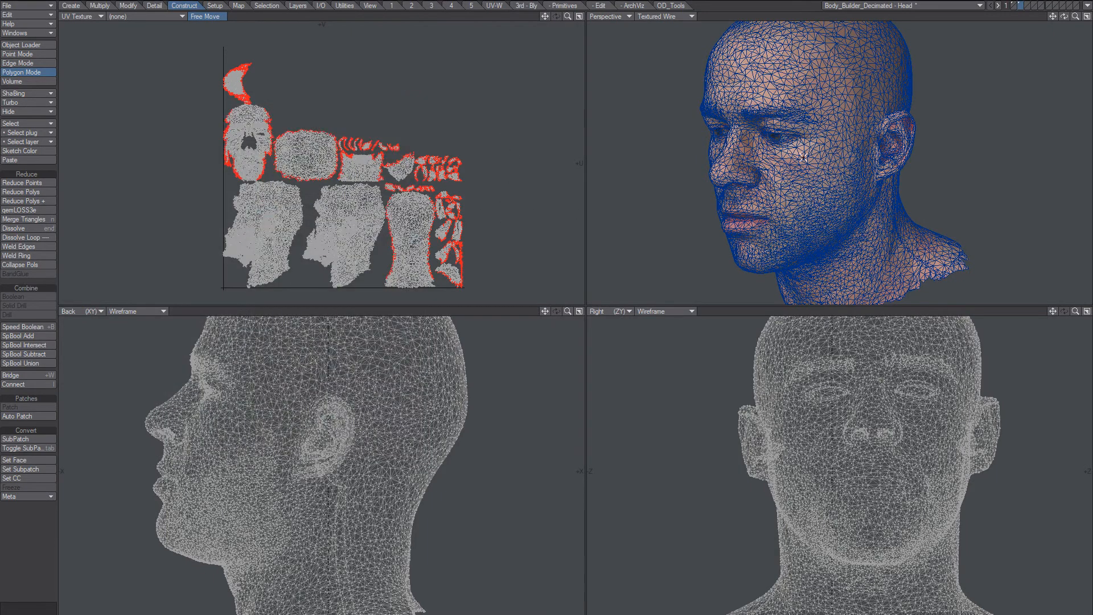
pyautogui.keyDown('alt'); pyautogui.moveTo(802, 155); pyautogui.dragTo(759, 160); pyautogui.keyUp('alt')
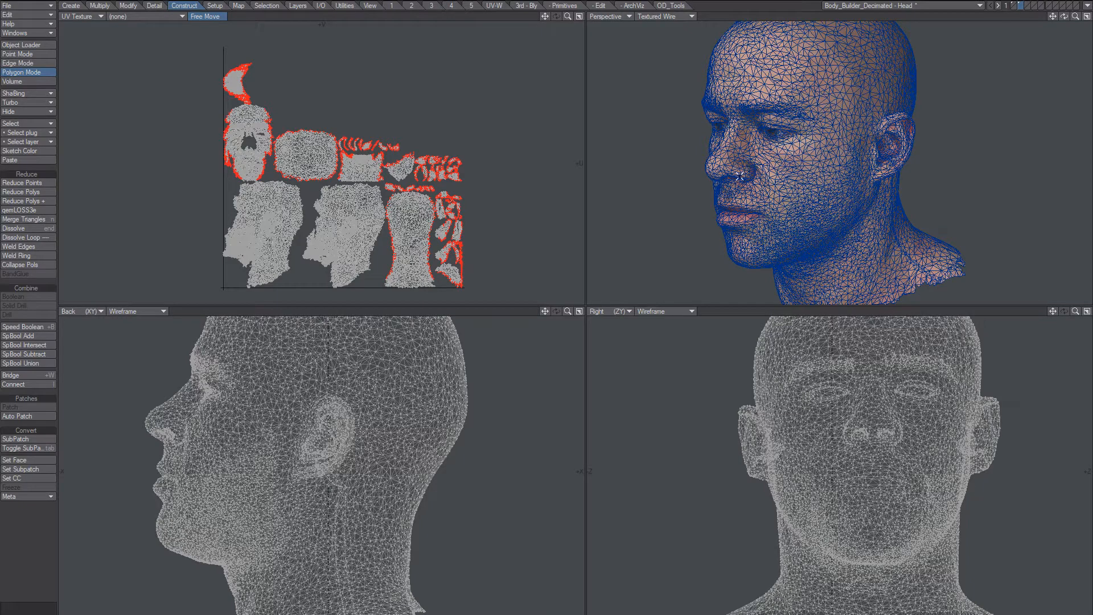
# Assign a new surface named CloneLo to the head's polygons and verify it in the Surface Editor.
pyautogui.press('q')
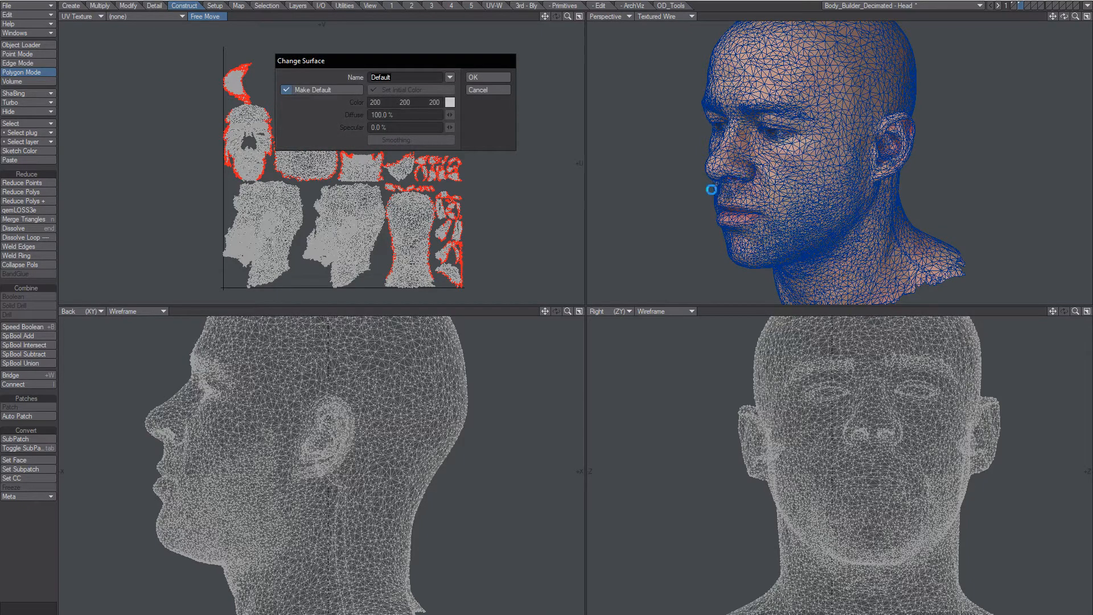
pyautogui.write('CloneLo')
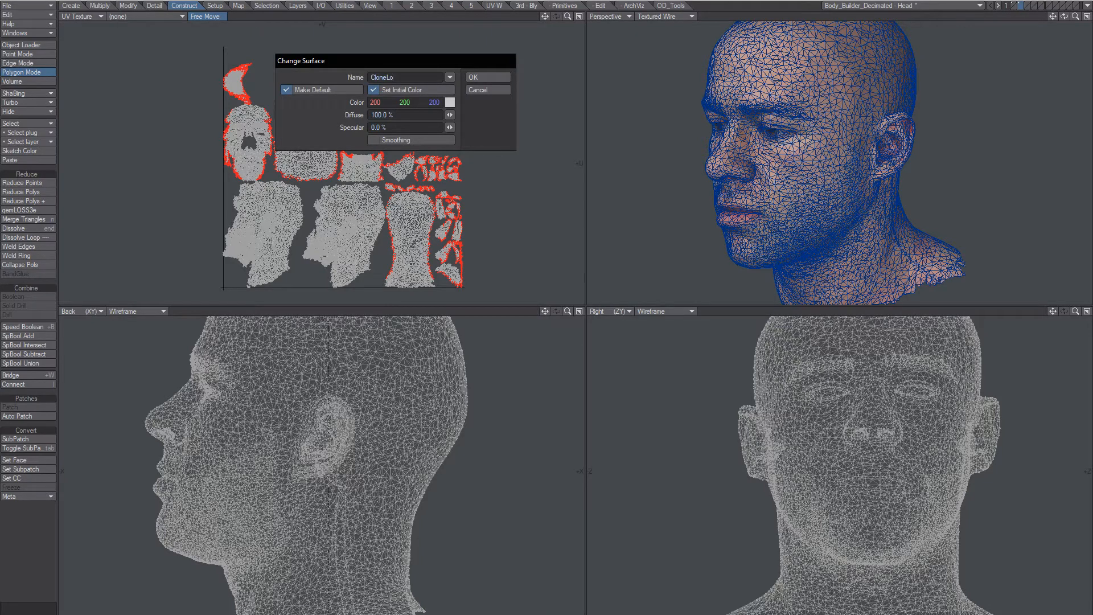
pyautogui.press('Return')
pyautogui.press('F5')
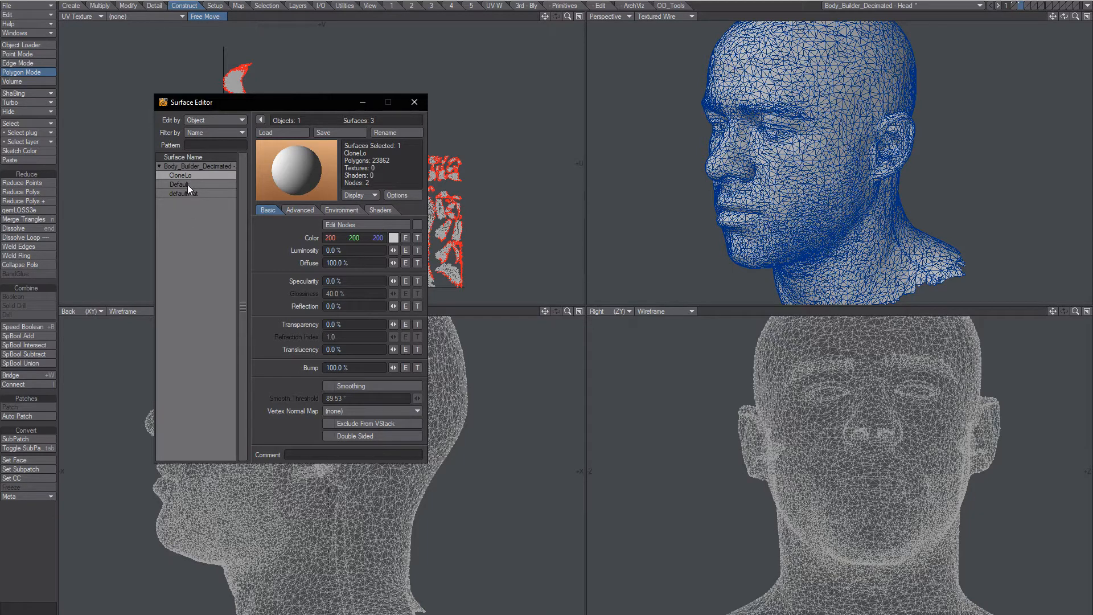
pyautogui.click(189, 184)
pyautogui.click(190, 176)
pyautogui.click(414, 102)
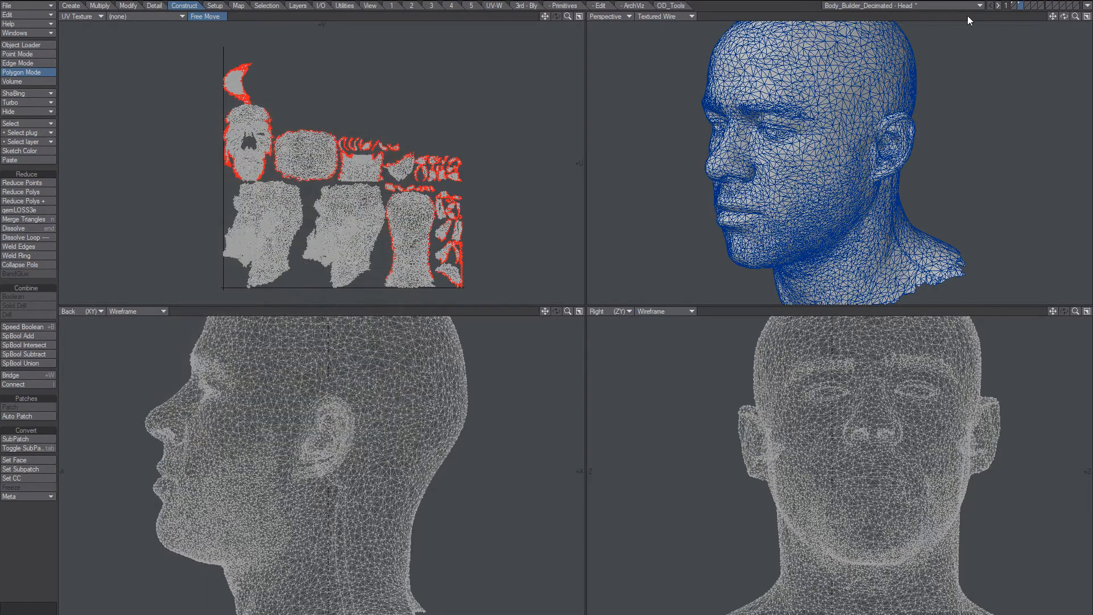
# Put the dense head in the background behind the decimated head, centre the UV layout, and show the 3rd - Bly tools.
pyautogui.click(1015, 8)
pyautogui.keyDown('alt'); pyautogui.moveTo(808, 162); pyautogui.dragTo(813, 180); pyautogui.keyUp('alt')
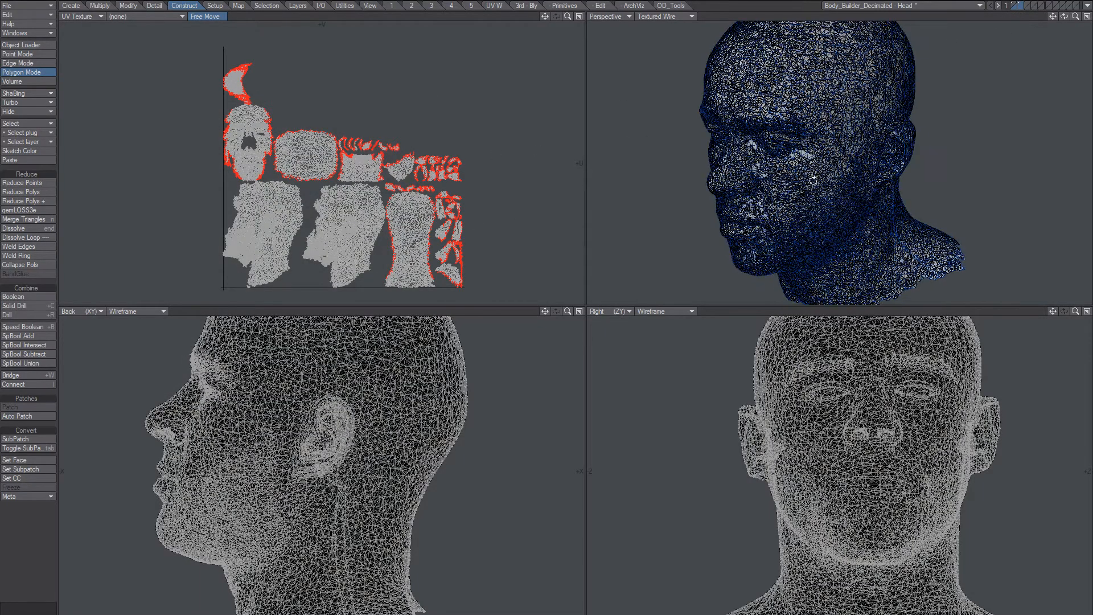
pyautogui.scroll(3, 813, 180)
pyautogui.click(1017, 4)
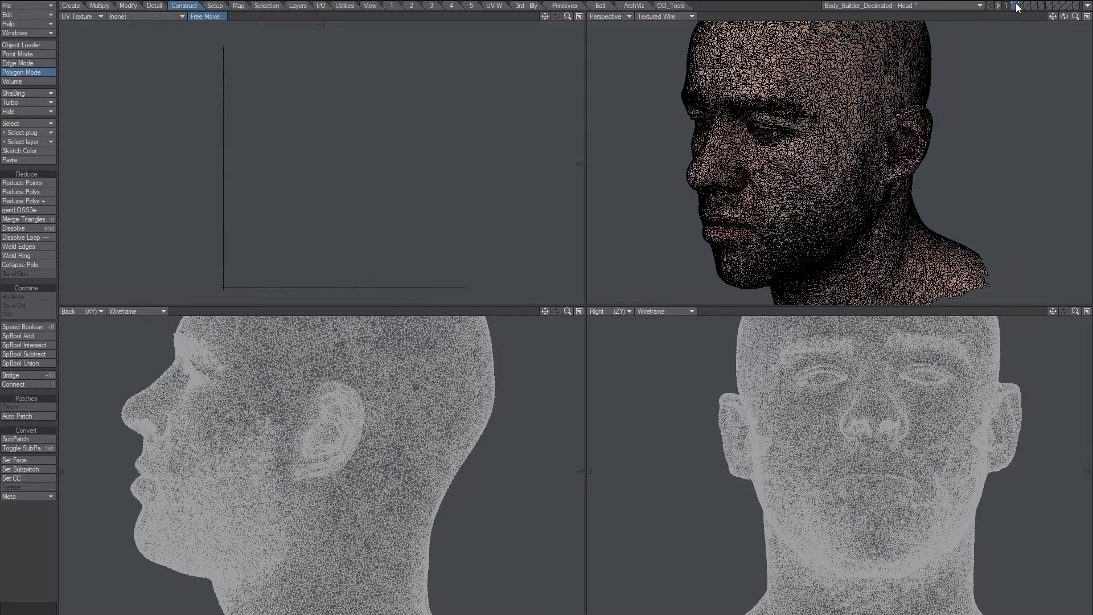
pyautogui.click(1023, 5)
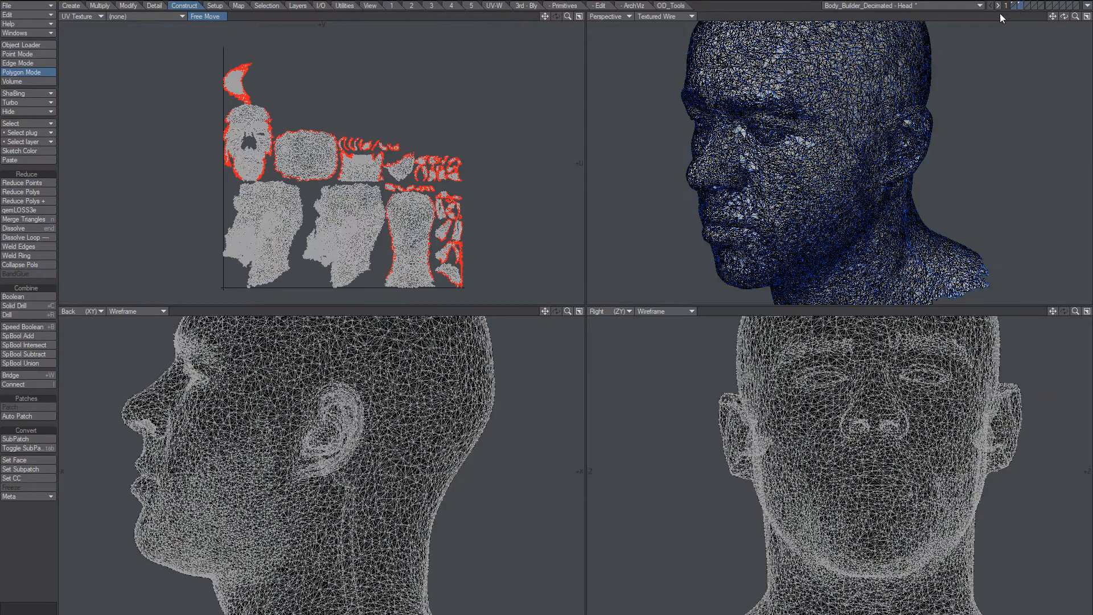
pyautogui.scroll(4, 248, 177)
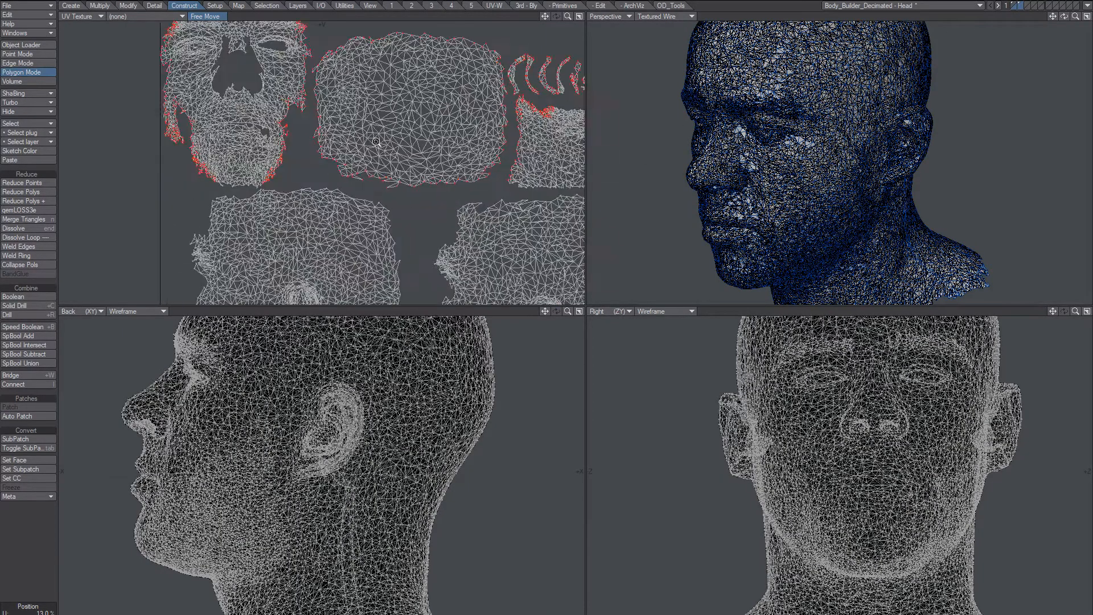
pyautogui.scroll(-5, 376, 142)
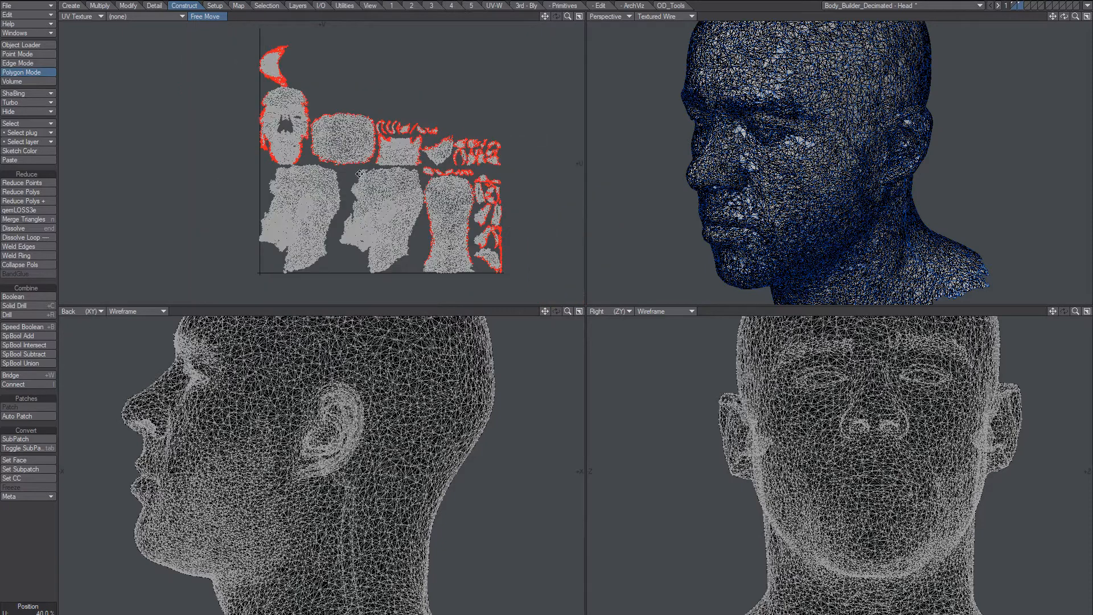
pyautogui.keyDown('alt'); pyautogui.keyDown('shift'); pyautogui.moveTo(359, 174); pyautogui.dragTo(337, 182); pyautogui.keyUp('shift'); pyautogui.keyUp('alt')
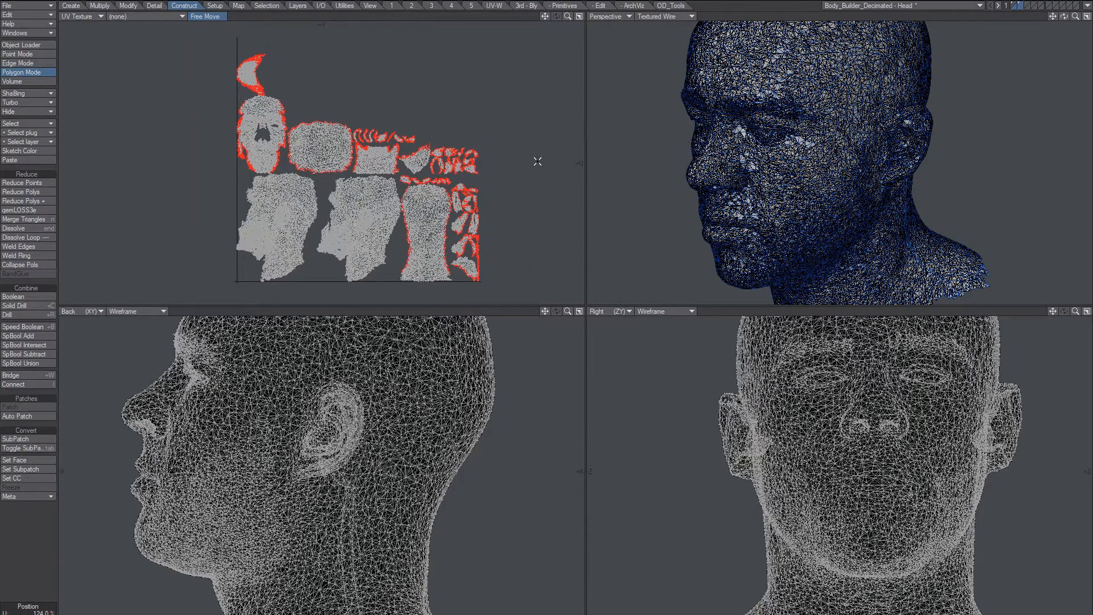
pyautogui.click(527, 6)
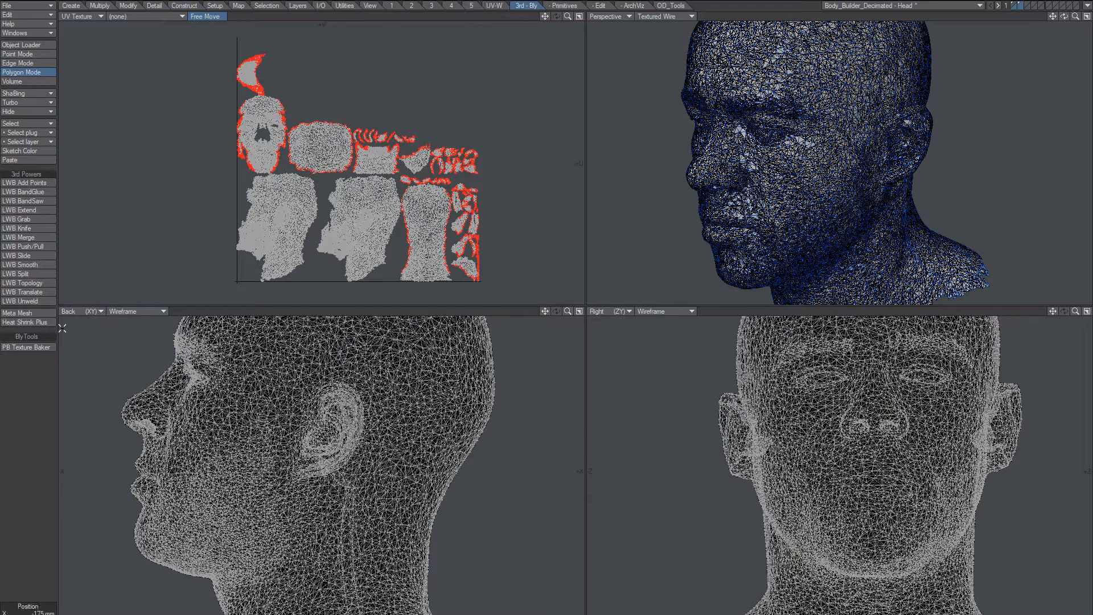
# In PB Texture Baker, disable Specular and Gloss/Roughness maps and set front and back trace distances to 20 mm.
pyautogui.click(34, 346)
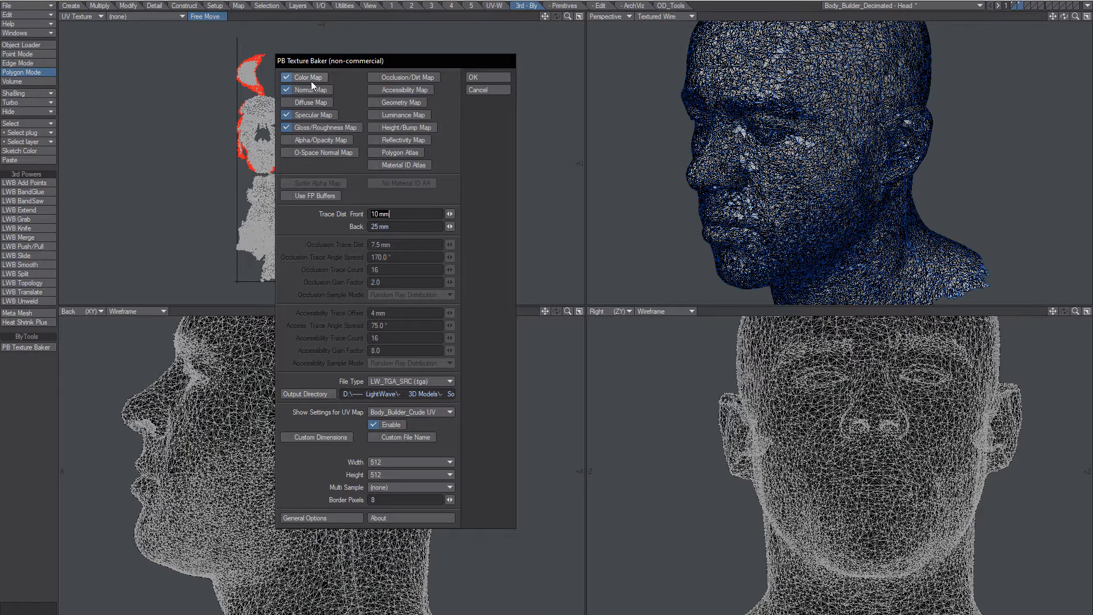
pyautogui.click(289, 115)
pyautogui.click(292, 127)
pyautogui.press('Delete')
pyautogui.write('2')
pyautogui.press('Tab')
pyautogui.write('20')
pyautogui.press('Tab')
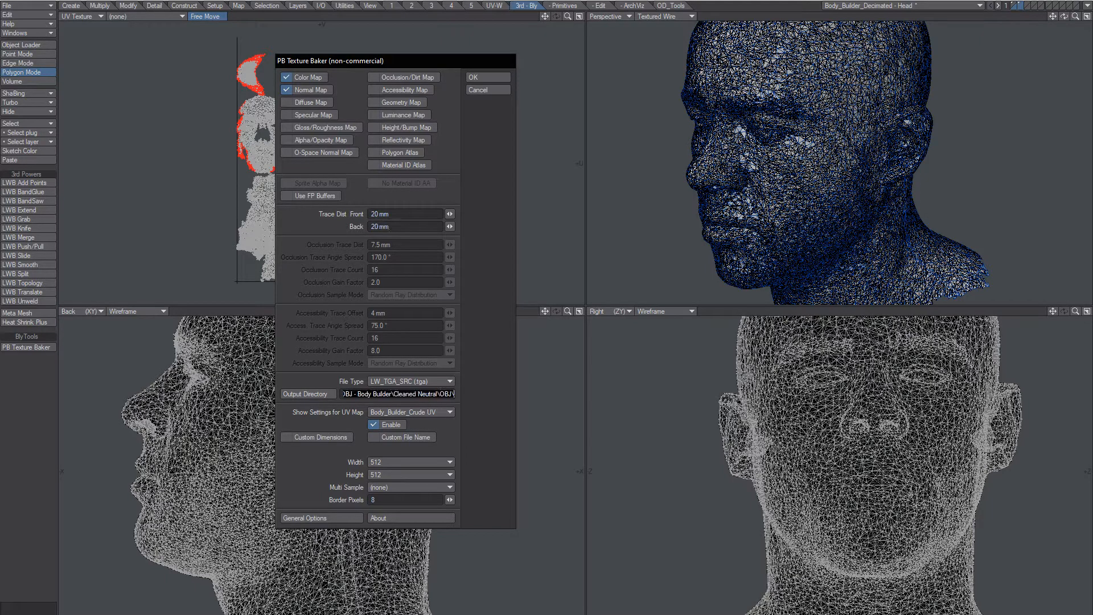
pyautogui.click(384, 382)
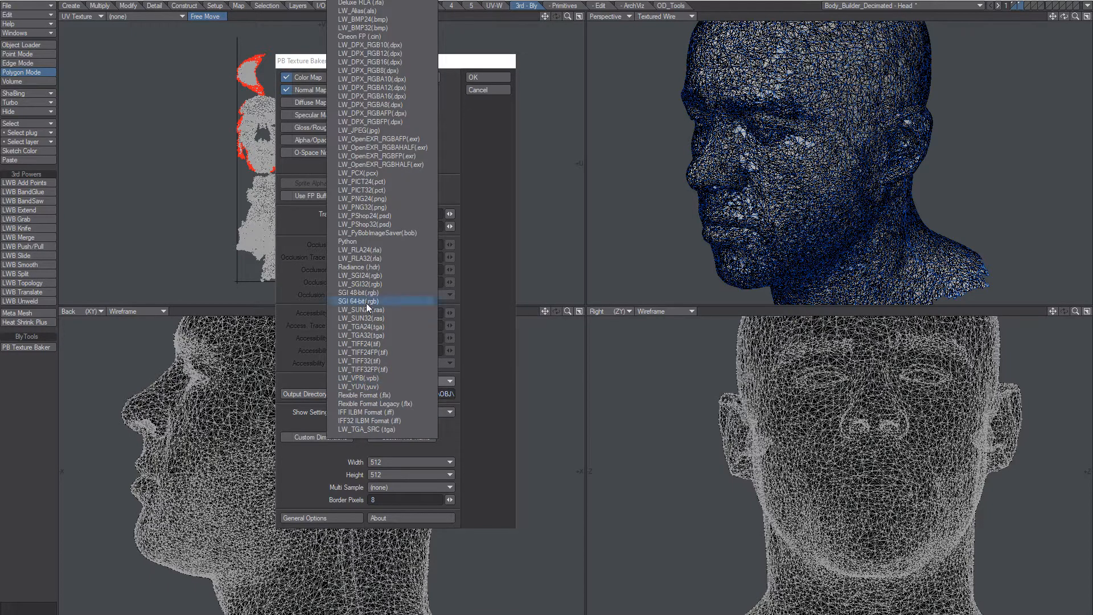
# Save the bakes as LW_PNG24 (.png) into the Cleaned Neutral\OBJ folder.
pyautogui.click(372, 198)
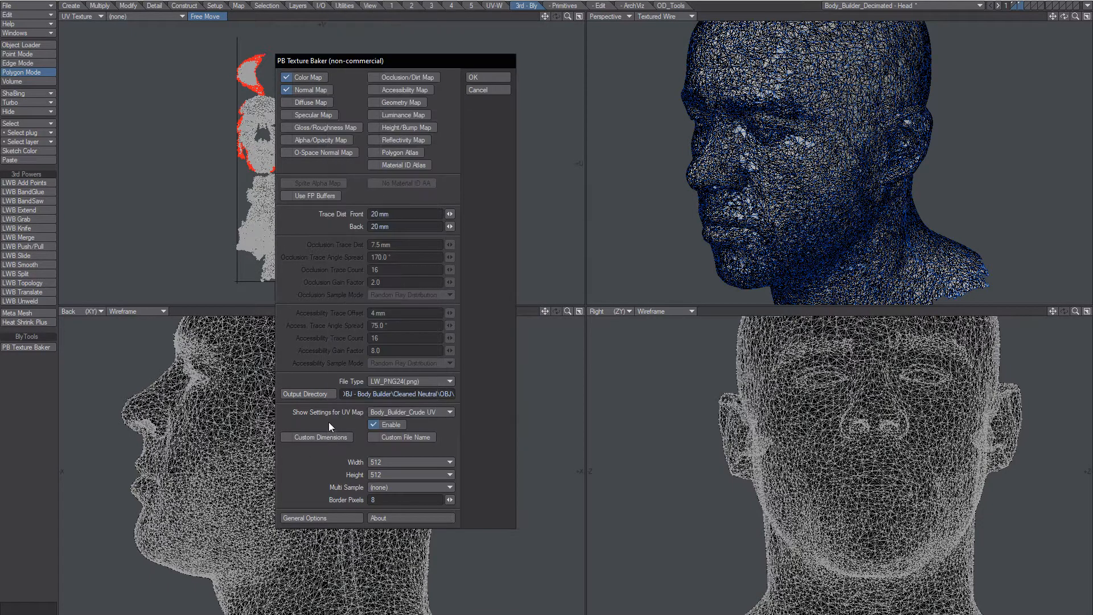
pyautogui.click(306, 396)
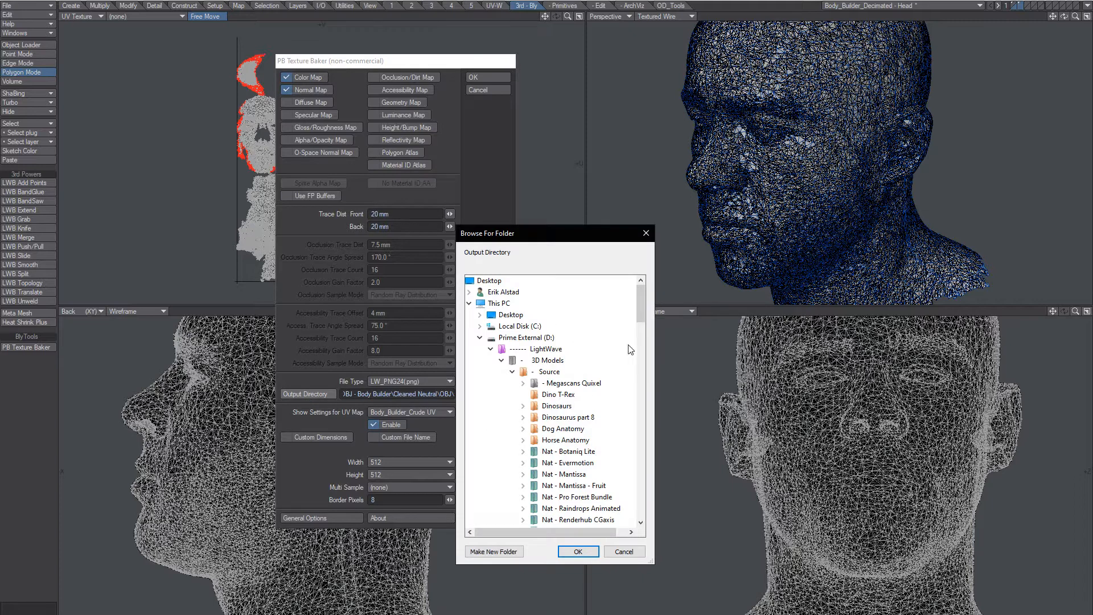
pyautogui.moveTo(641, 314); pyautogui.dragTo(642, 342)
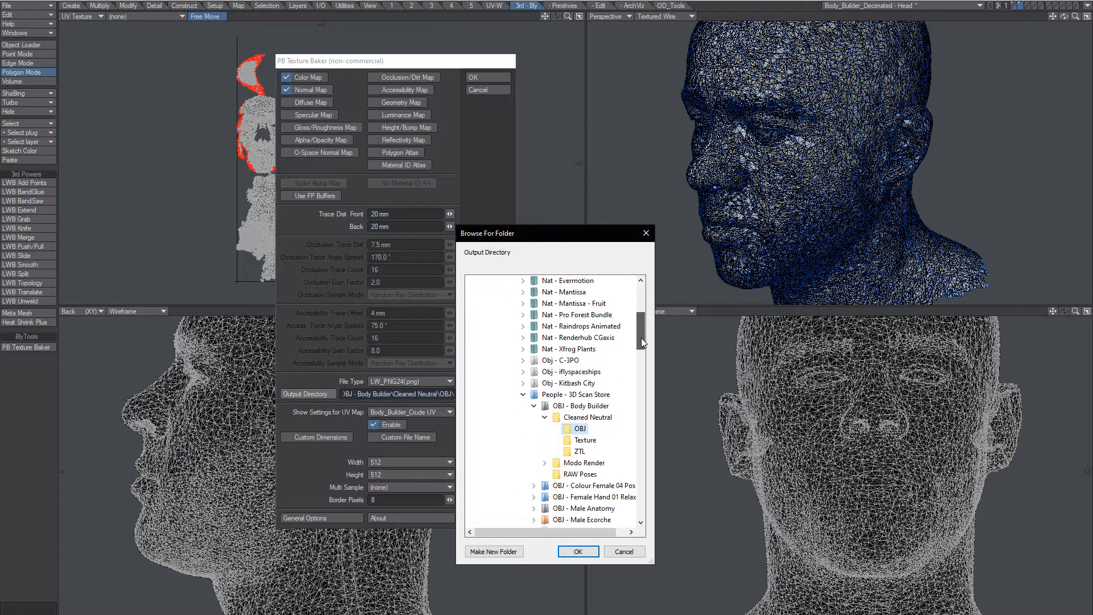
pyautogui.click(578, 551)
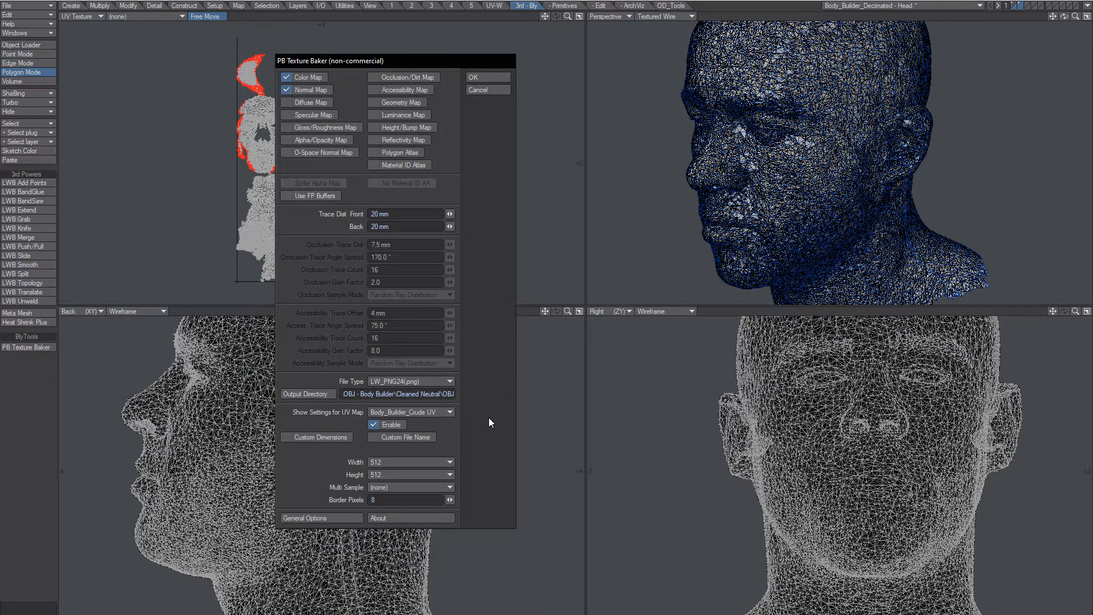
# Choose Body_Builder_Crude UV as the UV map to bake into.
pyautogui.click(436, 412)
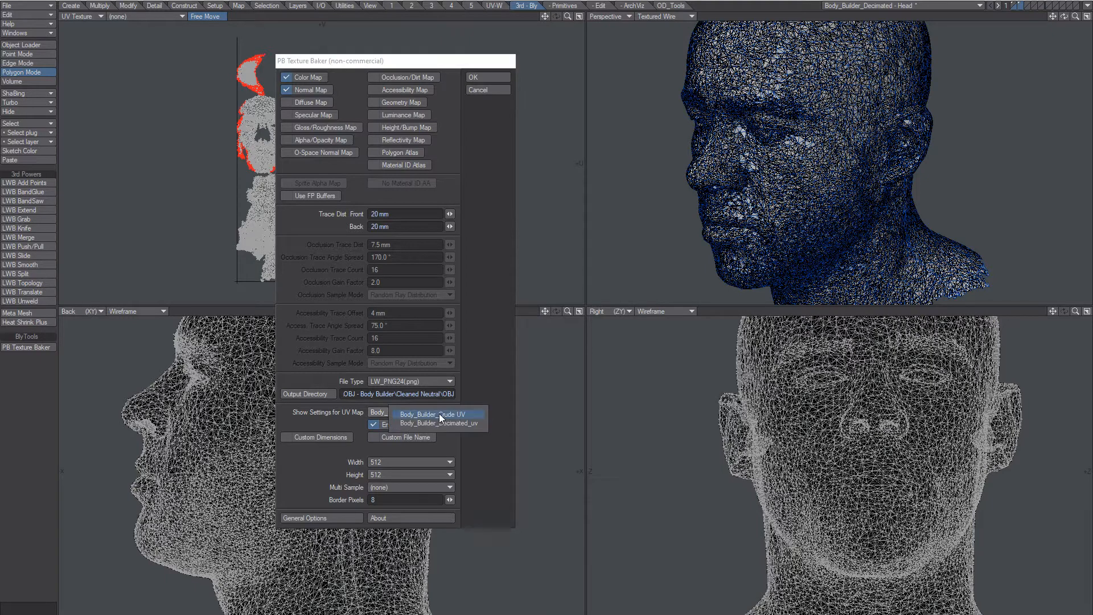
pyautogui.click(469, 422)
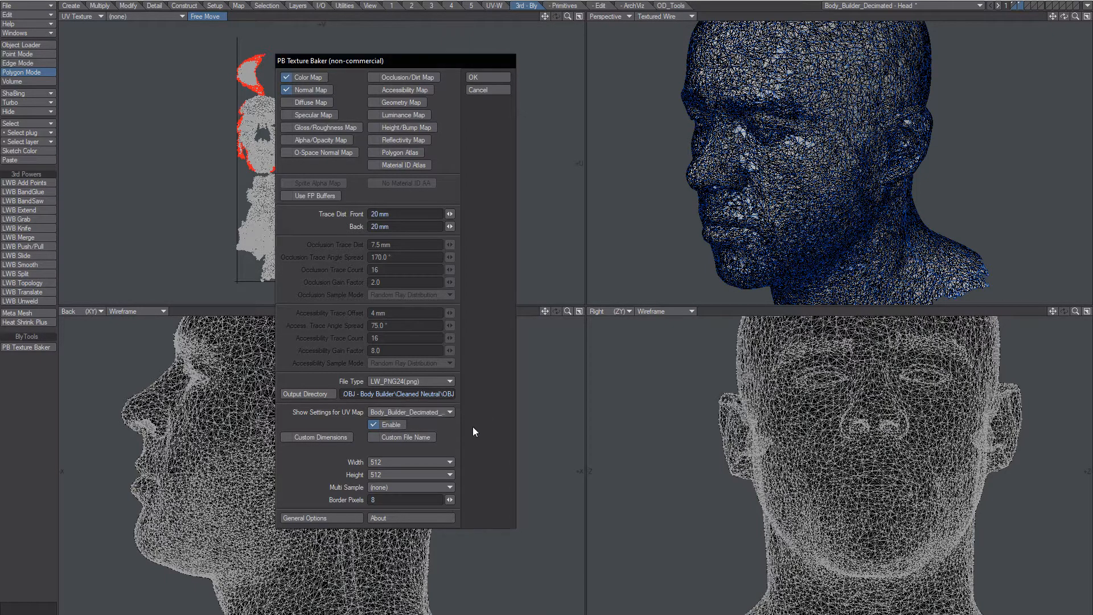
pyautogui.click(447, 414)
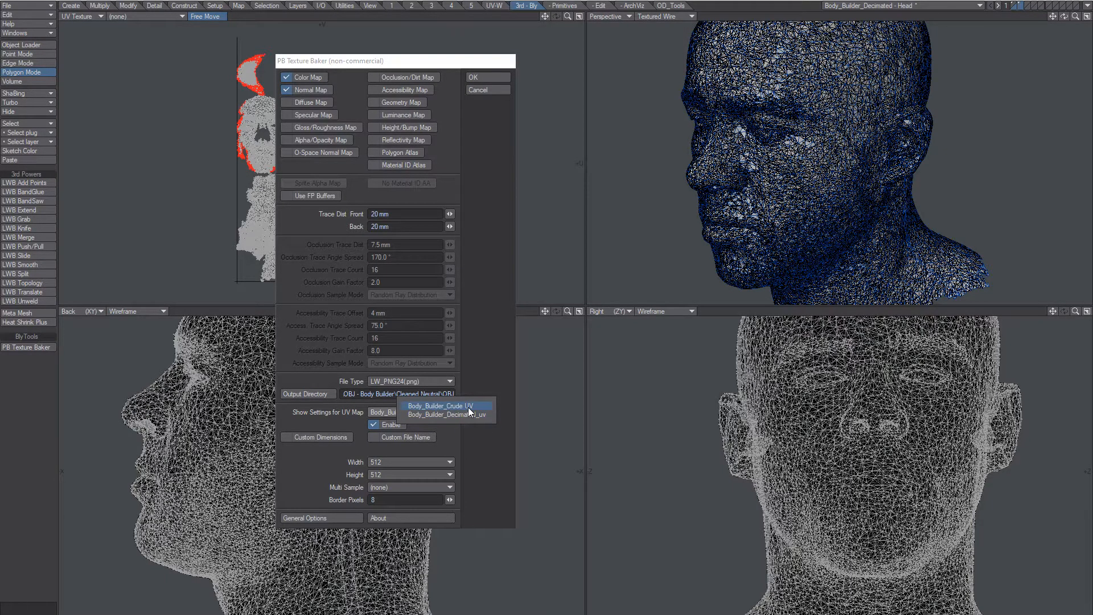
pyautogui.click(468, 408)
pyautogui.click(432, 413)
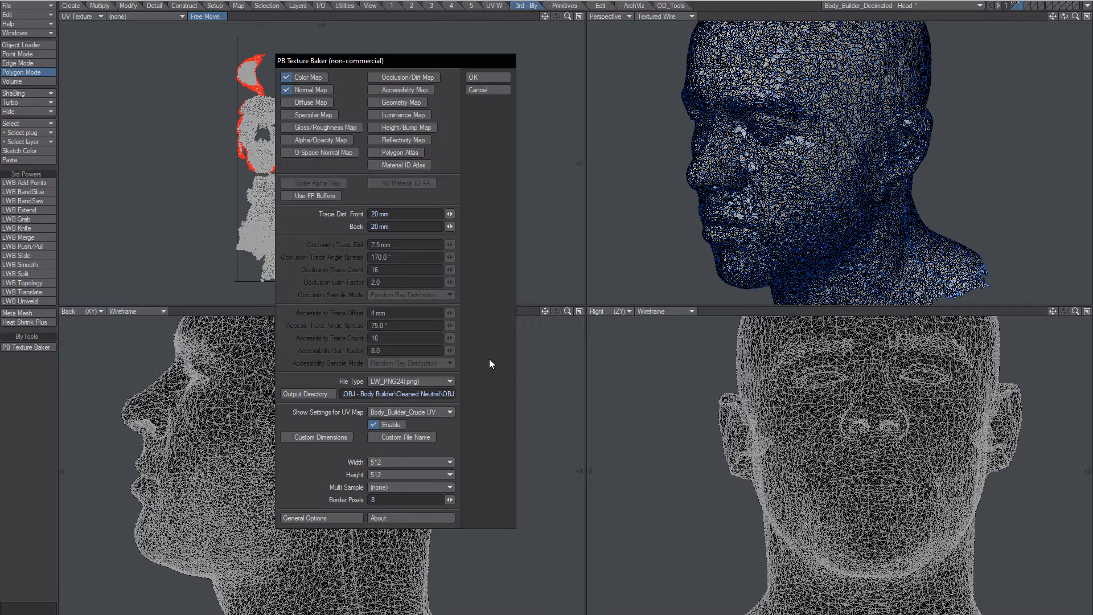
# Set the baked texture size to 2048 × 2048.
pyautogui.click(388, 462)
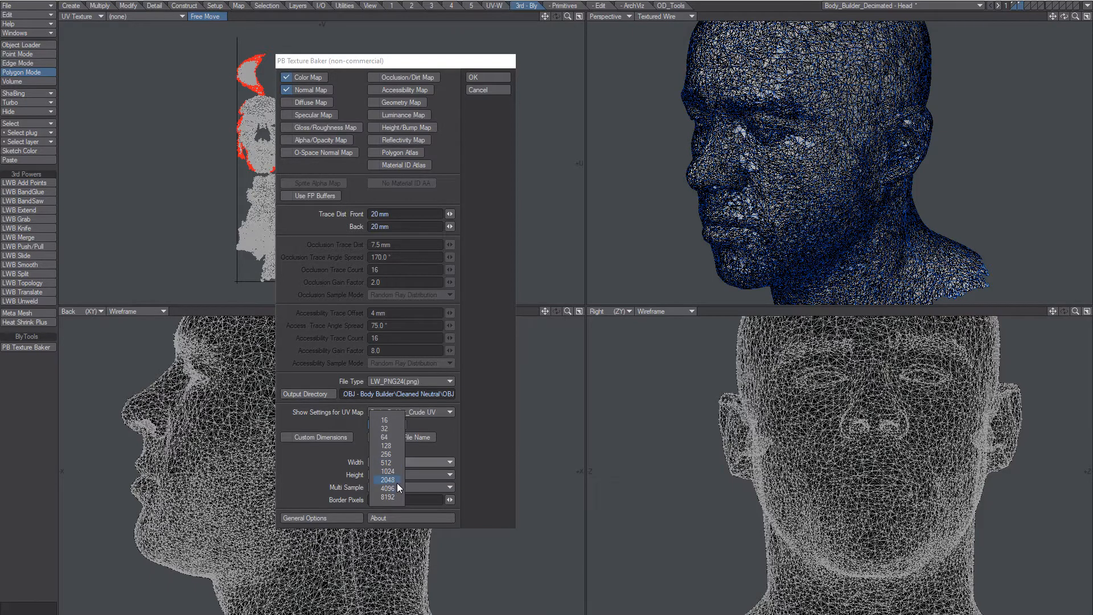
pyautogui.click(397, 480)
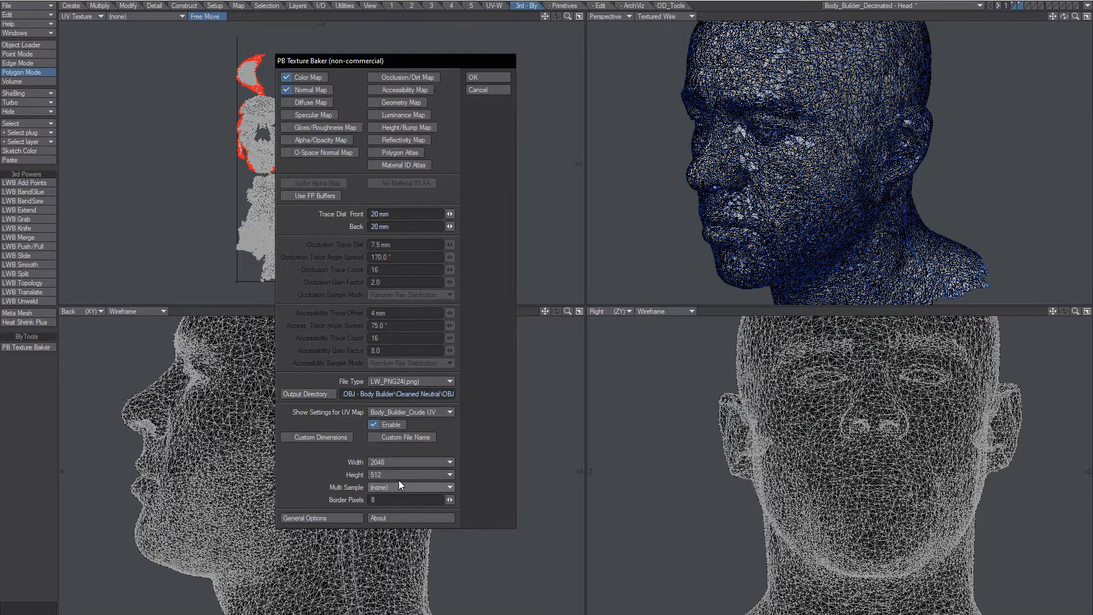
pyautogui.click(398, 476)
pyautogui.click(399, 491)
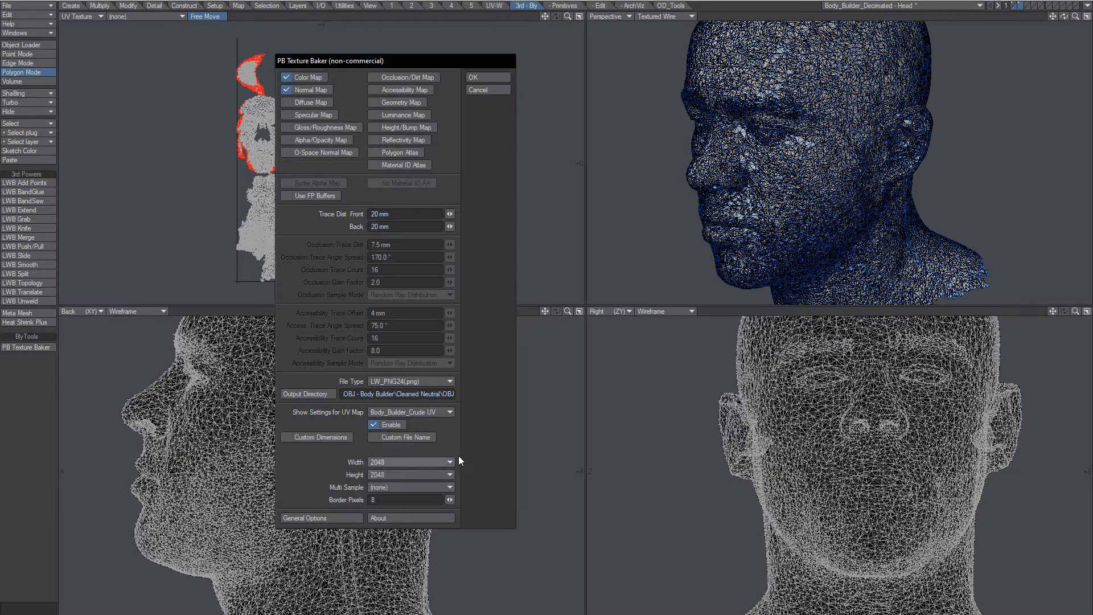
pyautogui.click(402, 463)
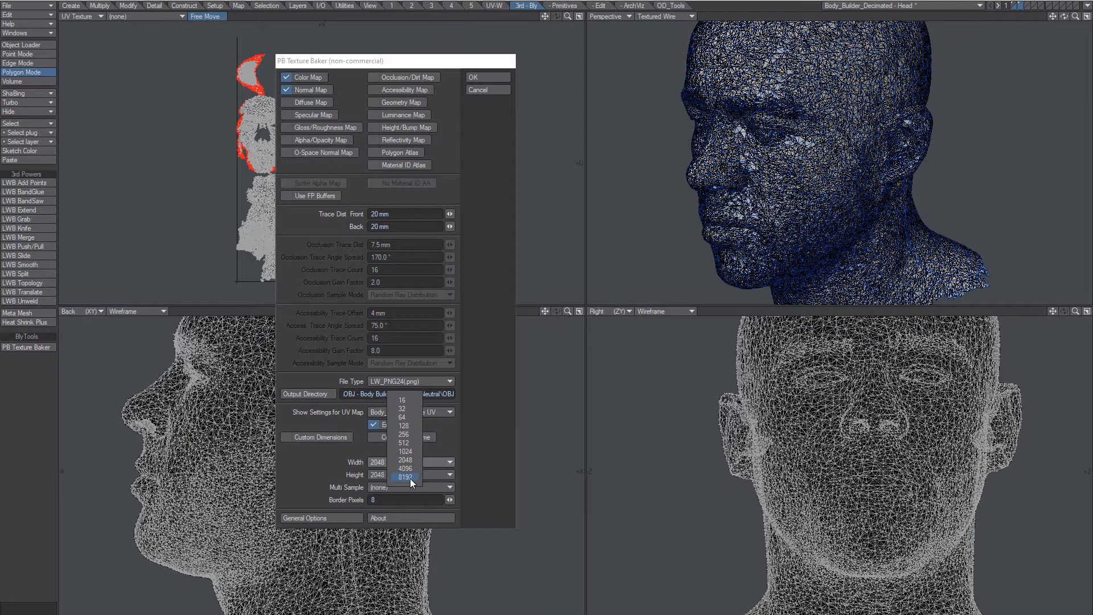
pyautogui.click(478, 426)
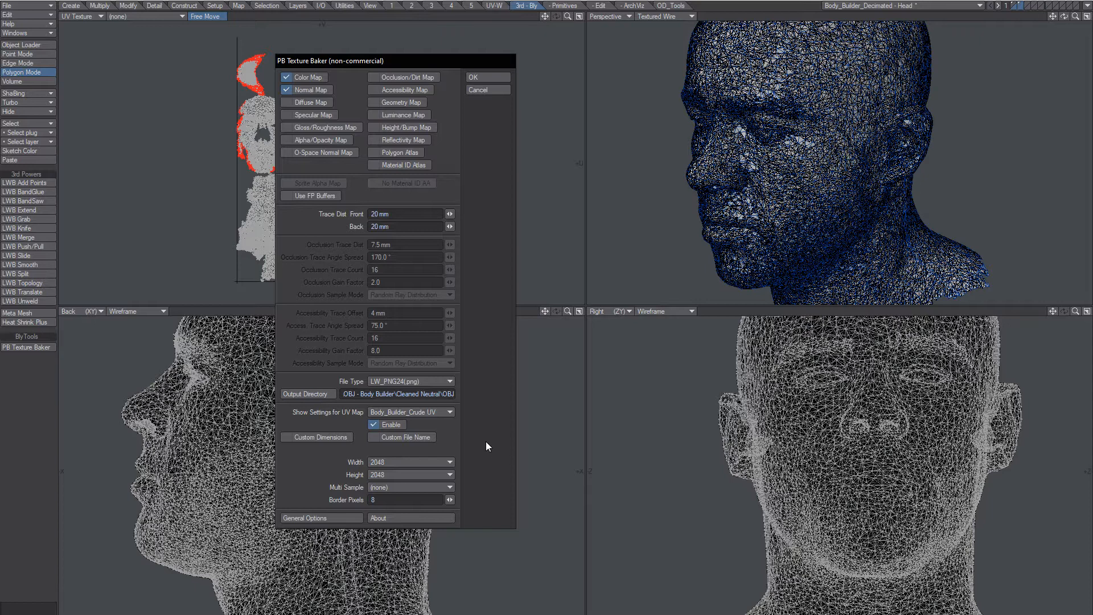
pyautogui.click(316, 518)
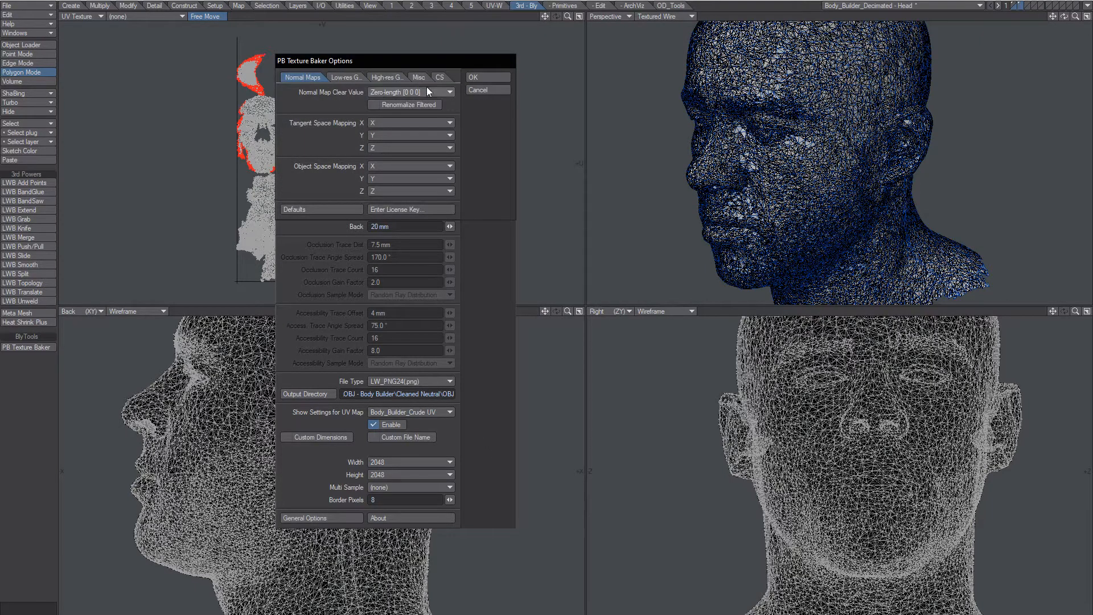
pyautogui.moveTo(424, 61); pyautogui.dragTo(613, 141)
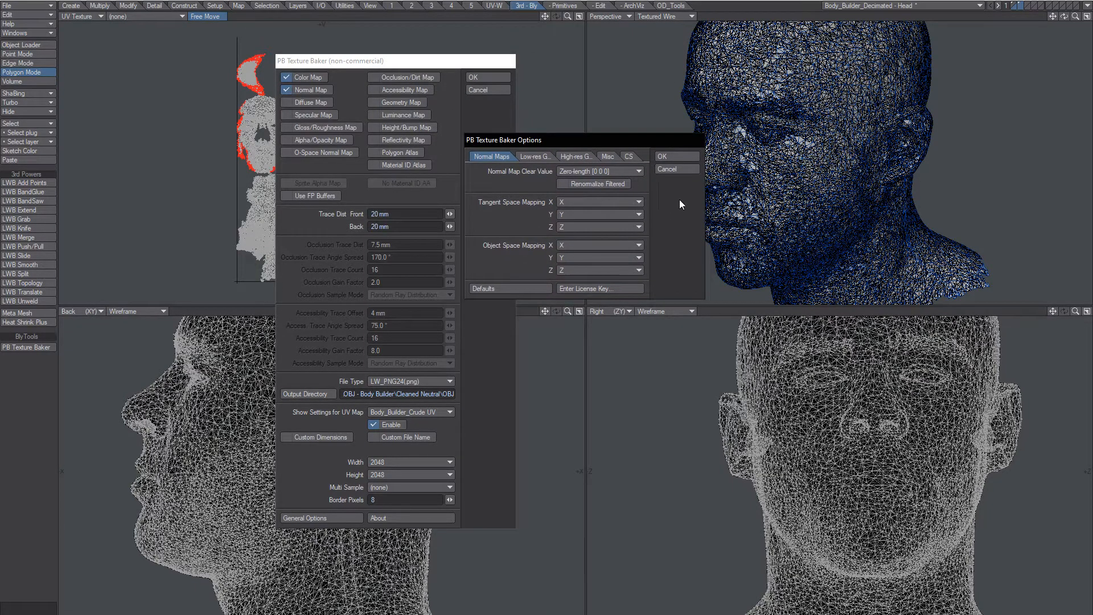
pyautogui.click(541, 156)
pyautogui.click(608, 155)
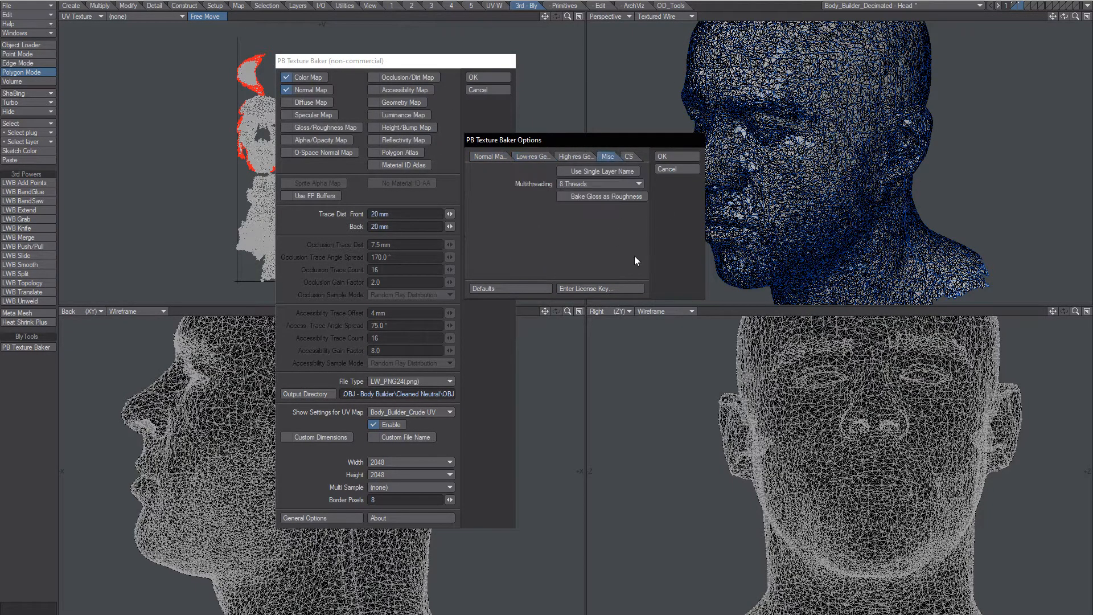
pyautogui.click(592, 184)
pyautogui.click(598, 145)
pyautogui.click(597, 186)
pyautogui.click(596, 228)
pyautogui.click(661, 158)
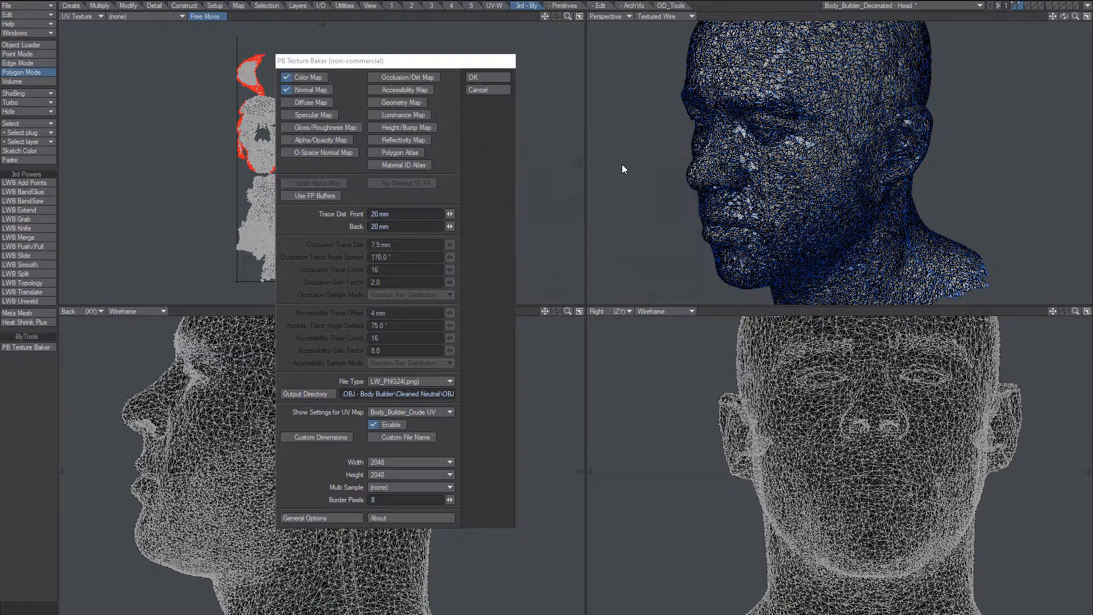
# Confirm the front trace distance stays at 20 mm and run the color and normal bake.
pyautogui.click(473, 391)
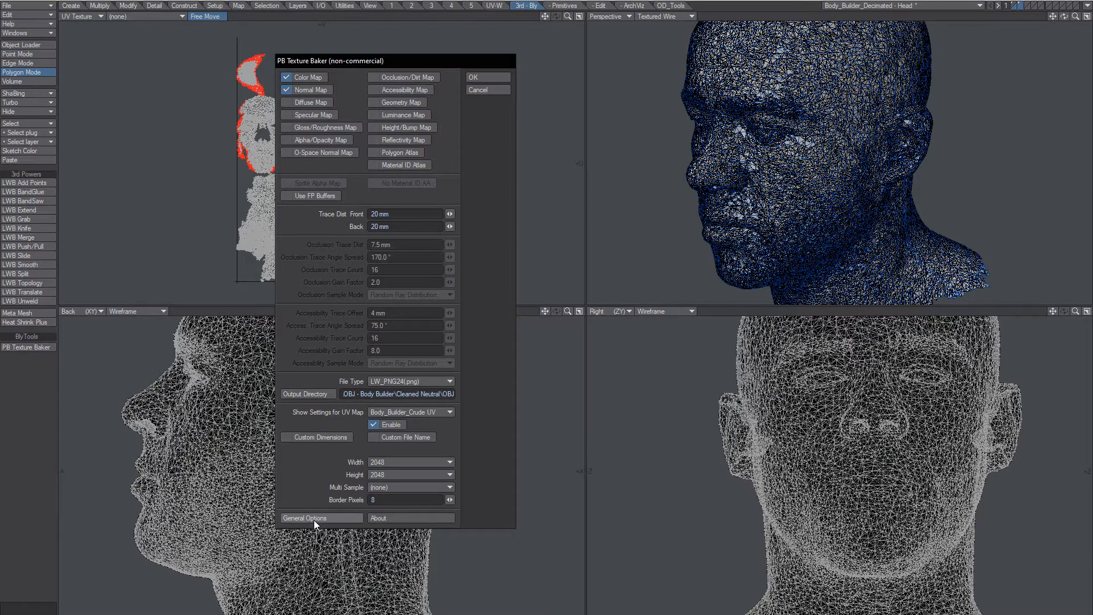
pyautogui.click(408, 214)
pyautogui.click(484, 243)
pyautogui.click(944, 132)
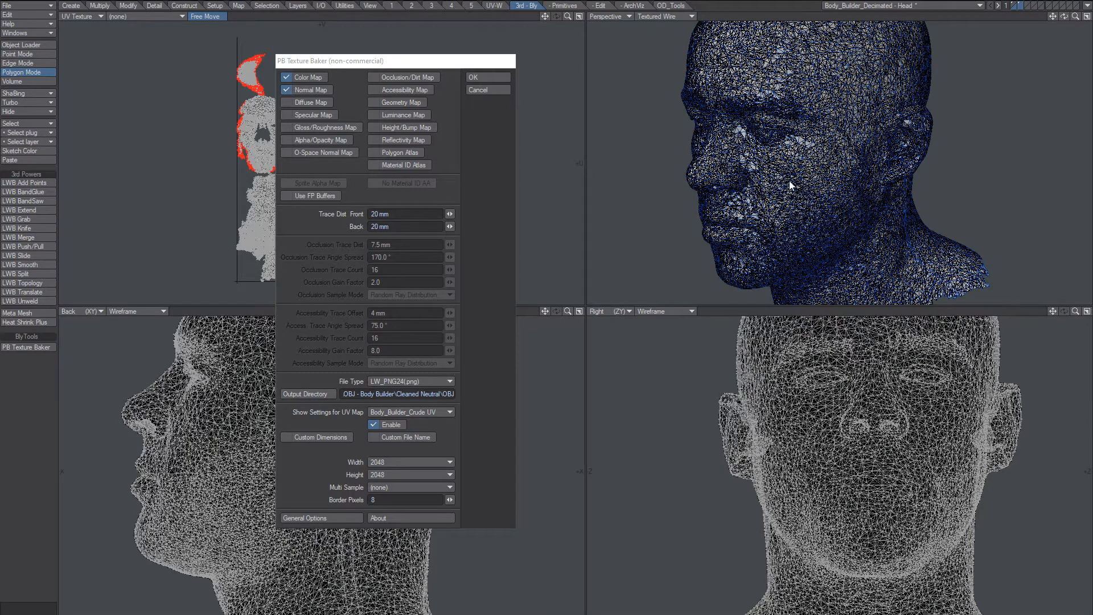
pyautogui.click(415, 61)
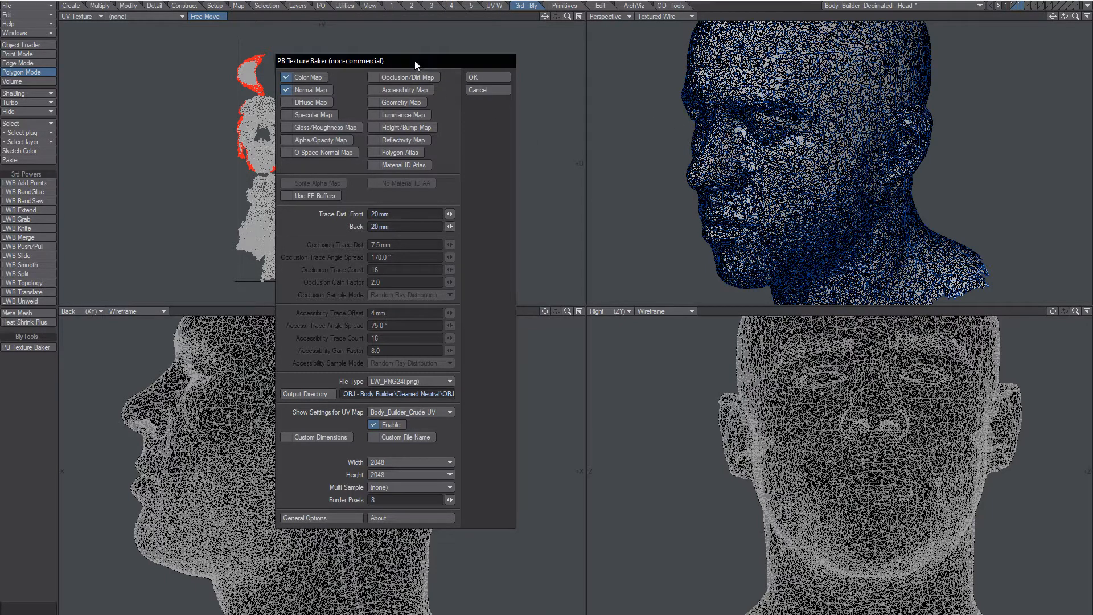
pyautogui.click(605, 115)
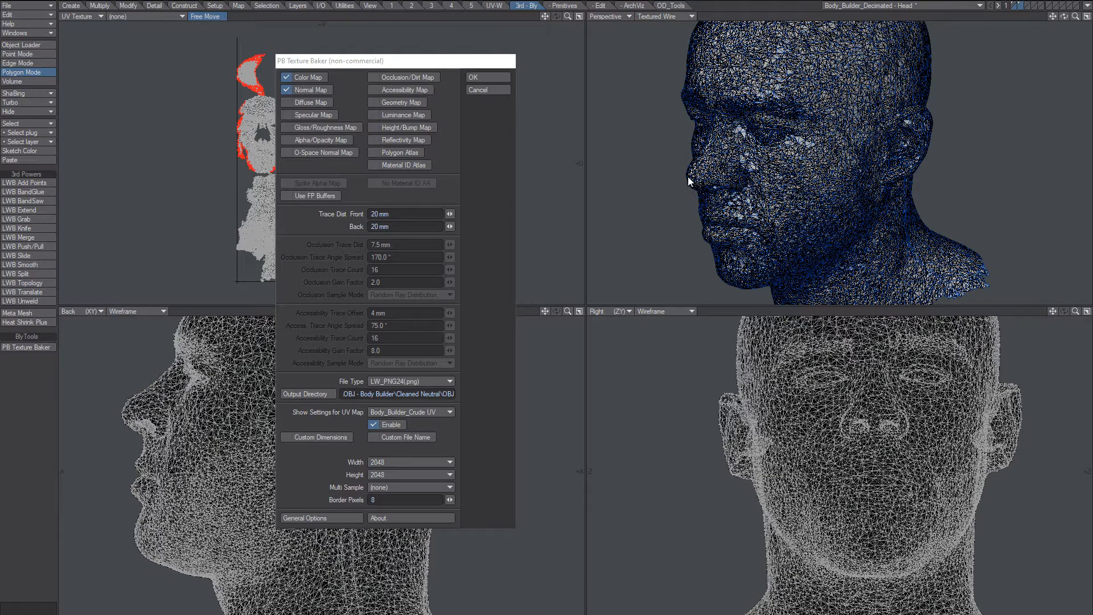
pyautogui.click(418, 214)
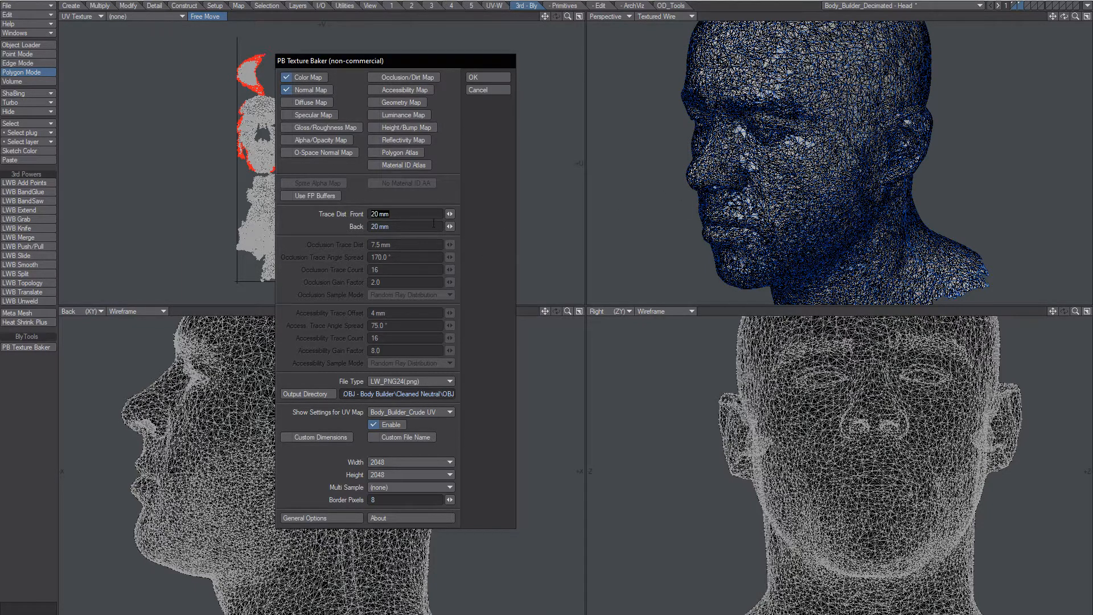
pyautogui.click(482, 232)
pyautogui.click(482, 78)
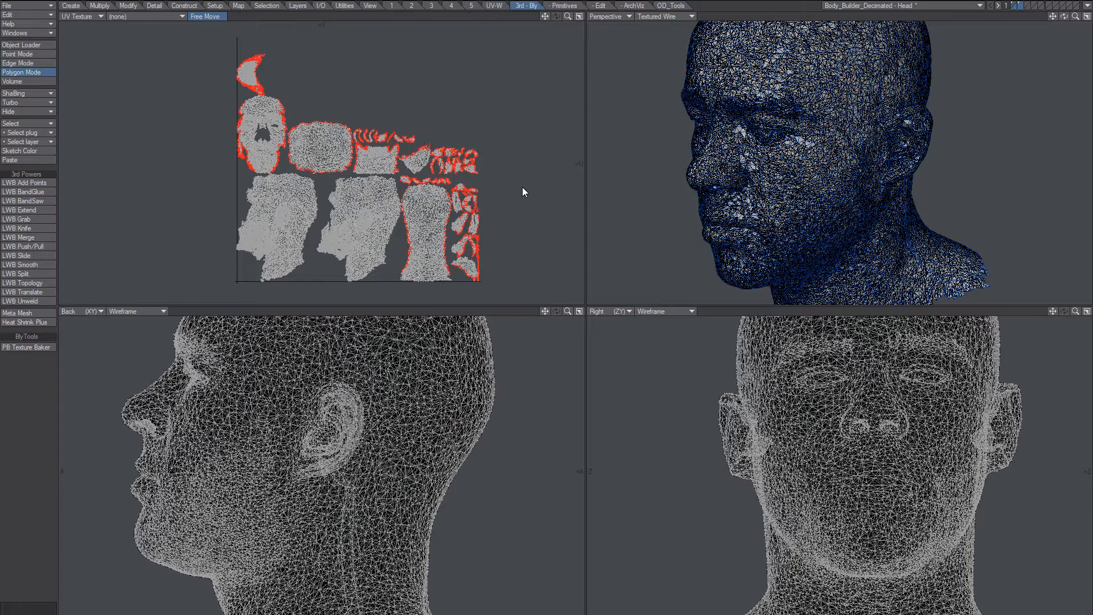
# Open Cleaned Neutral > OBJ and preview the Body_Builder_Decimated_uv color and normal maps.
pyautogui.click(421, 614)
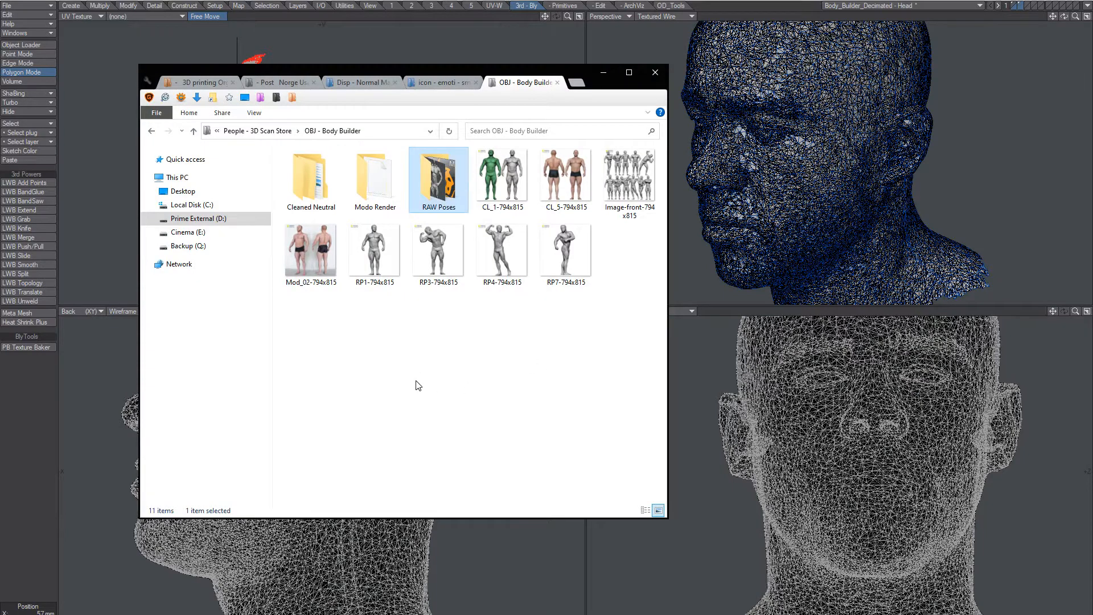
pyautogui.doubleClick(311, 179)
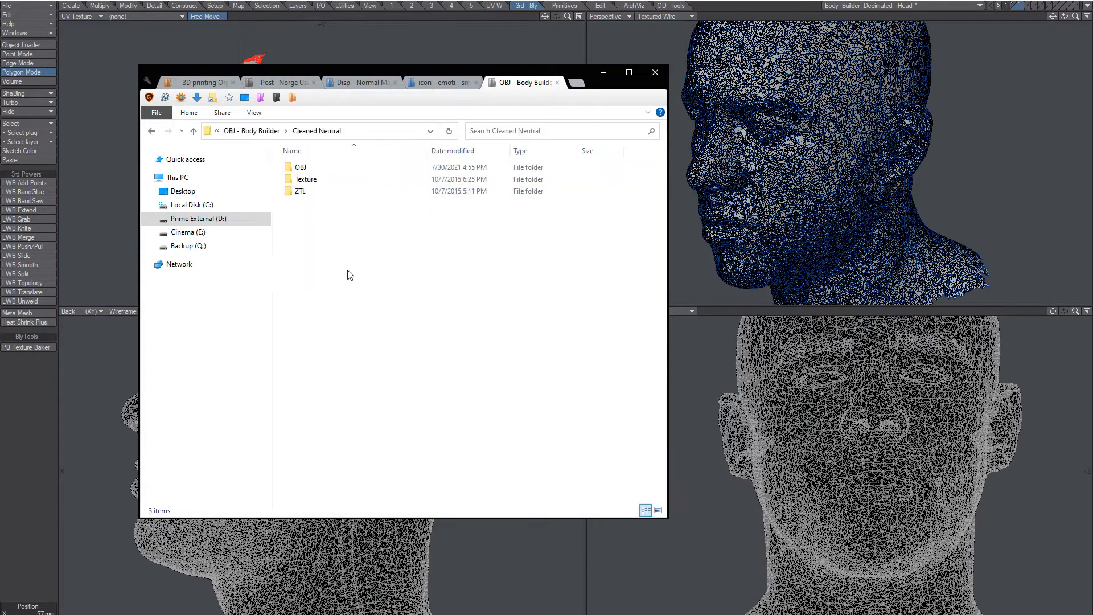
pyautogui.doubleClick(303, 168)
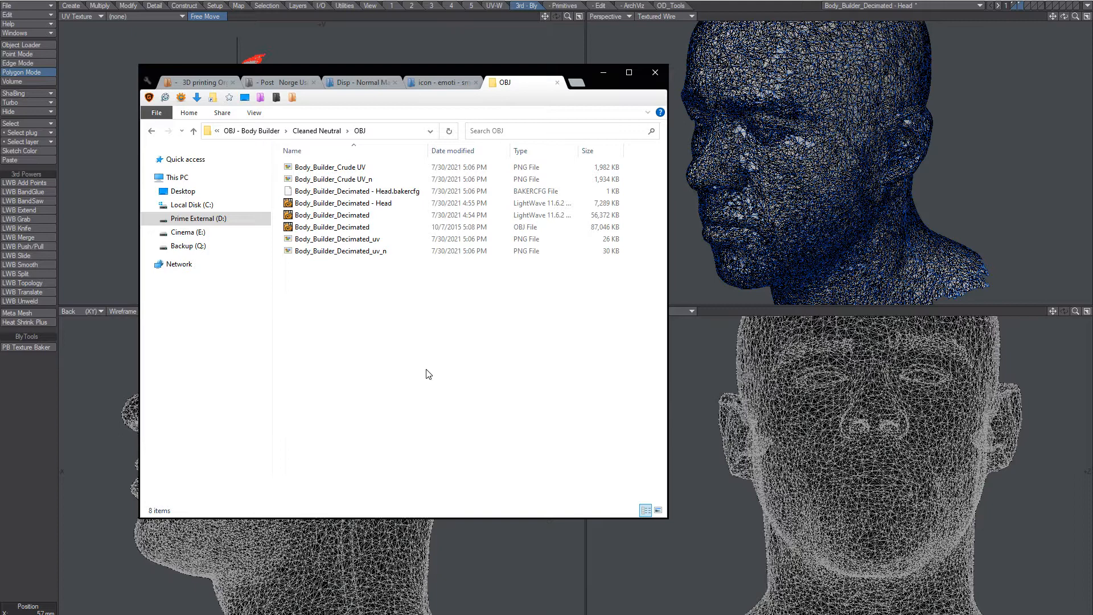
pyautogui.doubleClick(360, 240)
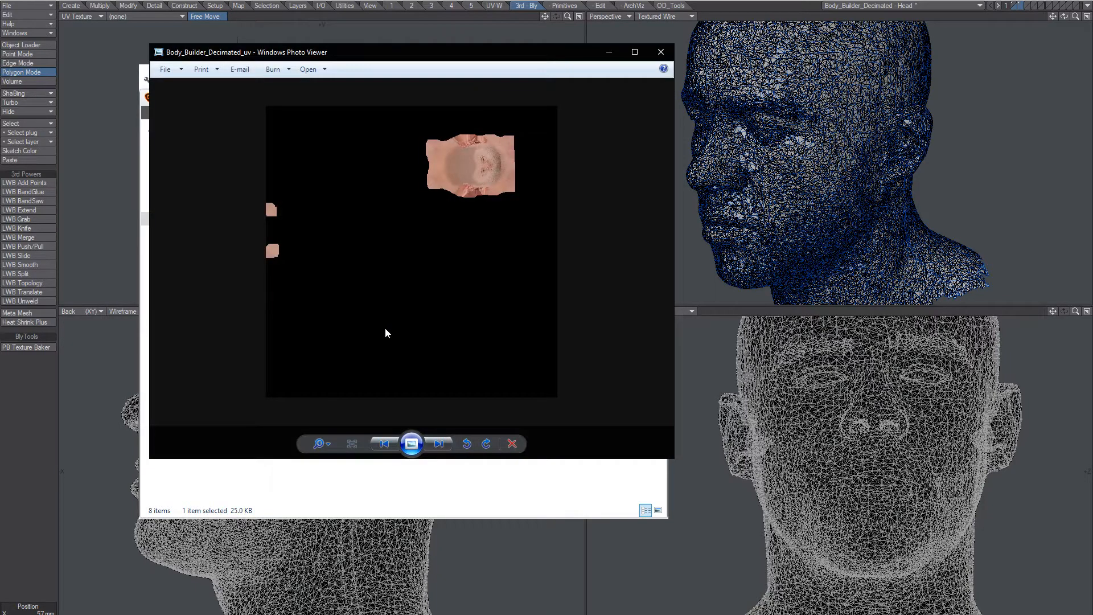
pyautogui.click(660, 52)
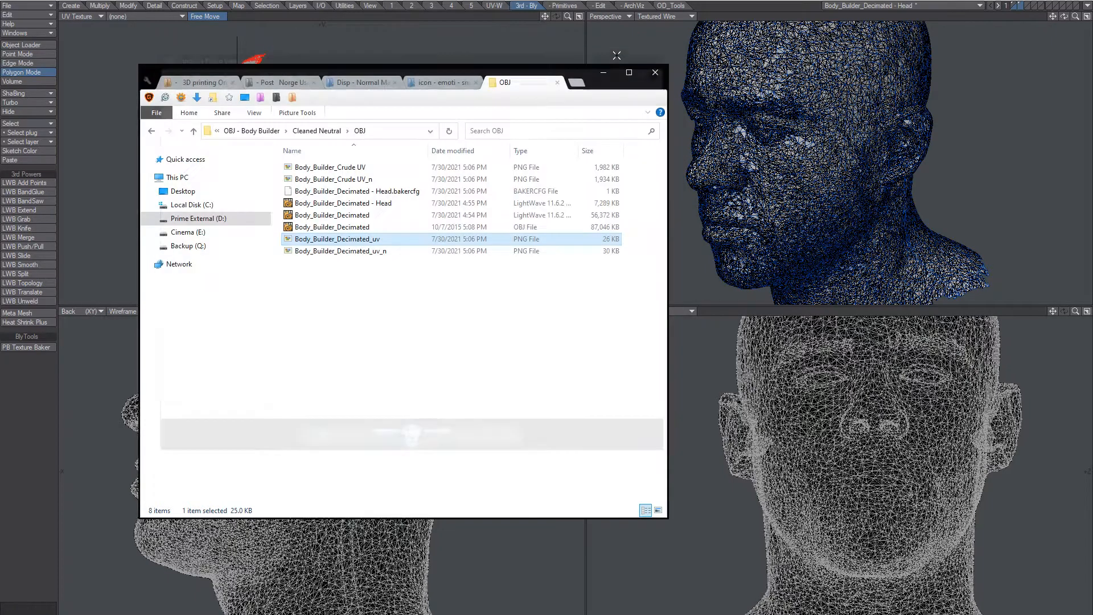
pyautogui.doubleClick(366, 256)
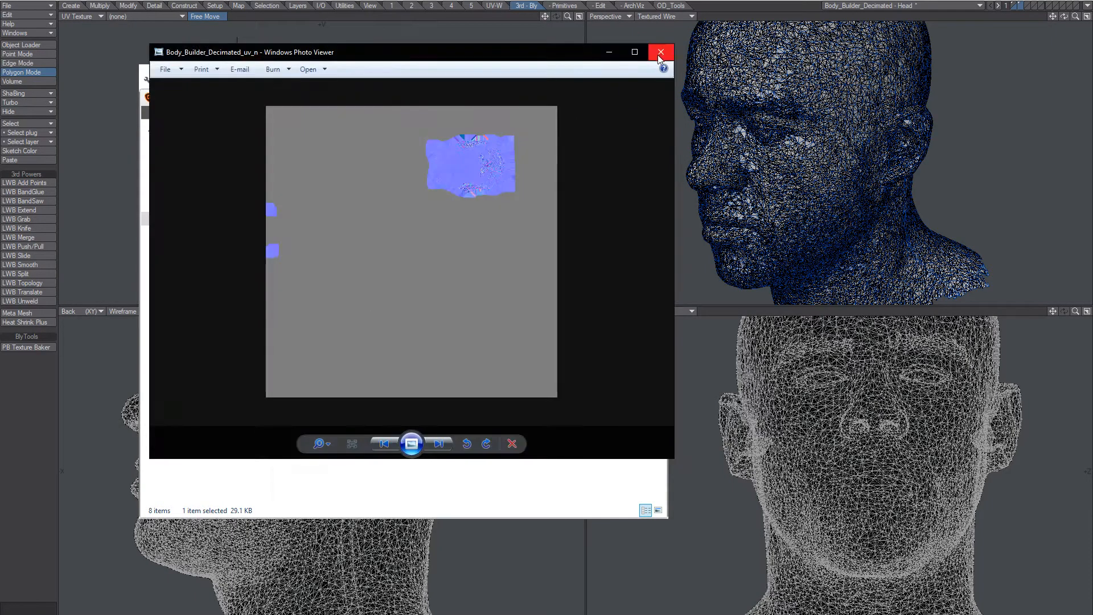
pyautogui.click(659, 53)
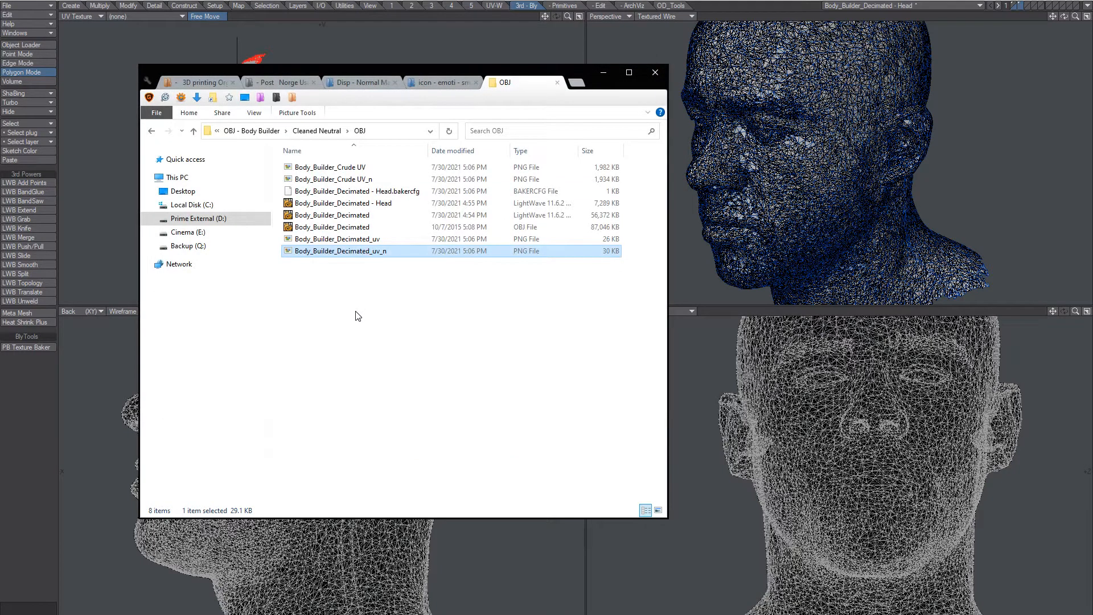
# Preview the Body_Builder_Crude UV color and UV_n normal maps, then return to the decimated layer in Modeler.
pyautogui.click(356, 319)
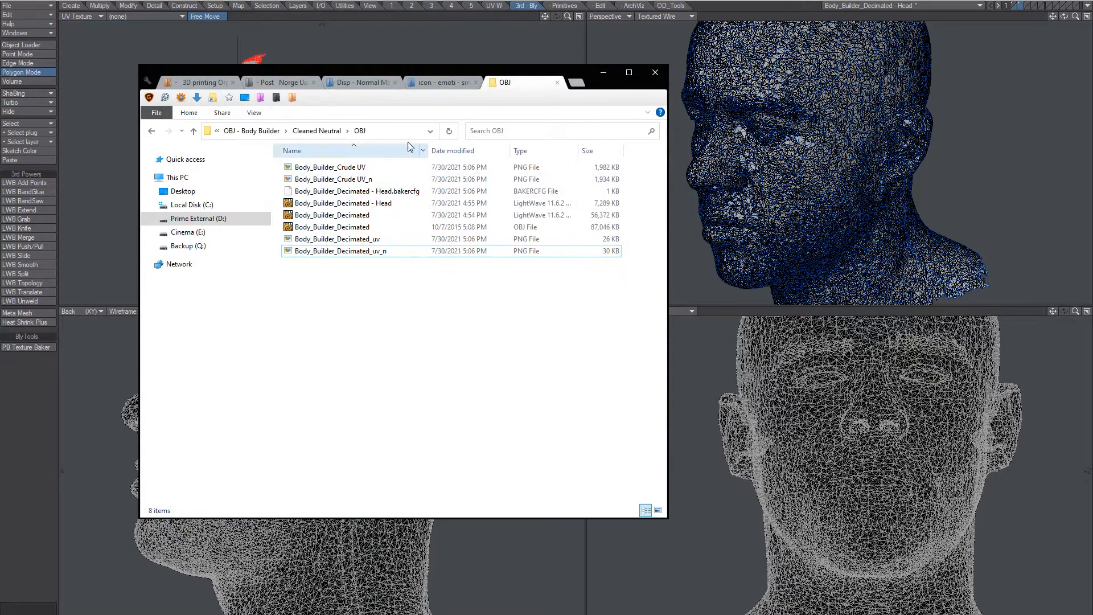
pyautogui.moveTo(340, 278); pyautogui.dragTo(370, 240)
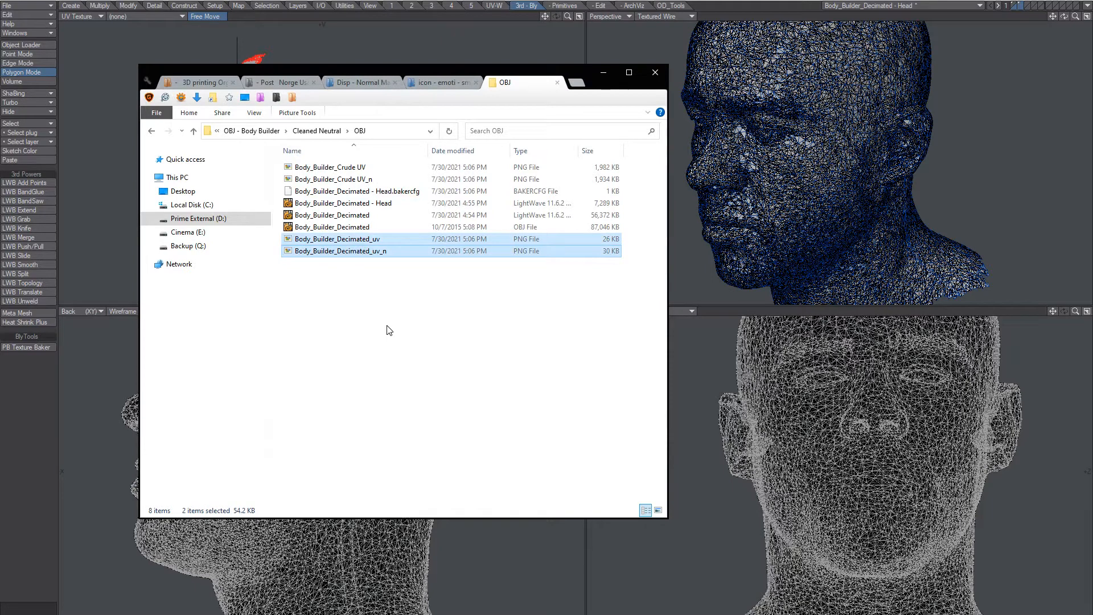
pyautogui.click(403, 358)
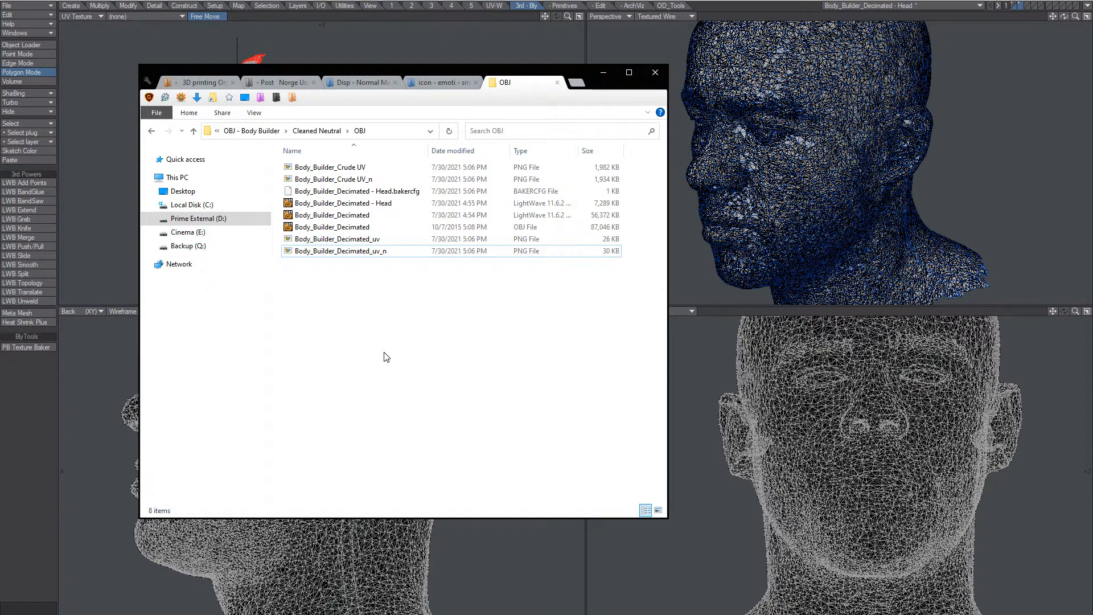
pyautogui.click(345, 168)
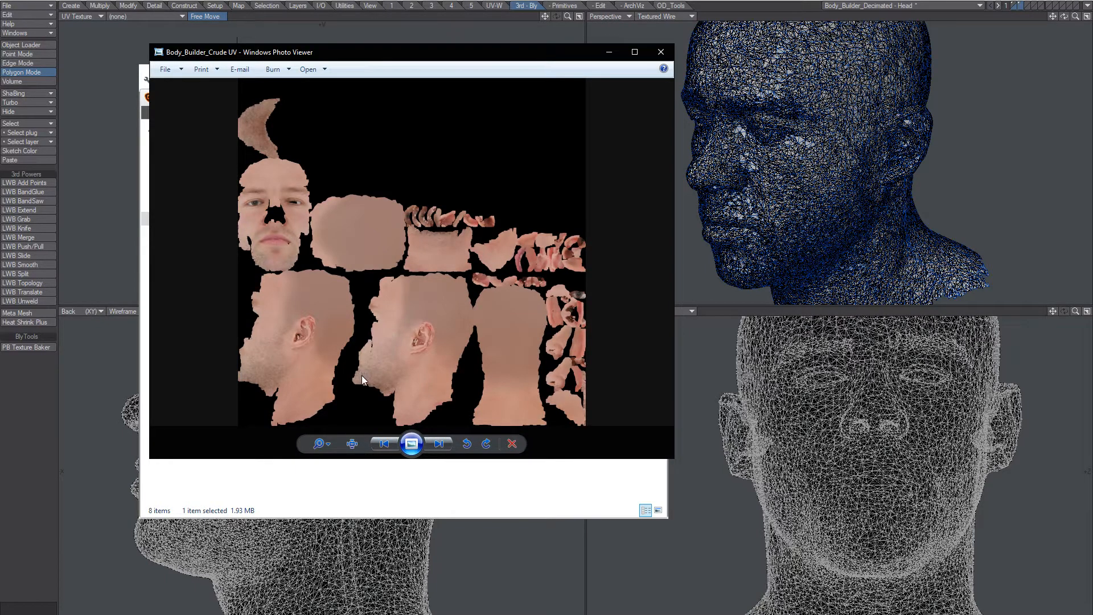
pyautogui.click(660, 53)
pyautogui.doubleClick(342, 179)
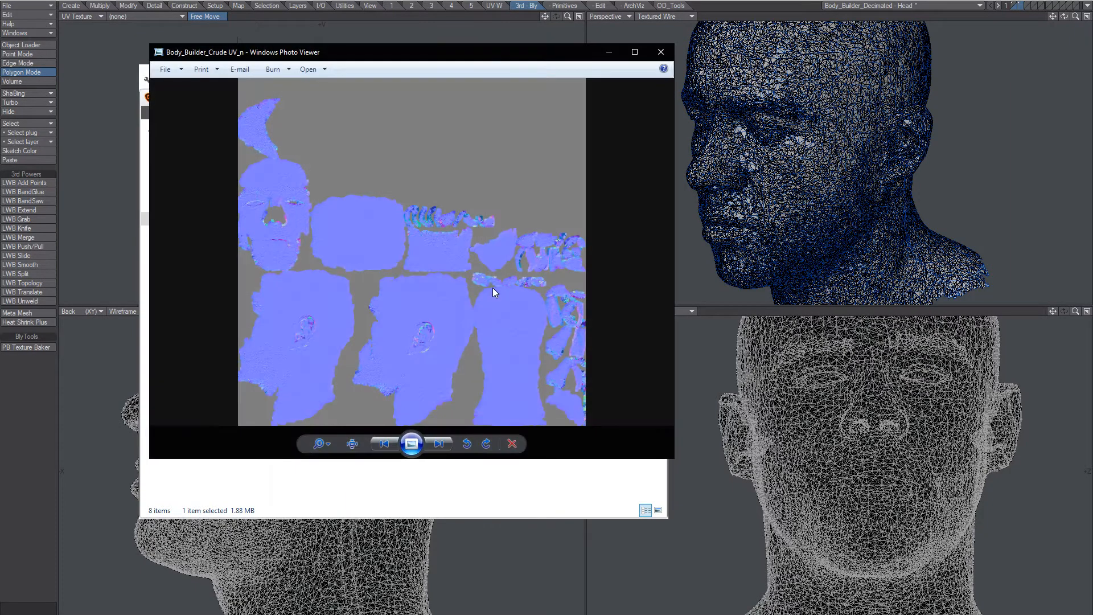
pyautogui.click(659, 53)
pyautogui.click(451, 352)
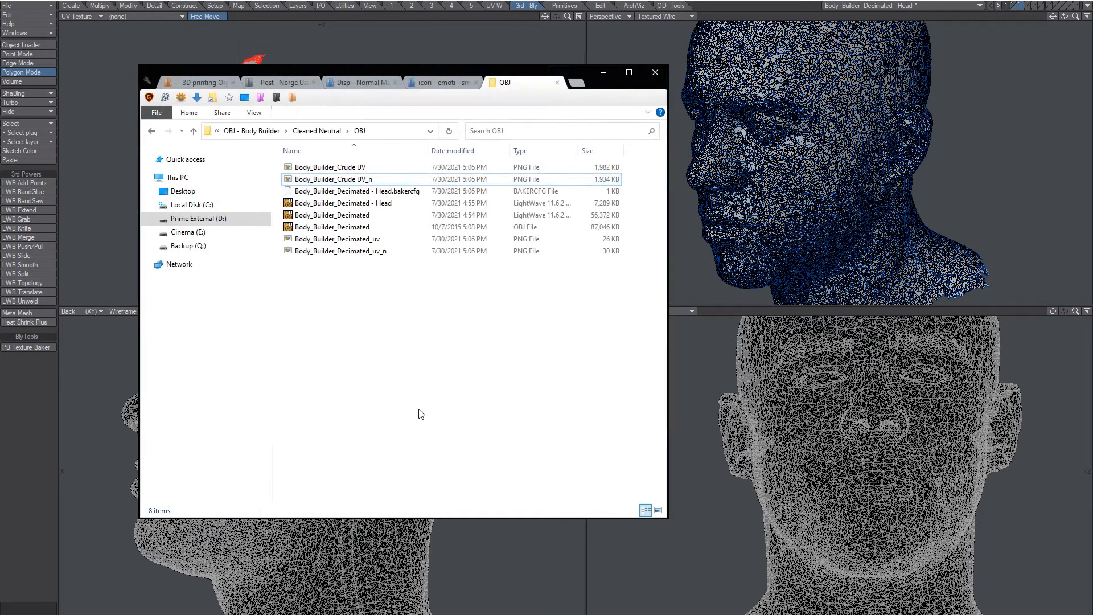
pyautogui.click(1010, 74)
pyautogui.click(1019, 4)
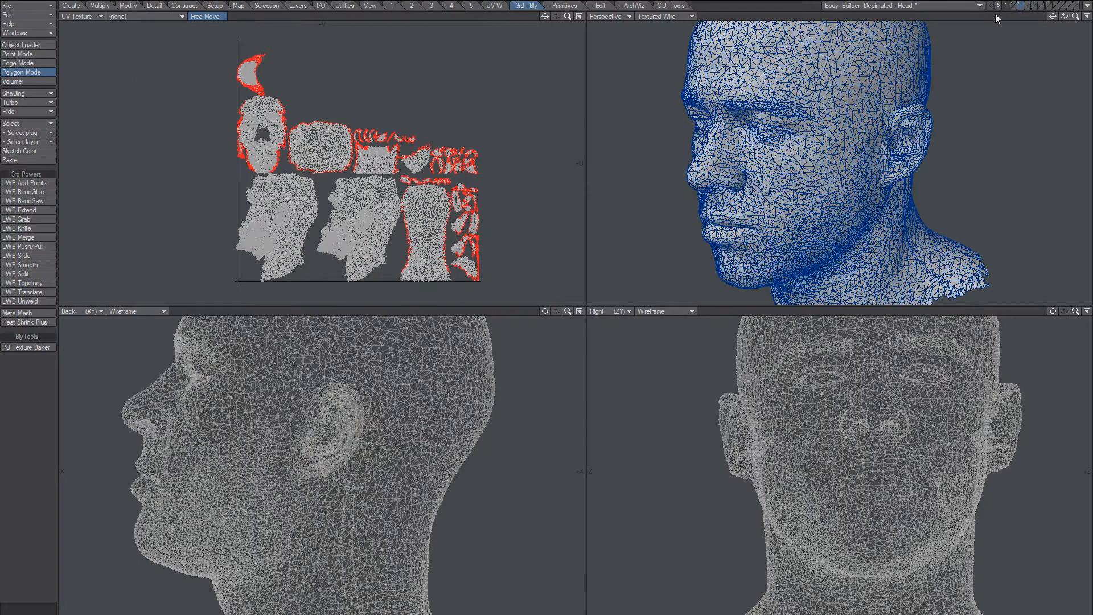
# Load the Body_Builder_Crude UV.png image file from the file browser.
pyautogui.click(388, 614)
pyautogui.click(417, 347)
pyautogui.click(356, 167)
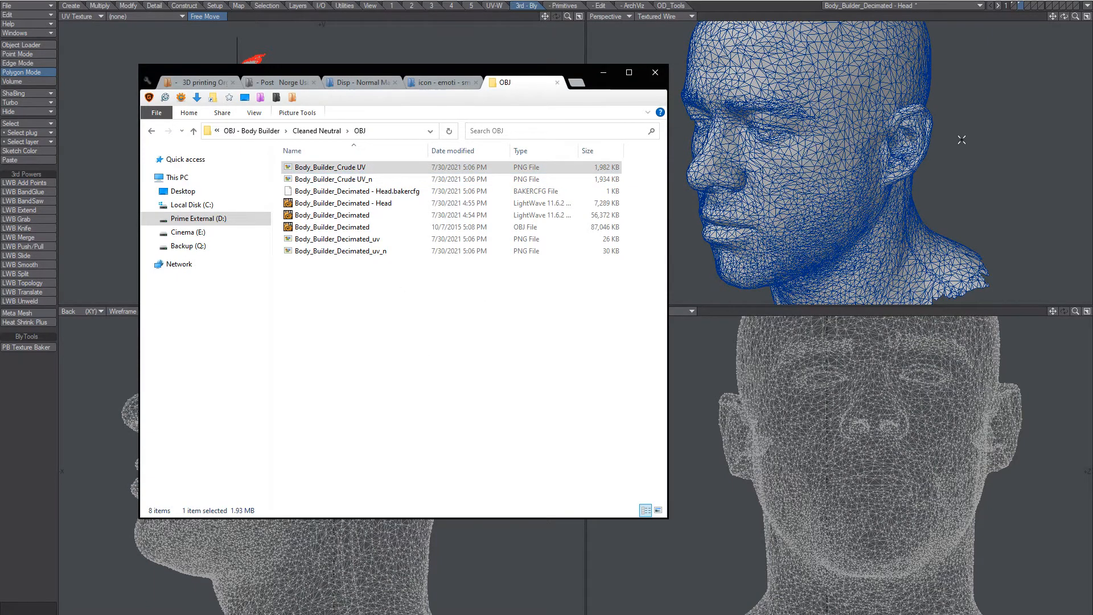
pyautogui.click(776, 3)
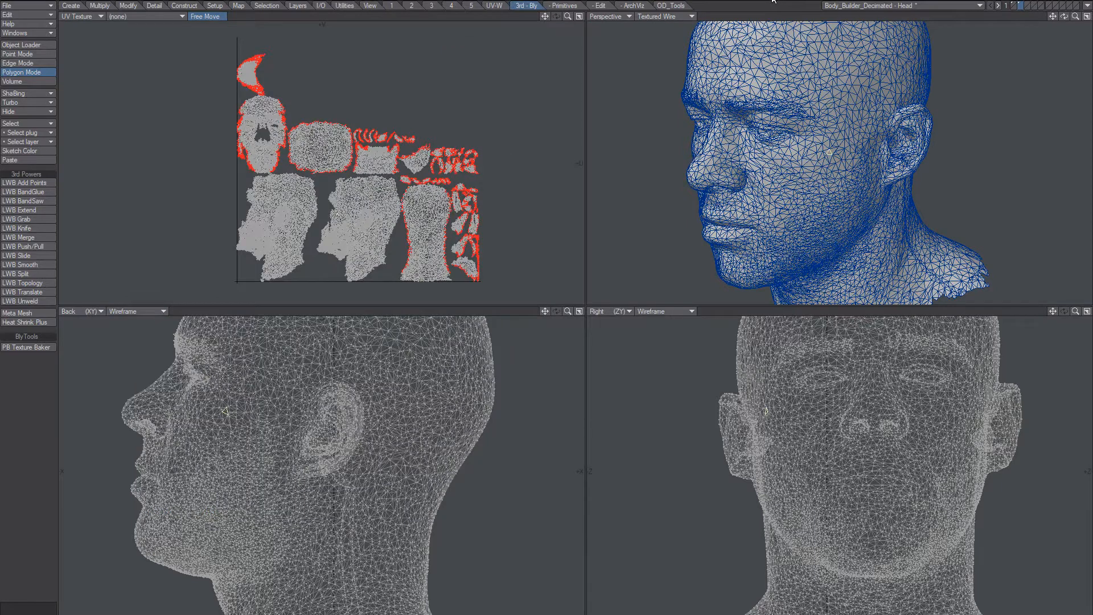
# Add a UV colour texture to the surface using the Body_Builder_Crude UV map and Body_Builder_Crude UV.png.
pyautogui.press('F5')
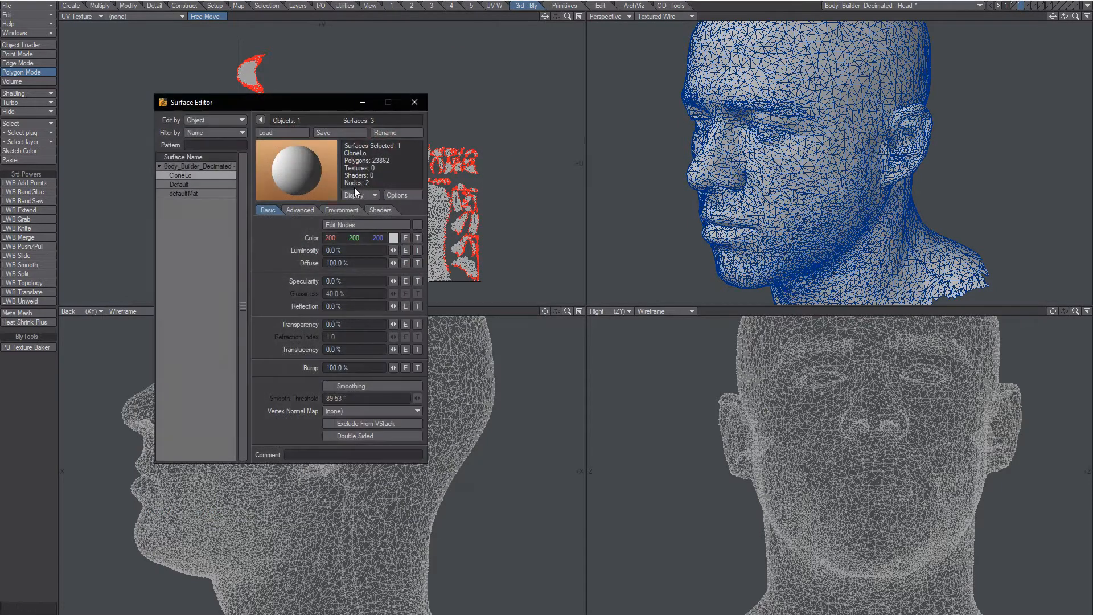
pyautogui.click(417, 238)
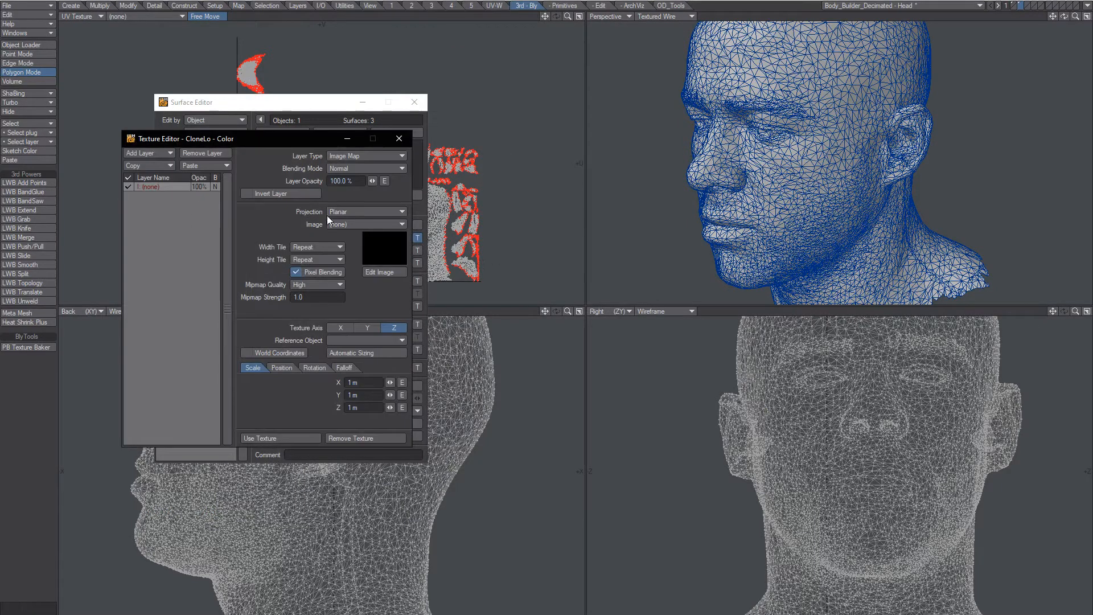
pyautogui.click(349, 212)
pyautogui.click(344, 254)
pyautogui.click(353, 223)
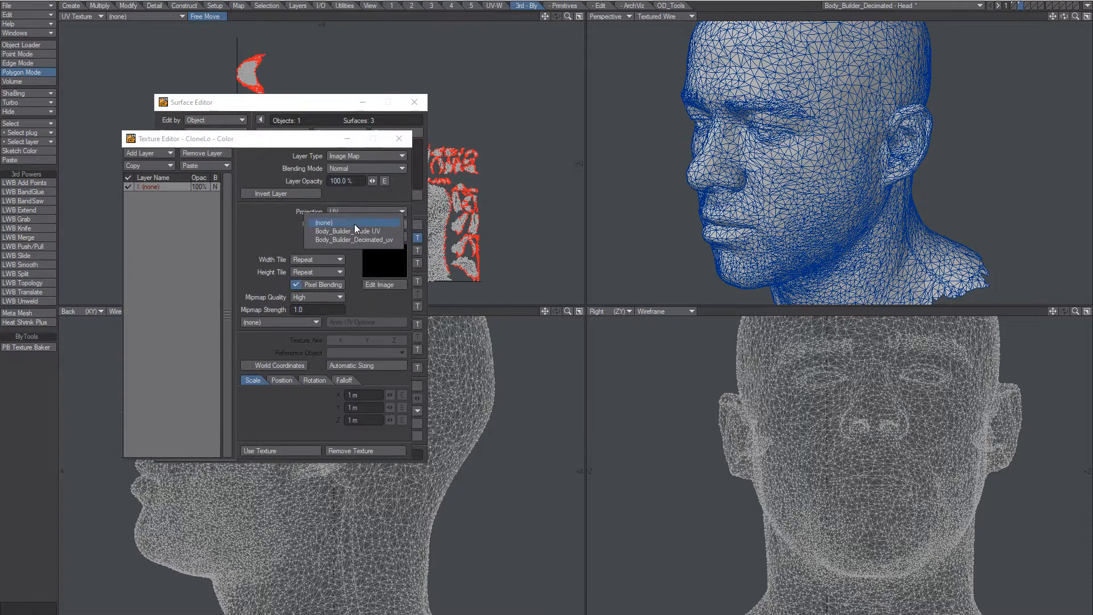
pyautogui.click(376, 234)
pyautogui.click(354, 237)
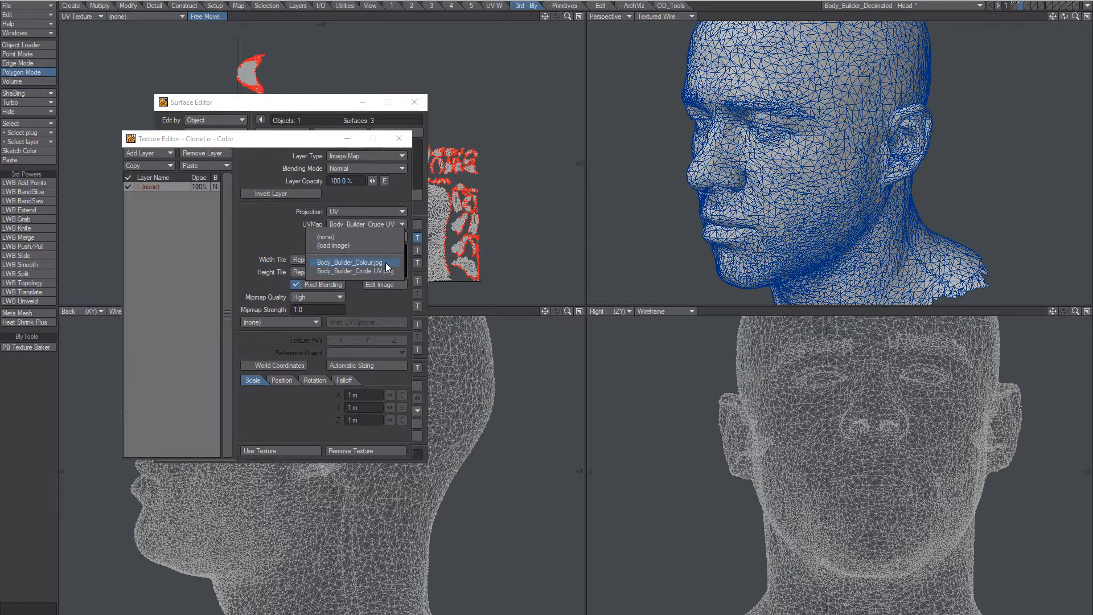
pyautogui.click(373, 272)
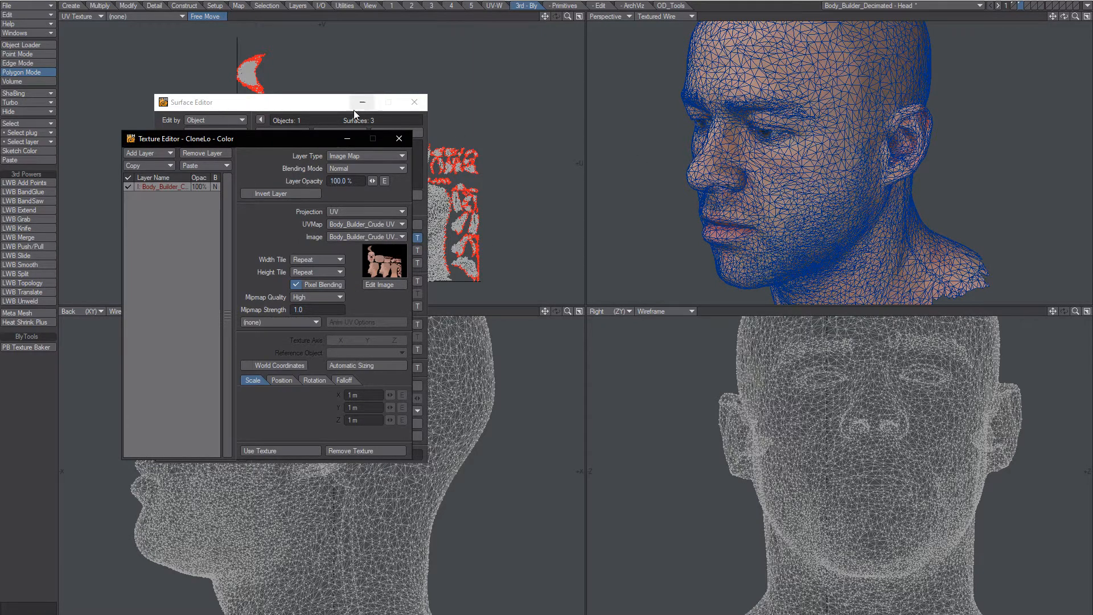
# Close the Texture Editor and the Surface Editor.
pyautogui.click(155, 19)
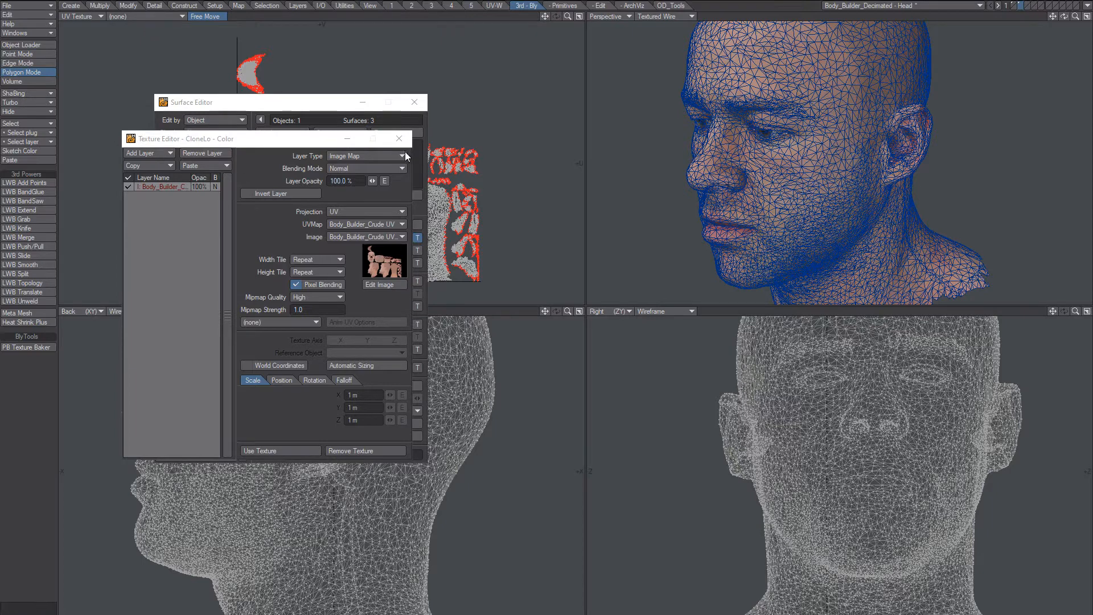
pyautogui.click(278, 450)
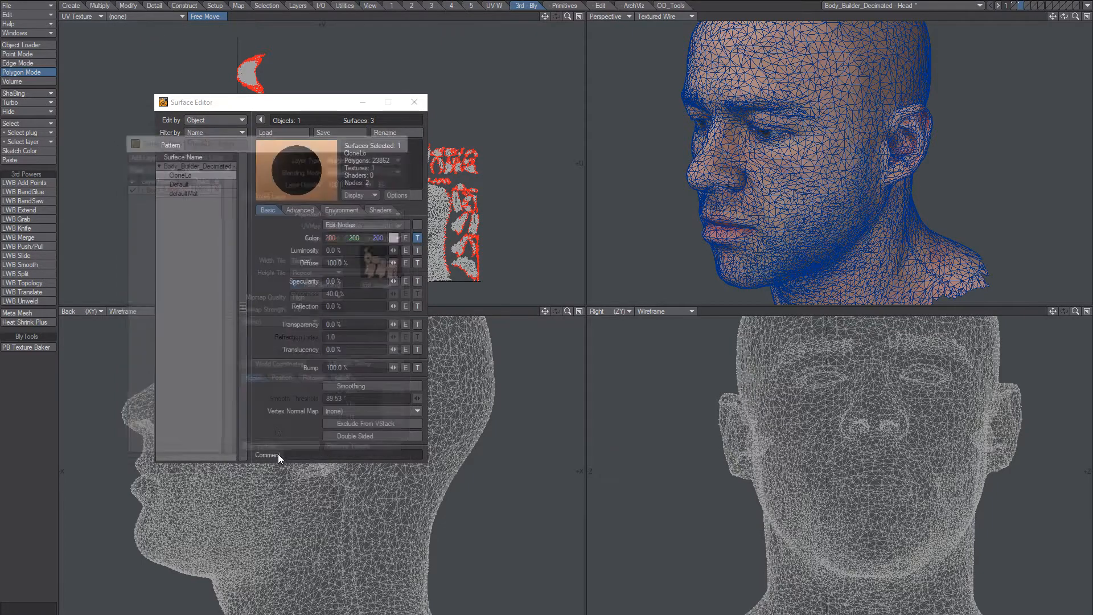
pyautogui.click(414, 102)
pyautogui.click(144, 16)
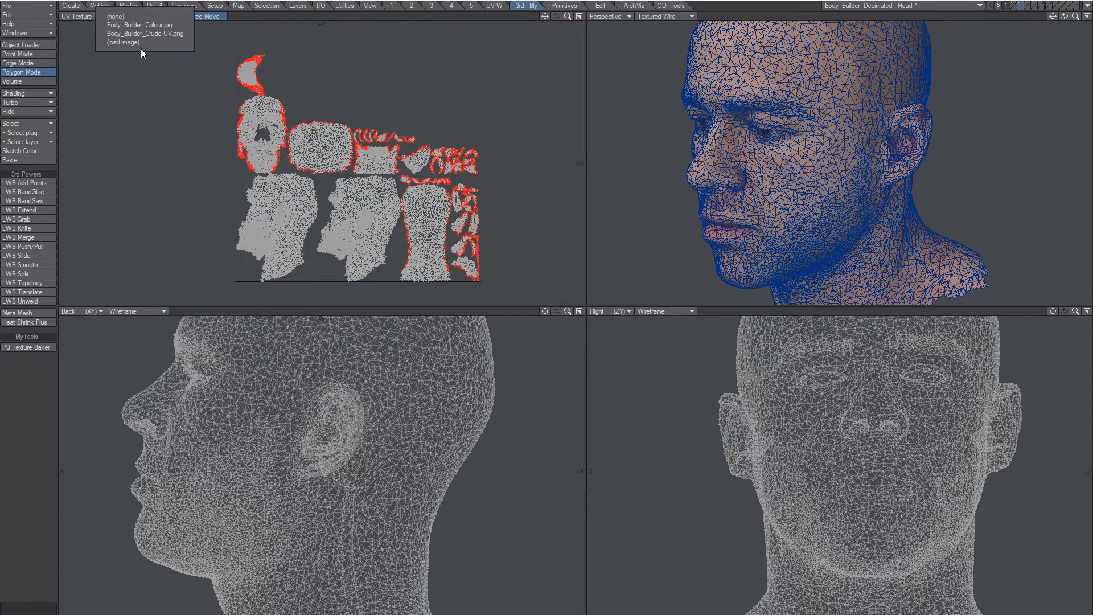
# Show Body_Builder_Crude UV.png behind the UVs and zoom in on the face layout.
pyautogui.click(165, 34)
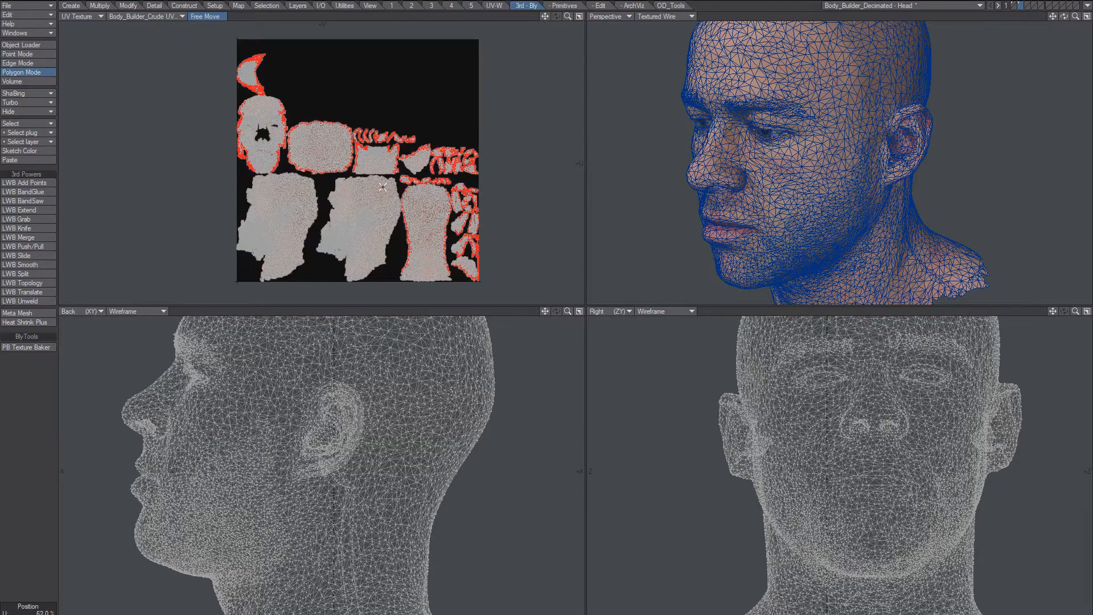
pyautogui.scroll(5, 464, 125)
pyautogui.keyDown('ctrl'); pyautogui.keyDown('alt'); pyautogui.moveTo(465, 126); pyautogui.dragTo(482, 125); pyautogui.keyUp('alt'); pyautogui.keyUp('ctrl')
pyautogui.keyDown('alt'); pyautogui.moveTo(243, 68); pyautogui.dragTo(307, 130); pyautogui.keyUp('alt')
pyautogui.keyDown('alt'); pyautogui.moveTo(307, 131); pyautogui.dragTo(370, 206); pyautogui.keyUp('alt')
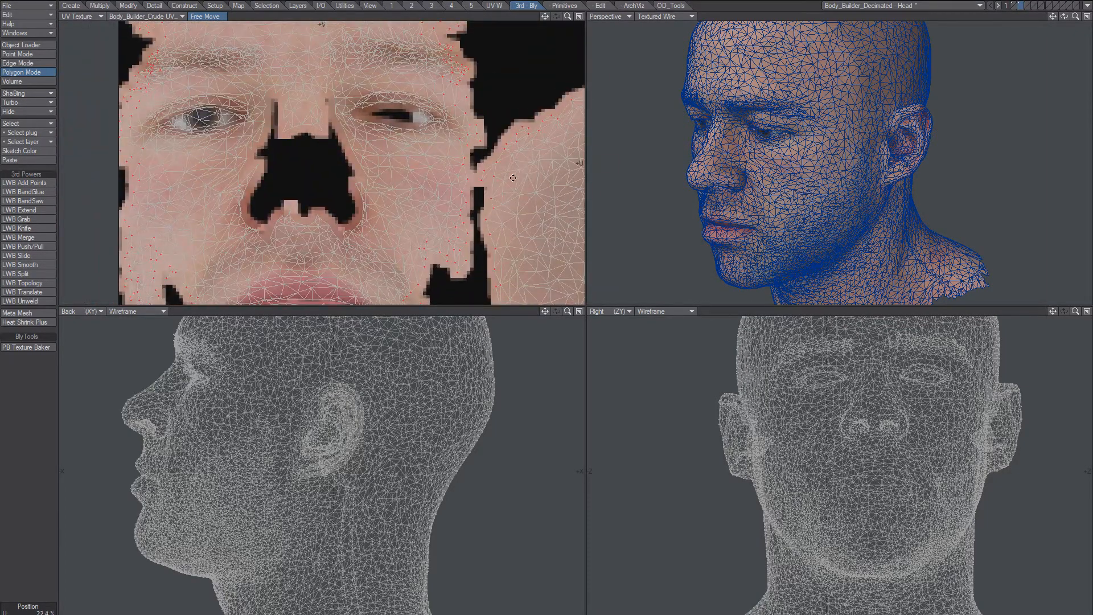
pyautogui.scroll(2, 361, 156)
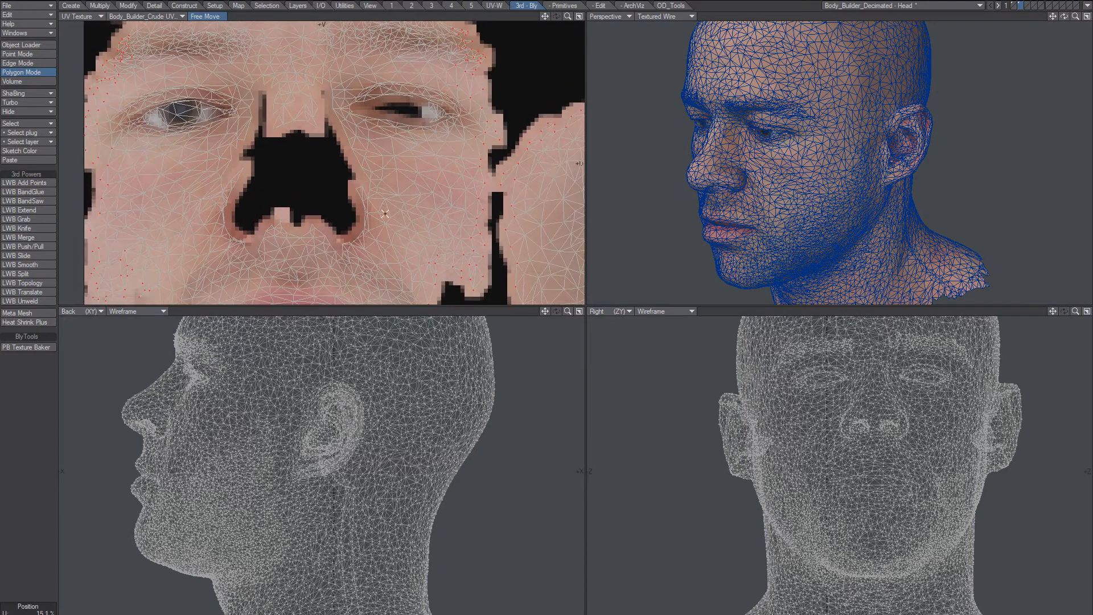
# Set the OpenGL texture display resolution to 4096 x 4096 and inspect the head.
pyautogui.press('d')
pyautogui.click(493, 211)
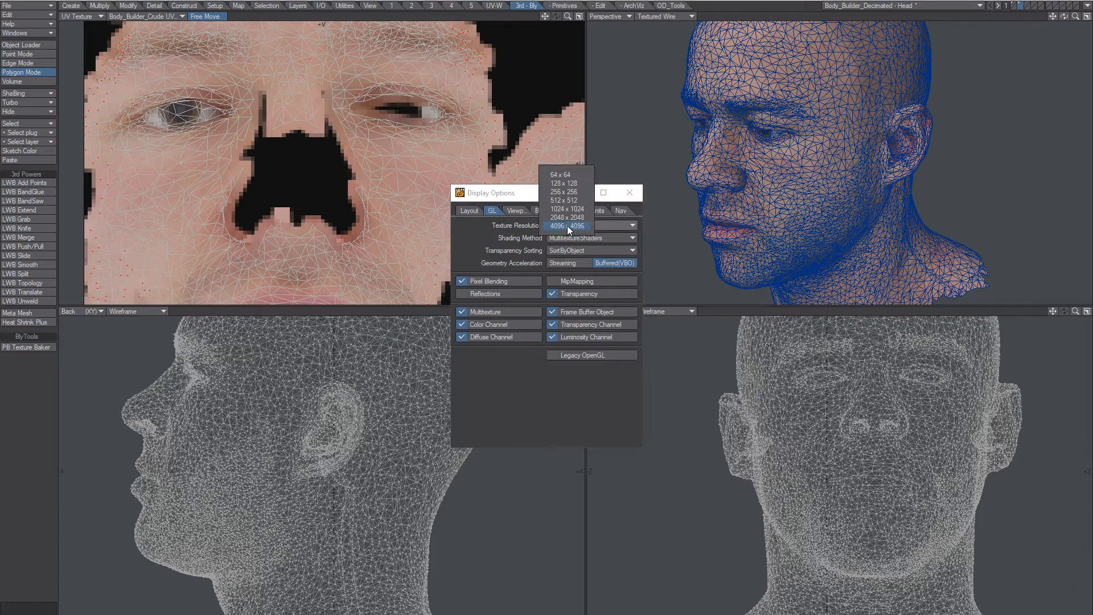
pyautogui.click(569, 183)
pyautogui.click(567, 223)
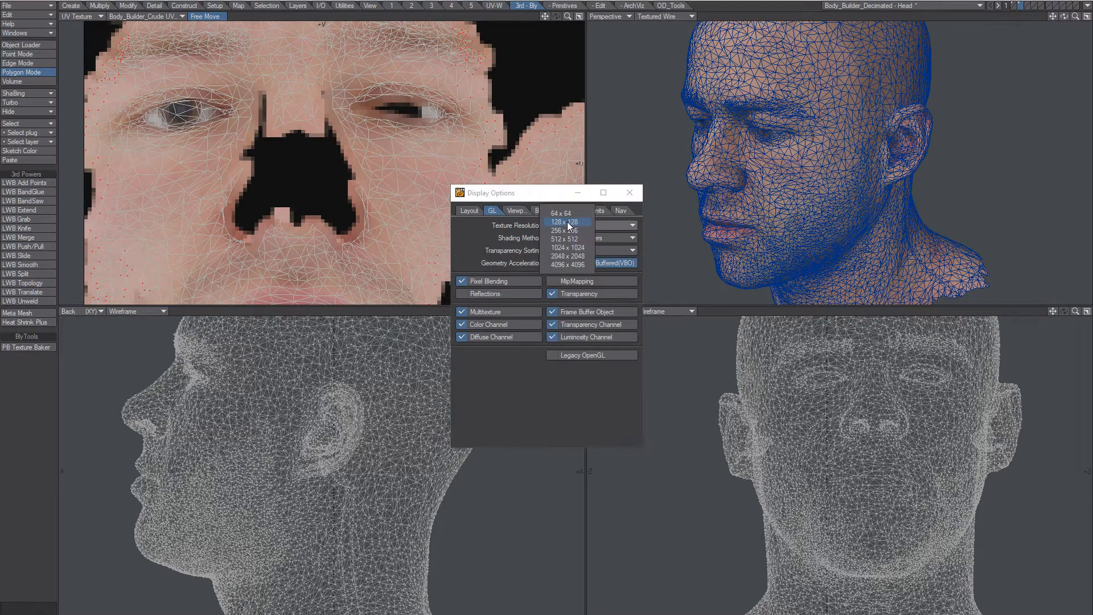
pyautogui.click(556, 264)
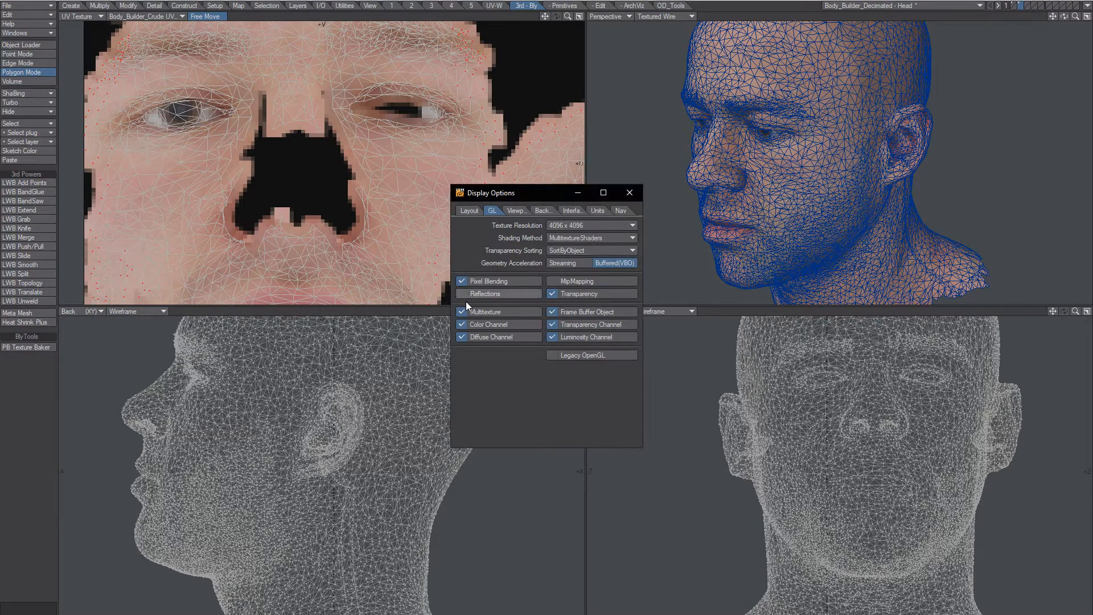
pyautogui.click(629, 192)
pyautogui.keyDown('alt'); pyautogui.moveTo(718, 183); pyautogui.dragTo(778, 173); pyautogui.keyUp('alt')
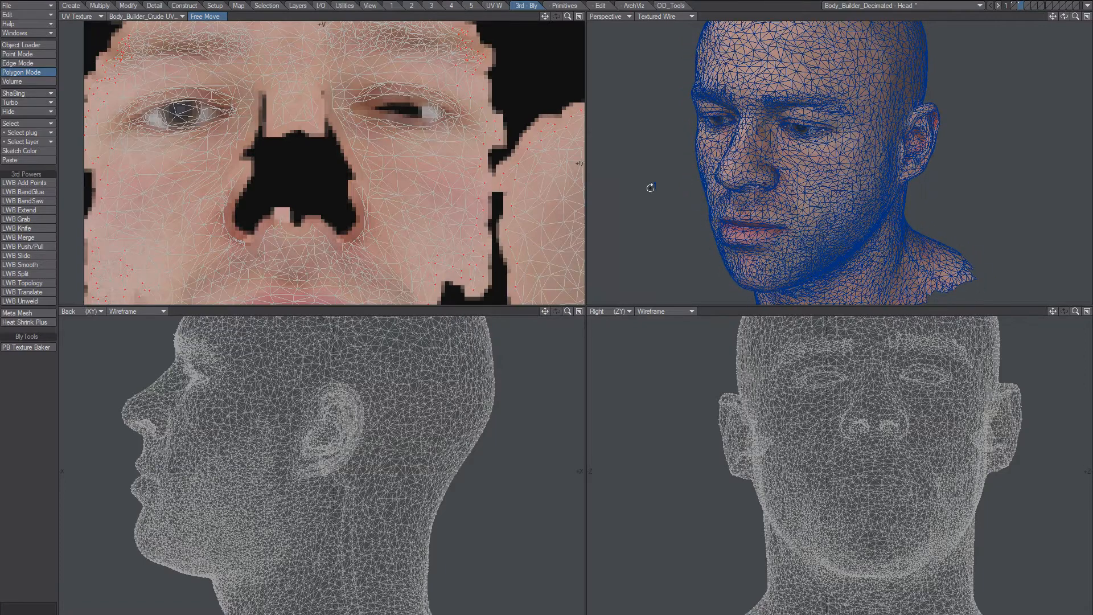
pyautogui.keyDown('ctrl'); pyautogui.keyDown('alt'); pyautogui.moveTo(483, 208); pyautogui.dragTo(393, 224); pyautogui.keyUp('alt'); pyautogui.keyUp('ctrl')
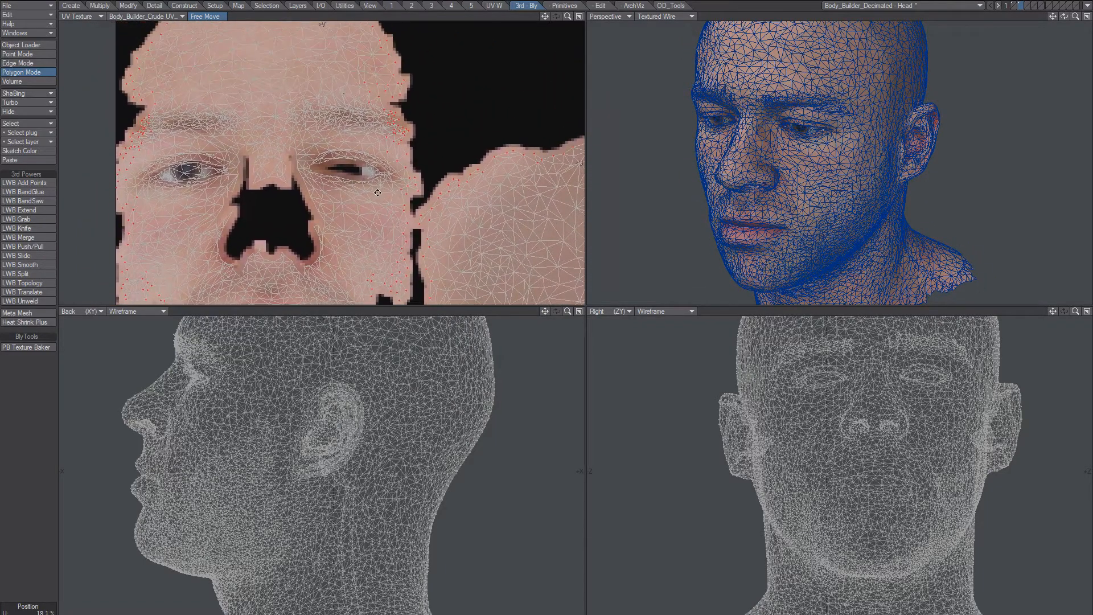
pyautogui.keyDown('alt'); pyautogui.moveTo(819, 143); pyautogui.dragTo(842, 122); pyautogui.keyUp('alt')
pyautogui.keyDown('alt'); pyautogui.keyDown('shift'); pyautogui.moveTo(843, 123); pyautogui.dragTo(825, 171); pyautogui.keyUp('shift'); pyautogui.keyUp('alt')
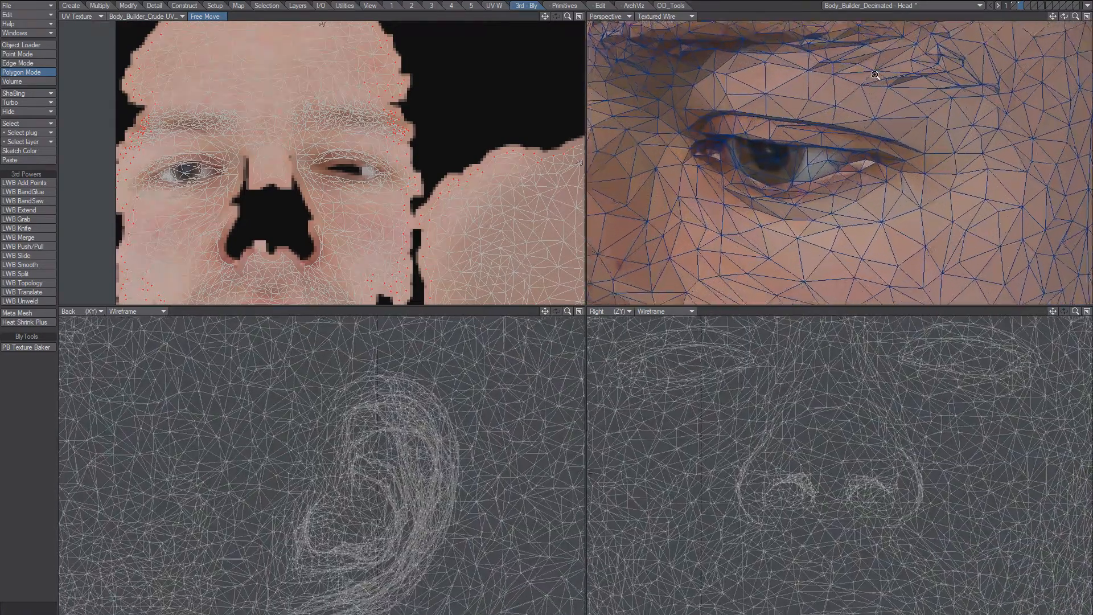
pyautogui.keyDown('ctrl'); pyautogui.keyDown('alt'); pyautogui.moveTo(840, 103); pyautogui.dragTo(784, 83); pyautogui.keyUp('alt'); pyautogui.keyUp('ctrl')
pyautogui.keyDown('alt'); pyautogui.moveTo(361, 175); pyautogui.dragTo(385, 189); pyautogui.keyUp('alt')
# Set the viewport backdrop image resolution to 4096 x 4096, after comparing with 64 x 64.
pyautogui.press('d')
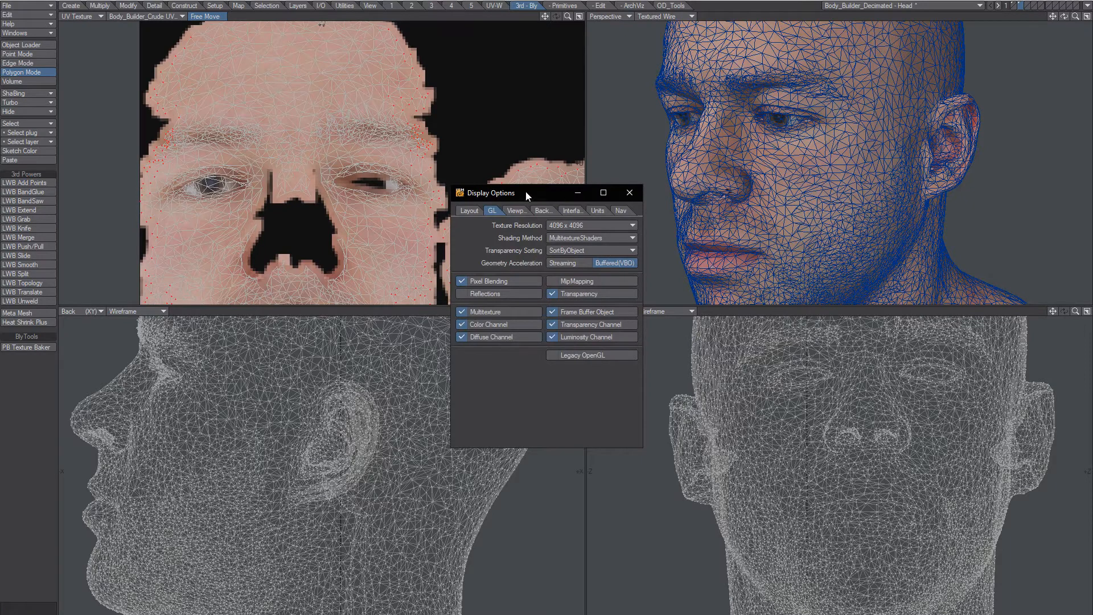
pyautogui.moveTo(526, 193); pyautogui.dragTo(459, 178)
pyautogui.click(447, 196)
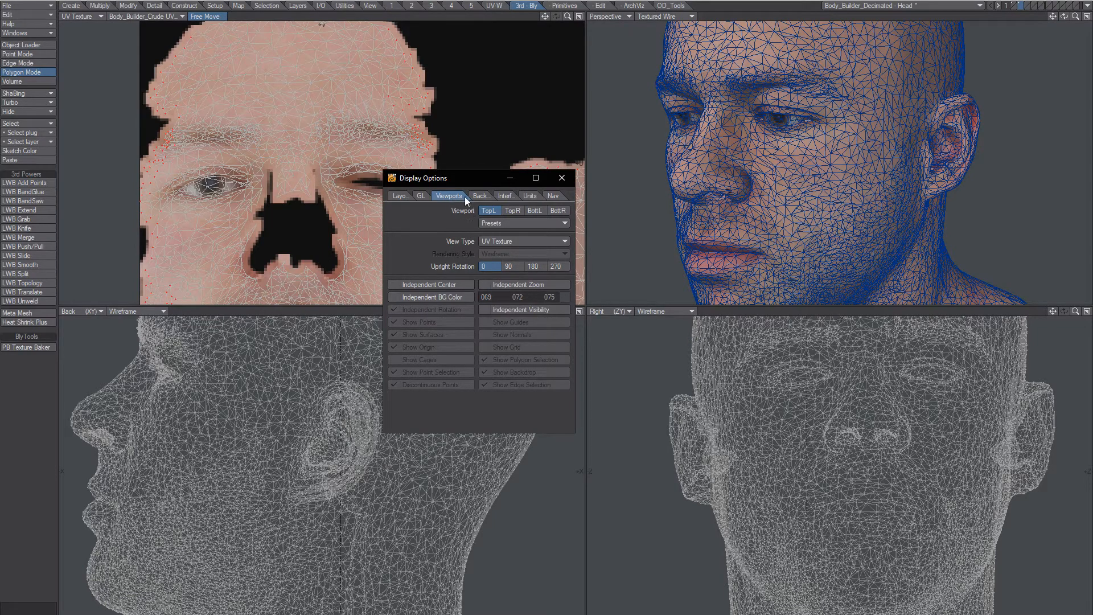
pyautogui.click(480, 197)
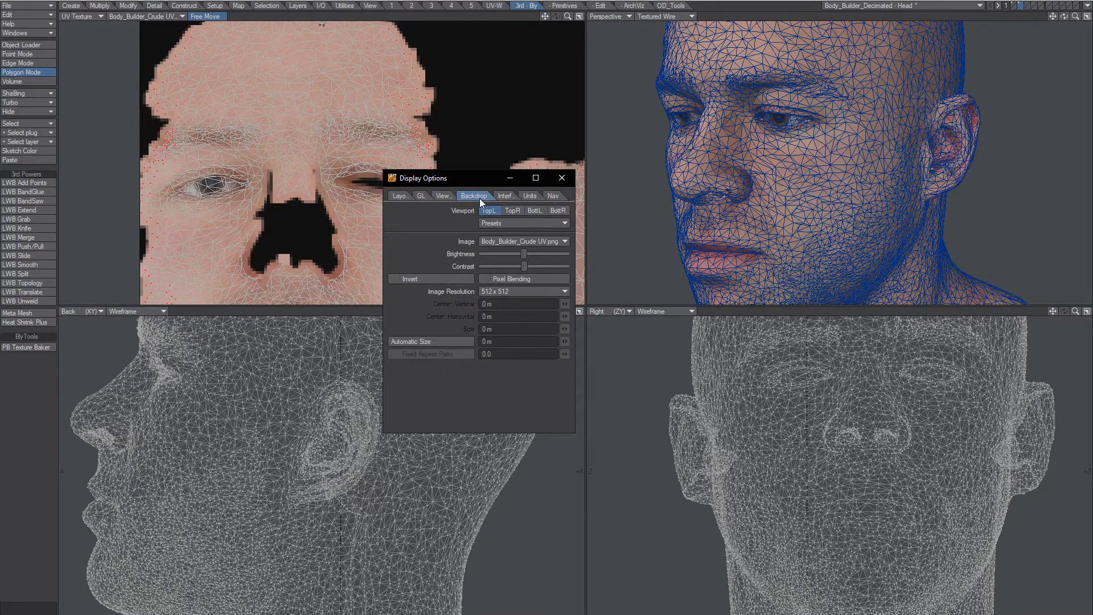
pyautogui.click(496, 292)
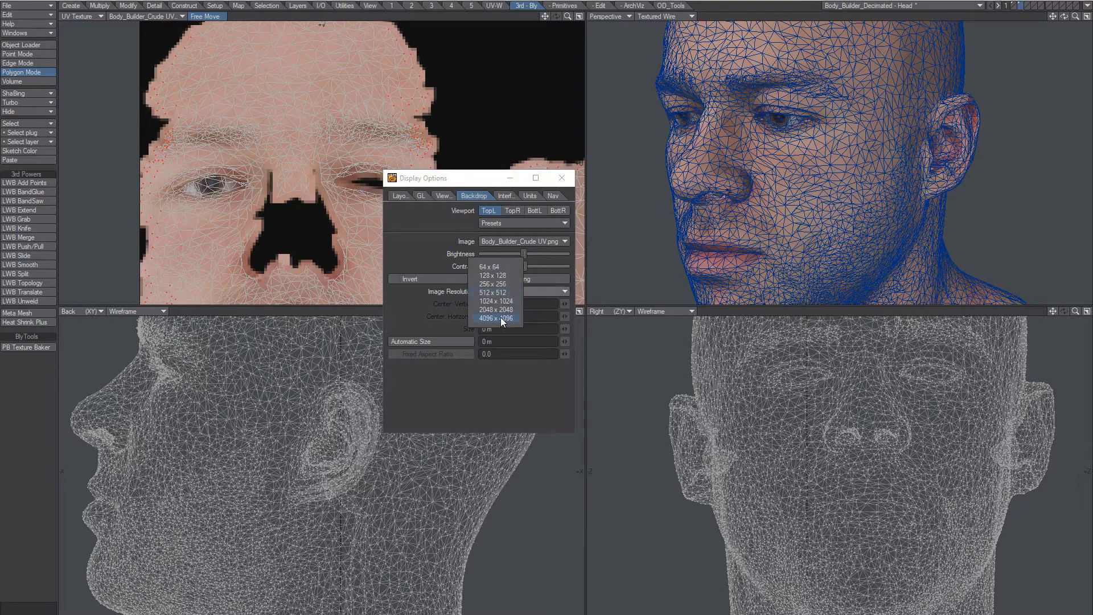
pyautogui.click(501, 318)
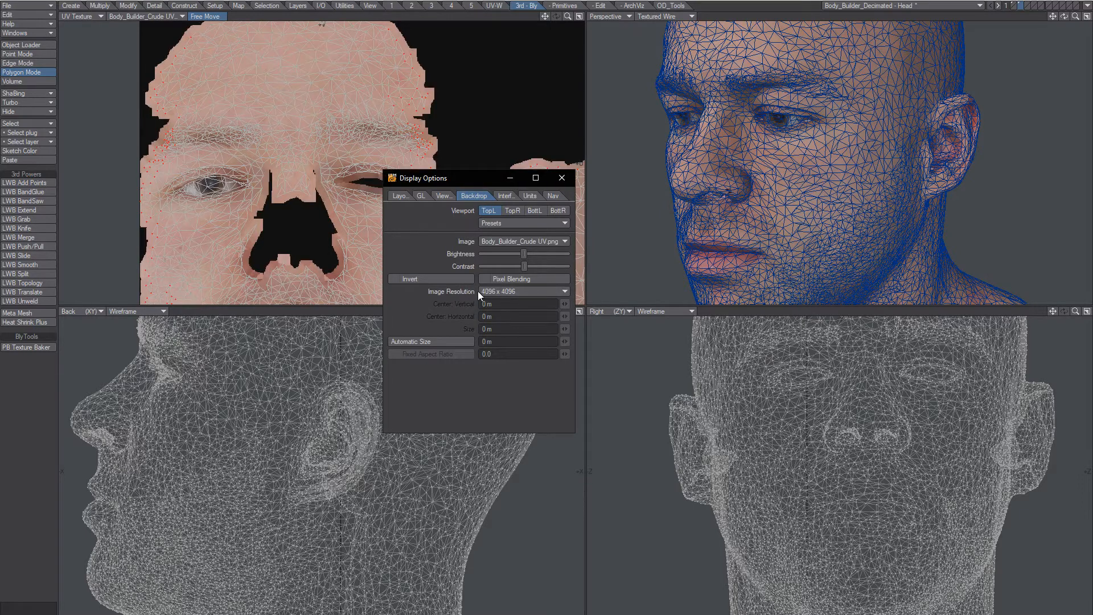
pyautogui.click(499, 292)
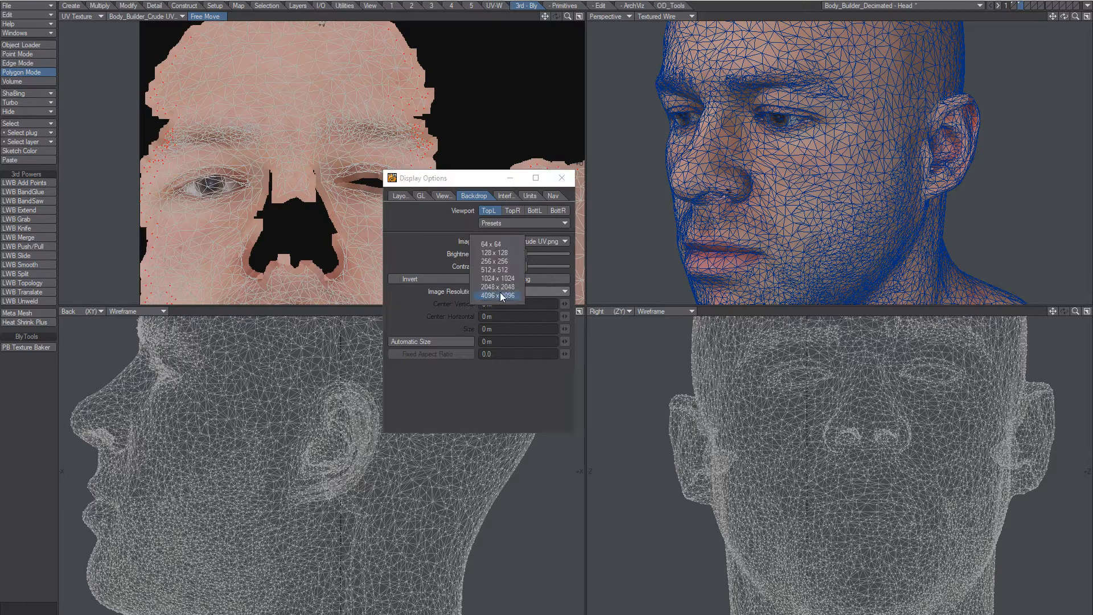
pyautogui.click(493, 245)
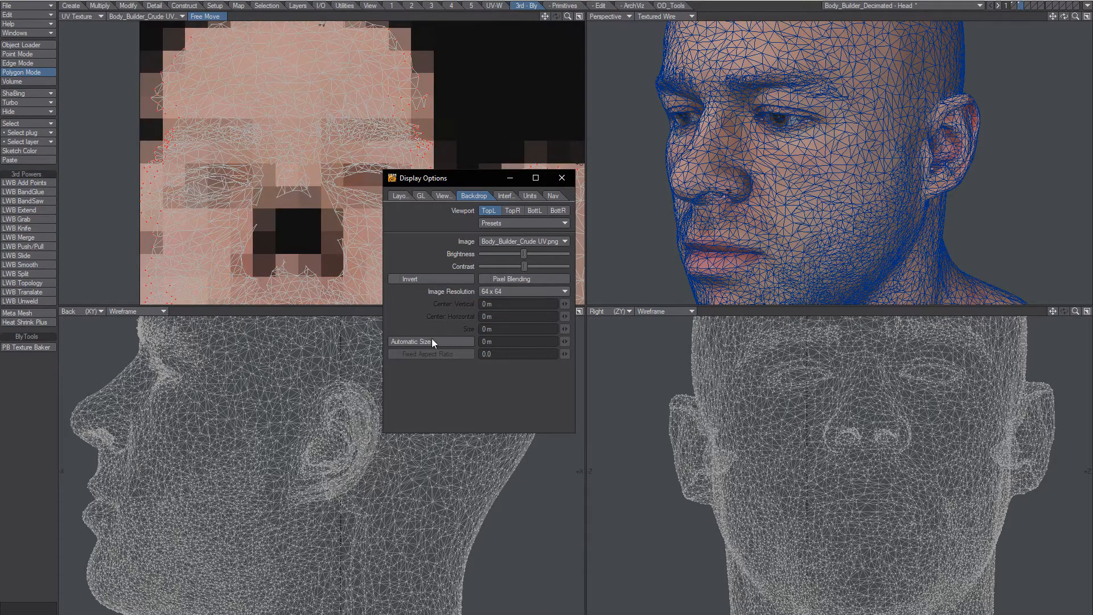
pyautogui.click(501, 292)
pyautogui.click(500, 345)
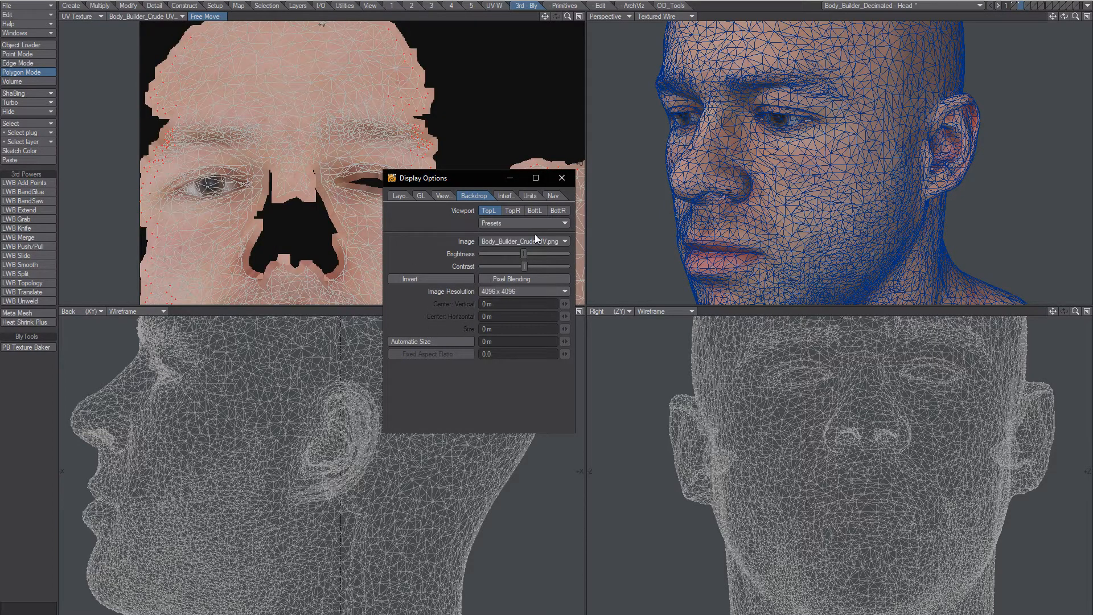
pyautogui.click(562, 178)
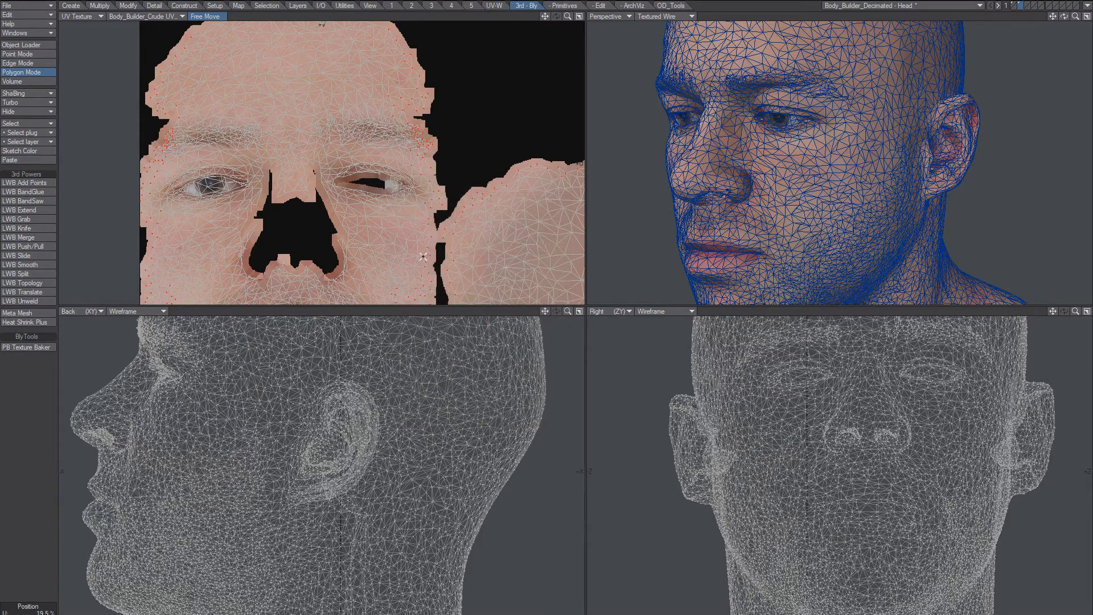
# Zoom the UV view around the nose opening and try selecting polygons along its edge.
pyautogui.keyDown('ctrl'); pyautogui.keyDown('alt'); pyautogui.moveTo(311, 226); pyautogui.dragTo(409, 170); pyautogui.keyUp('alt'); pyautogui.keyUp('ctrl')
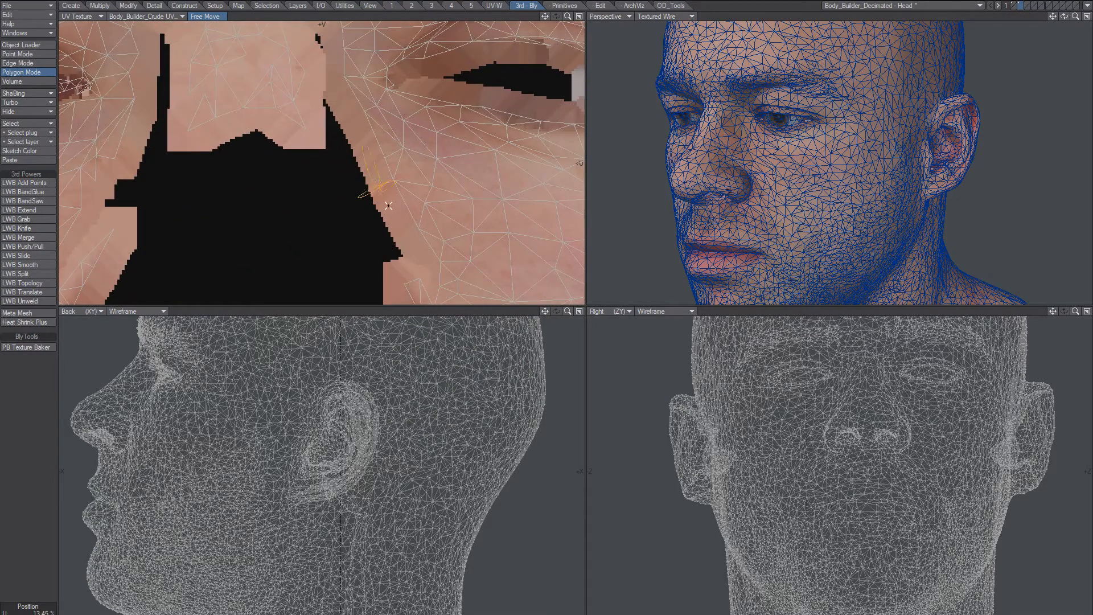
pyautogui.moveTo(388, 206); pyautogui.dragTo(368, 150)
pyautogui.moveTo(386, 182); pyautogui.dragTo(373, 198, button='right')
pyautogui.keyDown('alt'); pyautogui.moveTo(334, 180); pyautogui.dragTo(422, 235); pyautogui.keyUp('alt')
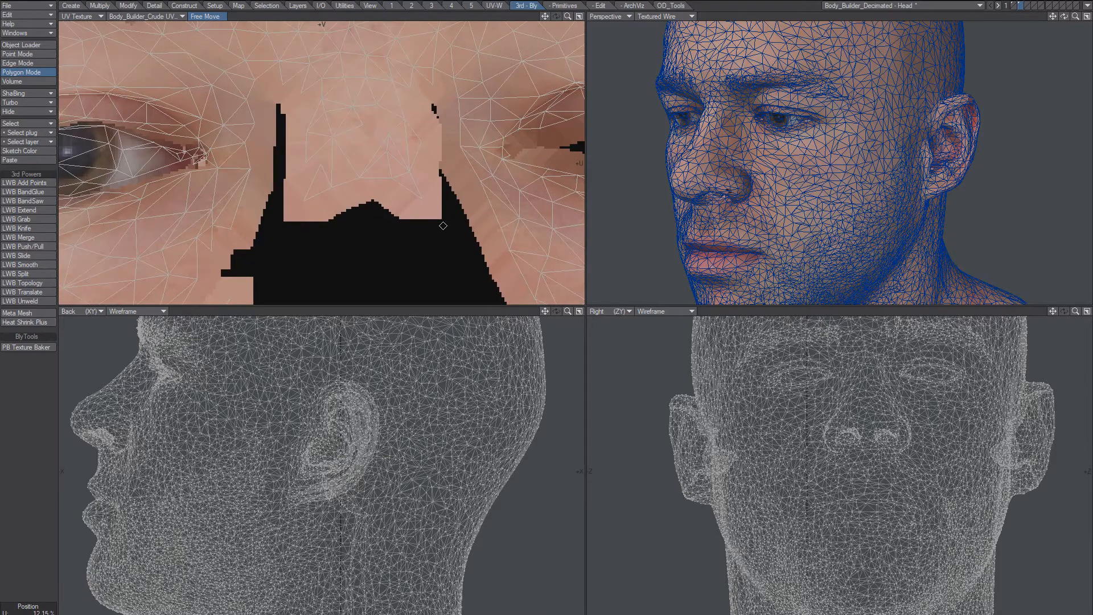
# Pan to the face island's right edge, then select and clear its thin sliver polygons.
pyautogui.scroll(-5, 421, 237)
pyautogui.keyDown('alt'); pyautogui.moveTo(432, 148); pyautogui.dragTo(403, 100); pyautogui.keyUp('alt')
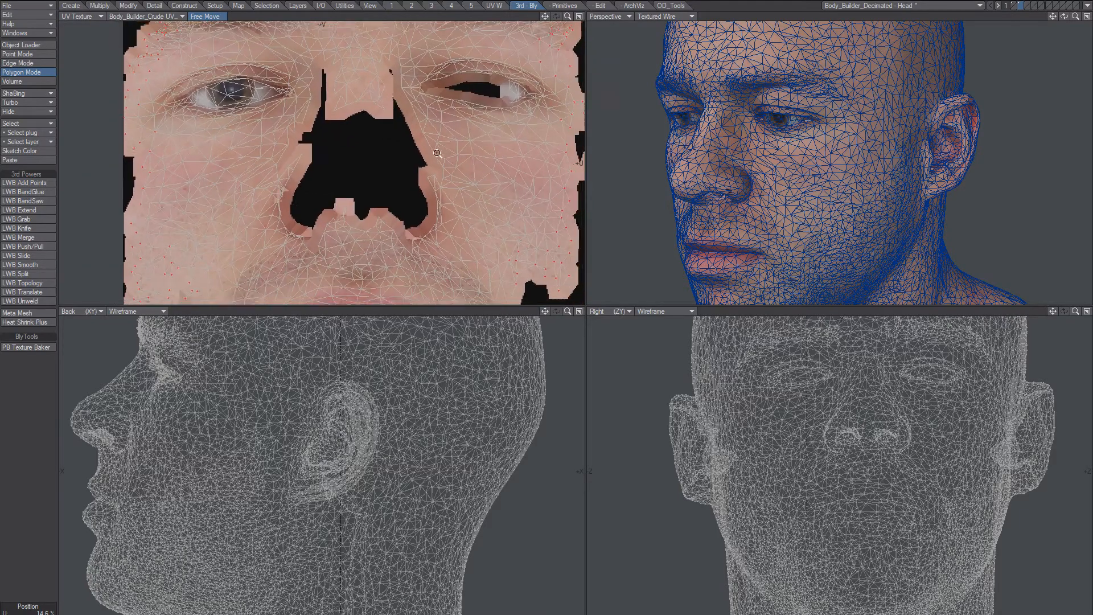
pyautogui.scroll(-1, 420, 134)
pyautogui.keyDown('alt'); pyautogui.moveTo(438, 169); pyautogui.dragTo(378, 128); pyautogui.keyUp('alt')
pyautogui.keyDown('alt'); pyautogui.moveTo(470, 152); pyautogui.dragTo(320, 86); pyautogui.keyUp('alt')
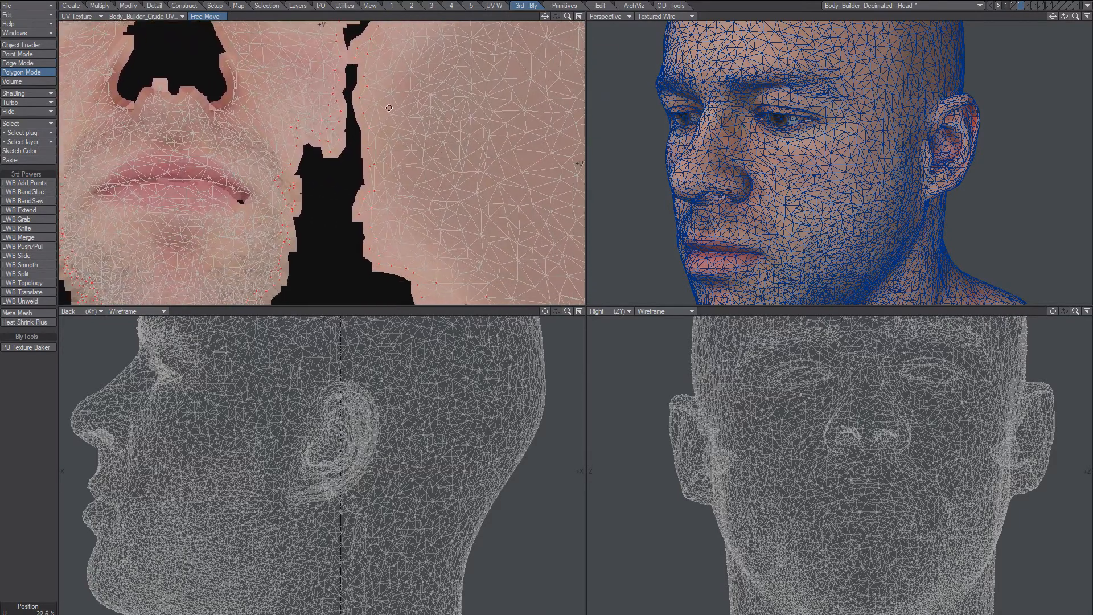
pyautogui.scroll(-2, 397, 151)
pyautogui.keyDown('alt'); pyautogui.moveTo(448, 139); pyautogui.dragTo(351, 98); pyautogui.keyUp('alt')
pyautogui.moveTo(405, 186)
pyautogui.keyDown('alt'); pyautogui.mouseDown()
pyautogui.moveTo(382, 73)
pyautogui.moveTo(415, 93)
pyautogui.moveTo(423, 154)
pyautogui.mouseUp(); pyautogui.keyUp('alt')
pyautogui.scroll(3, 478, 132)
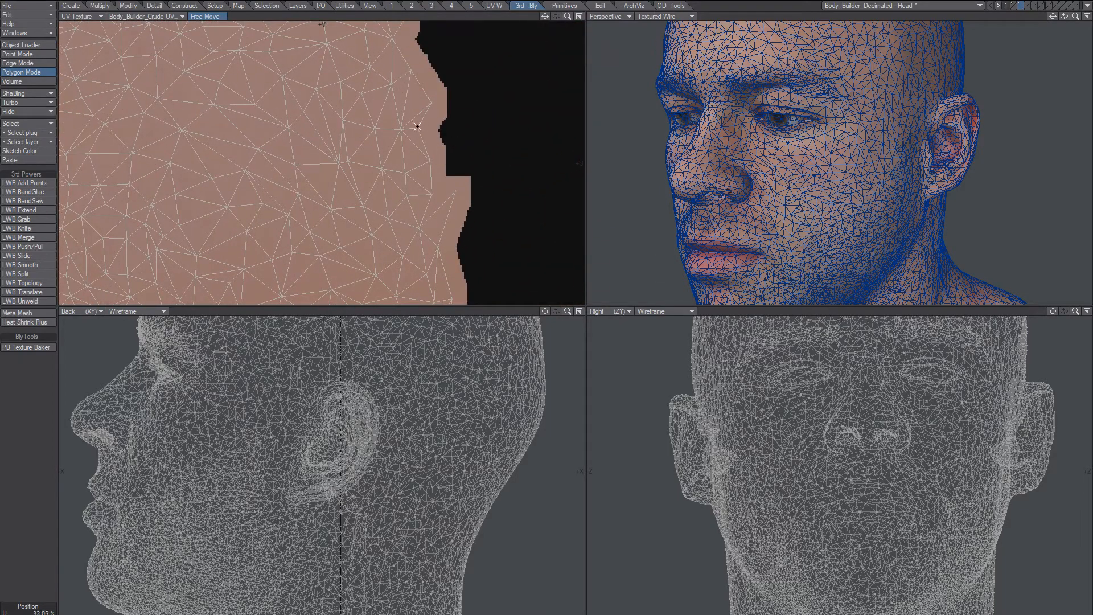
pyautogui.moveTo(421, 135); pyautogui.dragTo(428, 201)
pyautogui.press('Delete')
# Bring the ear island into view and try selecting slivers down the island's right edge.
pyautogui.keyDown('ctrl'); pyautogui.keyDown('alt'); pyautogui.moveTo(498, 224); pyautogui.dragTo(433, 231); pyautogui.keyUp('alt'); pyautogui.keyUp('ctrl')
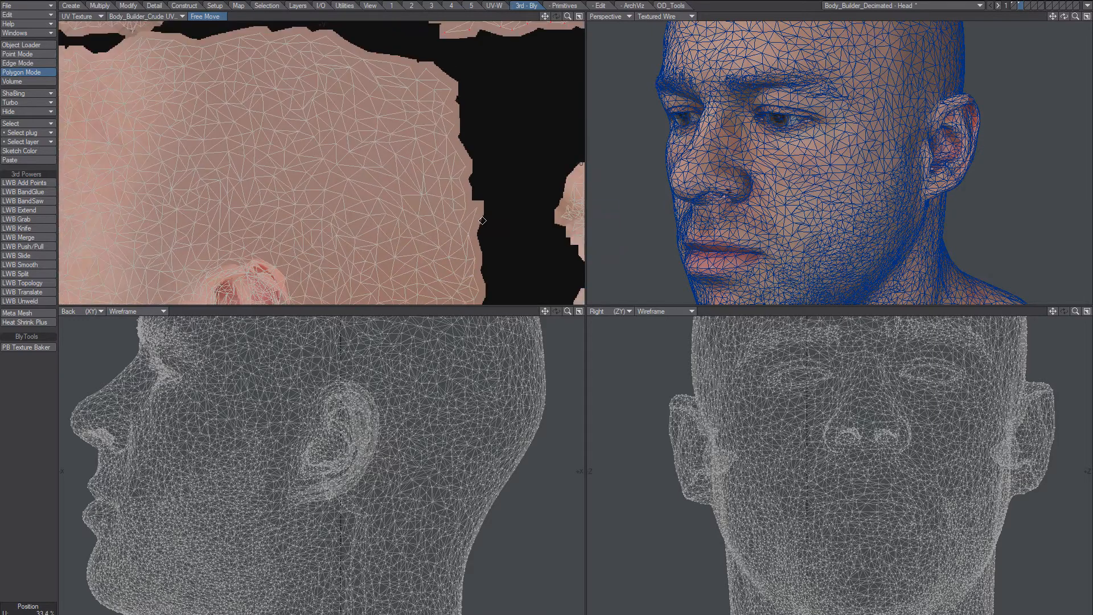
pyautogui.keyDown('alt'); pyautogui.moveTo(491, 292); pyautogui.dragTo(538, 98); pyautogui.keyUp('alt')
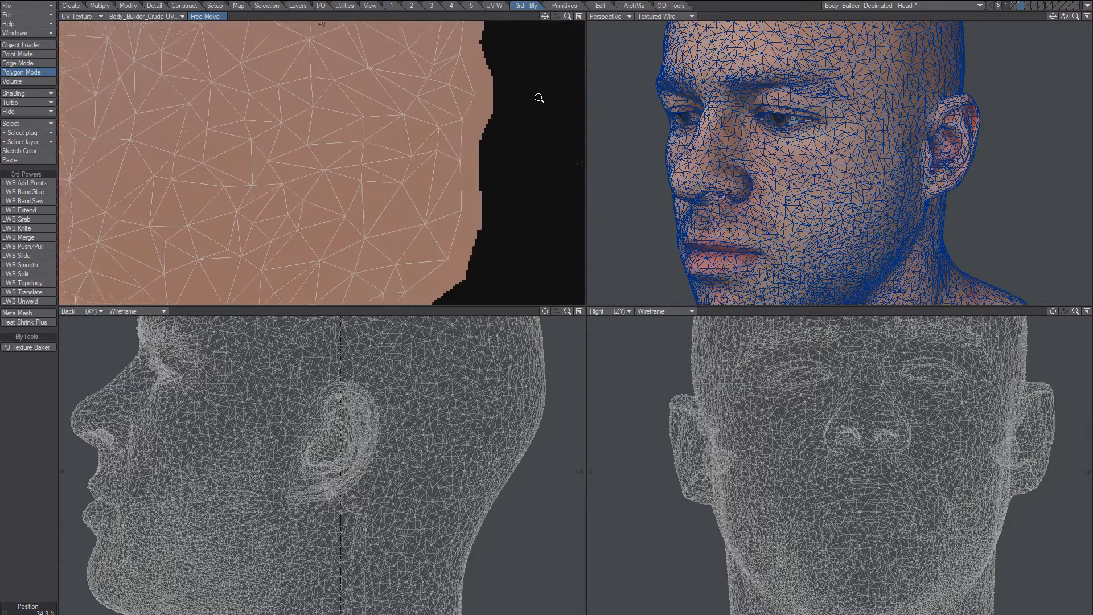
pyautogui.click(467, 111)
pyautogui.moveTo(464, 107); pyautogui.dragTo(450, 253)
pyautogui.press('Delete')
pyautogui.moveTo(486, 222)
pyautogui.mouseDown(button='right')
pyautogui.moveTo(474, 268)
pyautogui.moveTo(460, 215)
pyautogui.moveTo(450, 256)
pyautogui.mouseUp(button='right')
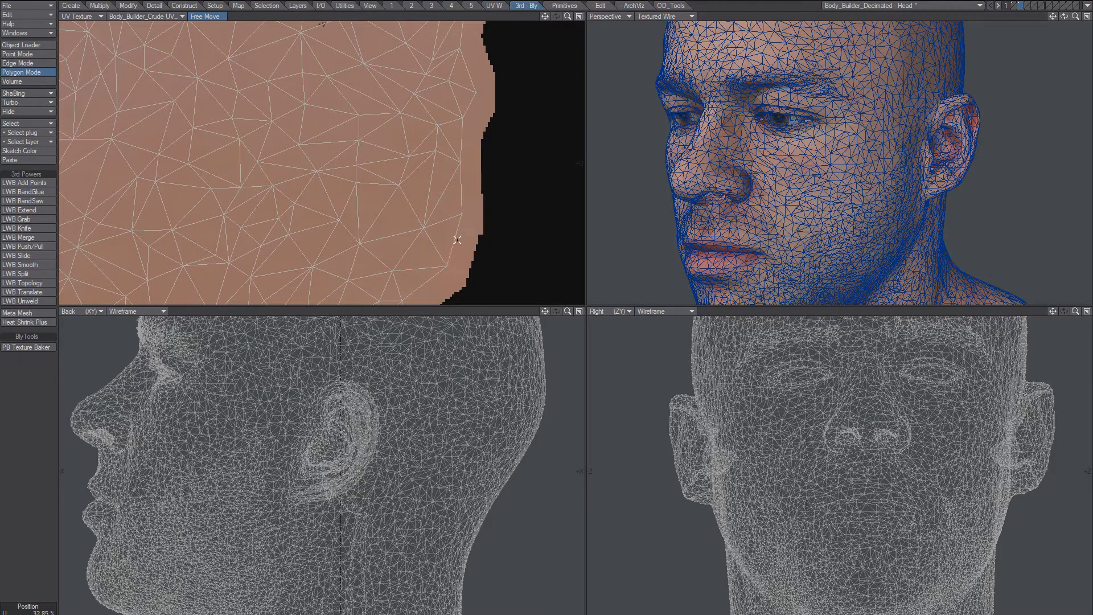
# Select the strip of sliver triangles along the island edge and frame it in all views.
pyautogui.hotkey('ctrl', 'h')
pyautogui.scroll(-2, 461, 225)
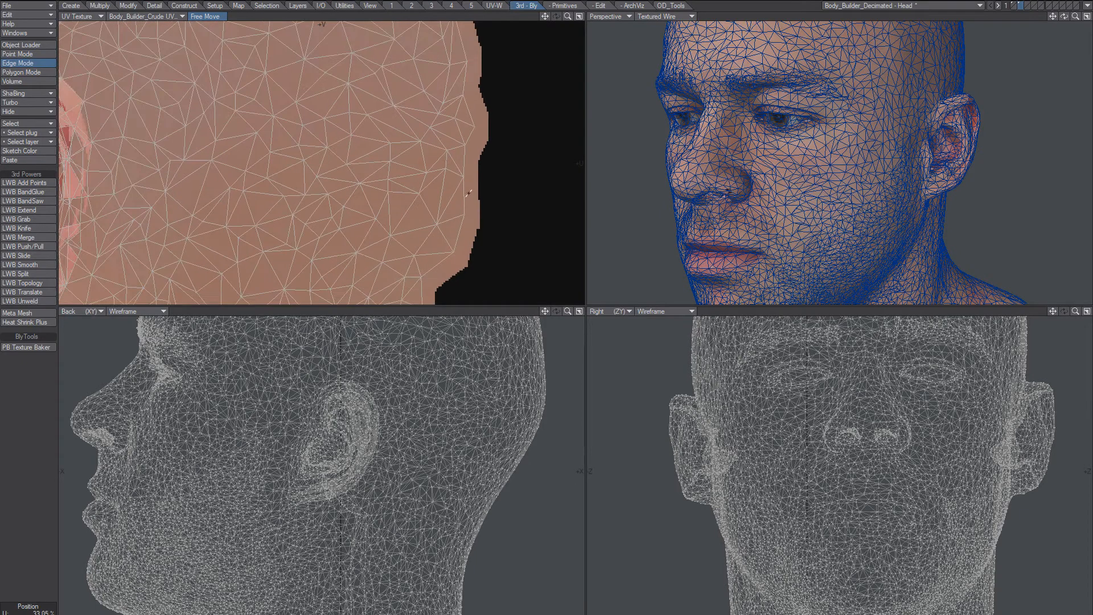
pyautogui.hotkey('ctrl', 'j')
pyautogui.click(464, 192)
pyautogui.click(464, 198)
pyautogui.press('space')
pyautogui.press('space')
pyautogui.press('space')
pyautogui.press('space')
pyautogui.press('space')
pyautogui.press('space')
pyautogui.moveTo(447, 248)
pyautogui.mouseDown()
pyautogui.moveTo(458, 71)
pyautogui.moveTo(449, 29)
pyautogui.mouseUp()
pyautogui.hotkey('shift', 'a')
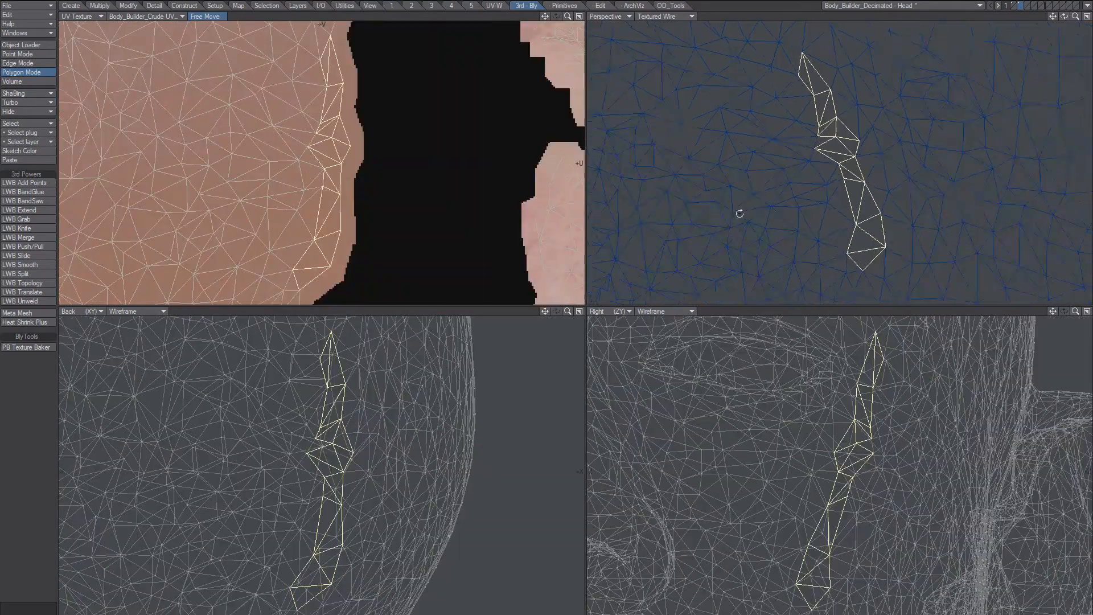
# Orbit to the strip near the ear and clear the polygon selection.
pyautogui.keyDown('alt'); pyautogui.moveTo(739, 213); pyautogui.dragTo(888, 179); pyautogui.keyUp('alt')
pyautogui.scroll(-5, 829, 115)
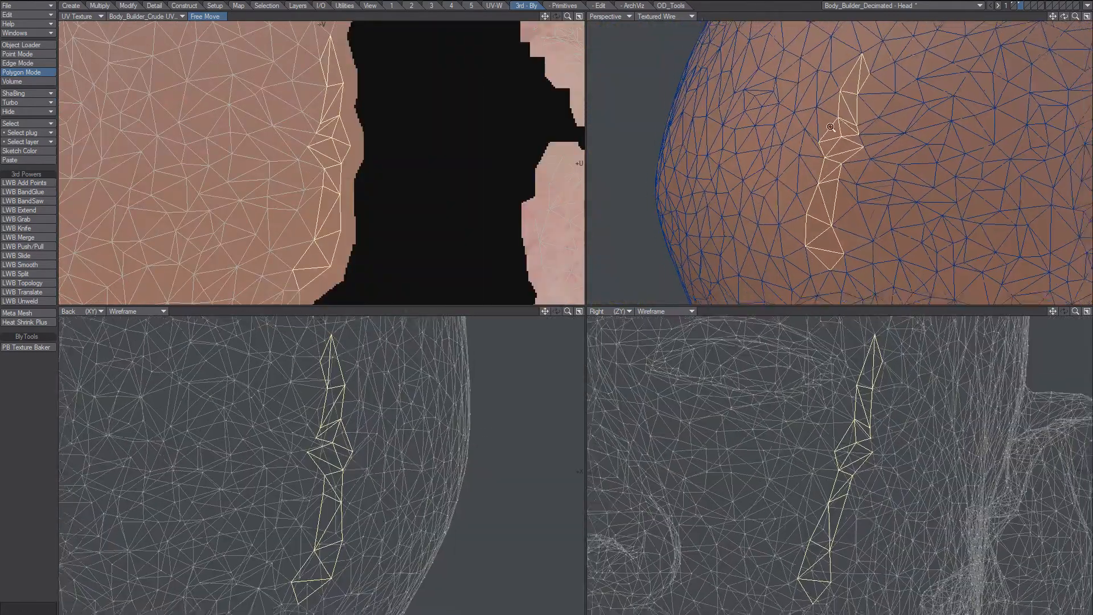
pyautogui.keyDown('alt'); pyautogui.keyDown('shift'); pyautogui.moveTo(824, 131); pyautogui.dragTo(755, 152); pyautogui.keyUp('shift'); pyautogui.keyUp('alt')
pyautogui.keyDown('alt'); pyautogui.keyDown('shift'); pyautogui.moveTo(745, 193); pyautogui.dragTo(745, 164); pyautogui.keyUp('shift'); pyautogui.keyUp('alt')
pyautogui.press('/')
pyautogui.moveTo(734, 106)
pyautogui.mouseDown(button='right')
pyautogui.moveTo(742, 236)
pyautogui.moveTo(762, 54)
pyautogui.moveTo(717, 106)
pyautogui.mouseUp(button='right')
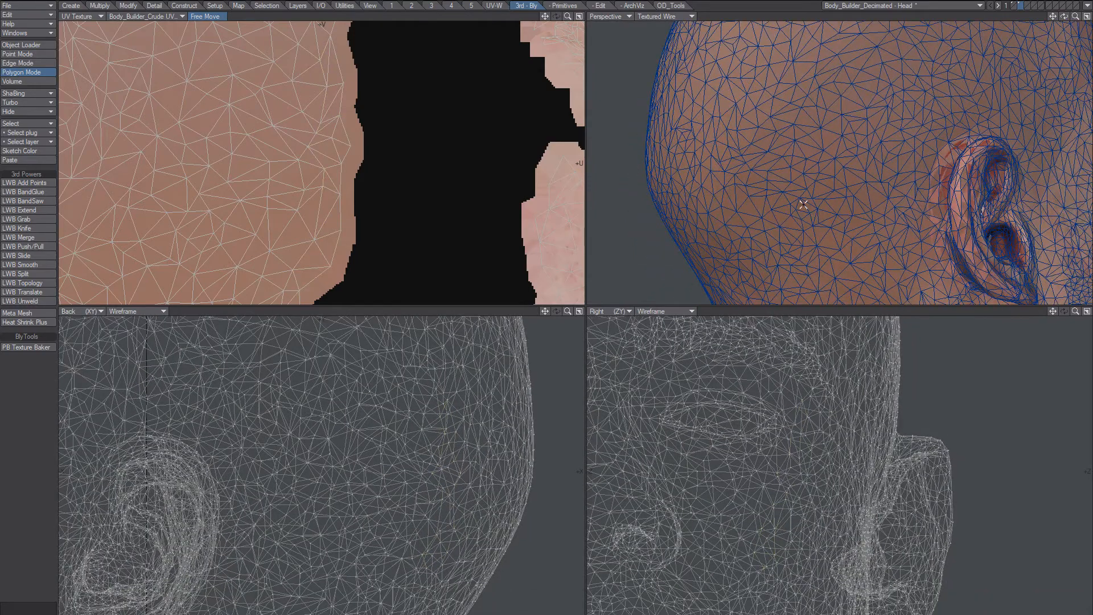
# Fit all views and maximize the Perspective viewport, tilting the face upward.
pyautogui.press('a')
pyautogui.keyDown('alt'); pyautogui.moveTo(832, 174); pyautogui.dragTo(859, 165); pyautogui.keyUp('alt')
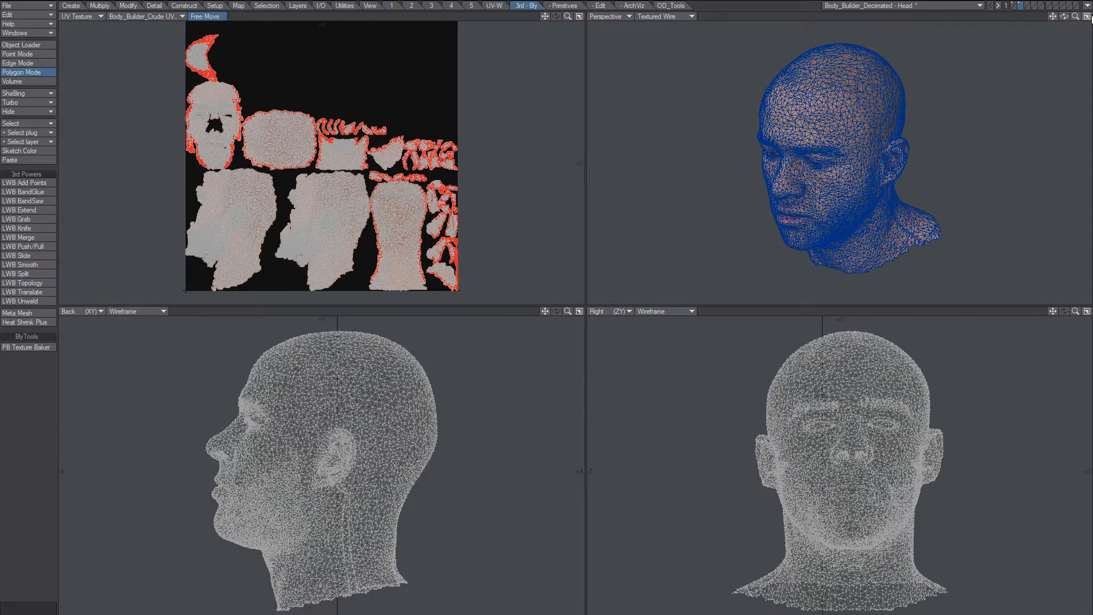
pyautogui.click(1087, 17)
pyautogui.keyDown('alt'); pyautogui.moveTo(575, 346); pyautogui.dragTo(584, 251); pyautogui.keyUp('alt')
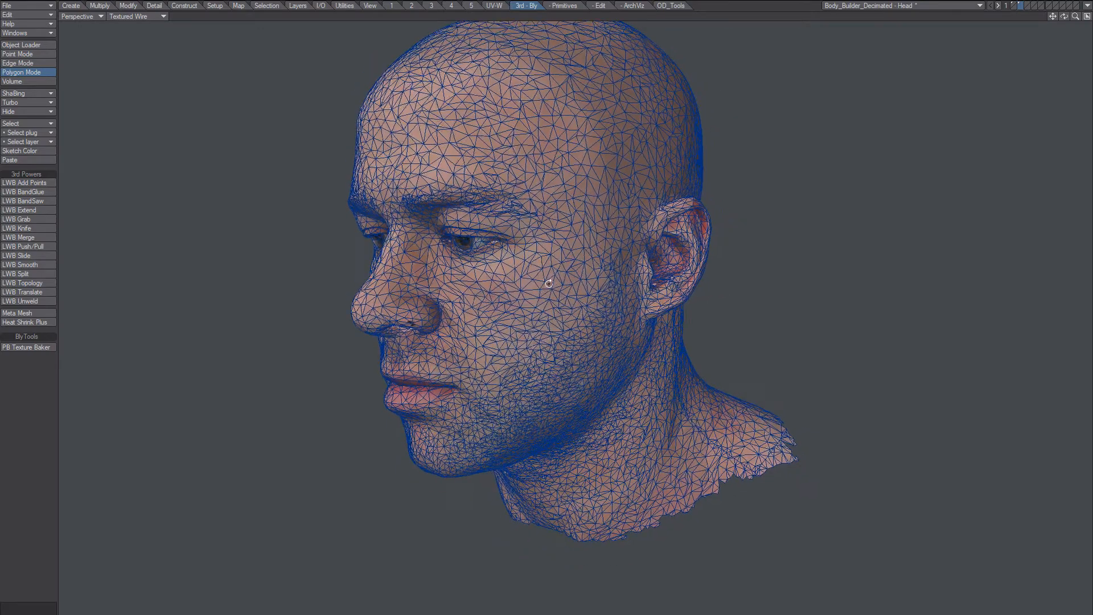
# Switch the Perspective shading from Textured Wire to Texture.
pyautogui.click(151, 17)
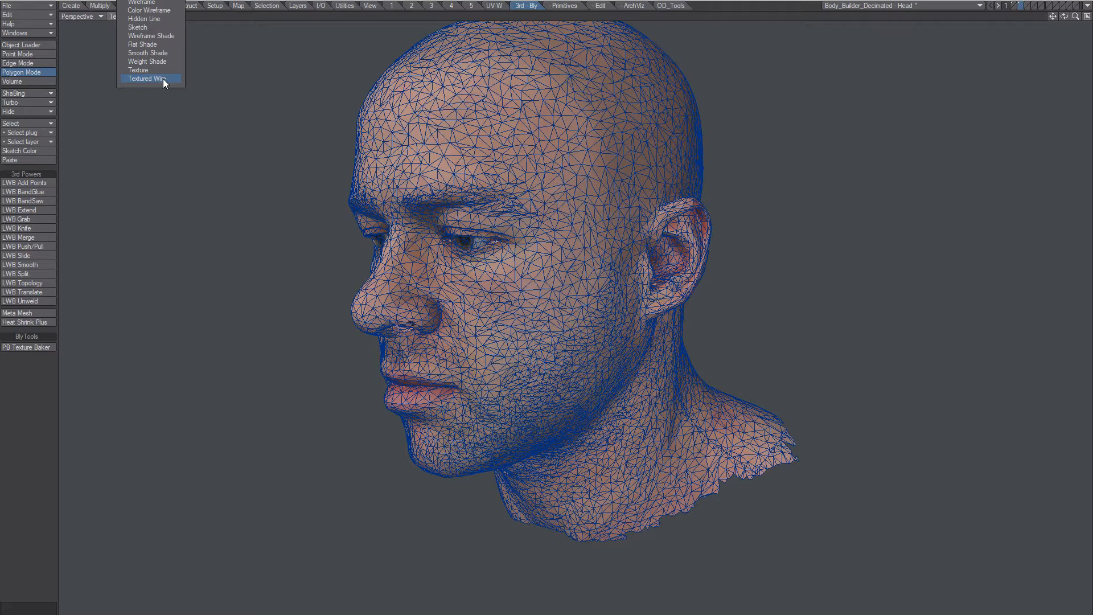
pyautogui.click(162, 70)
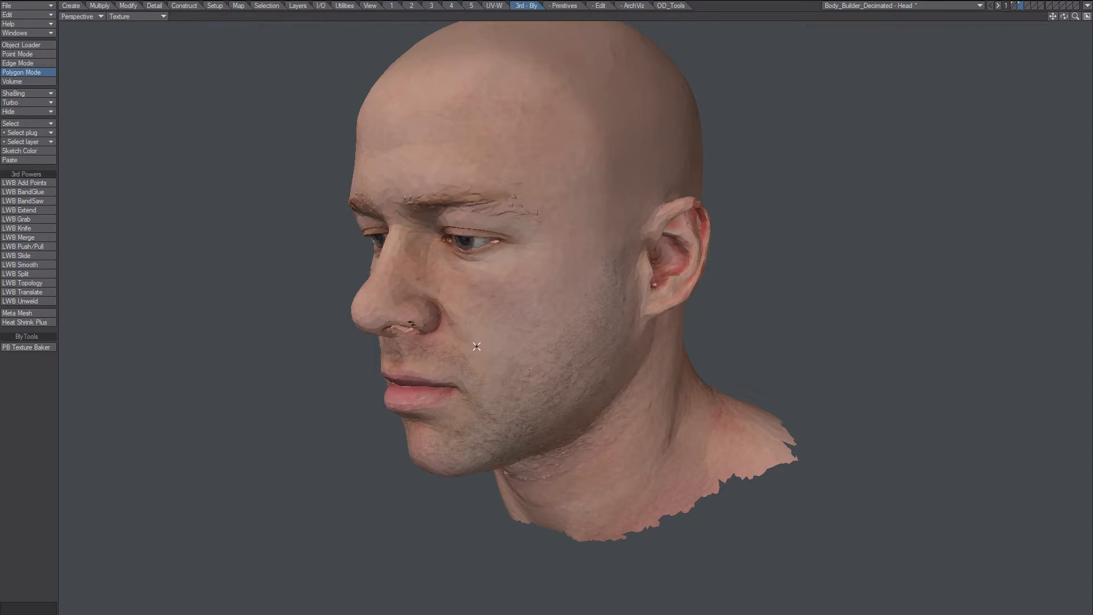
# Orbit and zoom the Perspective view close in on the ear's texture.
pyautogui.keyDown('alt'); pyautogui.moveTo(689, 306); pyautogui.dragTo(508, 331); pyautogui.keyUp('alt')
pyautogui.keyDown('alt'); pyautogui.moveTo(649, 286); pyautogui.dragTo(602, 283); pyautogui.keyUp('alt')
pyautogui.keyDown('ctrl'); pyautogui.keyDown('alt'); pyautogui.moveTo(584, 246); pyautogui.dragTo(645, 219); pyautogui.keyUp('alt'); pyautogui.keyUp('ctrl')
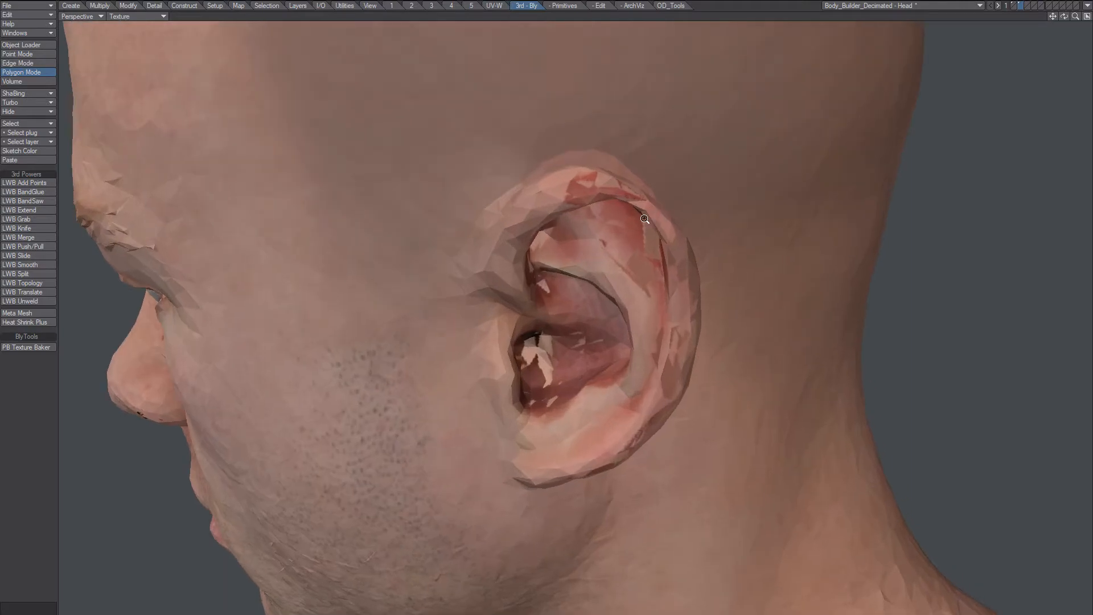
pyautogui.keyDown('alt'); pyautogui.moveTo(641, 302); pyautogui.dragTo(588, 268); pyautogui.keyUp('alt')
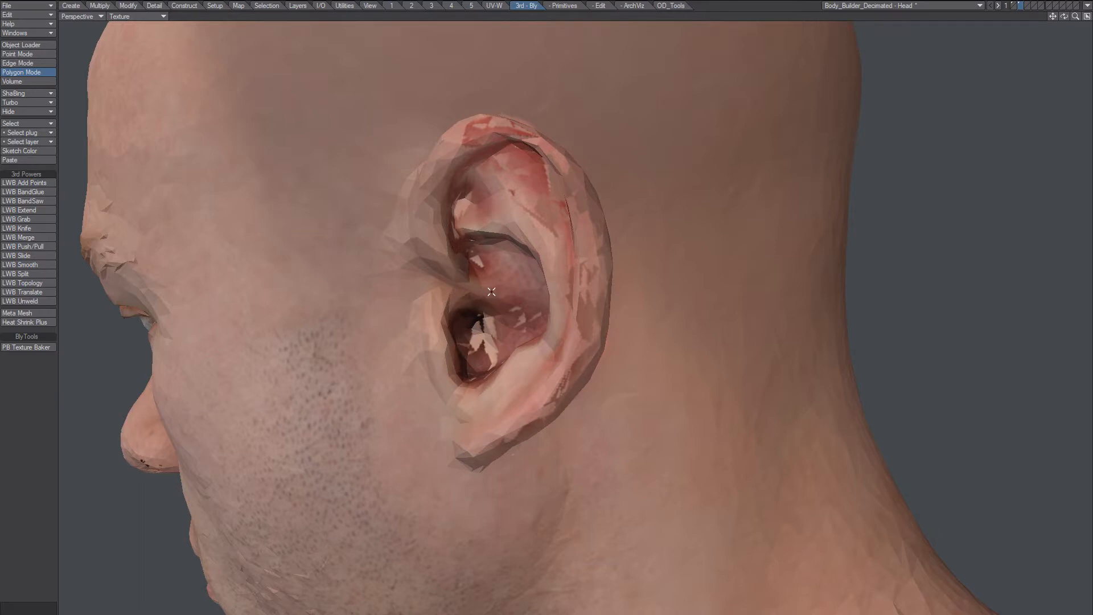
pyautogui.keyDown('alt'); pyautogui.moveTo(552, 279); pyautogui.dragTo(442, 372); pyautogui.keyUp('alt')
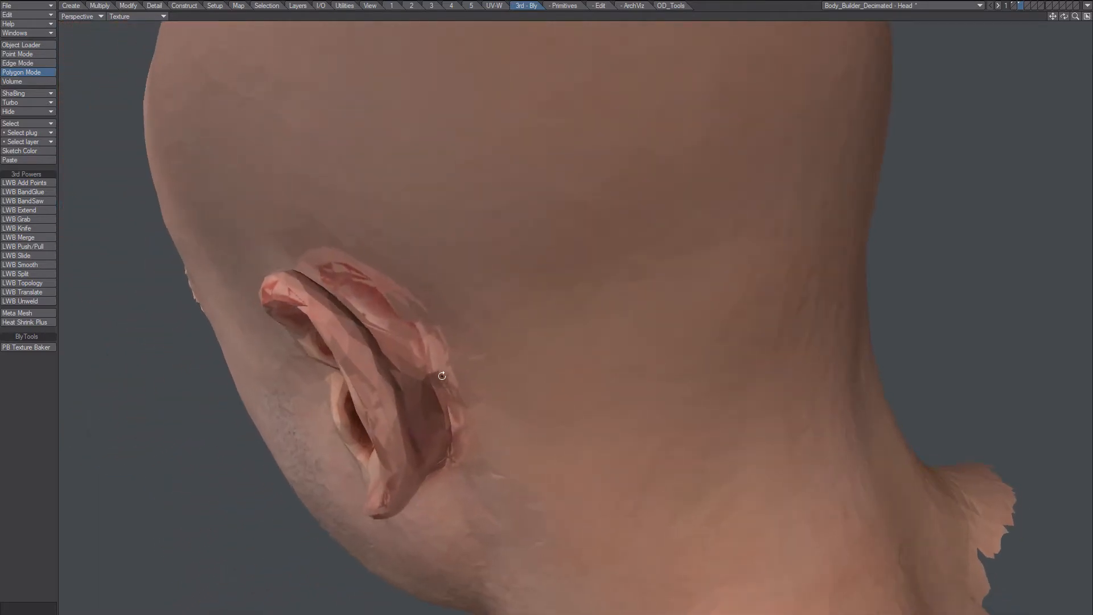
pyautogui.keyDown('ctrl'); pyautogui.keyDown('alt'); pyautogui.moveTo(403, 312); pyautogui.dragTo(422, 309); pyautogui.keyUp('alt'); pyautogui.keyUp('ctrl')
# Inspect behind the ear, clearing stray selections, then return to the OBJ folder window.
pyautogui.moveTo(328, 245)
pyautogui.mouseDown()
pyautogui.moveTo(337, 270)
pyautogui.moveTo(393, 305)
pyautogui.mouseUp()
pyautogui.press('/')
pyautogui.keyDown('alt'); pyautogui.moveTo(426, 344); pyautogui.dragTo(438, 284); pyautogui.keyUp('alt')
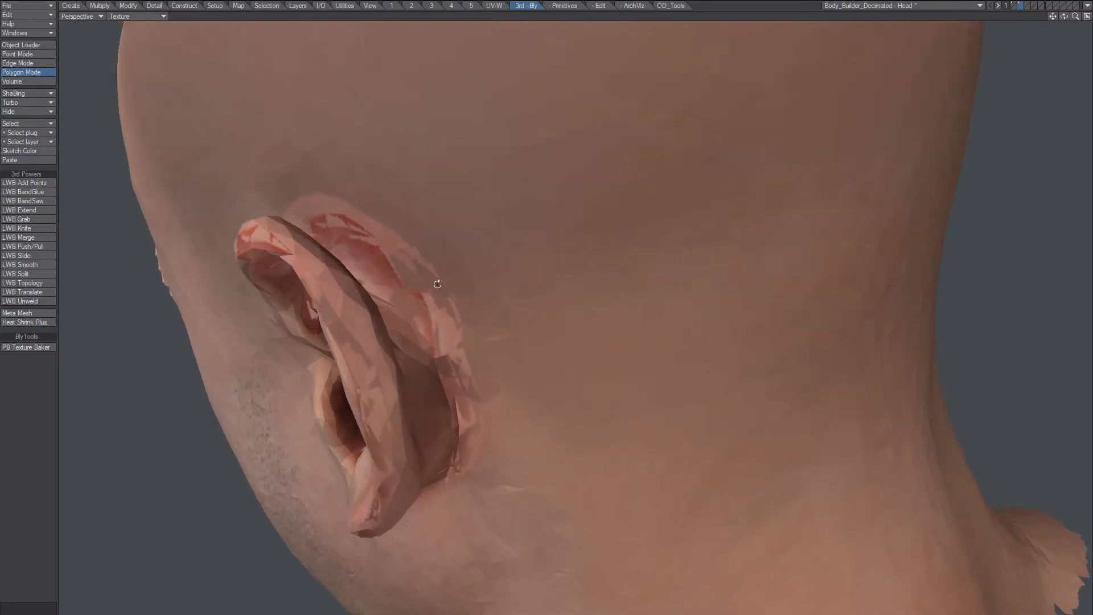
pyautogui.moveTo(414, 246)
pyautogui.mouseDown()
pyautogui.moveTo(431, 287)
pyautogui.moveTo(378, 228)
pyautogui.moveTo(439, 227)
pyautogui.moveTo(424, 249)
pyautogui.moveTo(595, 210)
pyautogui.moveTo(662, 275)
pyautogui.moveTo(582, 308)
pyautogui.moveTo(600, 285)
pyautogui.moveTo(543, 321)
pyautogui.moveTo(628, 354)
pyautogui.moveTo(494, 340)
pyautogui.moveTo(500, 326)
pyautogui.moveTo(480, 337)
pyautogui.moveTo(520, 420)
pyautogui.moveTo(749, 281)
pyautogui.moveTo(717, 262)
pyautogui.mouseUp()
pyautogui.press('/')
pyautogui.scroll(-3, 581, 284)
pyautogui.keyDown('alt'); pyautogui.keyDown('shift'); pyautogui.moveTo(596, 322); pyautogui.dragTo(593, 295); pyautogui.keyUp('shift'); pyautogui.keyUp('alt')
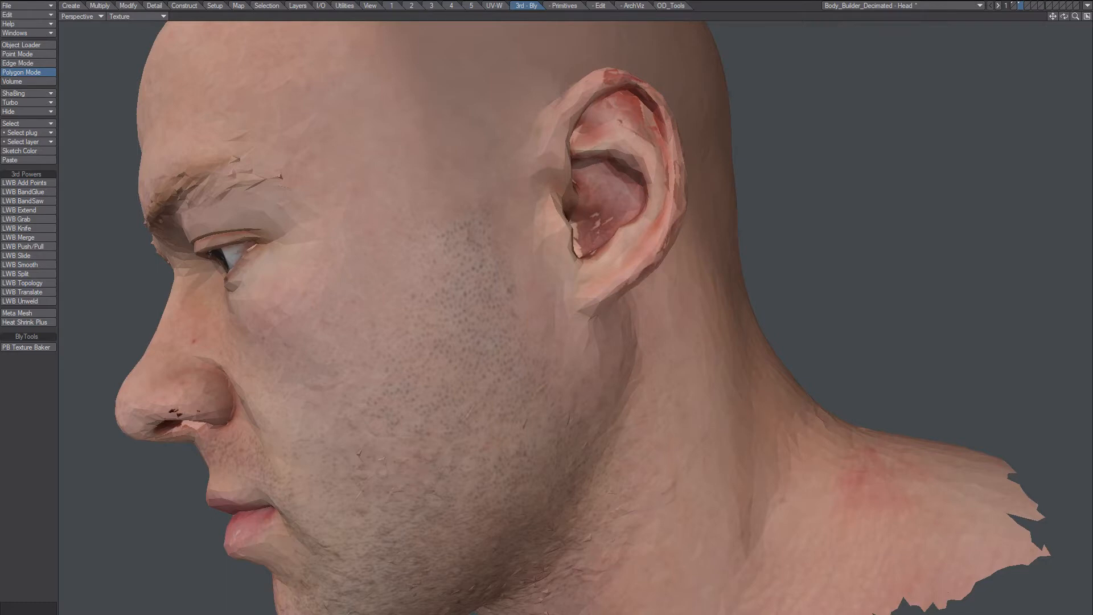
pyautogui.hotkey('alt', 'Tab')
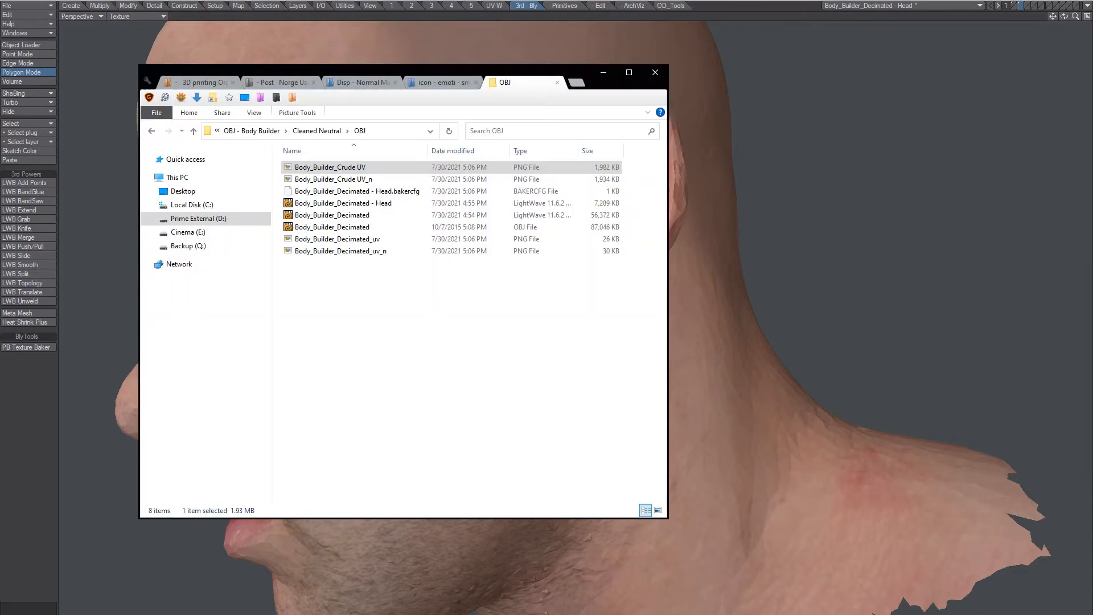
# Open Body_Builder_Crude UV.png in Adobe Photoshop CS3 via Open with.
pyautogui.moveTo(349, 168); pyautogui.dragTo(419, 398)
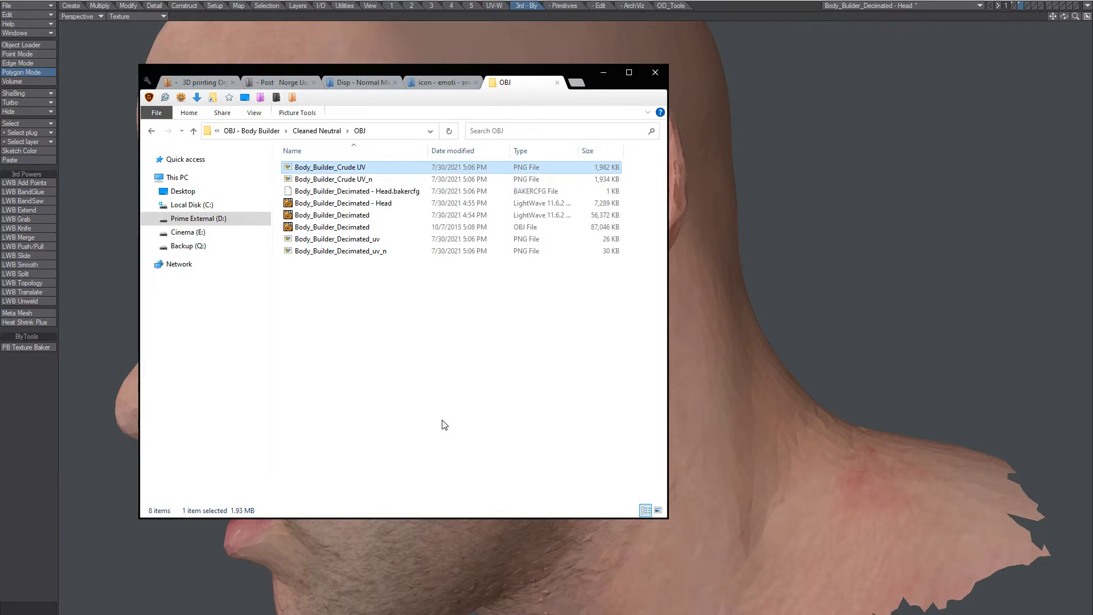
pyautogui.hotkey('shift', 'F10')
pyautogui.press('h')
pyautogui.press('Return')
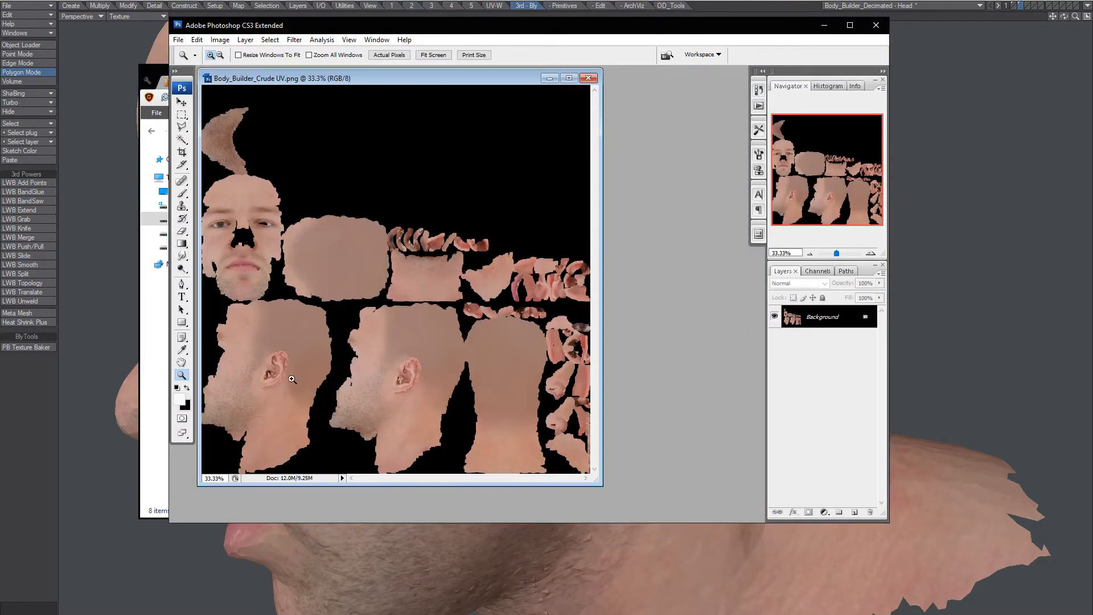
# Zoom the left ear on the UV texture to 300% and switch to a small brush.
pyautogui.moveTo(234, 332); pyautogui.dragTo(319, 424)
pyautogui.moveTo(401, 308); pyautogui.dragTo(479, 363)
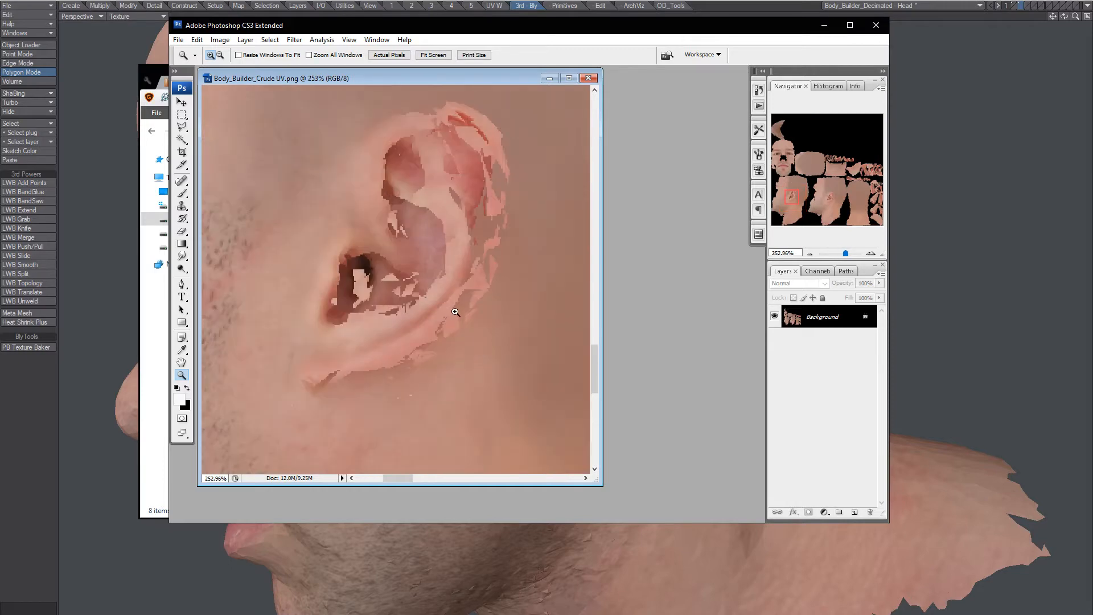
pyautogui.moveTo(471, 270); pyautogui.dragTo(410, 322)
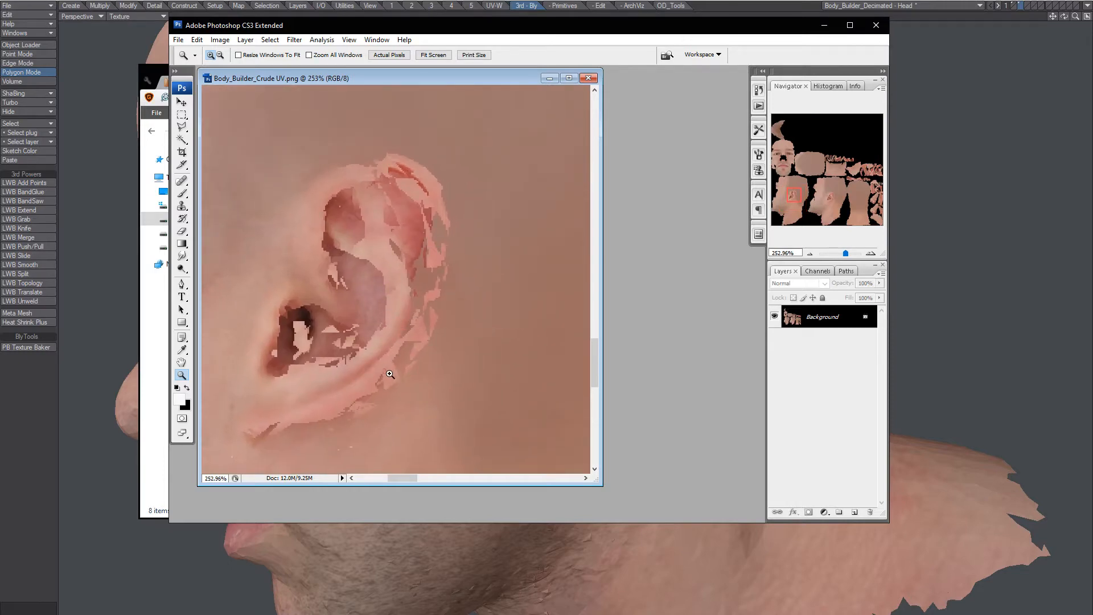
pyautogui.click(387, 352)
pyautogui.moveTo(394, 353); pyautogui.dragTo(434, 405)
pyautogui.press('b')
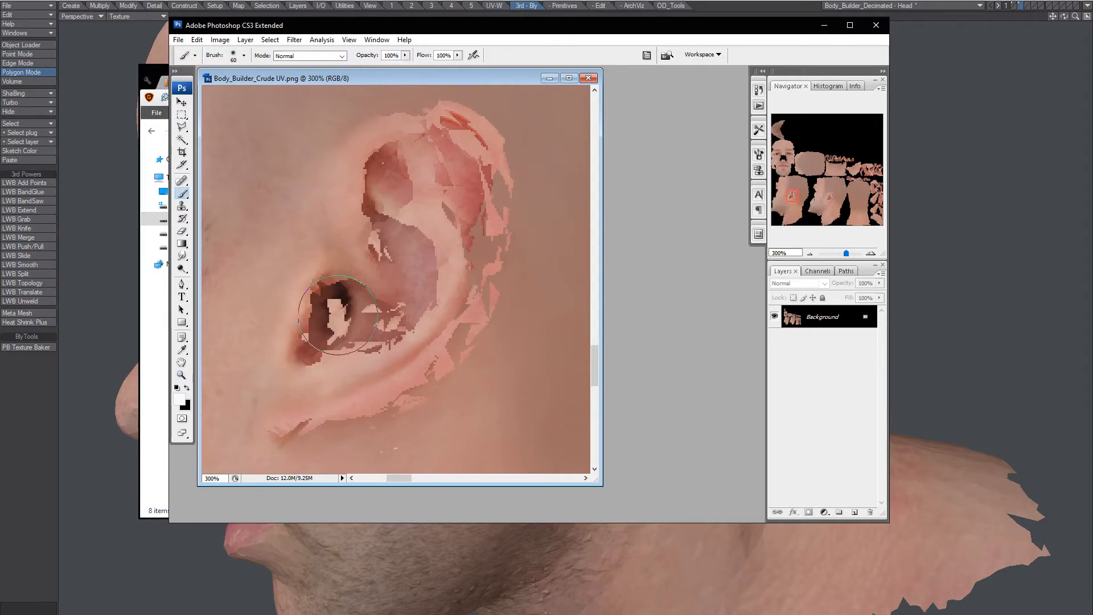
pyautogui.press('[')
pyautogui.press('[')
pyautogui.press('[')
pyautogui.press('[')
pyautogui.press('[')
pyautogui.press('[')
pyautogui.press('[')
# Sample dark canal tones and paint them down into the ear canal.
pyautogui.keyDown('alt'); pyautogui.click(344, 288); pyautogui.keyUp('alt')
pyautogui.moveTo(342, 294); pyautogui.dragTo(336, 331)
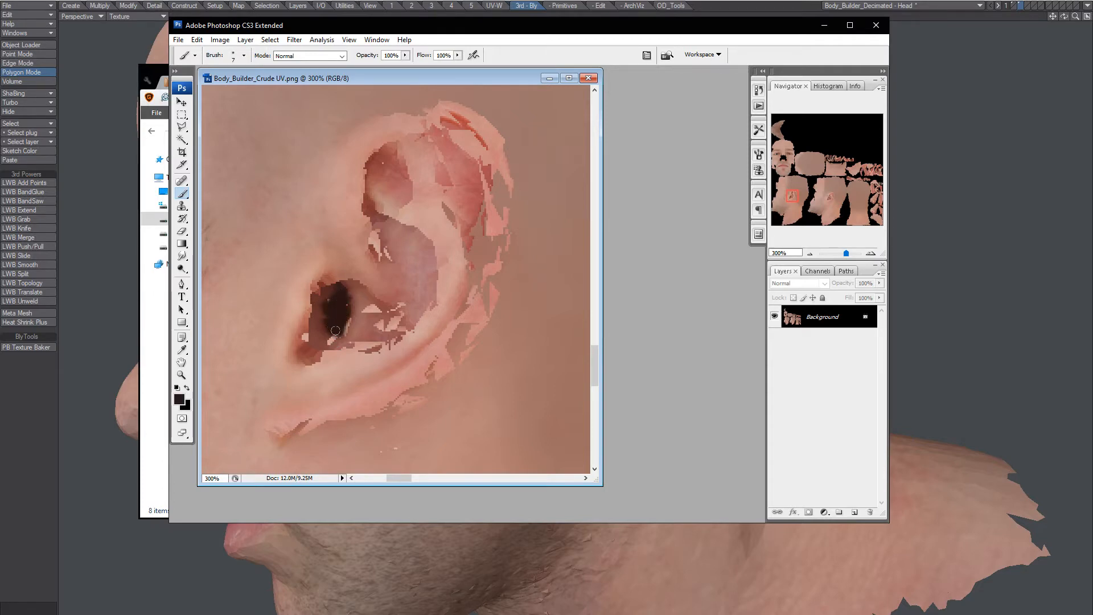
pyautogui.keyDown('alt'); pyautogui.click(332, 336); pyautogui.keyUp('alt')
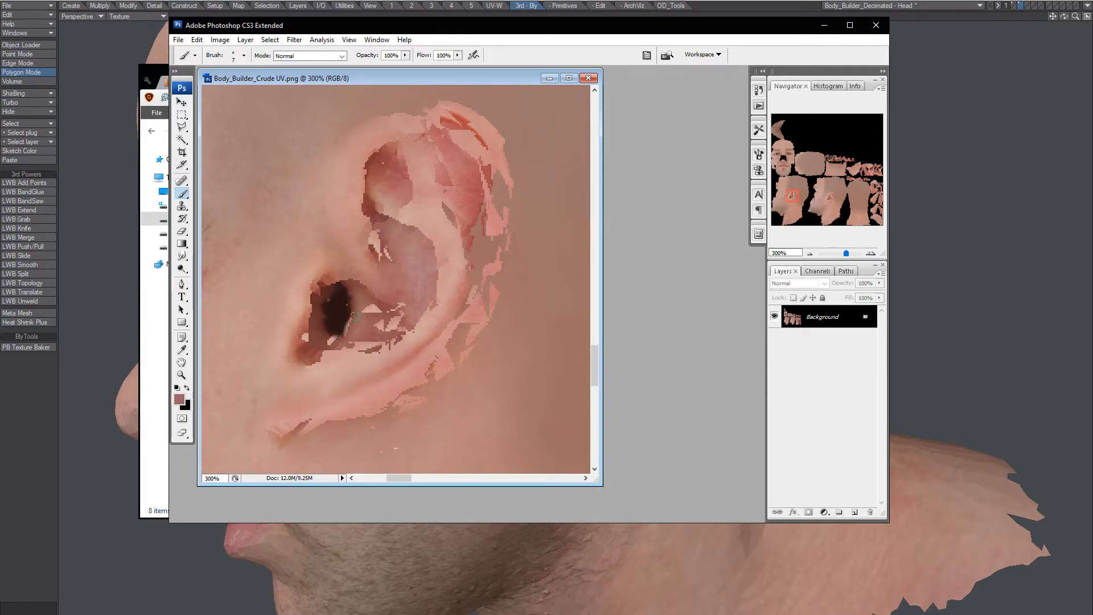
pyautogui.keyDown('alt'); pyautogui.click(321, 331); pyautogui.keyUp('alt')
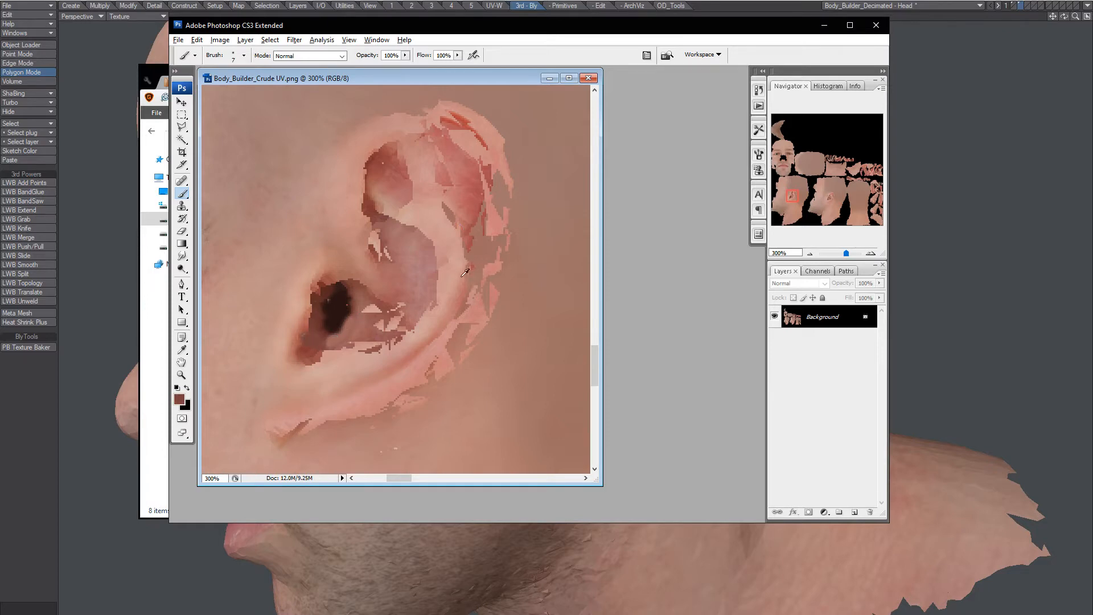
# Paint sampled light skin and pink over the ragged ear rim, down to the lobe and top.
pyautogui.keyDown('alt'); pyautogui.click(465, 273); pyautogui.keyUp('alt')
pyautogui.moveTo(468, 276); pyautogui.dragTo(480, 189)
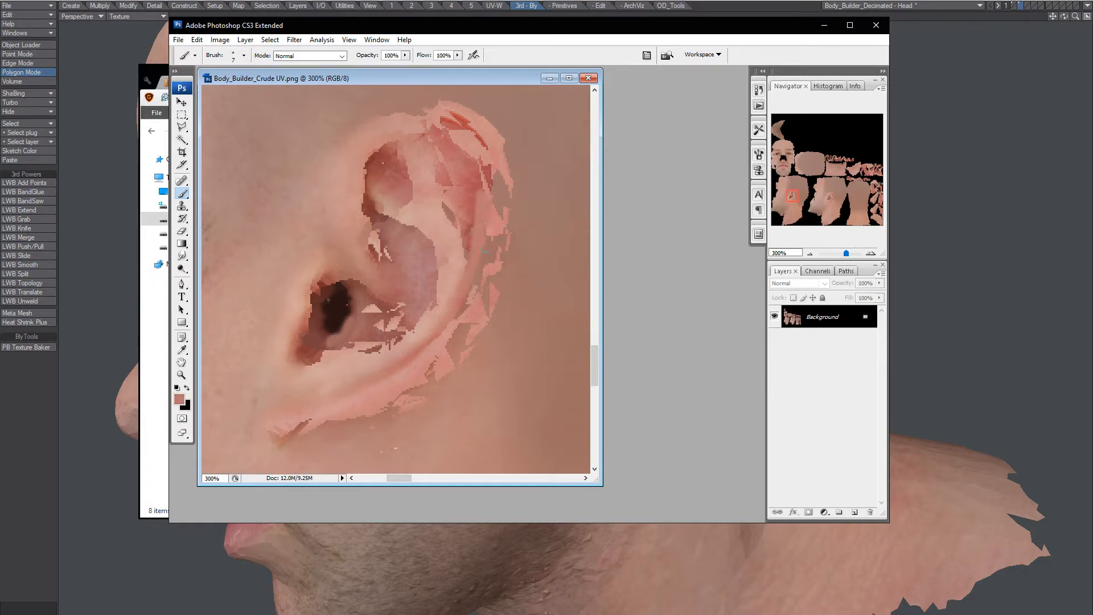
pyautogui.moveTo(484, 250); pyautogui.dragTo(487, 227)
pyautogui.keyDown('alt'); pyautogui.click(443, 356); pyautogui.keyUp('alt')
pyautogui.moveTo(444, 360)
pyautogui.mouseDown()
pyautogui.moveTo(466, 311)
pyautogui.moveTo(487, 296)
pyautogui.moveTo(502, 199)
pyautogui.moveTo(507, 219)
pyautogui.mouseUp()
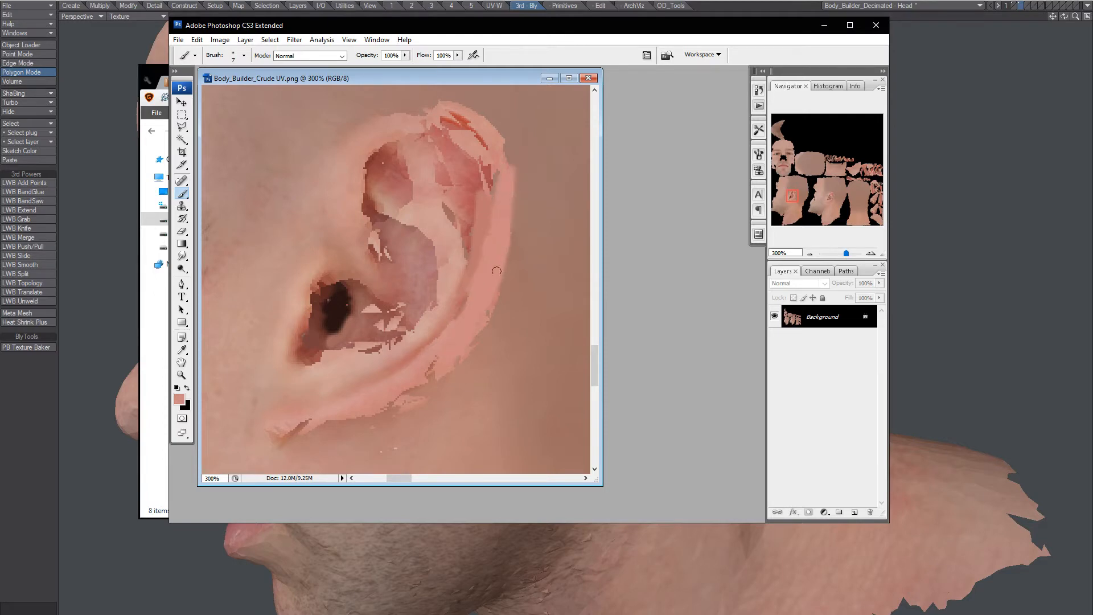
pyautogui.moveTo(497, 270)
pyautogui.mouseDown()
pyautogui.moveTo(487, 312)
pyautogui.moveTo(406, 391)
pyautogui.moveTo(411, 398)
pyautogui.moveTo(293, 432)
pyautogui.moveTo(404, 398)
pyautogui.moveTo(445, 367)
pyautogui.mouseUp()
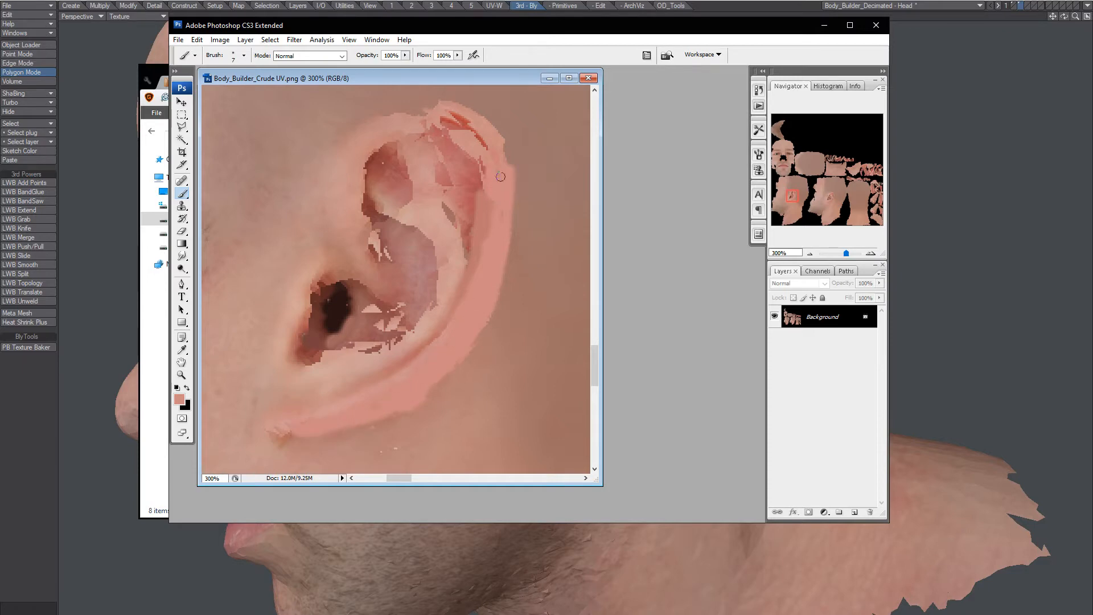
pyautogui.moveTo(443, 111)
pyautogui.mouseDown()
pyautogui.moveTo(481, 145)
pyautogui.moveTo(409, 107)
pyautogui.moveTo(377, 112)
pyautogui.moveTo(412, 115)
pyautogui.mouseUp()
pyautogui.keyDown('alt'); pyautogui.click(437, 107); pyautogui.keyUp('alt')
pyautogui.keyDown('alt'); pyautogui.click(439, 107); pyautogui.keyUp('alt')
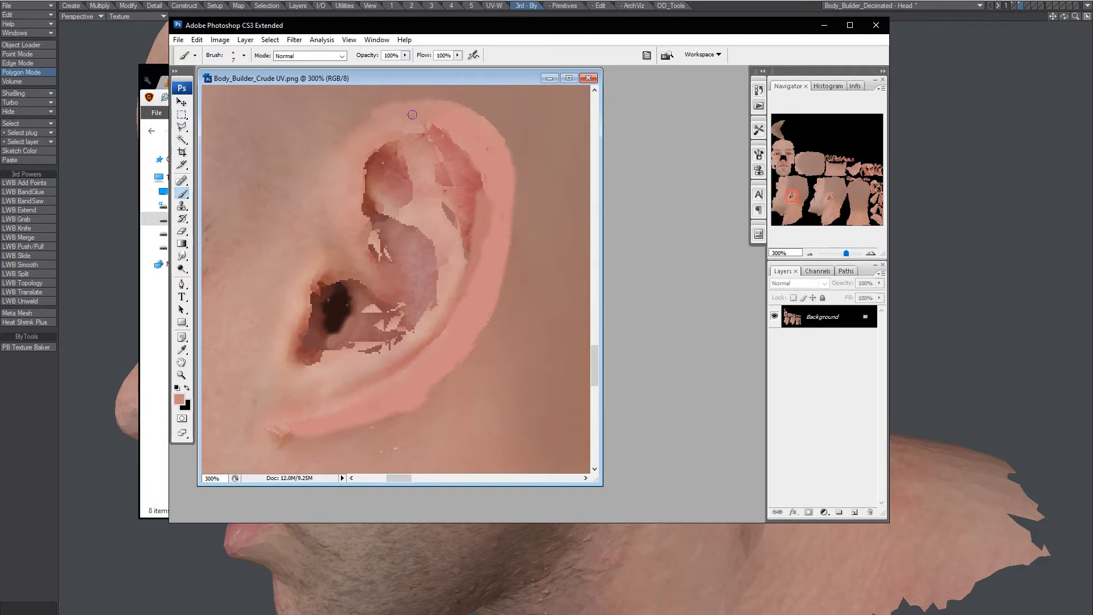
# Paint a dark reddish stroke down the inner ear's left edge.
pyautogui.keyDown('alt'); pyautogui.click(394, 236); pyautogui.keyUp('alt')
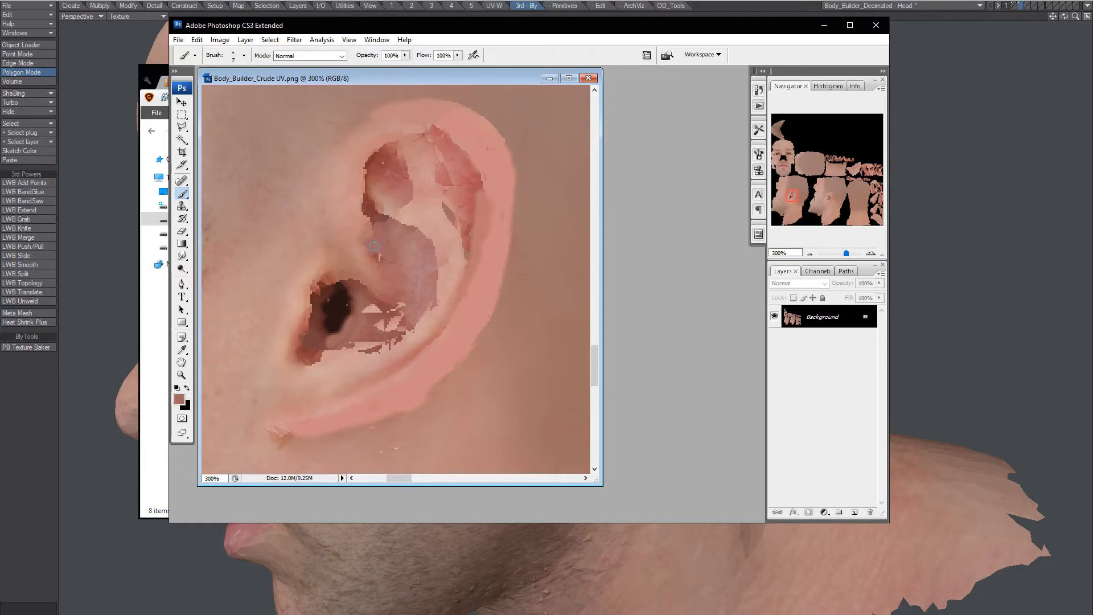
pyautogui.keyDown('alt'); pyautogui.click(379, 210); pyautogui.keyUp('alt')
pyautogui.moveTo(375, 222); pyautogui.dragTo(387, 261)
pyautogui.keyDown('alt'); pyautogui.click(387, 229); pyautogui.keyUp('alt')
# Cover light and dark patches in the ear hollow with sampled reddish and pink tones.
pyautogui.keyDown('alt'); pyautogui.click(430, 321); pyautogui.keyUp('alt')
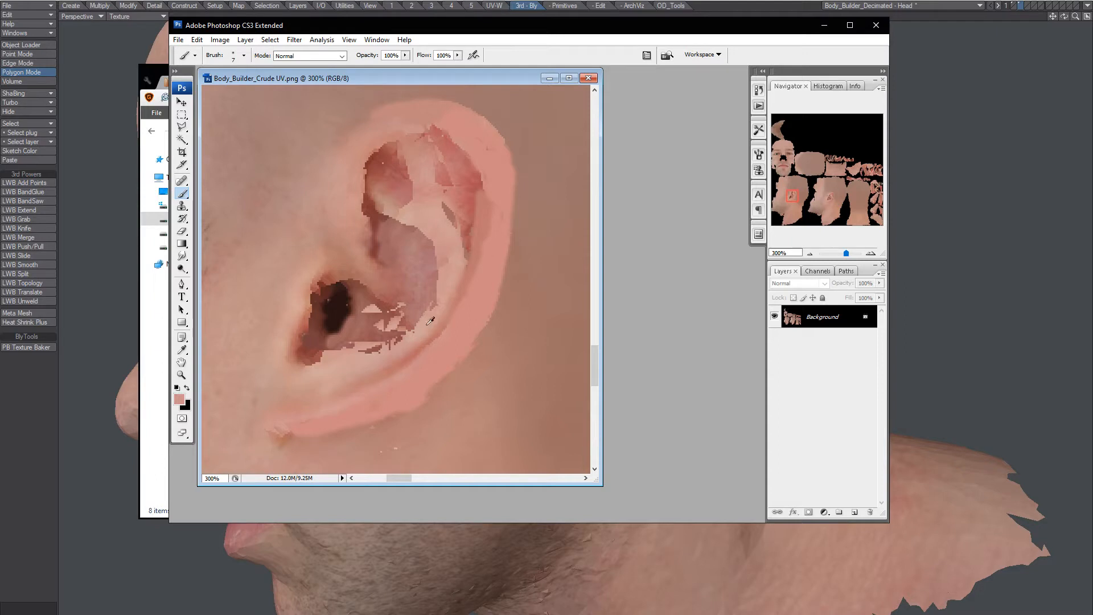
pyautogui.keyDown('alt'); pyautogui.click(371, 324); pyautogui.keyUp('alt')
pyautogui.moveTo(366, 310); pyautogui.dragTo(389, 316)
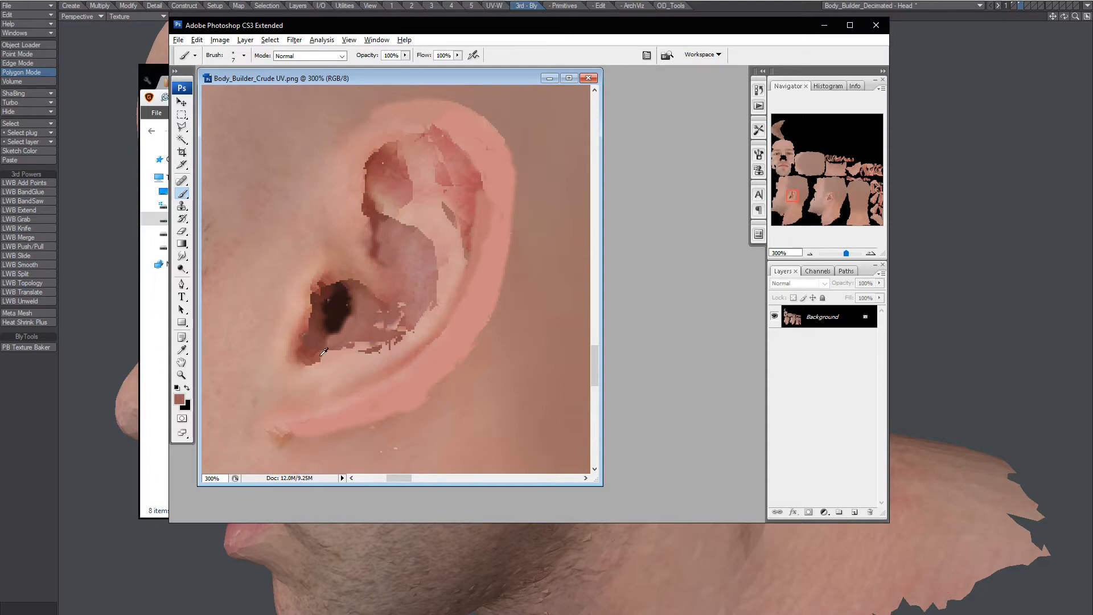
pyautogui.keyDown('alt'); pyautogui.click(350, 341); pyautogui.keyUp('alt')
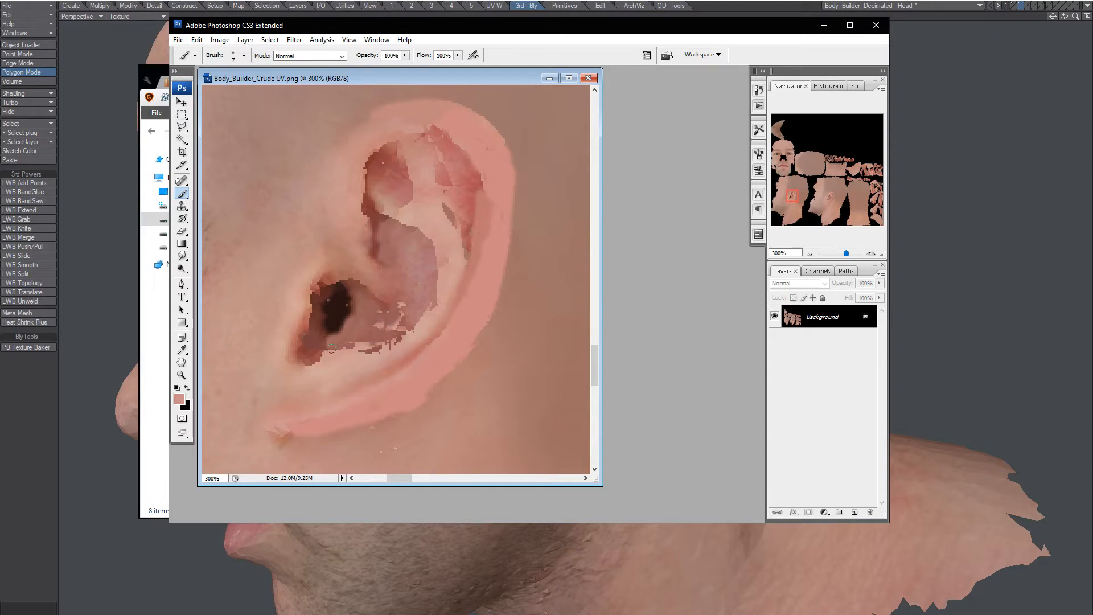
pyautogui.keyDown('alt'); pyautogui.click(379, 334); pyautogui.keyUp('alt')
pyautogui.moveTo(369, 341)
pyautogui.mouseDown()
pyautogui.moveTo(411, 334)
pyautogui.moveTo(387, 350)
pyautogui.moveTo(377, 342)
pyautogui.mouseUp()
pyautogui.keyDown('alt'); pyautogui.click(363, 359); pyautogui.keyUp('alt')
pyautogui.keyDown('alt'); pyautogui.click(364, 351); pyautogui.keyUp('alt')
pyautogui.keyDown('alt'); pyautogui.click(379, 334); pyautogui.keyUp('alt')
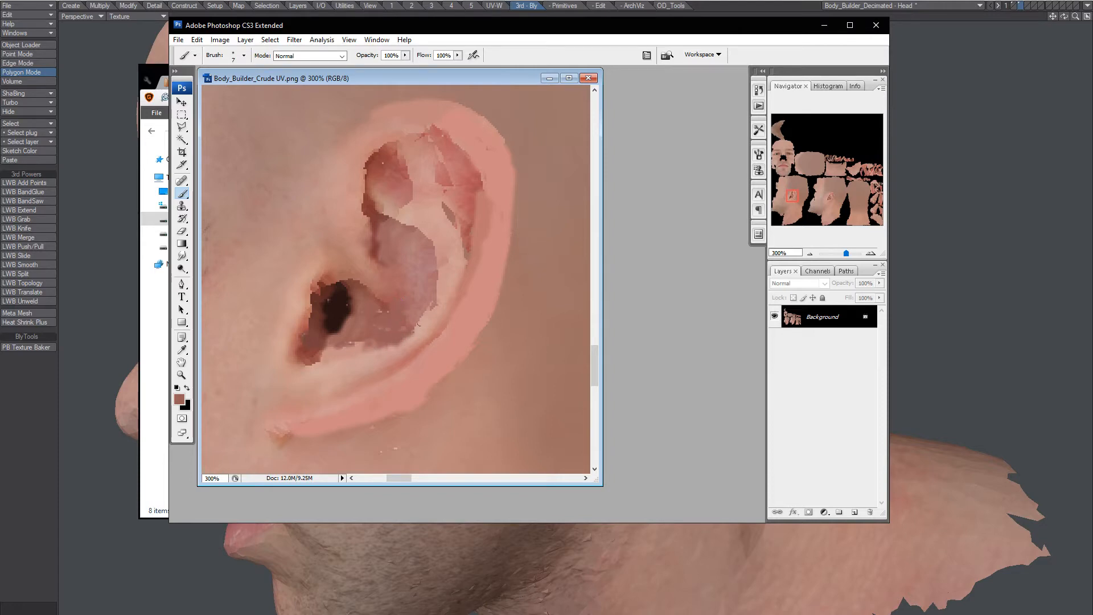
pyautogui.keyDown('alt'); pyautogui.click(428, 296); pyautogui.keyUp('alt')
# Paint reddish-brown and pink along the inner rim edge to smooth it.
pyautogui.keyDown('alt'); pyautogui.click(451, 212); pyautogui.keyUp('alt')
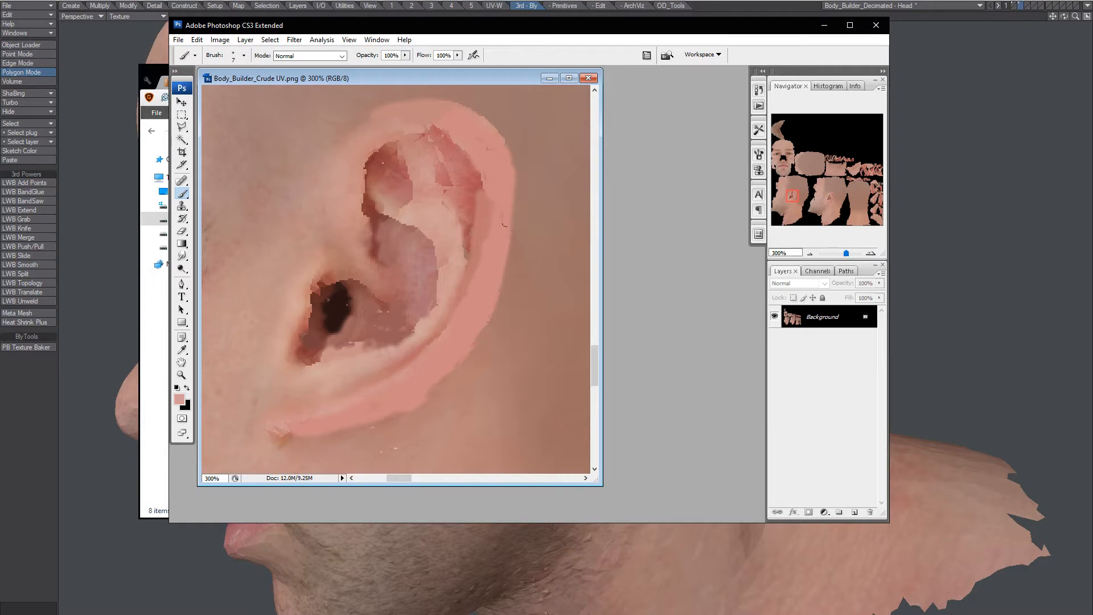
pyautogui.keyDown('alt'); pyautogui.click(472, 213); pyautogui.keyUp('alt')
pyautogui.moveTo(478, 195)
pyautogui.mouseDown()
pyautogui.moveTo(464, 260)
pyautogui.moveTo(465, 249)
pyautogui.mouseUp()
pyautogui.keyDown('alt'); pyautogui.click(467, 220); pyautogui.keyUp('alt')
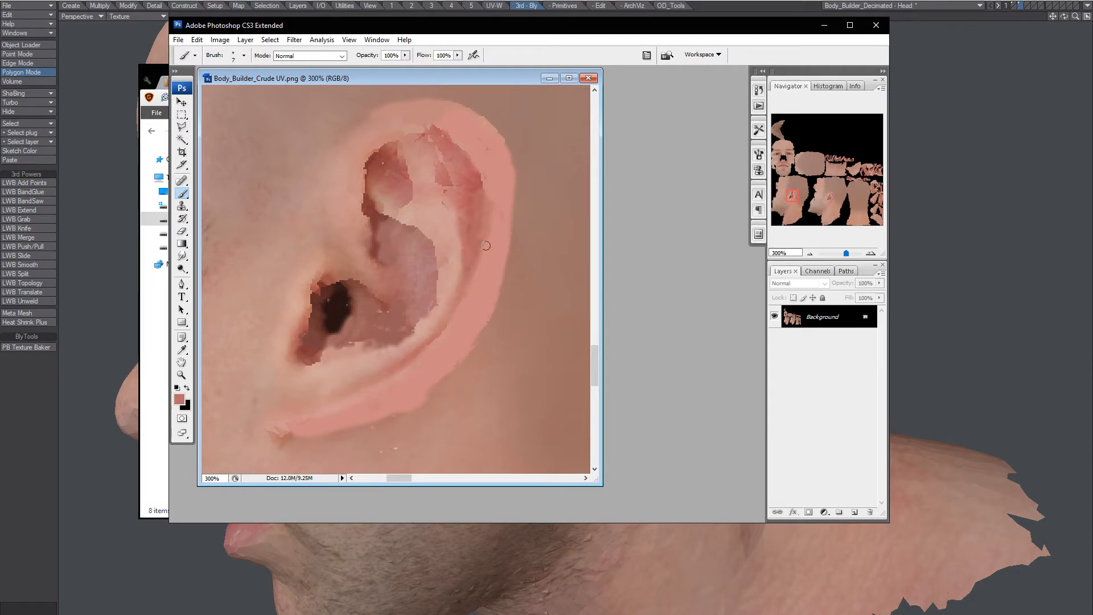
pyautogui.keyDown('alt'); pyautogui.click(497, 224); pyautogui.keyUp('alt')
pyautogui.moveTo(453, 326); pyautogui.dragTo(457, 318)
# Select a rectangle around the ear and set Dust & Scratches radius to 2.
pyautogui.press('m')
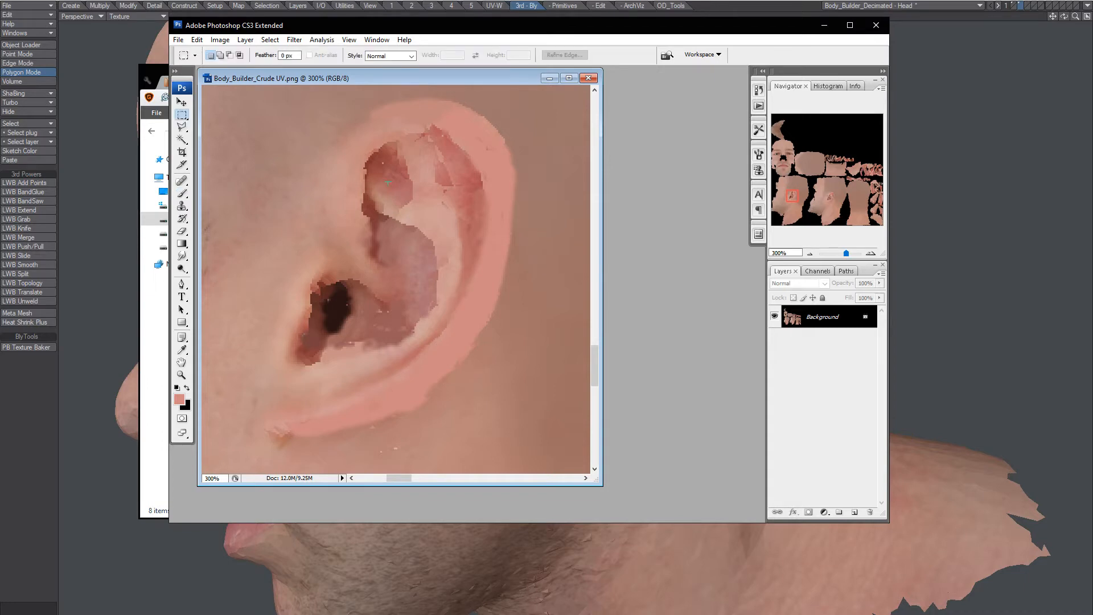
pyautogui.moveTo(524, 429); pyautogui.dragTo(522, 421)
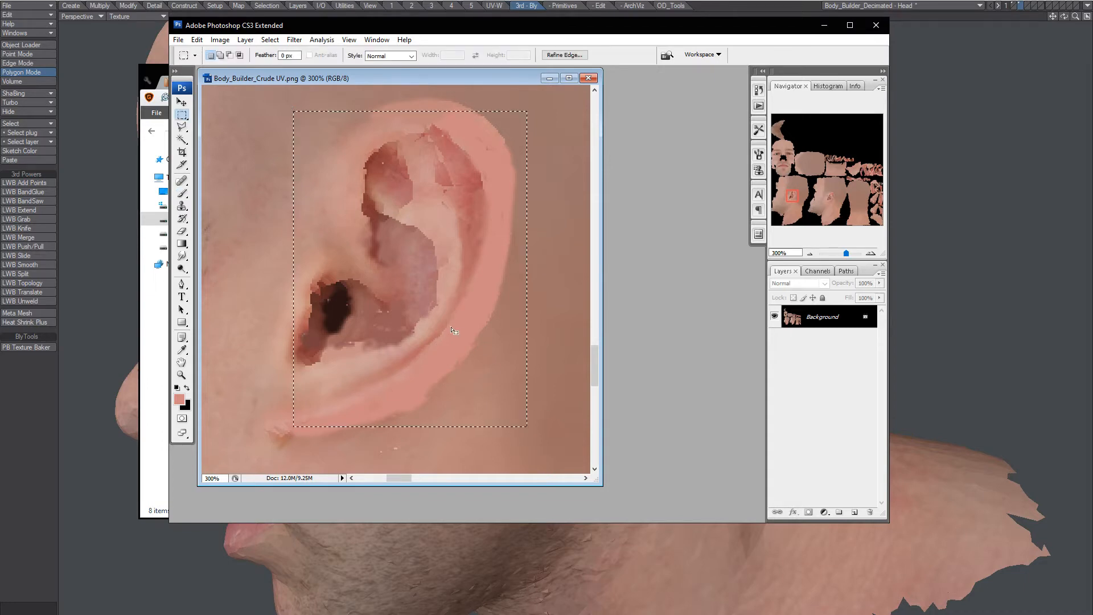
pyautogui.hotkey('ctrl', 'alt', 'f')
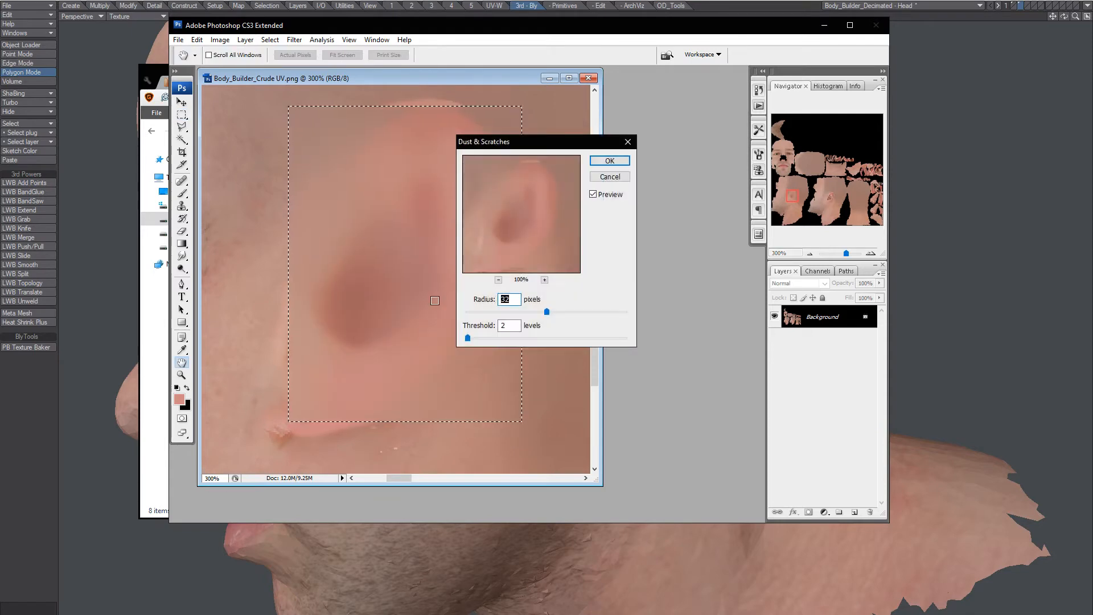
pyautogui.moveTo(470, 337)
pyautogui.mouseDown()
pyautogui.moveTo(474, 312)
pyautogui.moveTo(473, 339)
pyautogui.mouseUp()
pyautogui.click(472, 312)
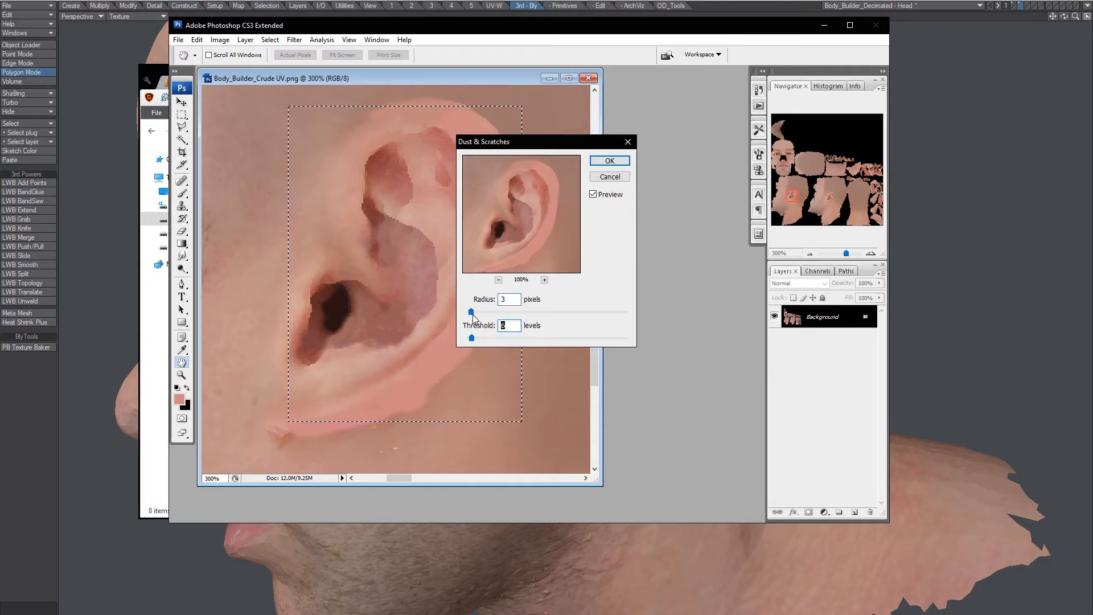
pyautogui.click(471, 312)
pyautogui.write('2')
pyautogui.press('Tab')
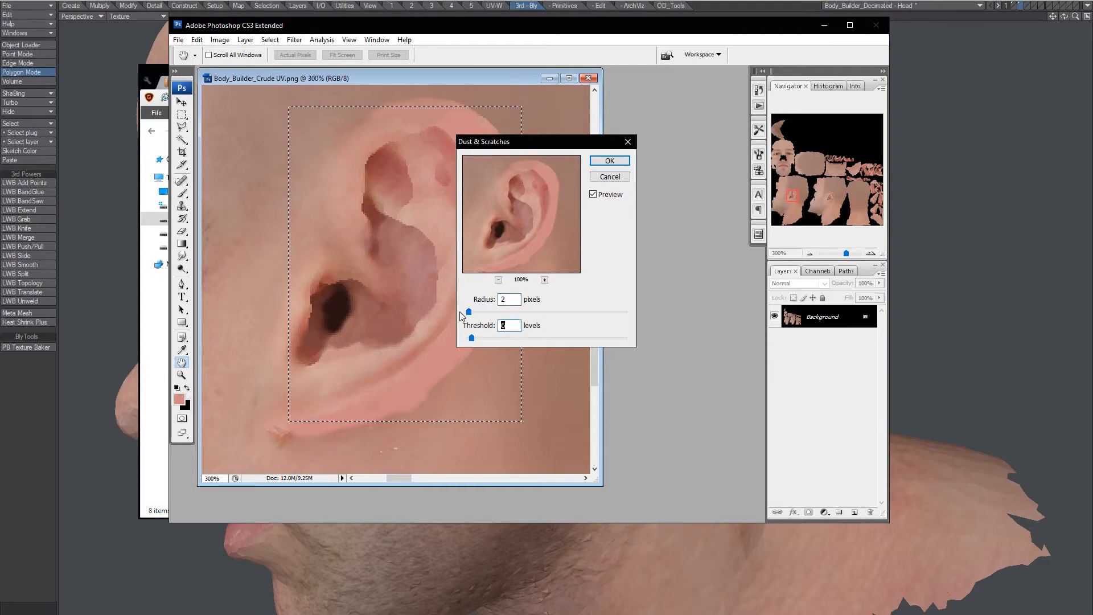
pyautogui.write('2')
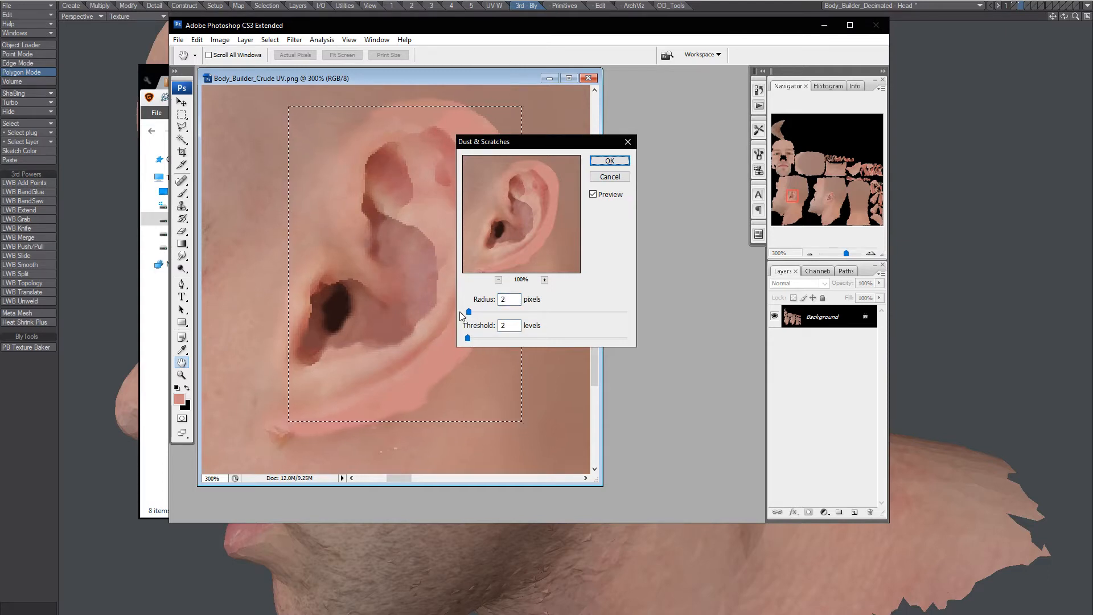
# Compare the preview, raise the threshold to 21, apply the filter and deselect.
pyautogui.click(604, 195)
pyautogui.click(603, 196)
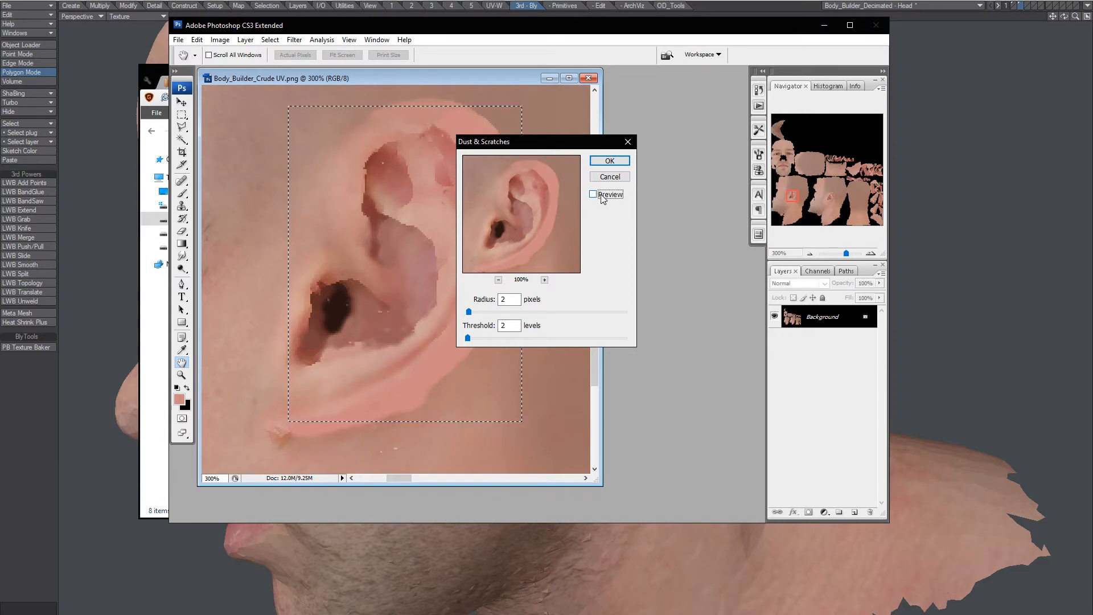
pyautogui.click(473, 338)
pyautogui.moveTo(473, 338)
pyautogui.mouseDown()
pyautogui.moveTo(529, 337)
pyautogui.moveTo(489, 339)
pyautogui.mouseUp()
pyautogui.click(609, 160)
pyautogui.click(500, 328)
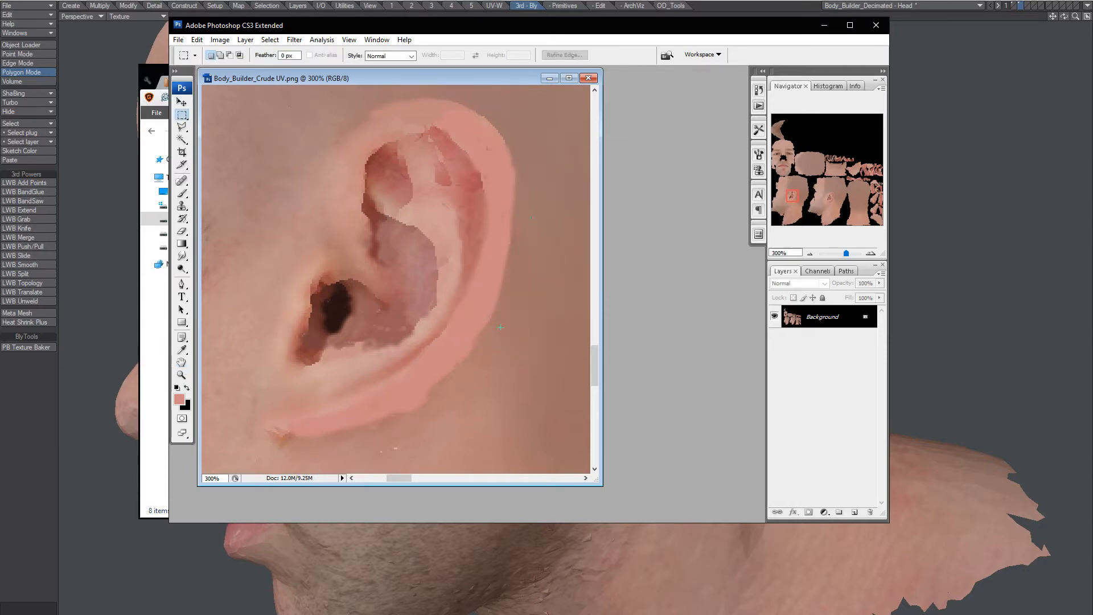
# Save Body_Builder_Crude UV.png, refresh it via LightWave's Image Editor (F6), and orbit to the right ear.
pyautogui.hotkey('ctrl', 's')
pyautogui.click(651, 0)
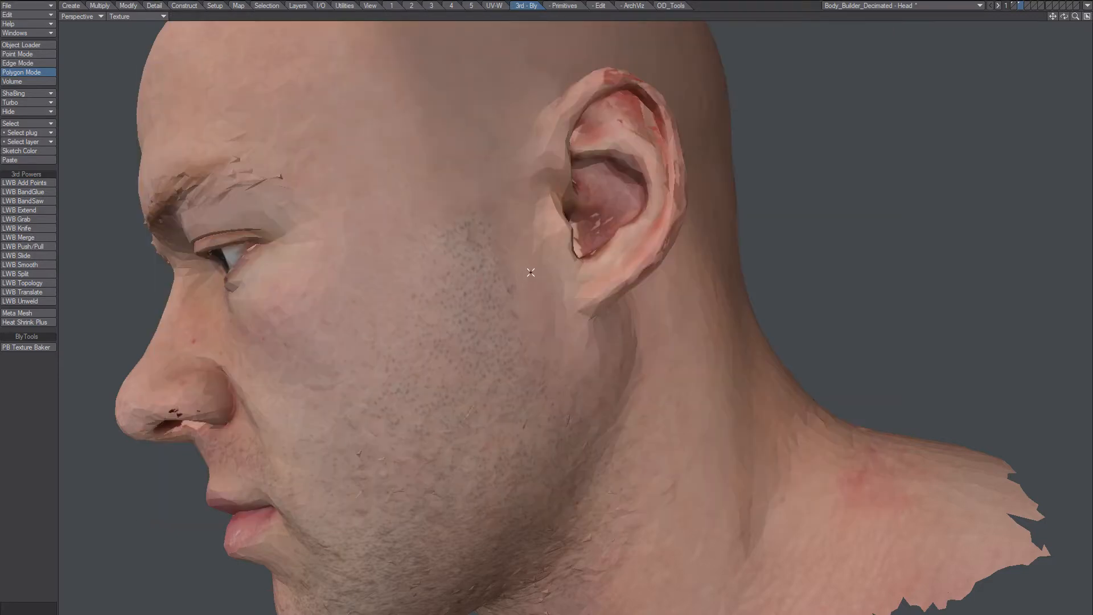
pyautogui.press('F6')
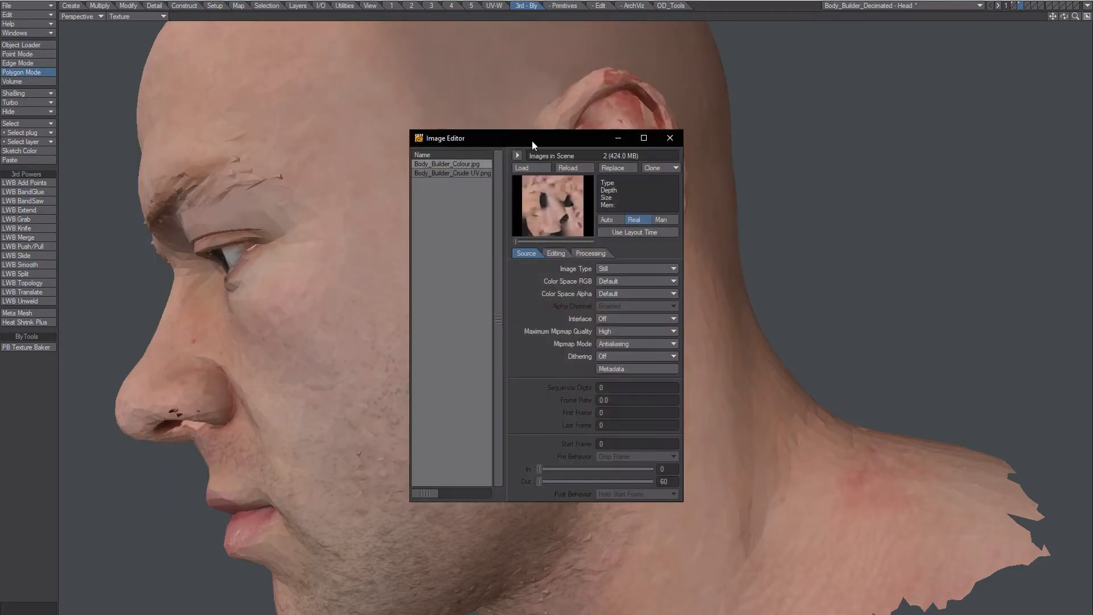
pyautogui.moveTo(532, 141); pyautogui.dragTo(355, 97)
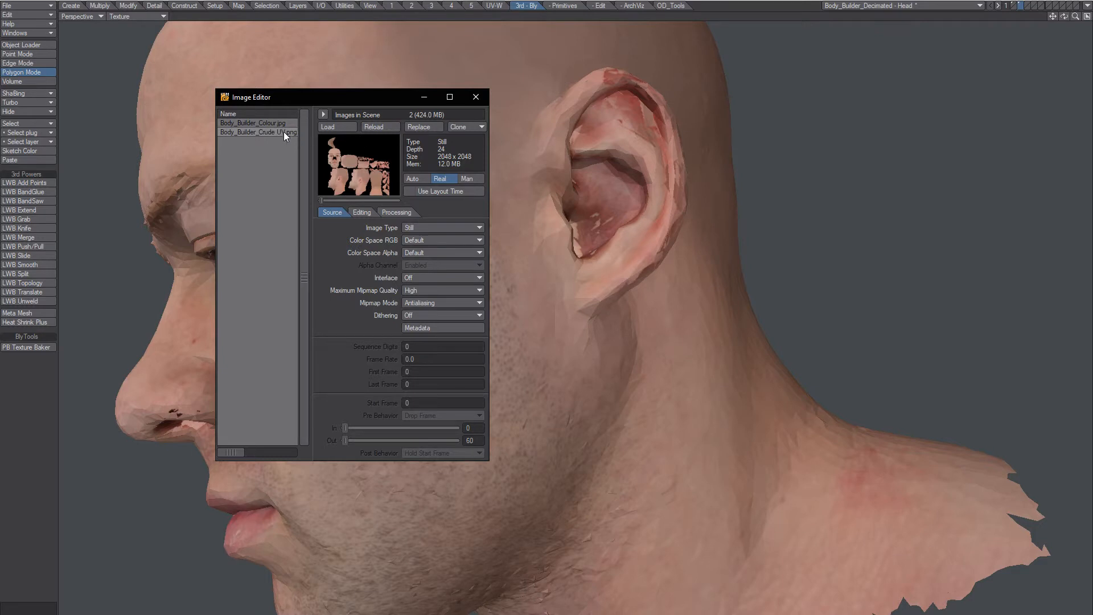
pyautogui.click(475, 97)
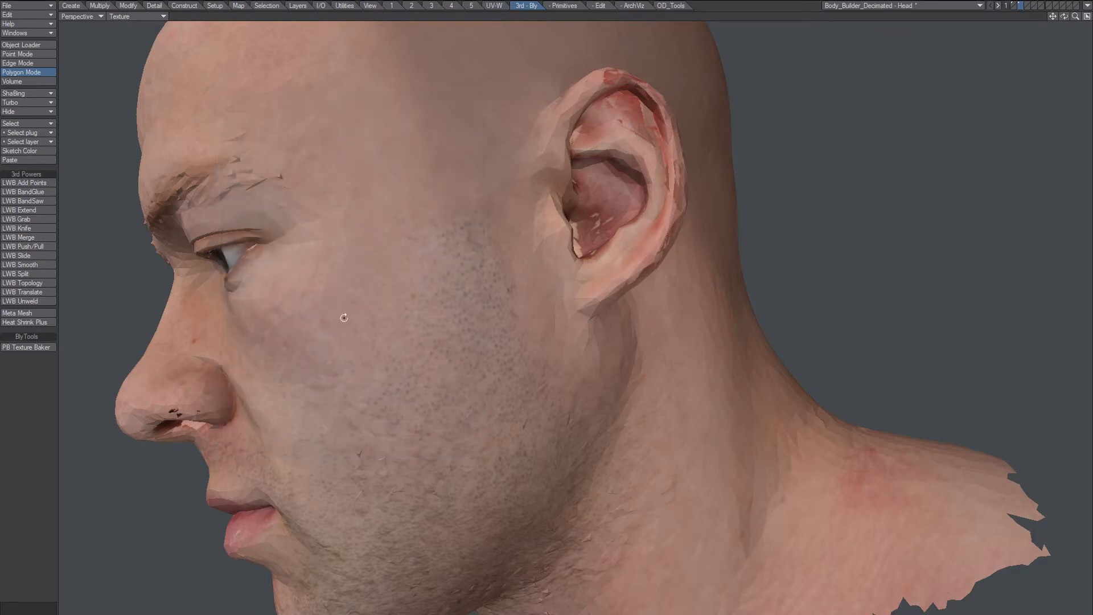
pyautogui.keyDown('alt'); pyautogui.moveTo(344, 317); pyautogui.dragTo(595, 282); pyautogui.keyUp('alt')
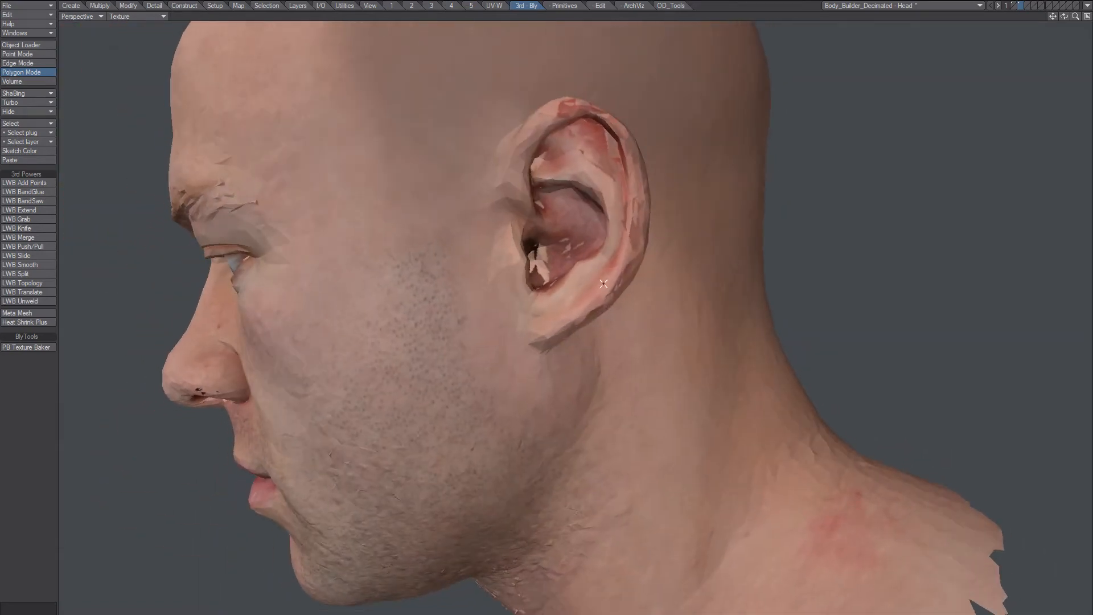
# Back in Photoshop, enlarge the window, pan the UV texture to the second ear, and zoom it to 300%.
pyautogui.hotkey('alt', 'Tab')
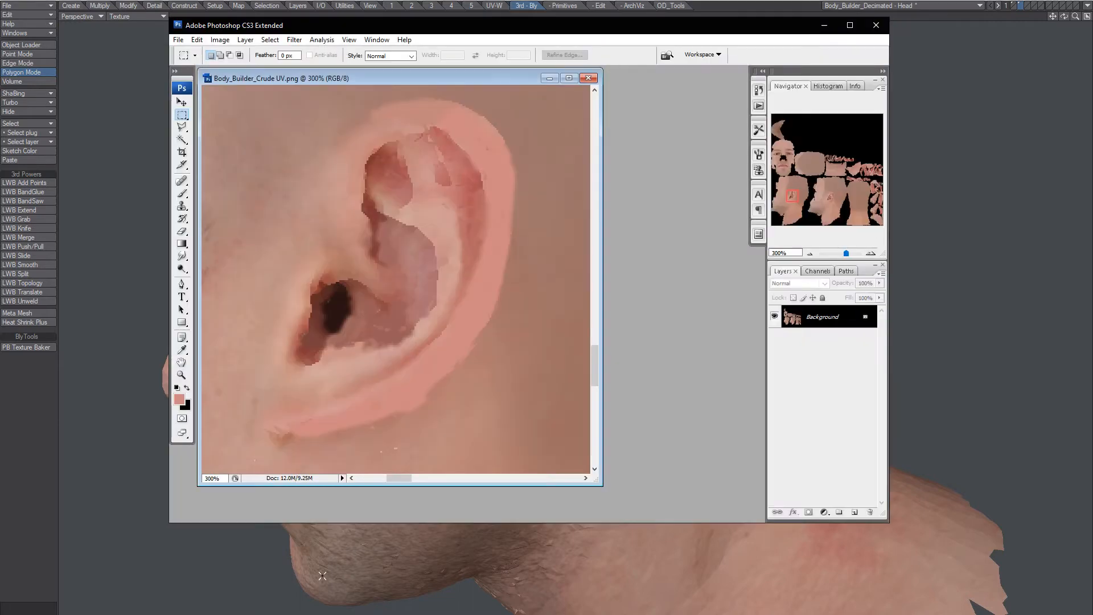
pyautogui.doubleClick(182, 376)
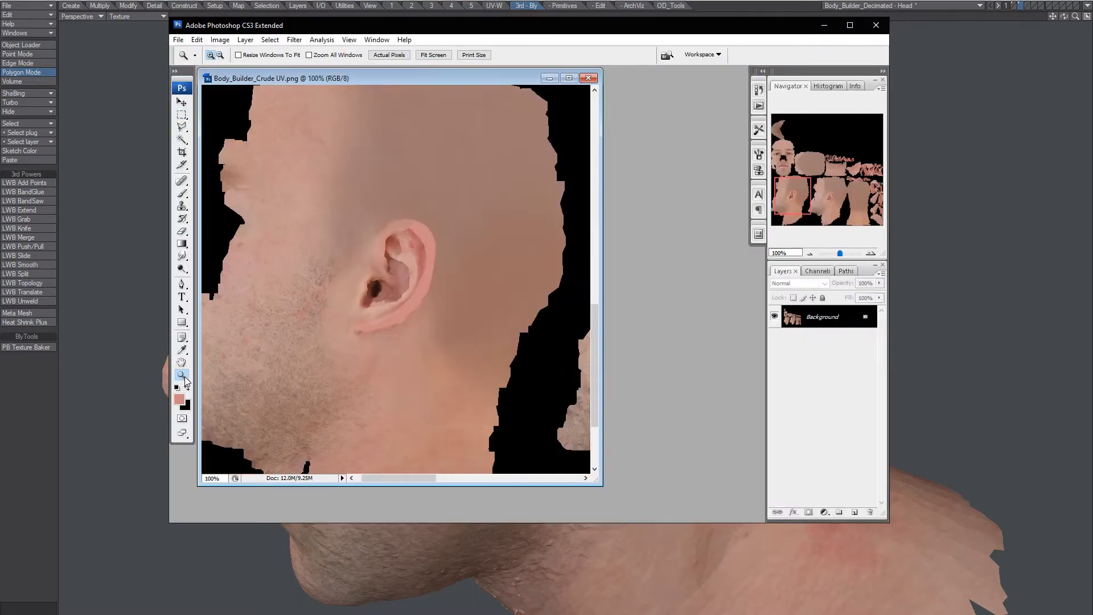
pyautogui.moveTo(564, 344); pyautogui.dragTo(272, 302)
pyautogui.moveTo(470, 245); pyautogui.dragTo(401, 276)
pyautogui.moveTo(450, 305); pyautogui.dragTo(561, 319)
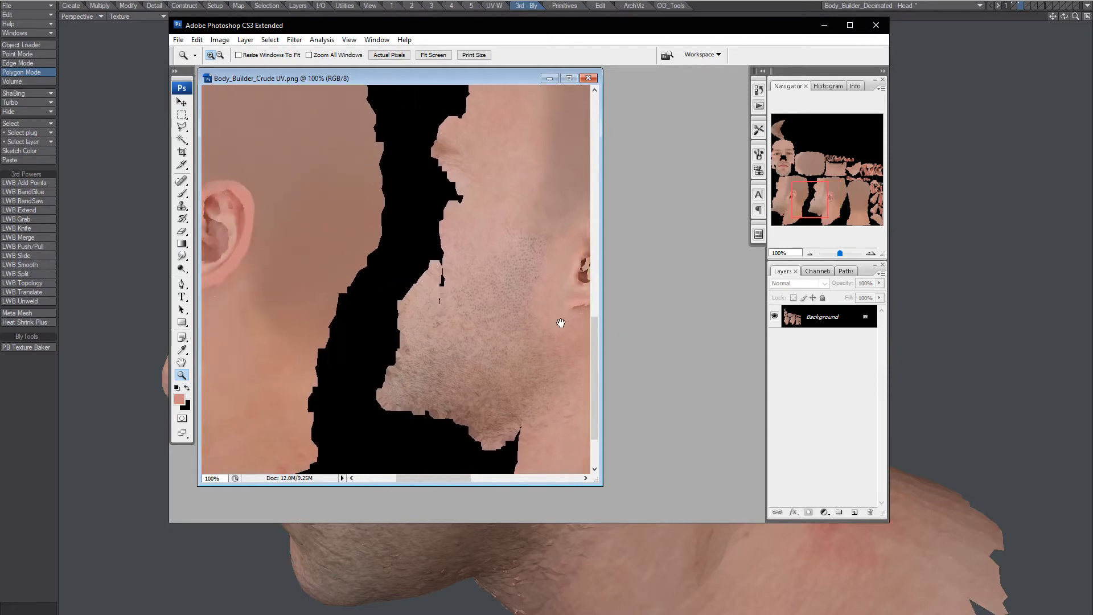
pyautogui.moveTo(592, 484); pyautogui.dragTo(763, 496)
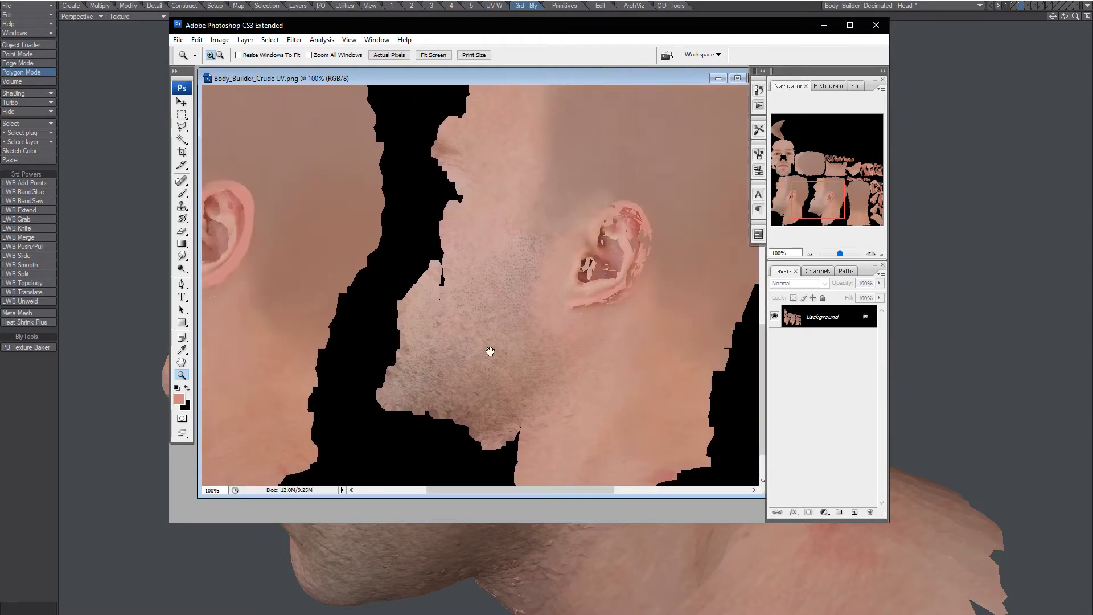
pyautogui.moveTo(487, 353); pyautogui.dragTo(641, 332)
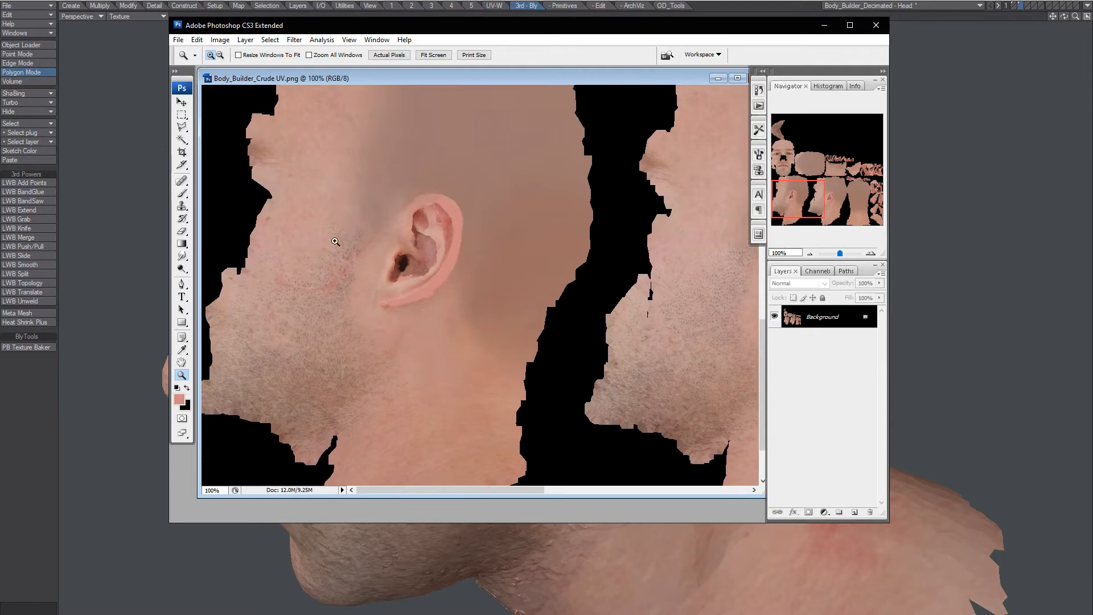
pyautogui.moveTo(681, 299); pyautogui.dragTo(634, 295)
pyautogui.moveTo(668, 235); pyautogui.dragTo(366, 263)
pyautogui.click(544, 282)
pyautogui.click(544, 282)
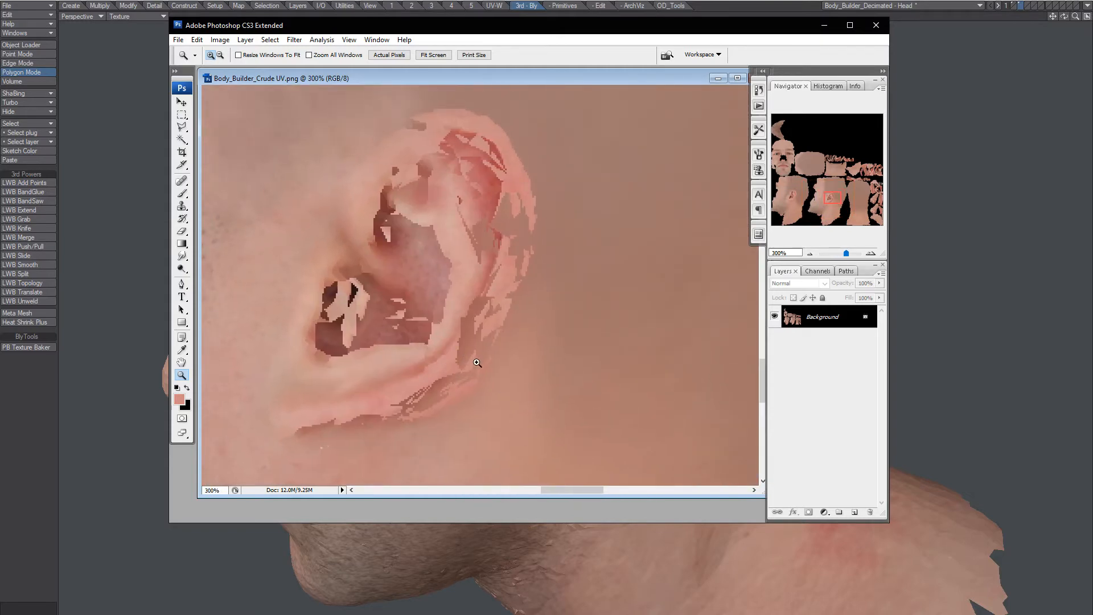
# Brush sampled rim colours over dark gaps on the ear's lower, right and upper rim.
pyautogui.press('b')
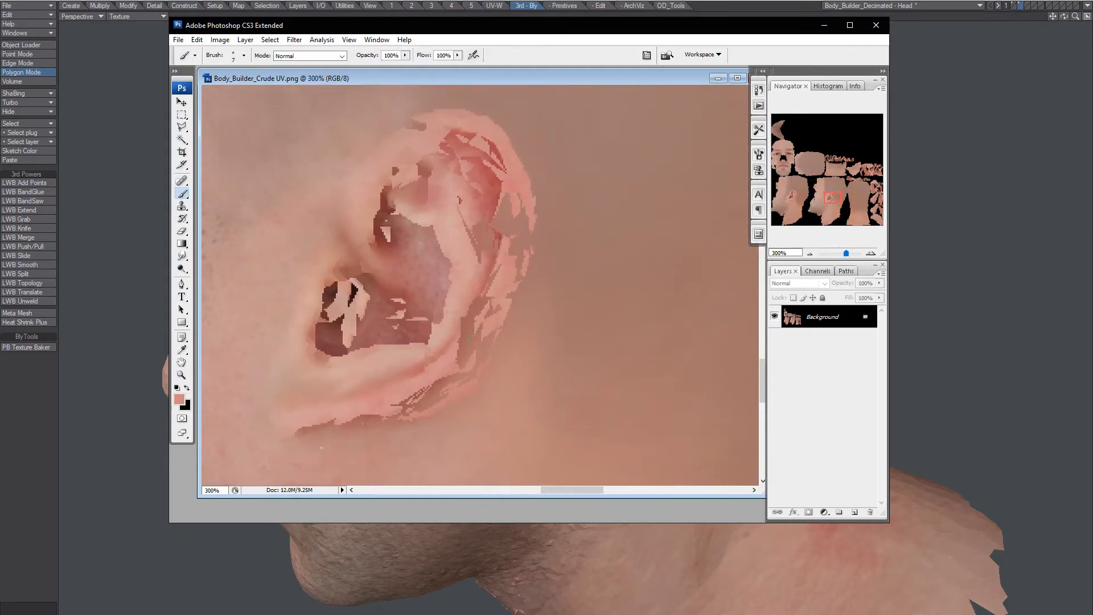
pyautogui.moveTo(479, 320)
pyautogui.mouseDown()
pyautogui.moveTo(461, 347)
pyautogui.moveTo(480, 302)
pyautogui.moveTo(467, 376)
pyautogui.moveTo(426, 393)
pyautogui.mouseUp()
pyautogui.moveTo(519, 226)
pyautogui.mouseDown()
pyautogui.moveTo(521, 257)
pyautogui.moveTo(503, 204)
pyautogui.moveTo(490, 250)
pyautogui.mouseUp()
pyautogui.keyDown('alt'); pyautogui.click(522, 210); pyautogui.keyUp('alt')
pyautogui.keyDown('alt'); pyautogui.click(516, 203); pyautogui.keyUp('alt')
pyautogui.keyDown('alt'); pyautogui.click(494, 216); pyautogui.keyUp('alt')
pyautogui.moveTo(501, 199)
pyautogui.mouseDown()
pyautogui.moveTo(499, 258)
pyautogui.moveTo(488, 251)
pyautogui.mouseUp()
pyautogui.keyDown('alt'); pyautogui.click(482, 220); pyautogui.keyUp('alt')
pyautogui.keyDown('alt'); pyautogui.click(502, 261); pyautogui.keyUp('alt')
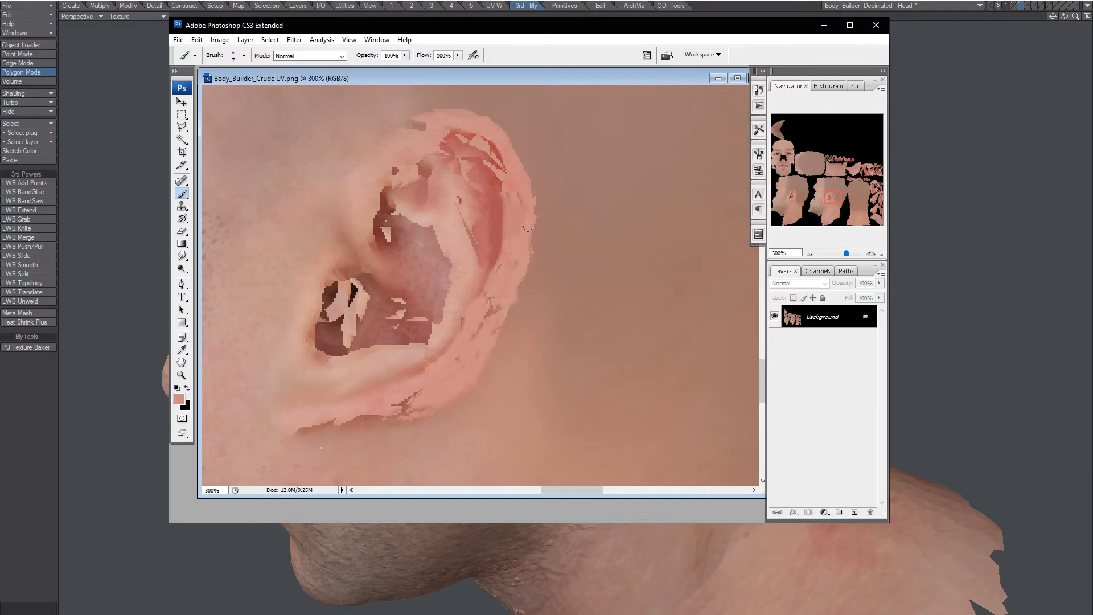
pyautogui.moveTo(528, 227); pyautogui.dragTo(526, 207)
# Paint dark red-brown hollow tones over light spots in the ear hollow and canal.
pyautogui.keyDown('alt'); pyautogui.click(396, 224); pyautogui.keyUp('alt')
pyautogui.keyDown('alt'); pyautogui.click(381, 237); pyautogui.keyUp('alt')
pyautogui.moveTo(383, 233); pyautogui.dragTo(390, 236)
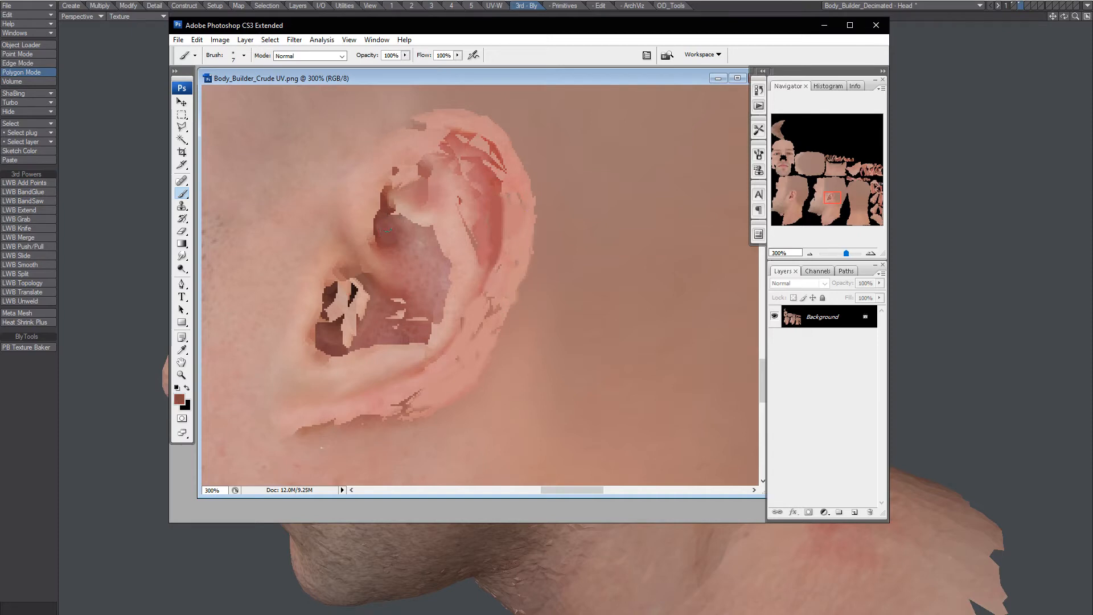
pyautogui.moveTo(348, 344)
pyautogui.mouseDown()
pyautogui.moveTo(346, 328)
pyautogui.moveTo(353, 342)
pyautogui.mouseUp()
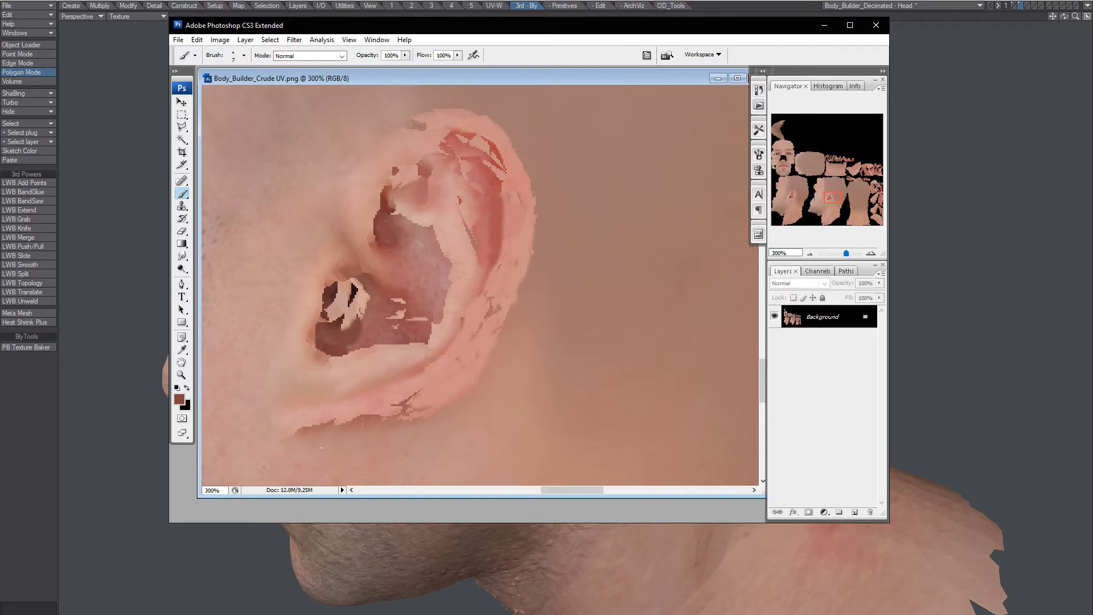
pyautogui.keyDown('alt'); pyautogui.click(369, 292); pyautogui.keyUp('alt')
pyautogui.moveTo(367, 294)
pyautogui.mouseDown()
pyautogui.moveTo(356, 319)
pyautogui.moveTo(359, 294)
pyautogui.moveTo(341, 294)
pyautogui.moveTo(358, 283)
pyautogui.moveTo(326, 319)
pyautogui.moveTo(333, 304)
pyautogui.mouseUp()
pyautogui.keyDown('alt'); pyautogui.click(338, 332); pyautogui.keyUp('alt')
pyautogui.keyDown('alt'); pyautogui.click(350, 291); pyautogui.keyUp('alt')
pyautogui.keyDown('alt'); pyautogui.click(344, 310); pyautogui.keyUp('alt')
# Cover dark specks at the ear top and light streaks on the upper inner rim.
pyautogui.keyDown('alt'); pyautogui.click(404, 213); pyautogui.keyUp('alt')
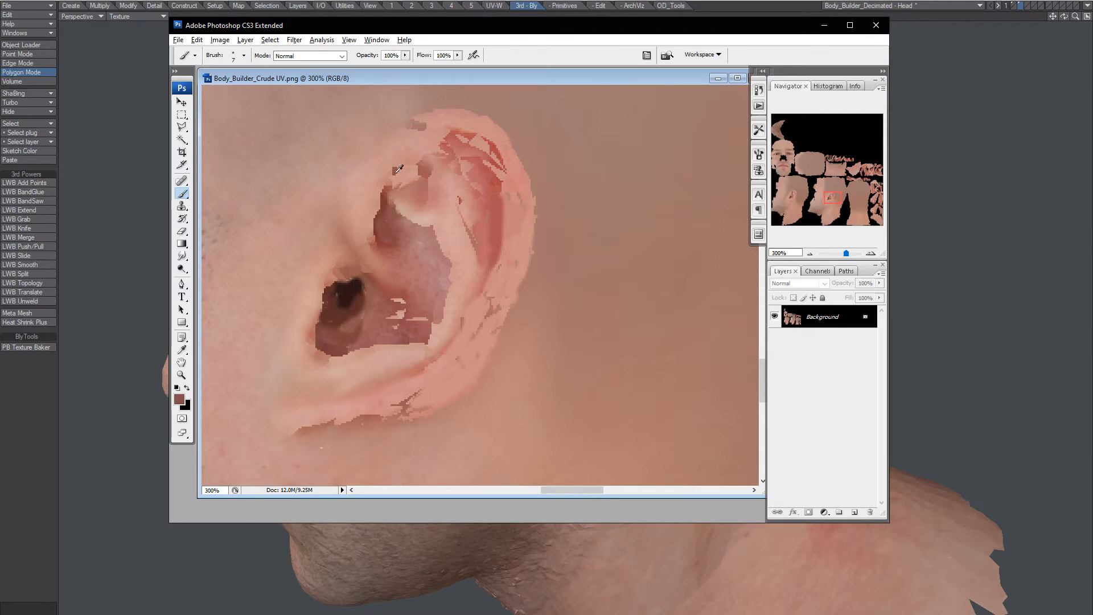
pyautogui.moveTo(393, 159); pyautogui.dragTo(394, 170)
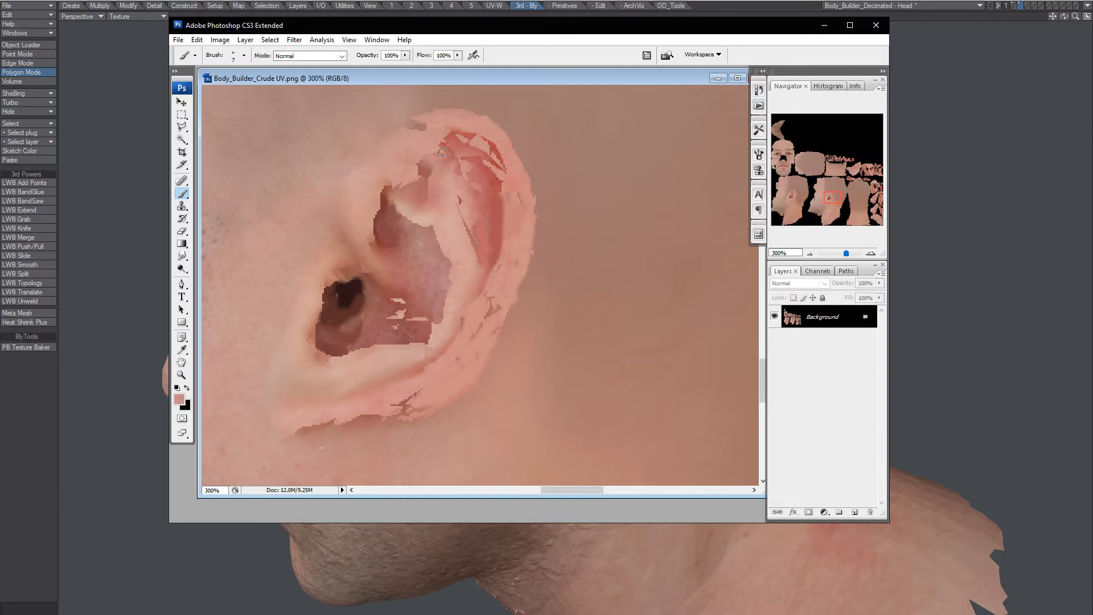
pyautogui.keyDown('alt'); pyautogui.click(467, 154); pyautogui.keyUp('alt')
pyautogui.moveTo(470, 143)
pyautogui.mouseDown()
pyautogui.moveTo(489, 170)
pyautogui.moveTo(497, 159)
pyautogui.moveTo(503, 185)
pyautogui.moveTo(494, 143)
pyautogui.mouseUp()
pyautogui.keyDown('alt'); pyautogui.click(495, 182); pyautogui.keyUp('alt')
pyautogui.keyDown('alt'); pyautogui.click(517, 176); pyautogui.keyUp('alt')
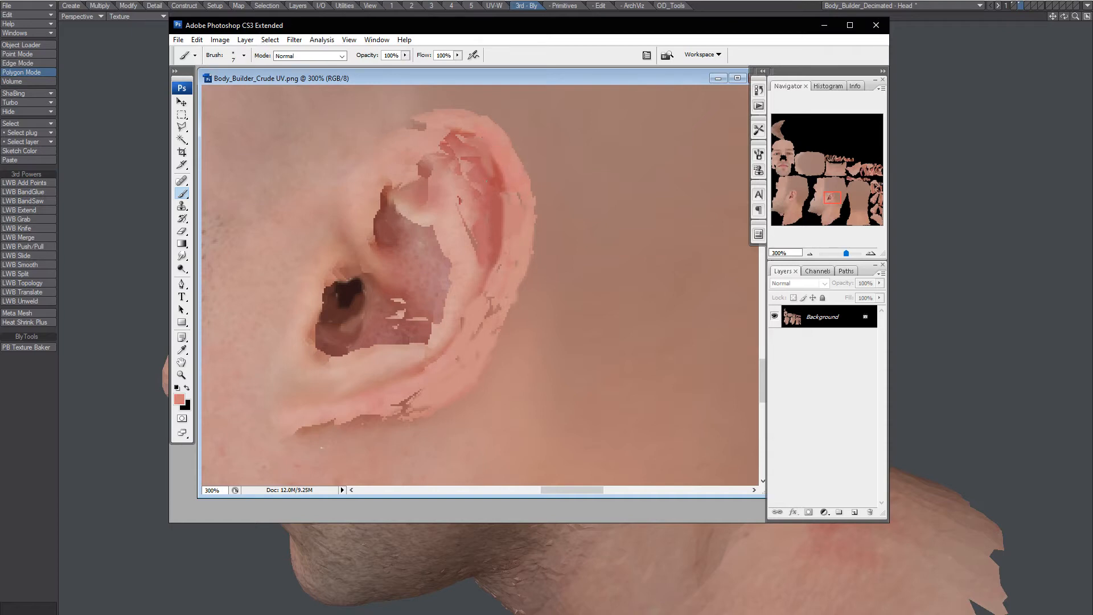
pyautogui.moveTo(420, 161)
pyautogui.mouseDown()
pyautogui.moveTo(431, 182)
pyautogui.moveTo(419, 183)
pyautogui.moveTo(444, 195)
pyautogui.mouseUp()
pyautogui.keyDown('alt'); pyautogui.click(412, 185); pyautogui.keyUp('alt')
# Paint over red streaks on the upper rim, shade the inner fold, and fix the top edge.
pyautogui.keyDown('alt'); pyautogui.click(427, 151); pyautogui.keyUp('alt')
pyautogui.moveTo(450, 137)
pyautogui.mouseDown()
pyautogui.moveTo(407, 176)
pyautogui.moveTo(419, 162)
pyautogui.mouseUp()
pyautogui.keyDown('alt'); pyautogui.click(462, 141); pyautogui.keyUp('alt')
pyautogui.keyDown('alt'); pyautogui.click(437, 132); pyautogui.keyUp('alt')
pyautogui.keyDown('alt'); pyautogui.click(452, 150); pyautogui.keyUp('alt')
pyautogui.keyDown('alt'); pyautogui.click(441, 164); pyautogui.keyUp('alt')
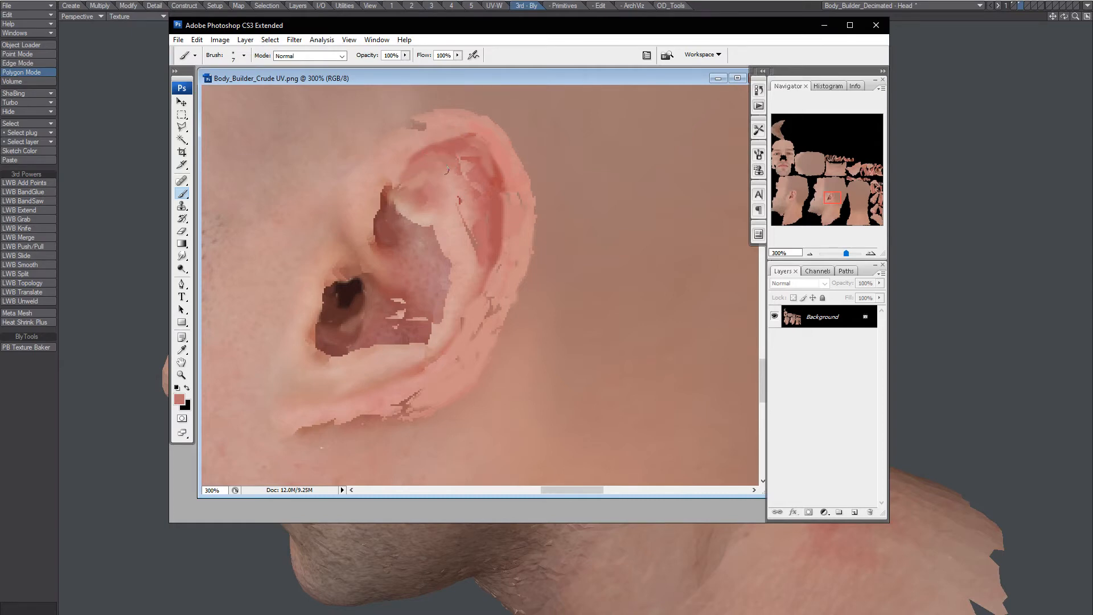
pyautogui.keyDown('alt'); pyautogui.click(406, 172); pyautogui.keyUp('alt')
pyautogui.keyDown('alt'); pyautogui.click(434, 130); pyautogui.keyUp('alt')
pyautogui.moveTo(423, 127); pyautogui.dragTo(407, 126)
# Cover remaining specks on the rim, in the hollow, and along the lower rim.
pyautogui.moveTo(493, 298); pyautogui.dragTo(489, 316)
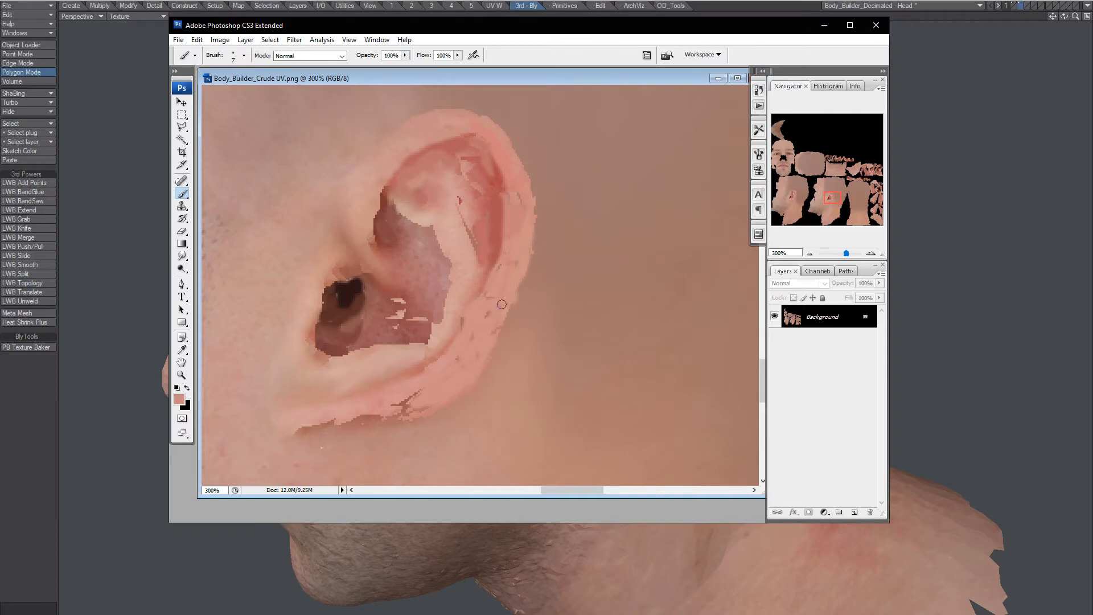
pyautogui.keyDown('alt'); pyautogui.click(414, 318); pyautogui.keyUp('alt')
pyautogui.moveTo(405, 322); pyautogui.dragTo(395, 305)
pyautogui.keyDown('alt'); pyautogui.click(429, 388); pyautogui.keyUp('alt')
pyautogui.moveTo(421, 393)
pyautogui.mouseDown()
pyautogui.moveTo(410, 407)
pyautogui.moveTo(288, 439)
pyautogui.mouseUp()
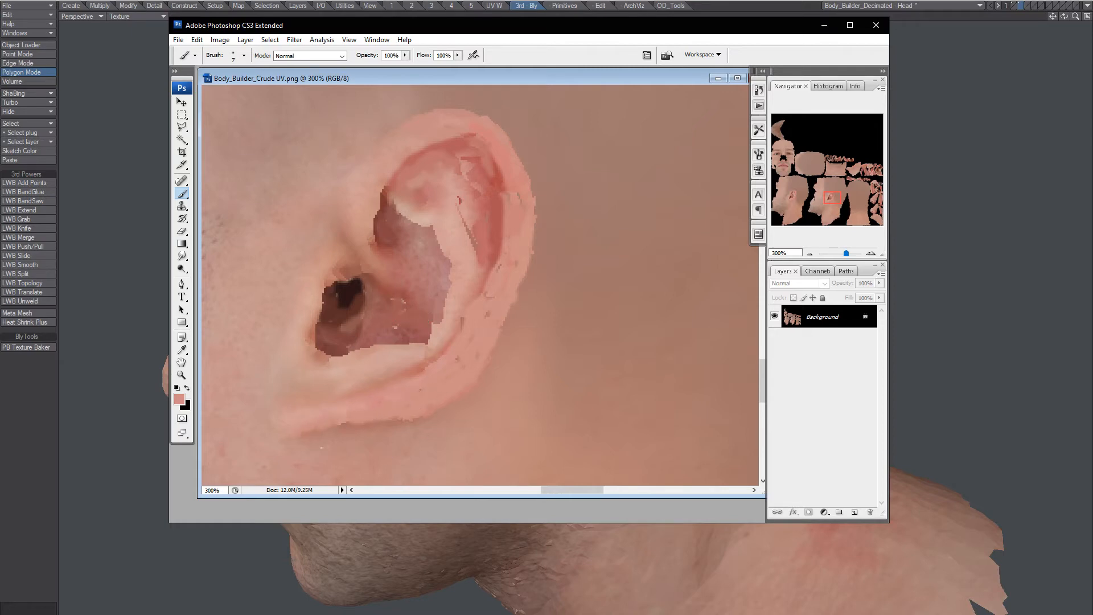
pyautogui.keyDown('alt'); pyautogui.click(484, 174); pyautogui.keyUp('alt')
# Draw a rectangular selection around the ear, then clear it.
pyautogui.press('m')
pyautogui.scroll(1, 263, 443)
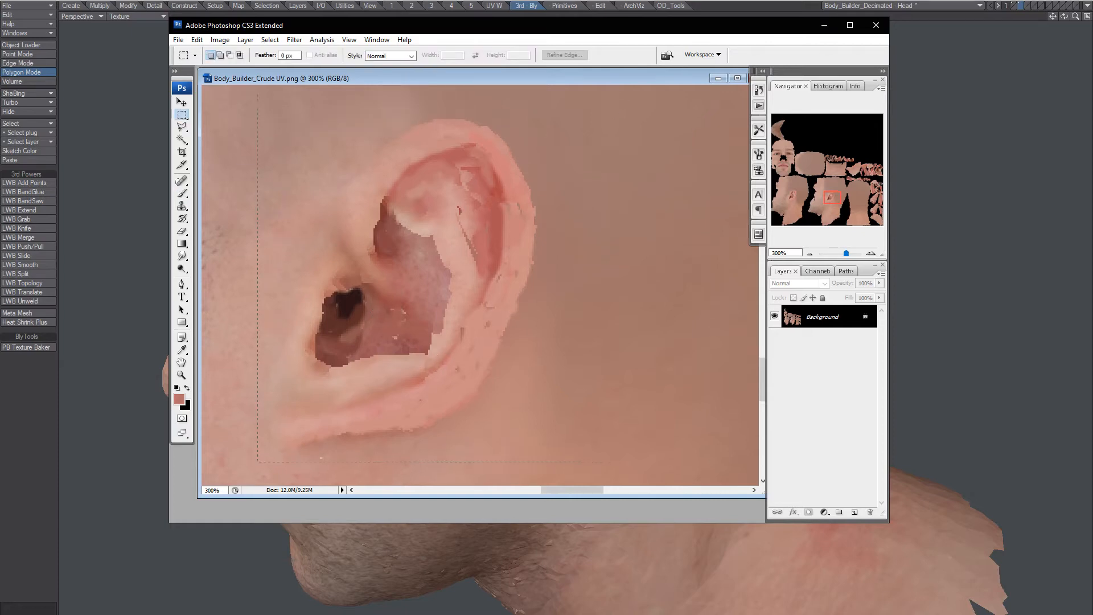
pyautogui.moveTo(258, 461); pyautogui.dragTo(575, 110)
pyautogui.click(644, 237)
# Smudge with a small brush along the rim, inner fold and lower inner-ear edge, undoing a spiky stroke.
pyautogui.press('r')
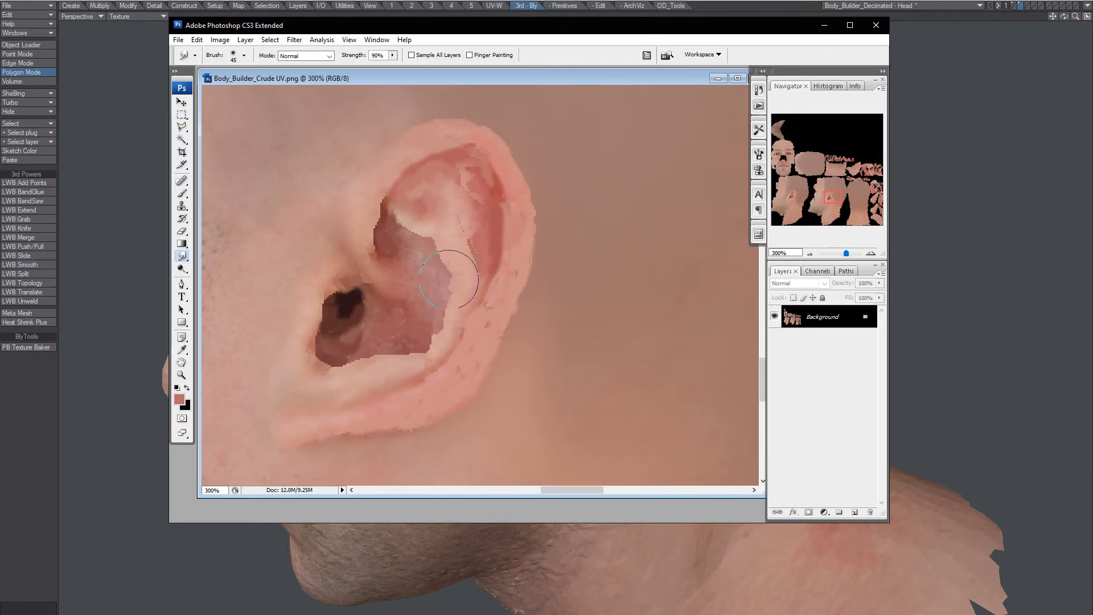
pyautogui.moveTo(447, 246); pyautogui.dragTo(447, 285)
pyautogui.press('[')
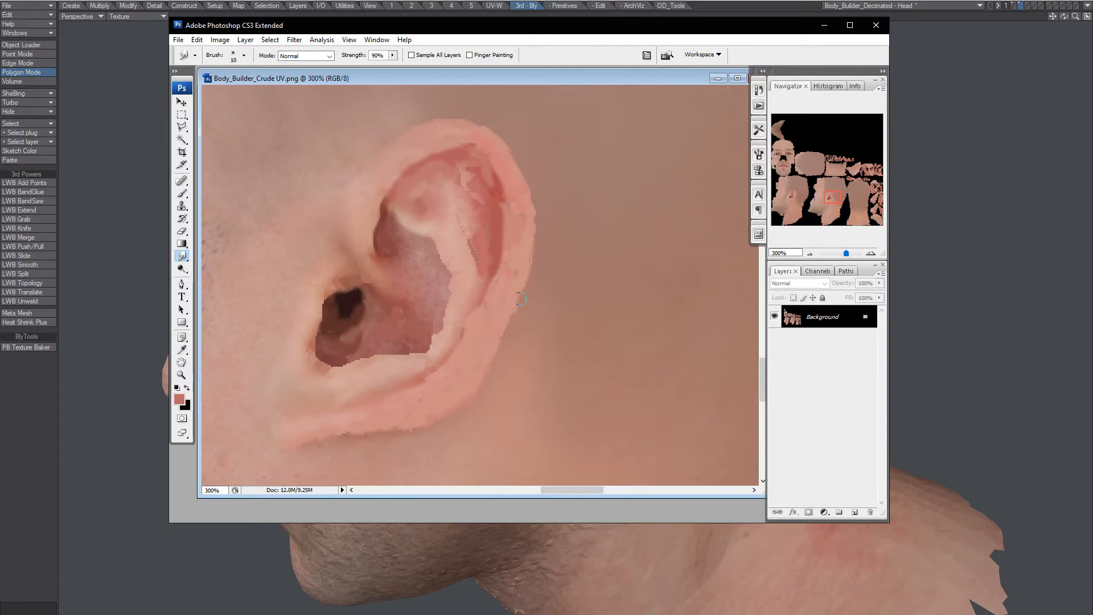
pyautogui.moveTo(520, 299); pyautogui.dragTo(469, 345)
pyautogui.hotkey('ctrl', 'z')
pyautogui.moveTo(455, 209); pyautogui.dragTo(476, 268)
pyautogui.moveTo(443, 324)
pyautogui.mouseDown()
pyautogui.moveTo(421, 360)
pyautogui.moveTo(379, 375)
pyautogui.mouseUp()
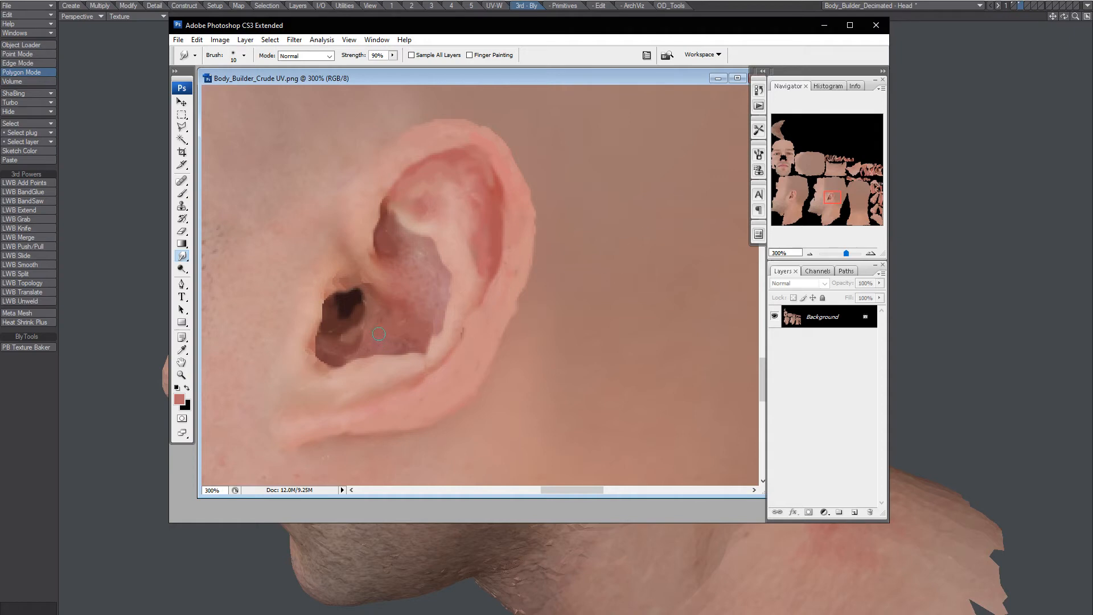
# Marquee-select the upper ear and feather the selection so its edges are soft.
pyautogui.press('m')
pyautogui.moveTo(566, 296); pyautogui.dragTo(575, 301)
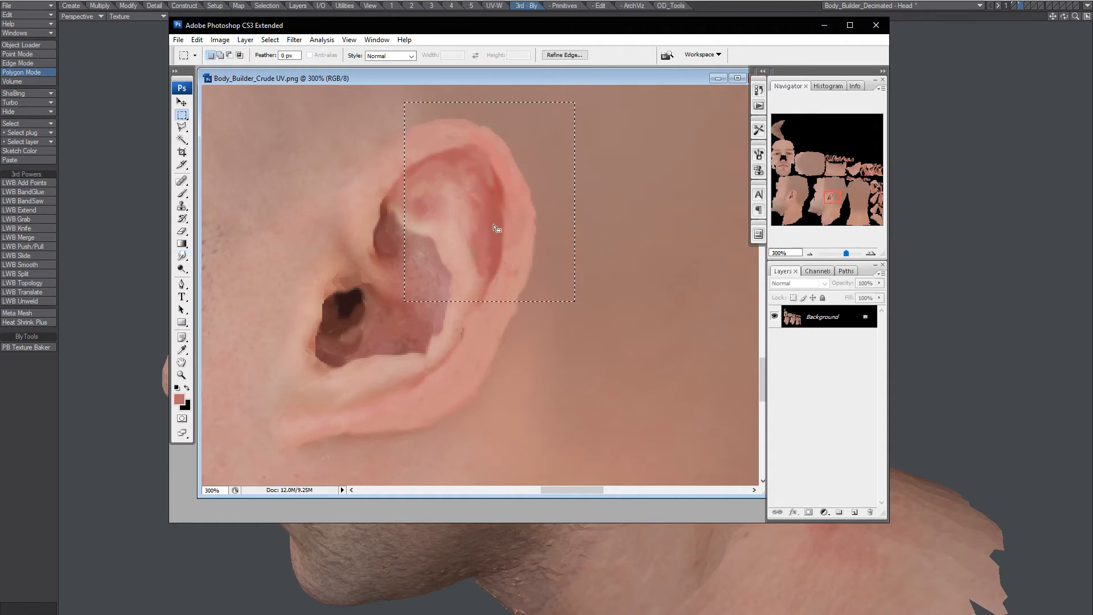
pyautogui.rightClick(478, 214)
pyautogui.click(532, 247)
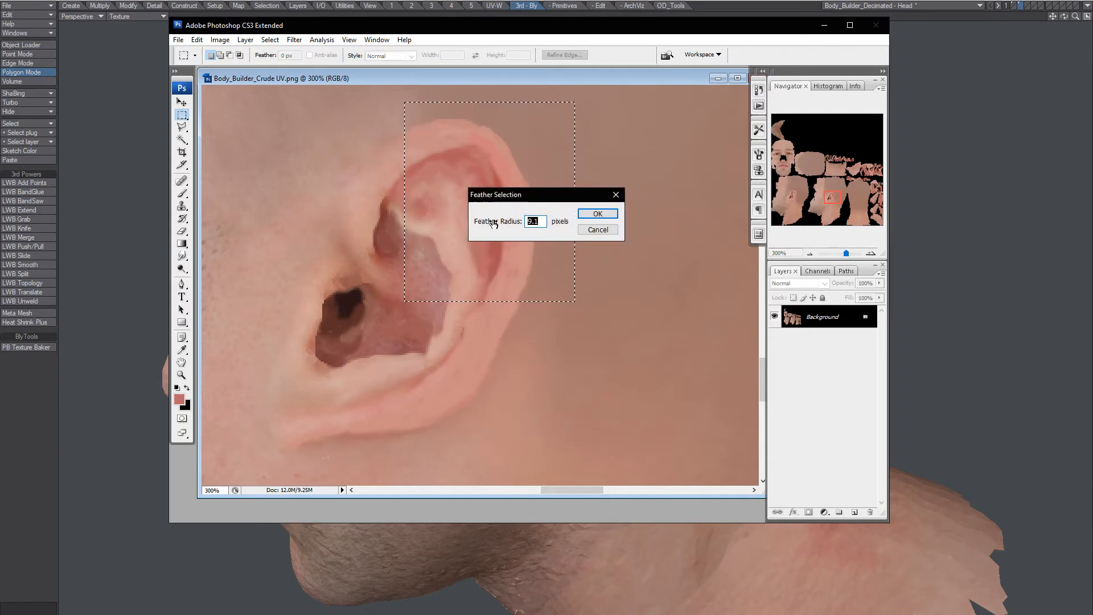
pyautogui.moveTo(493, 223); pyautogui.dragTo(523, 223)
pyautogui.click(596, 215)
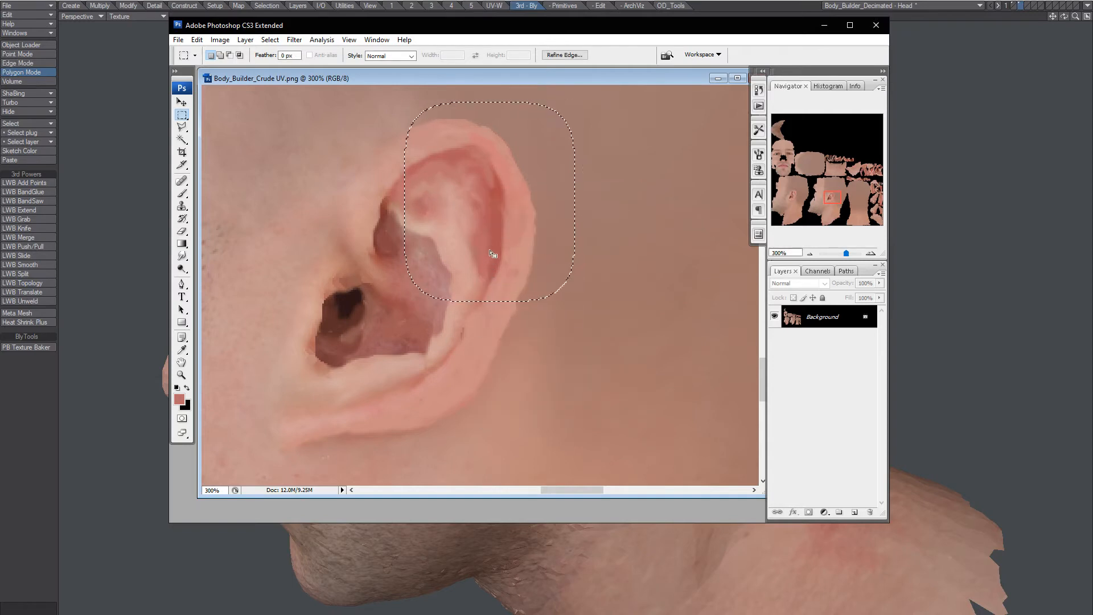
# Tint the ear cyan with Hue +180 and Saturation -37, then deselect.
pyautogui.hotkey('ctrl', 'u')
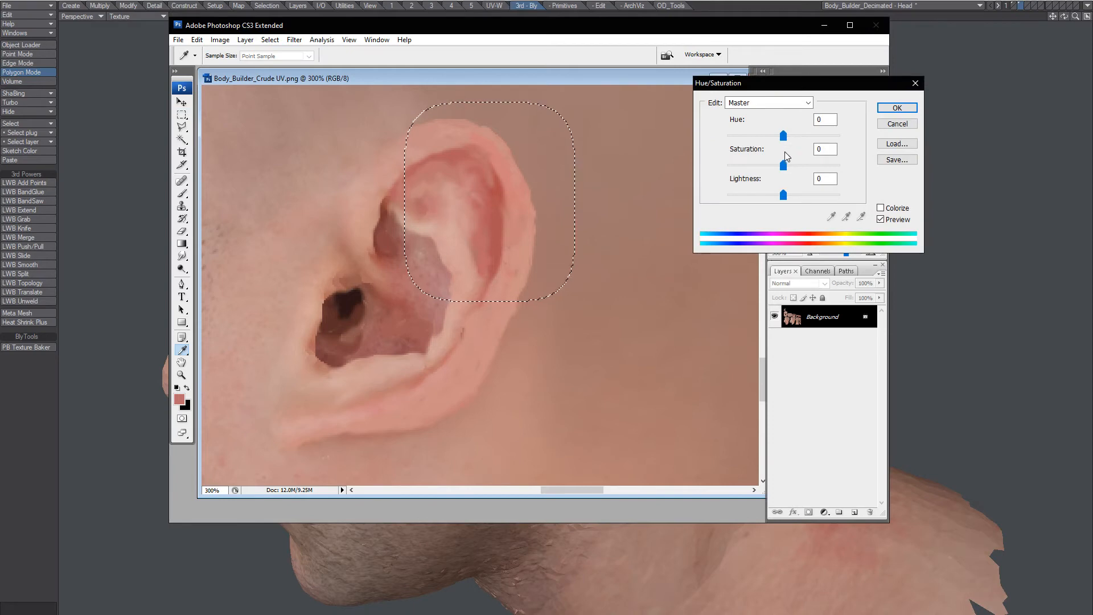
pyautogui.moveTo(784, 135); pyautogui.dragTo(841, 136)
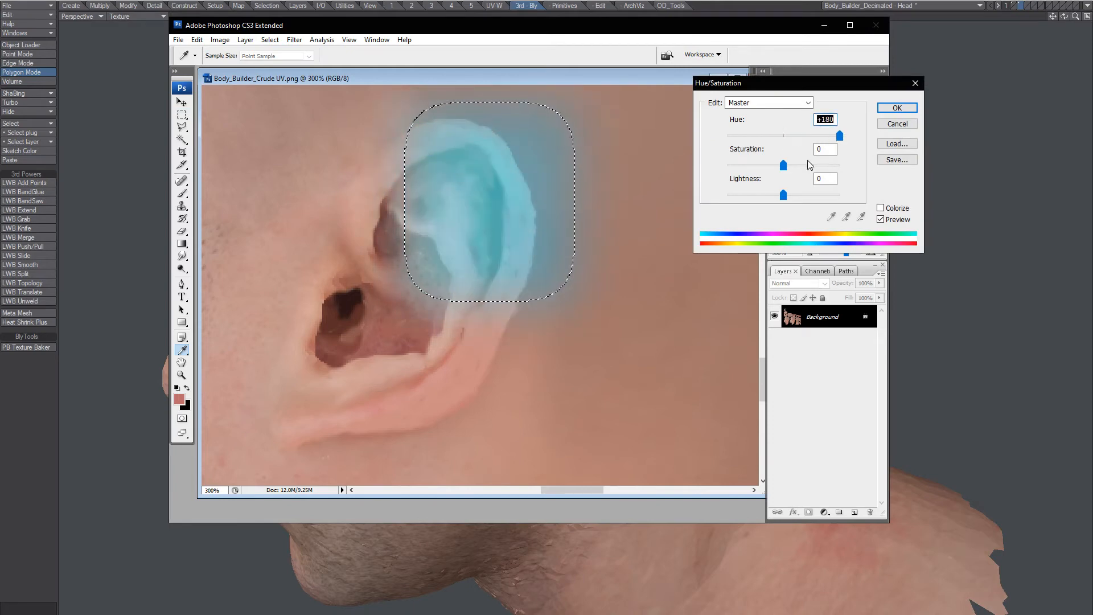
pyautogui.moveTo(784, 165)
pyautogui.mouseDown()
pyautogui.moveTo(759, 168)
pyautogui.moveTo(823, 169)
pyautogui.moveTo(795, 169)
pyautogui.mouseUp()
pyautogui.click(896, 107)
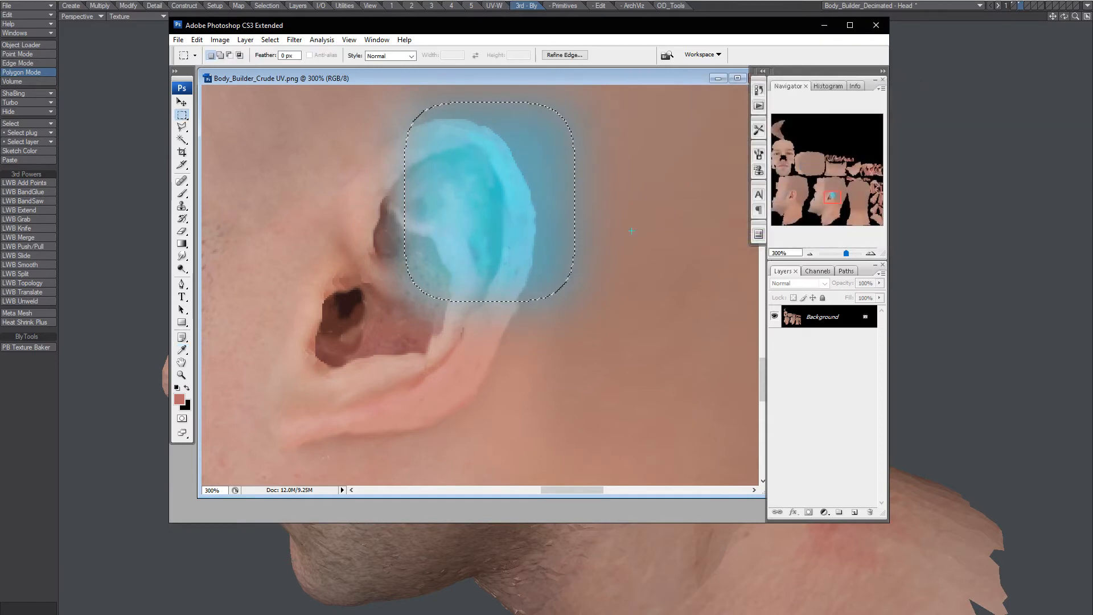
pyautogui.press('m')
pyautogui.click(614, 273)
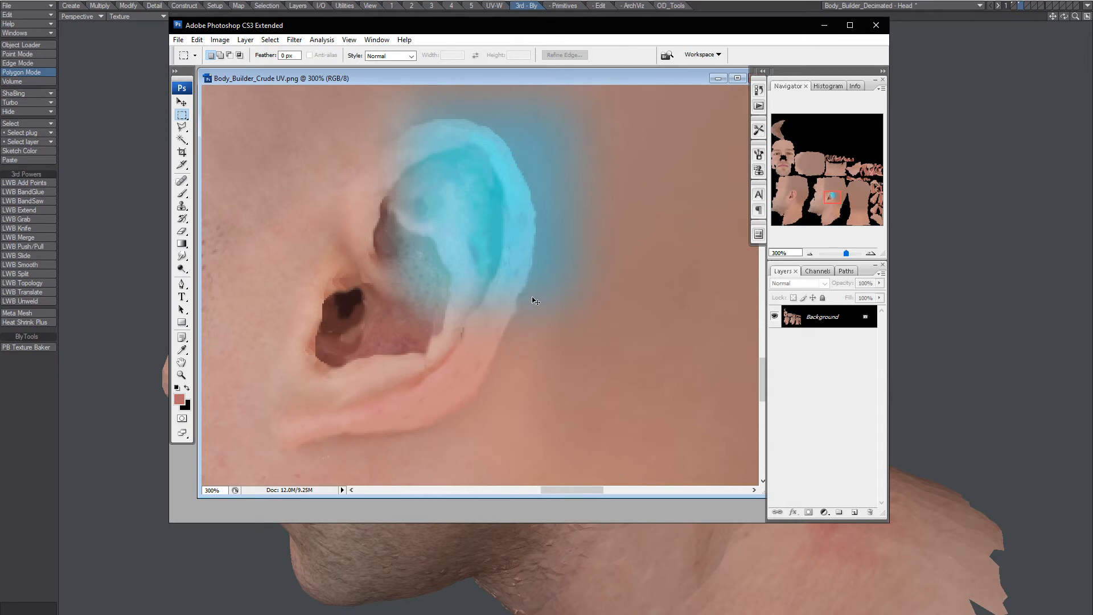
# Undo and redo the tint to compare with the original skin, then return to LightWave.
pyautogui.hotkey('ctrl', 'alt', 'z')
pyautogui.hotkey('ctrl', 'alt', 'z')
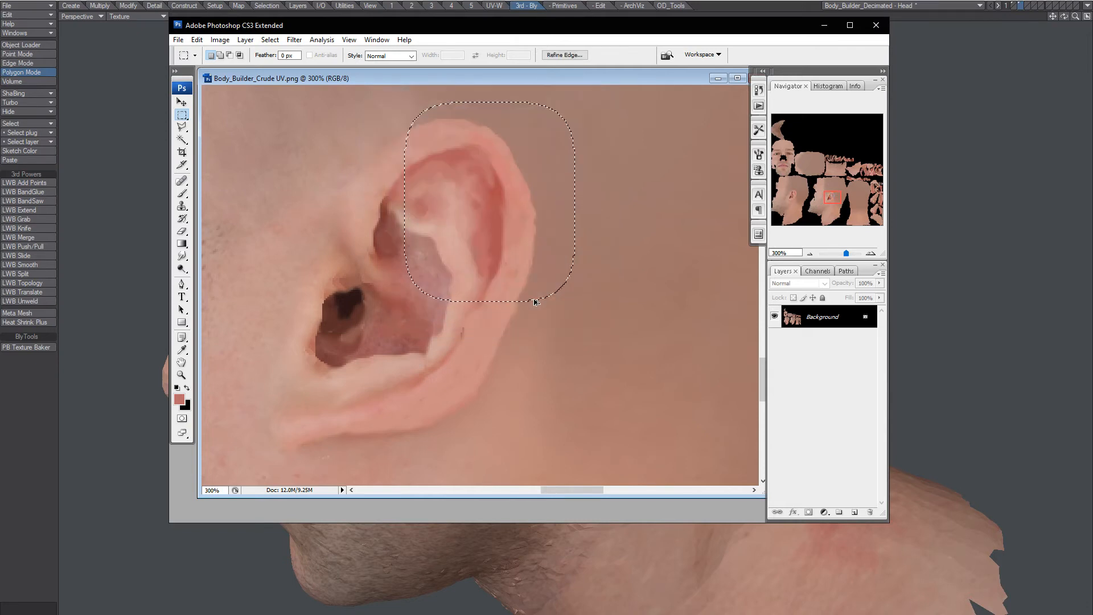
pyautogui.hotkey('ctrl', 'shift', 'z')
pyautogui.hotkey('ctrl', 'shift', 'z')
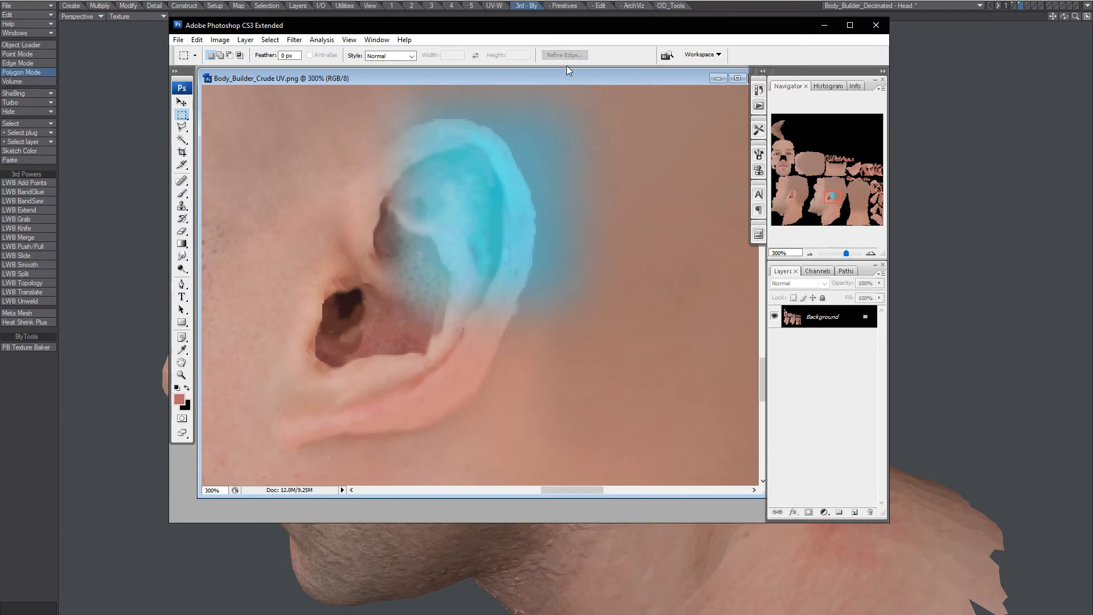
pyautogui.hotkey('alt', 'Tab')
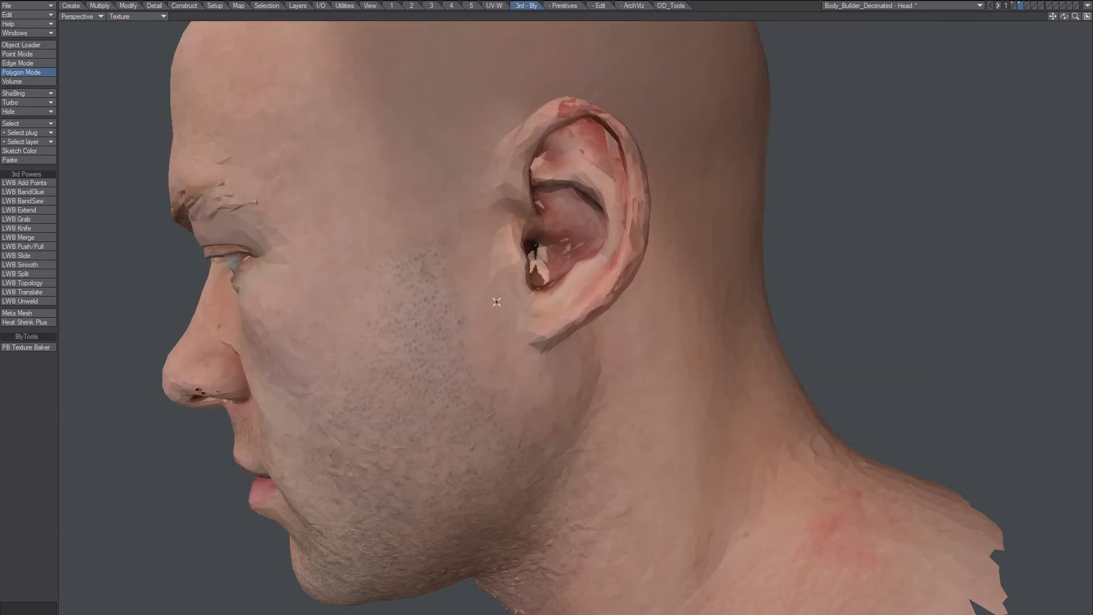
# Reload the edited UV texture from the Image Editor.
pyautogui.press('F6')
pyautogui.click(375, 126)
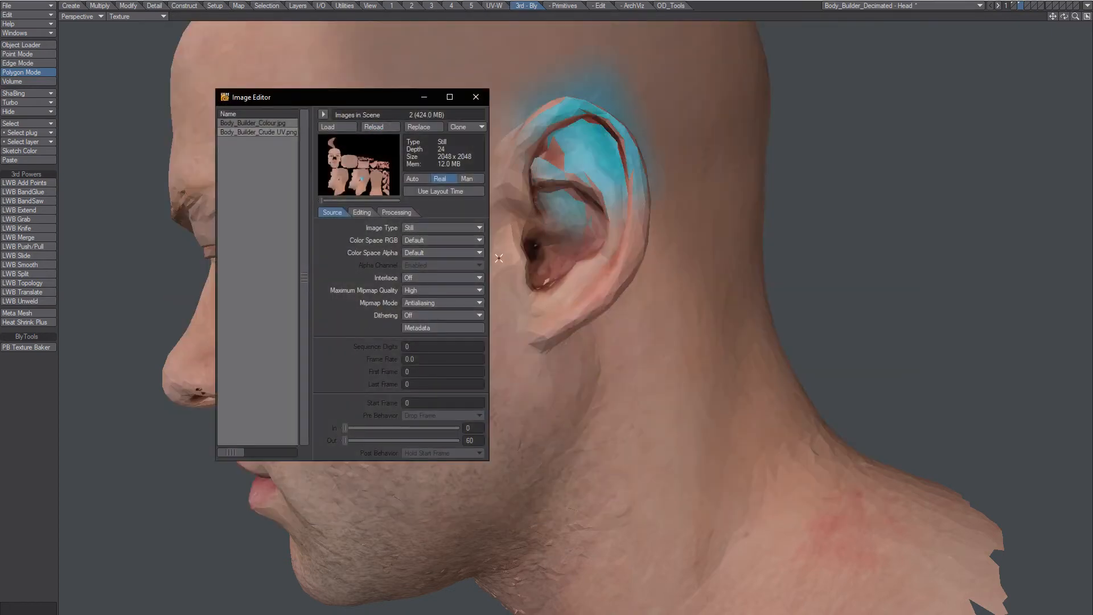
pyautogui.press('F6')
# Orbit around the head to inspect the cyan ear, then restore the four-view layout.
pyautogui.keyDown('alt'); pyautogui.moveTo(669, 178); pyautogui.dragTo(610, 283); pyautogui.keyUp('alt')
pyautogui.scroll(3, 627, 239)
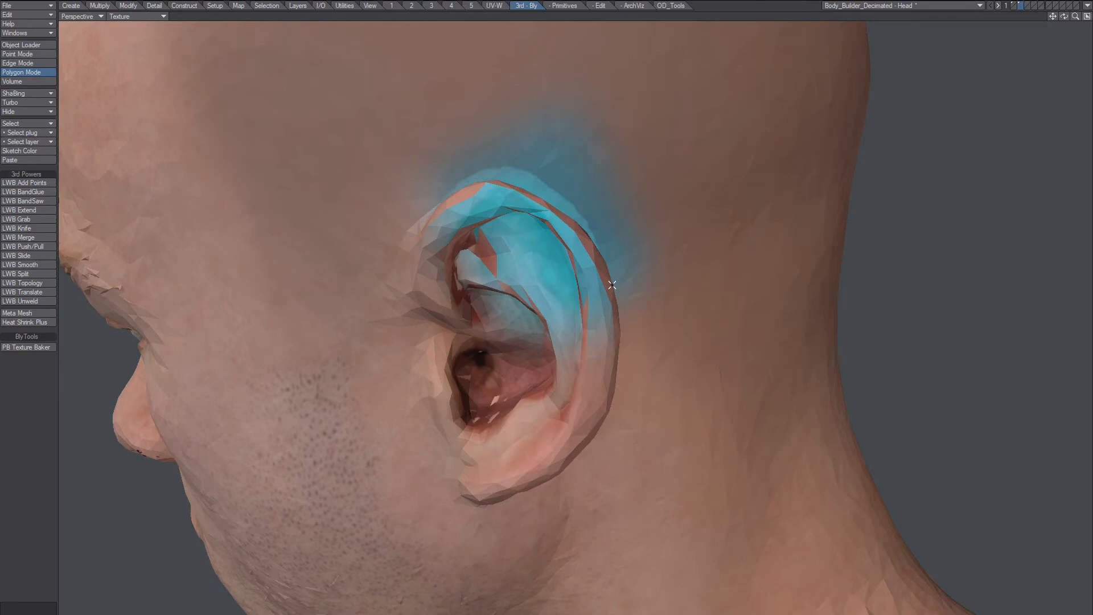
pyautogui.keyDown('alt'); pyautogui.moveTo(612, 285); pyautogui.dragTo(747, 198); pyautogui.keyUp('alt')
pyautogui.scroll(-5, 681, 289)
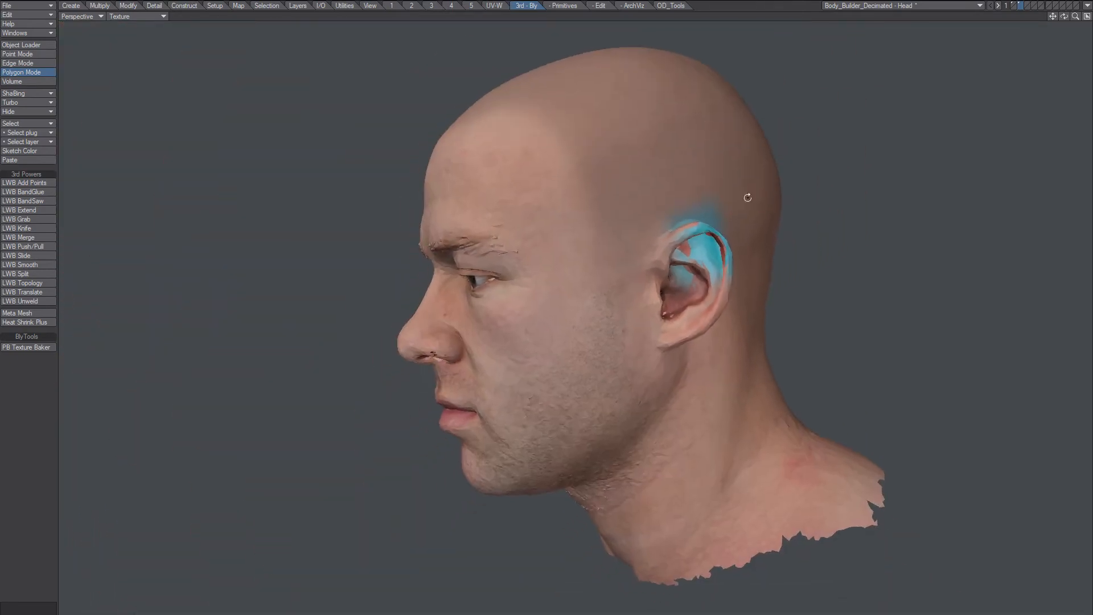
pyautogui.click(1087, 17)
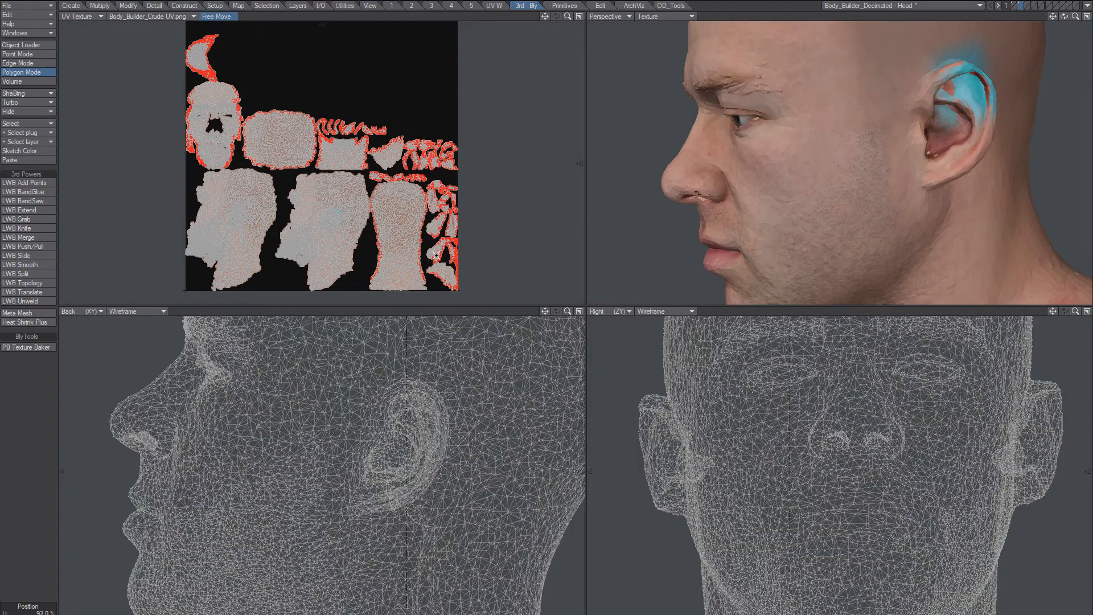
pyautogui.moveTo(950, 94); pyautogui.dragTo(987, 100)
pyautogui.hotkey('shift', 'a')
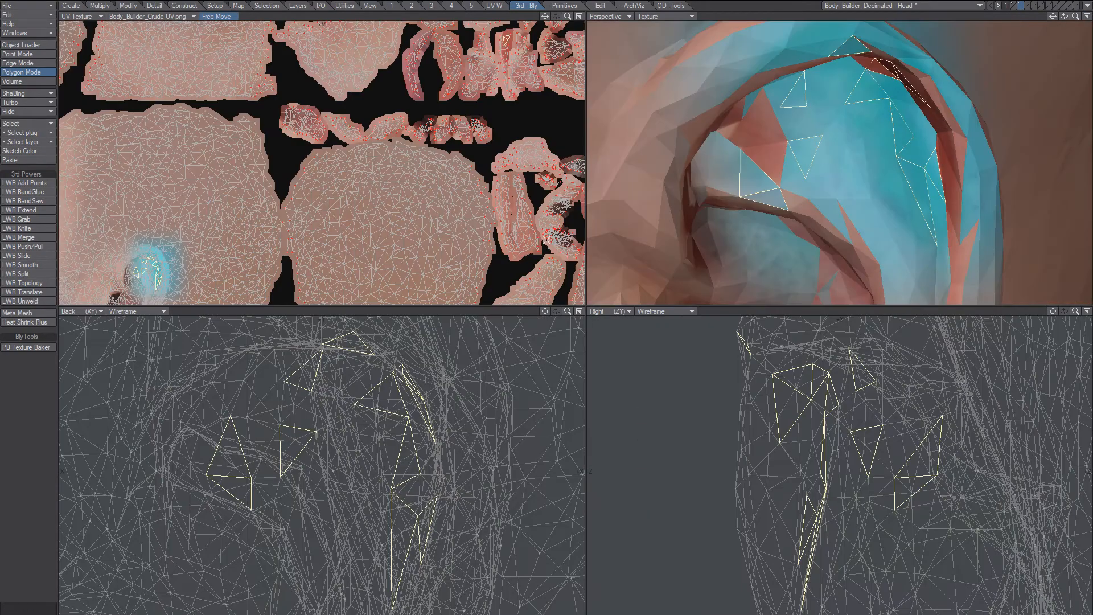
pyautogui.keyDown('alt'); pyautogui.keyDown('shift'); pyautogui.moveTo(189, 258); pyautogui.dragTo(393, 215); pyautogui.keyUp('shift'); pyautogui.keyUp('alt')
pyautogui.scroll(4, 339, 178)
pyautogui.scroll(3, 384, 139)
pyautogui.scroll(-2, 374, 197)
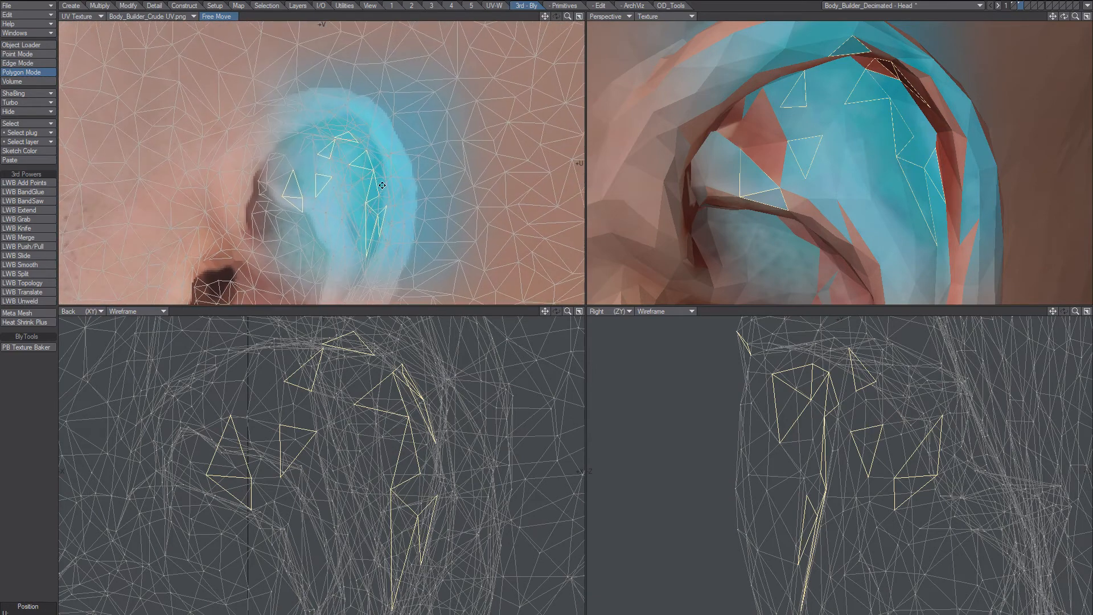
pyautogui.press('/')
pyautogui.click(747, 123)
pyautogui.moveTo(747, 124); pyautogui.dragTo(748, 112)
pyautogui.hotkey('shift', 'a')
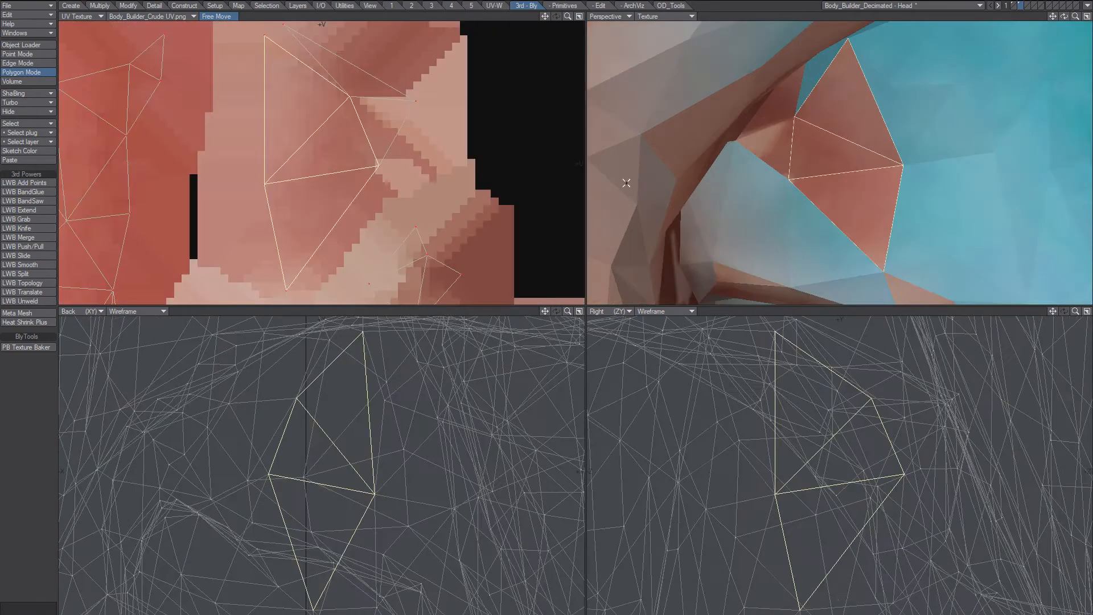
pyautogui.scroll(-2, 397, 199)
pyautogui.scroll(-2, 388, 206)
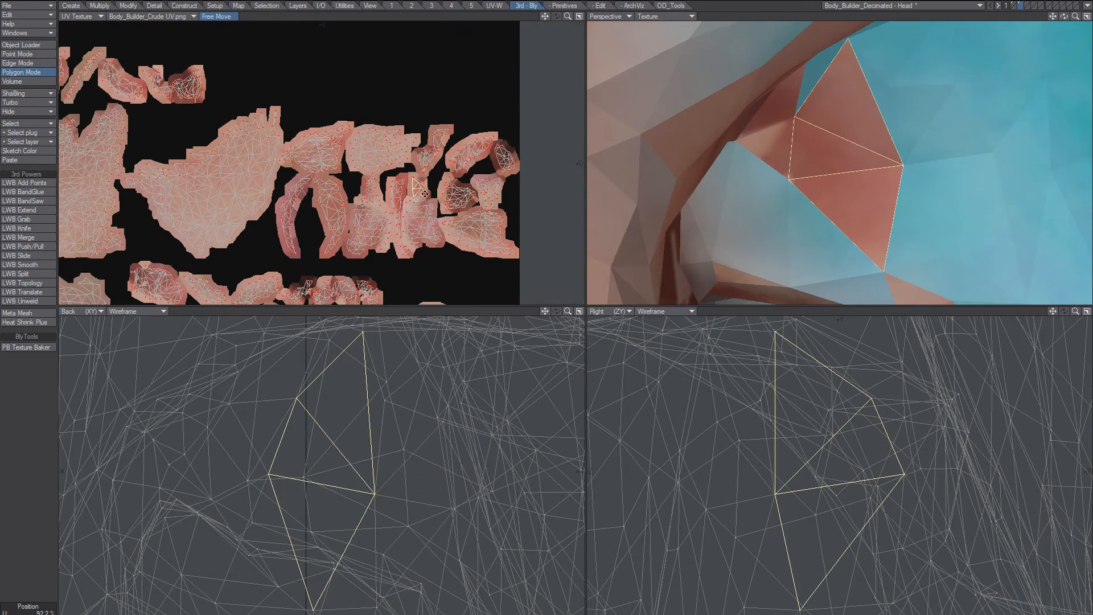
pyautogui.scroll(2, 424, 193)
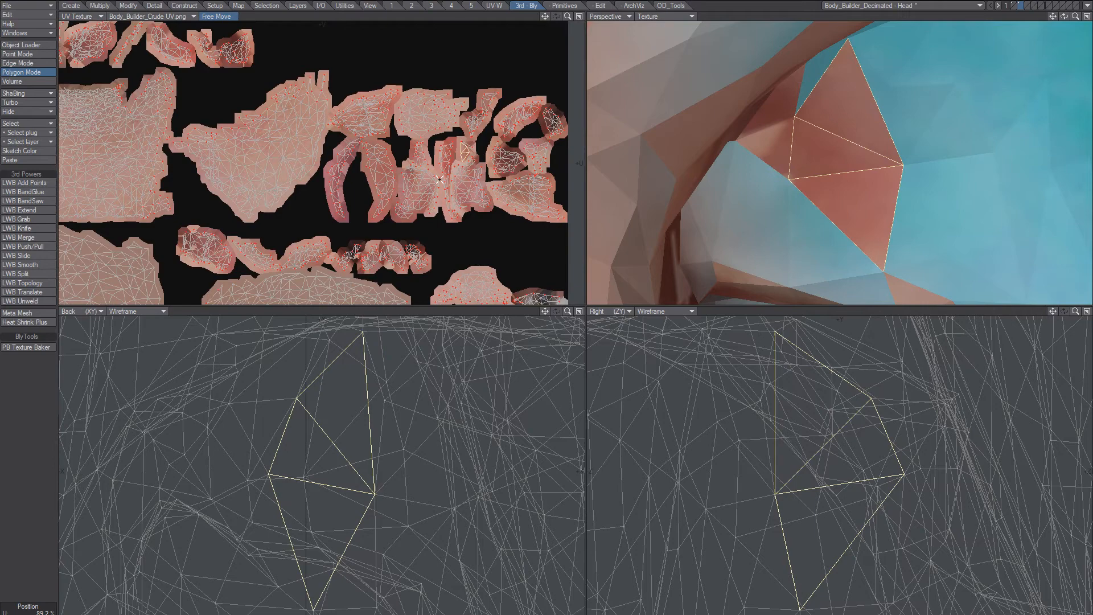
pyautogui.scroll(-4, 424, 193)
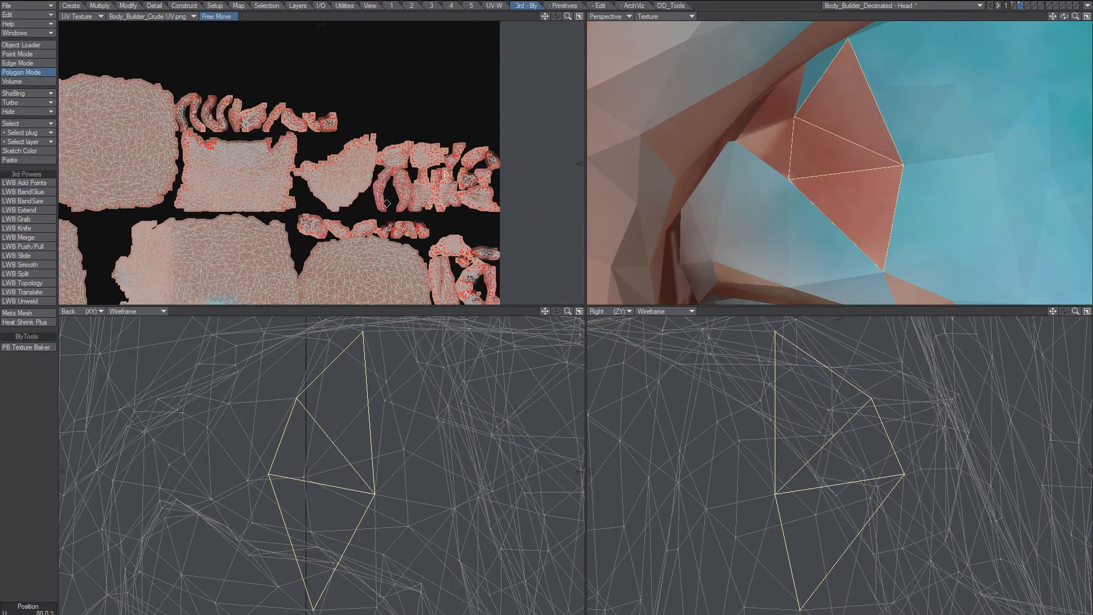
pyautogui.scroll(-3, 387, 203)
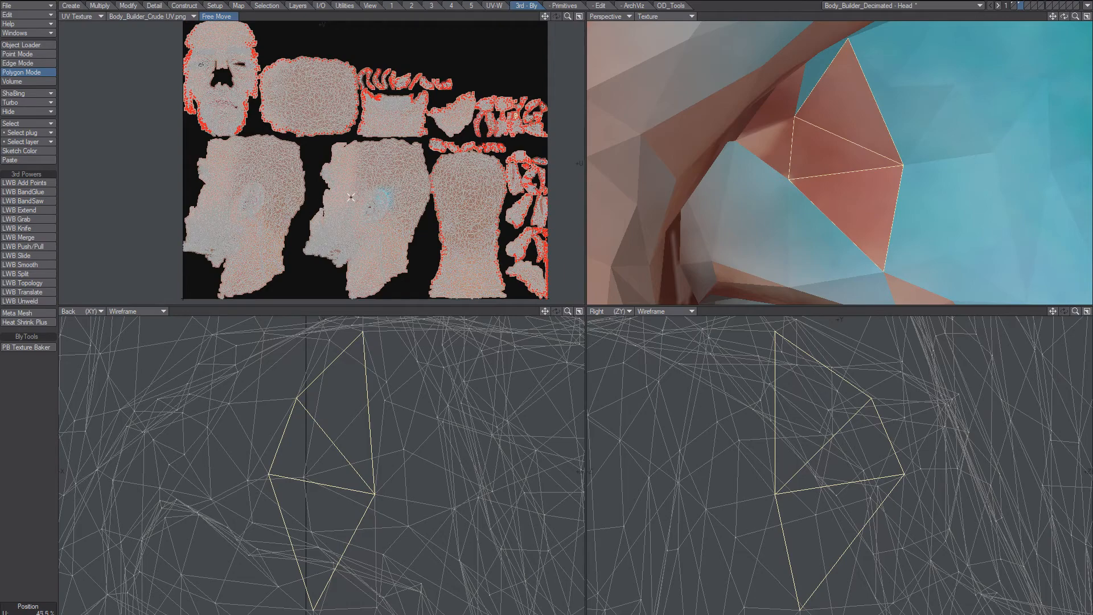
pyautogui.press('/')
pyautogui.keyDown('ctrl'); pyautogui.keyDown('alt'); pyautogui.moveTo(807, 126); pyautogui.dragTo(718, 143); pyautogui.keyUp('alt'); pyautogui.keyUp('ctrl')
pyautogui.keyDown('alt'); pyautogui.keyDown('shift'); pyautogui.moveTo(797, 190); pyautogui.dragTo(786, 127); pyautogui.keyUp('shift'); pyautogui.keyUp('alt')
pyautogui.keyDown('alt'); pyautogui.moveTo(859, 138); pyautogui.dragTo(797, 156); pyautogui.keyUp('alt')
pyautogui.moveTo(797, 157)
pyautogui.keyDown('alt'); pyautogui.keyDown('shift'); pyautogui.mouseDown()
pyautogui.moveTo(787, 181)
pyautogui.moveTo(809, 186)
pyautogui.moveTo(918, 149)
pyautogui.moveTo(816, 168)
pyautogui.moveTo(783, 163)
pyautogui.mouseUp(); pyautogui.keyUp('shift'); pyautogui.keyUp('alt')
pyautogui.keyDown('alt'); pyautogui.moveTo(825, 165); pyautogui.dragTo(740, 162); pyautogui.keyUp('alt')
pyautogui.keyDown('alt'); pyautogui.moveTo(855, 140); pyautogui.dragTo(914, 114); pyautogui.keyUp('alt')
pyautogui.keyDown('alt'); pyautogui.keyDown('shift'); pyautogui.moveTo(914, 114); pyautogui.dragTo(825, 174); pyautogui.keyUp('shift'); pyautogui.keyUp('alt')
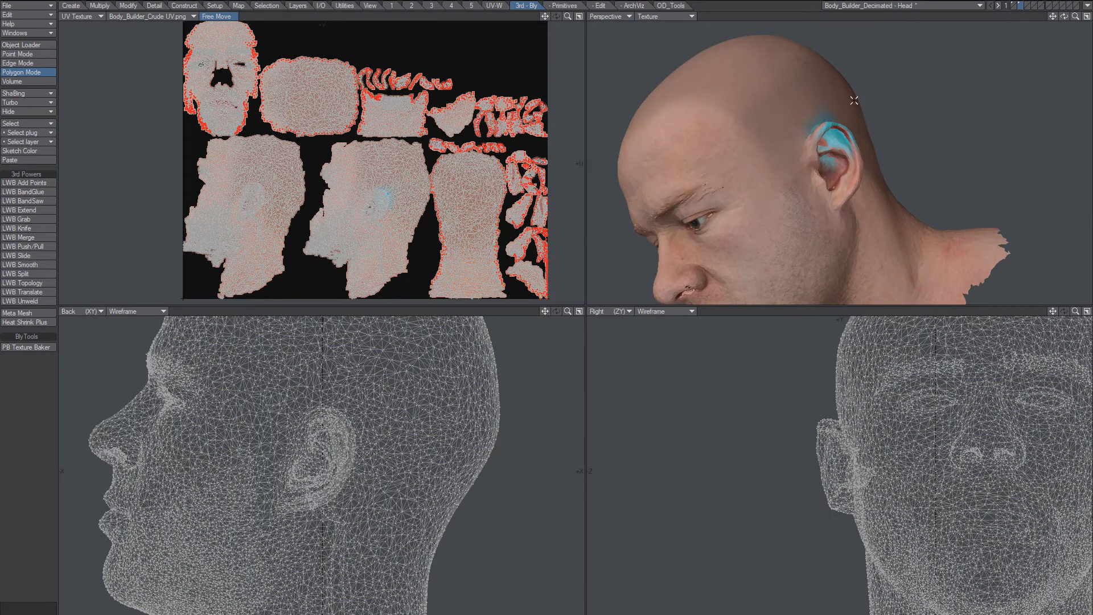
# Rotate the head in LightWave to a three-quarter front view.
pyautogui.hotkey('alt', 'Tab')
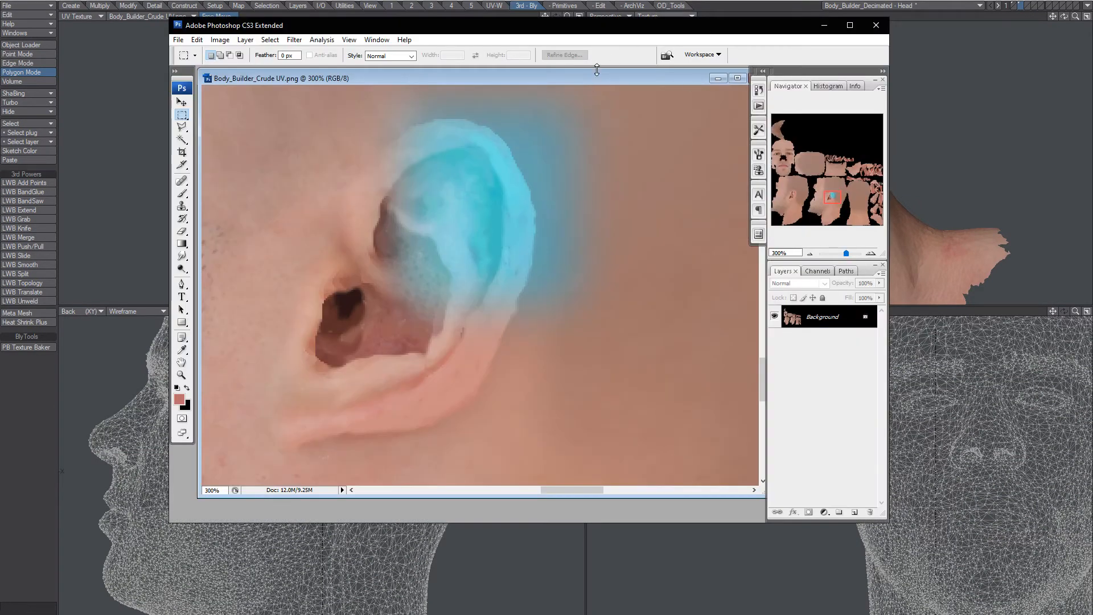
pyautogui.hotkey('alt', 'Tab')
pyautogui.keyDown('alt'); pyautogui.moveTo(802, 256); pyautogui.dragTo(844, 82); pyautogui.keyUp('alt')
pyautogui.scroll(-3, 806, 186)
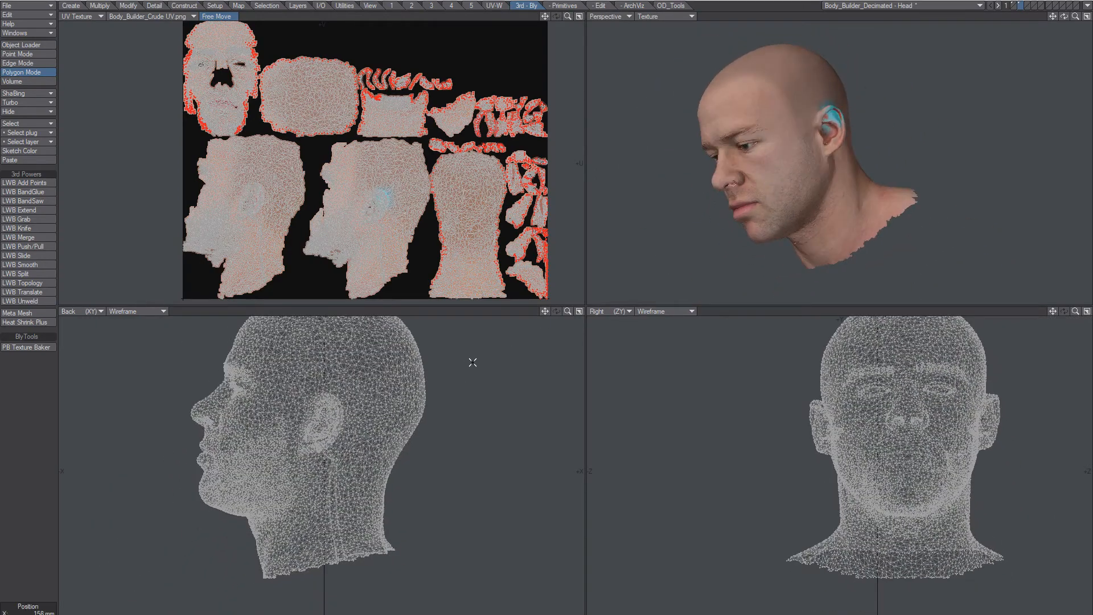
# Undo the ear's cyan tint in Photoshop and clear the selection.
pyautogui.hotkey('alt', 'Tab')
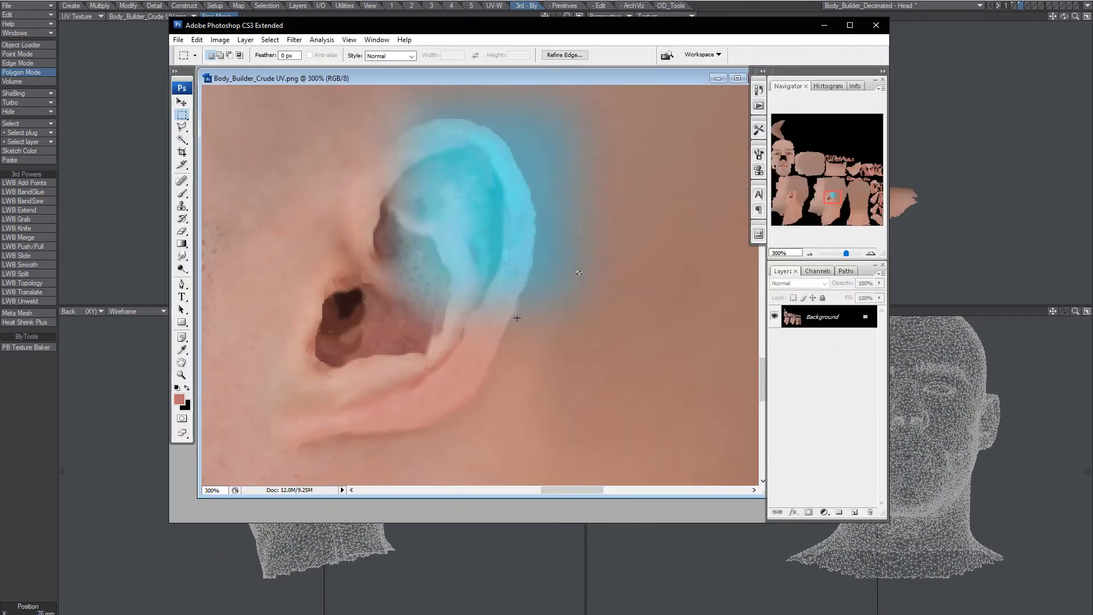
pyautogui.hotkey('ctrl', 'z')
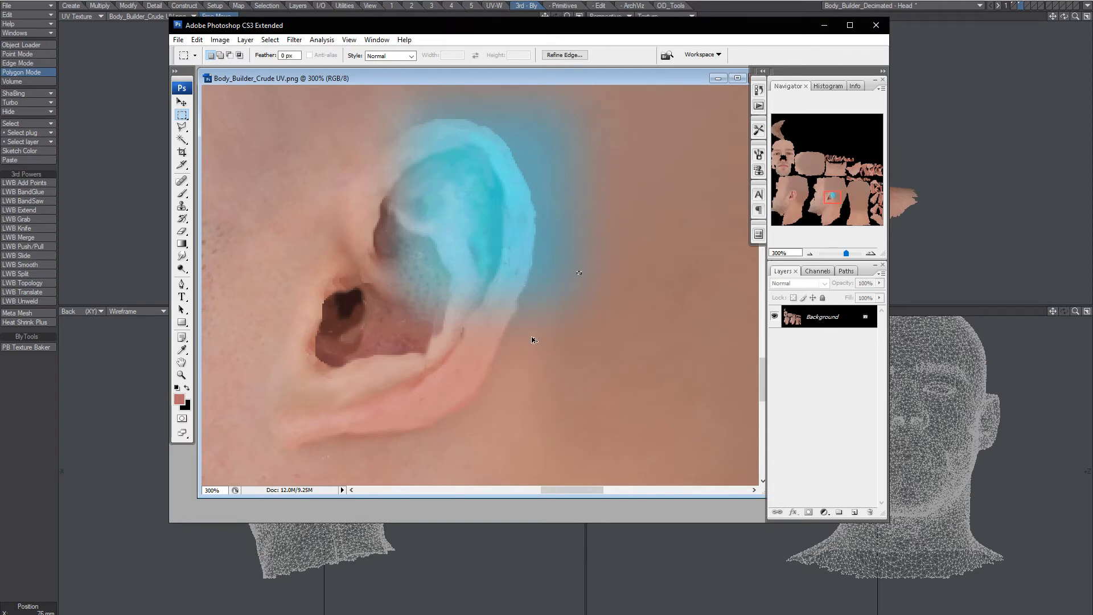
pyautogui.hotkey('ctrl', 'z')
pyautogui.hotkey('ctrl', 'alt', 'z')
pyautogui.hotkey('ctrl', 'alt', 'z')
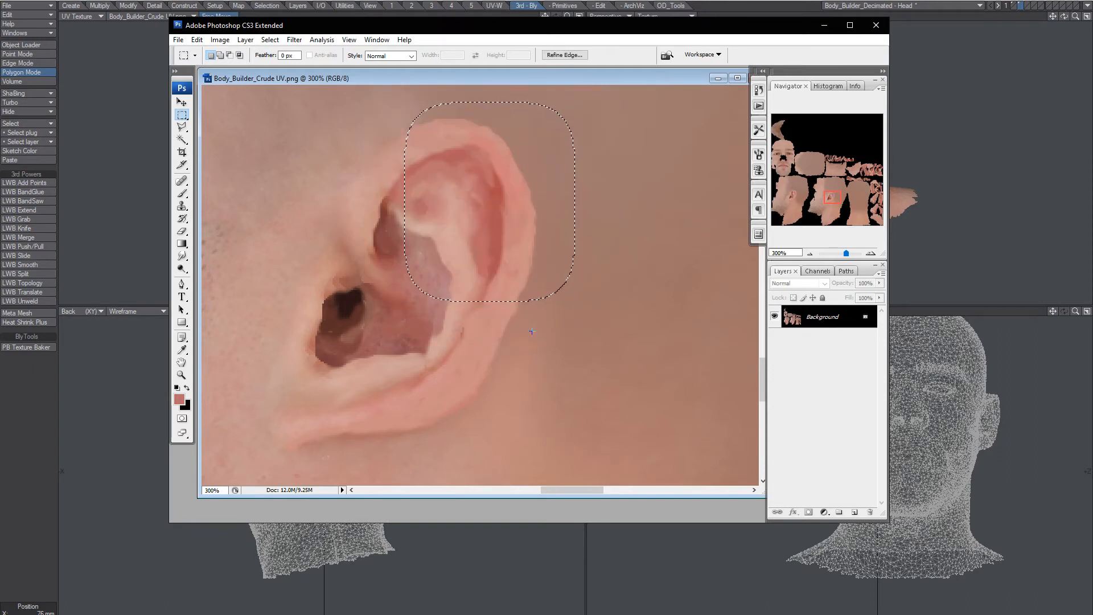
pyautogui.click(533, 333)
# Save the restored texture and open LightWave's Image Editor.
pyautogui.hotkey('ctrl', 's')
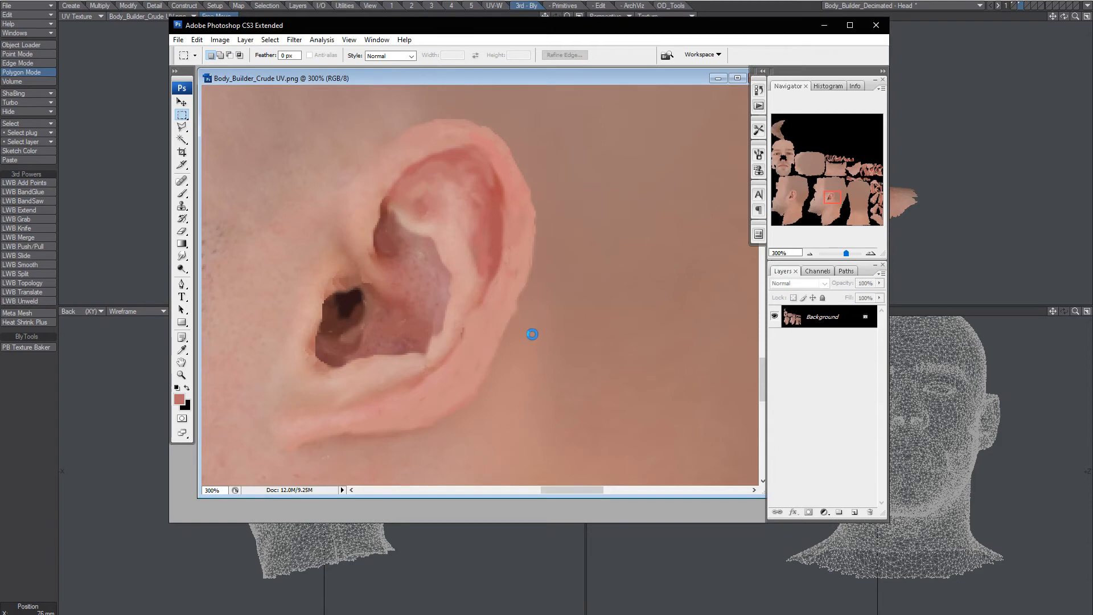
pyautogui.click(671, 13)
pyautogui.press('F6')
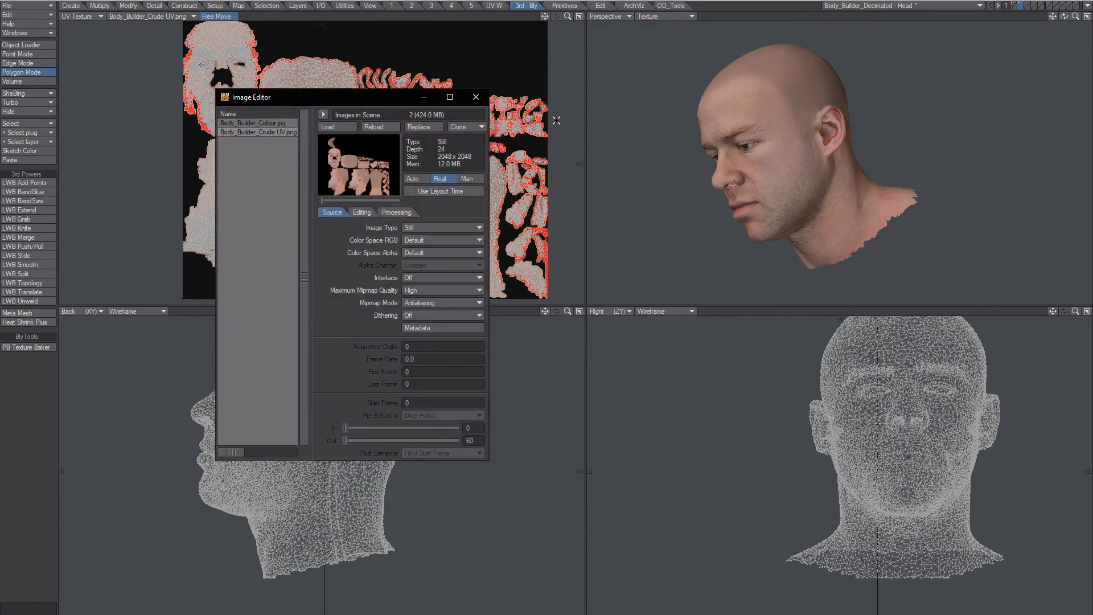
# Close the Image Editor and zoom in on the ear, now back to natural skin tone.
pyautogui.click(476, 96)
pyautogui.scroll(5, 794, 125)
pyautogui.keyDown('alt'); pyautogui.moveTo(814, 126); pyautogui.dragTo(784, 176); pyautogui.keyUp('alt')
pyautogui.scroll(3, 784, 175)
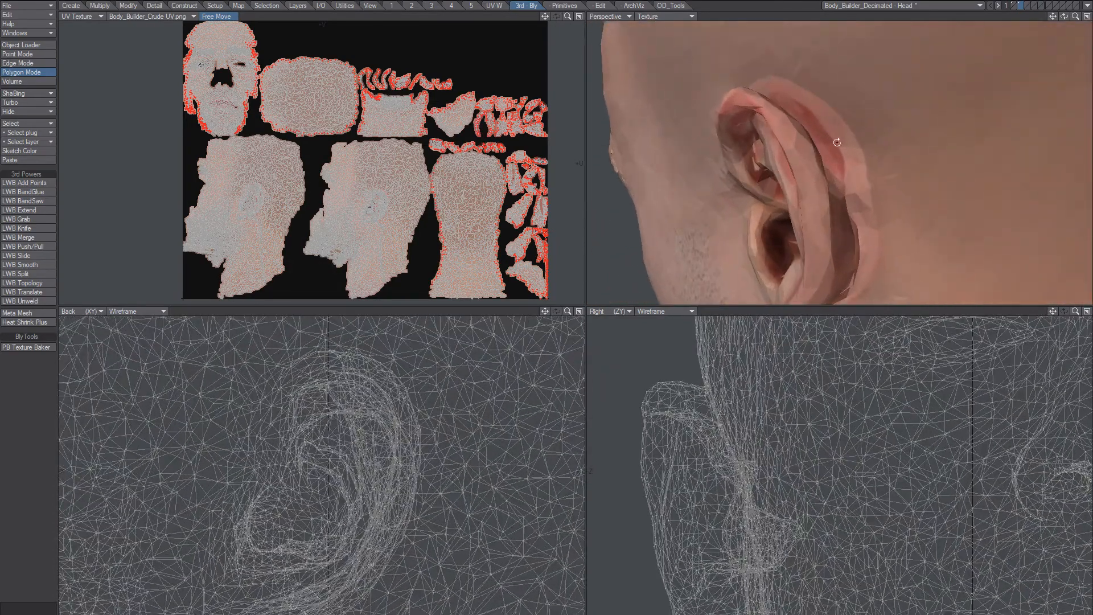
pyautogui.moveTo(800, 80)
pyautogui.mouseDown()
pyautogui.moveTo(863, 188)
pyautogui.moveTo(797, 162)
pyautogui.moveTo(882, 145)
pyautogui.moveTo(771, 187)
pyautogui.moveTo(813, 198)
pyautogui.mouseUp()
pyautogui.press('/')
# Orbit round to check behind the ear, then launch PB Texture Baker.
pyautogui.scroll(-3, 829, 150)
pyautogui.scroll(-5, 771, 187)
pyautogui.keyDown('alt'); pyautogui.keyDown('shift'); pyautogui.moveTo(813, 198); pyautogui.dragTo(854, 165); pyautogui.keyUp('shift'); pyautogui.keyUp('alt')
pyautogui.keyDown('alt'); pyautogui.moveTo(854, 165); pyautogui.dragTo(798, 157); pyautogui.keyUp('alt')
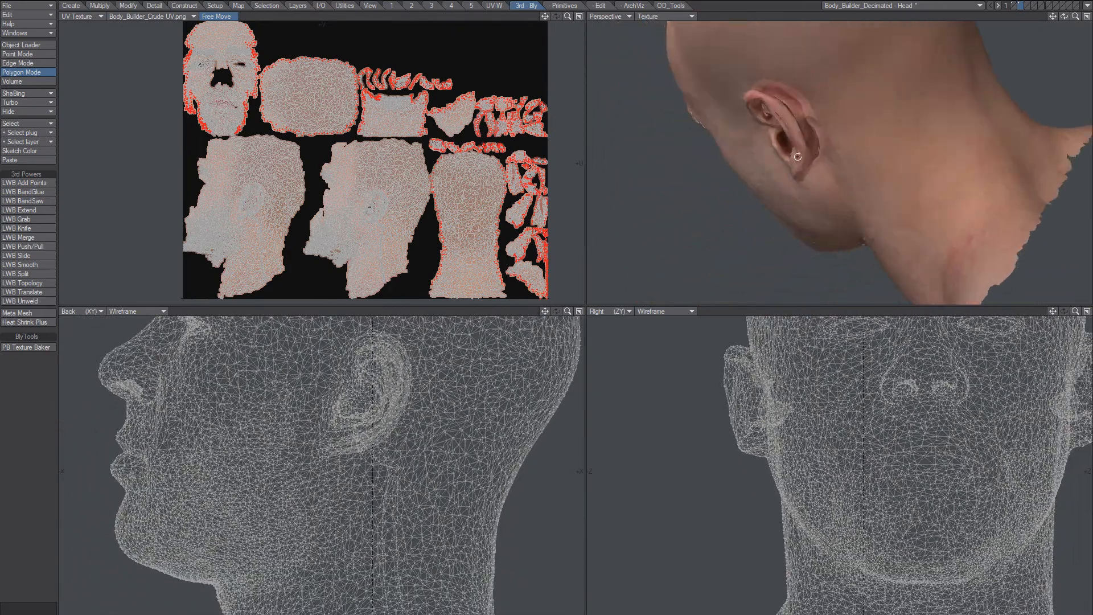
pyautogui.moveTo(815, 104)
pyautogui.mouseDown()
pyautogui.moveTo(779, 83)
pyautogui.moveTo(814, 124)
pyautogui.moveTo(775, 119)
pyautogui.moveTo(776, 101)
pyautogui.moveTo(803, 111)
pyautogui.mouseUp()
pyautogui.press('/')
pyautogui.scroll(3, 798, 89)
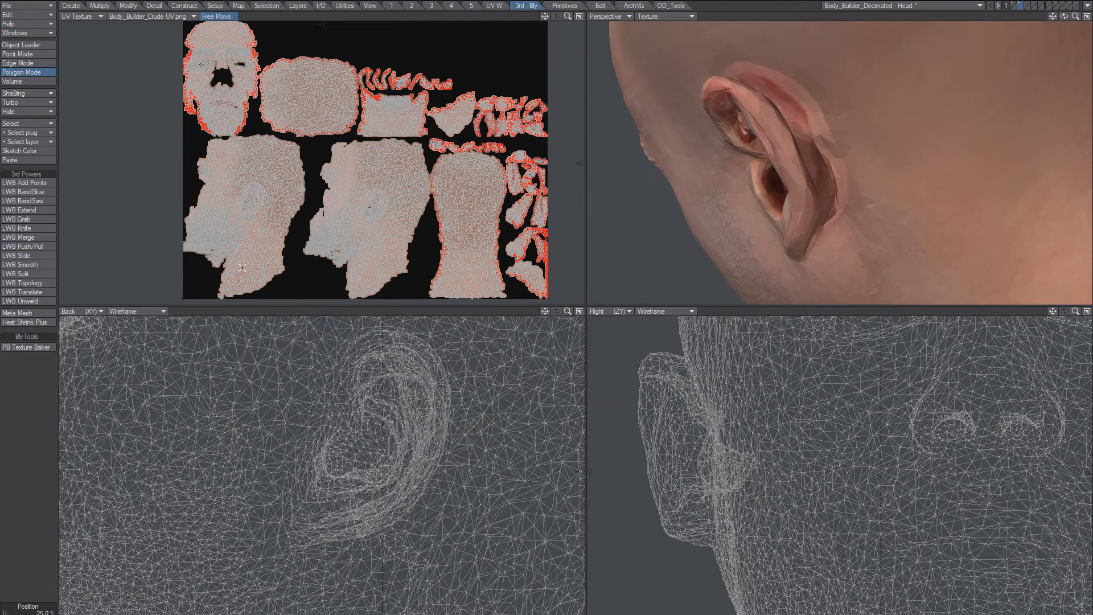
pyautogui.click(28, 347)
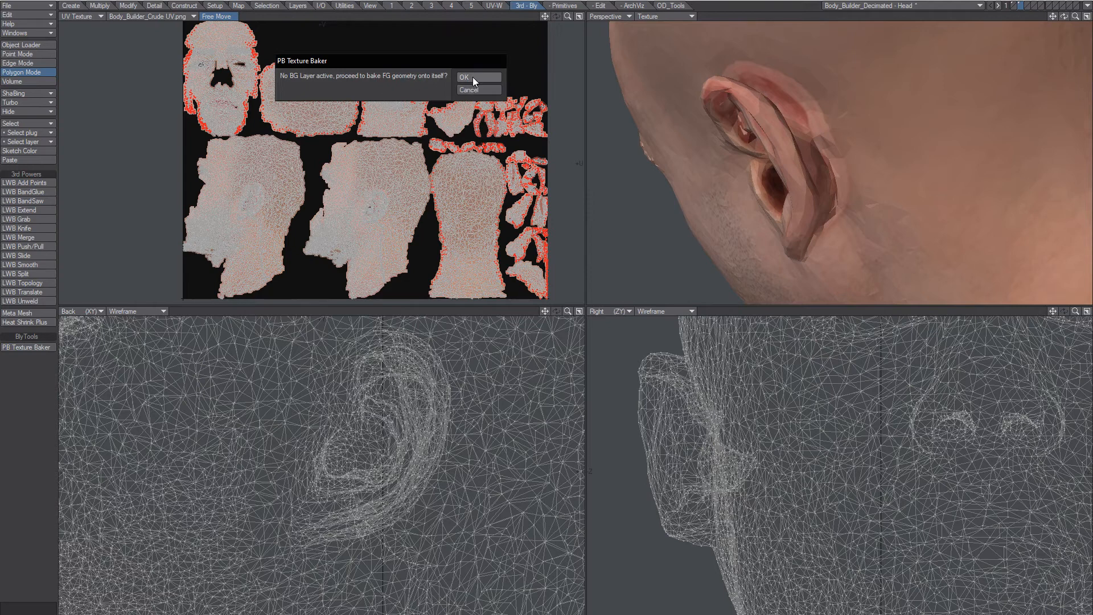
# Confirm baking the head geometry onto itself and orbit to a three-quarter angle.
pyautogui.click(476, 78)
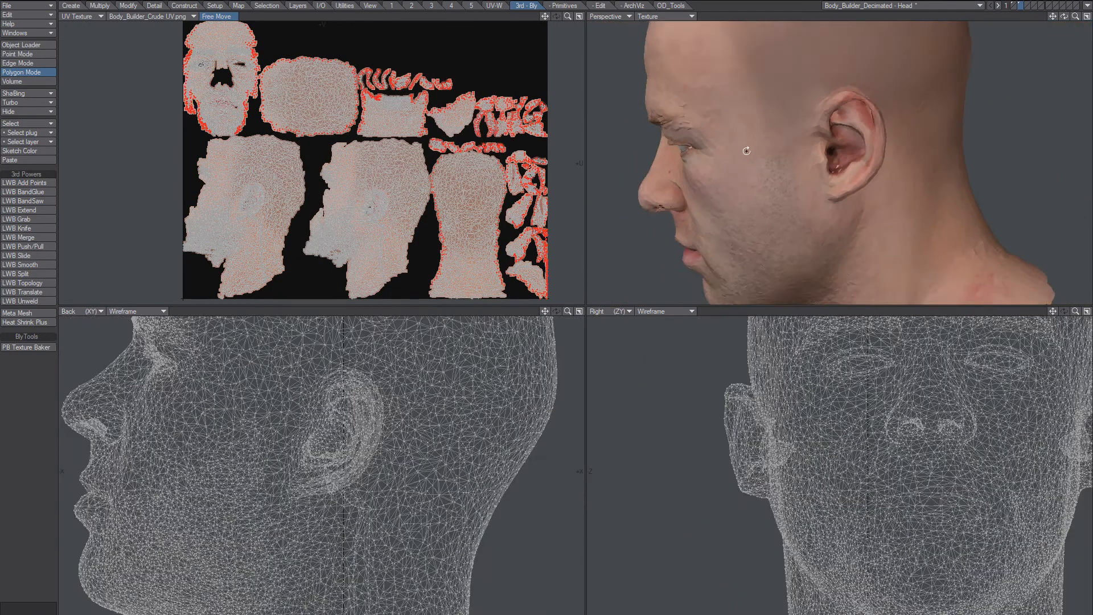
pyautogui.keyDown('alt'); pyautogui.moveTo(746, 150); pyautogui.dragTo(812, 132); pyautogui.keyUp('alt')
pyautogui.keyDown('alt'); pyautogui.keyDown('shift'); pyautogui.moveTo(811, 132); pyautogui.dragTo(832, 109); pyautogui.keyUp('shift'); pyautogui.keyUp('alt')
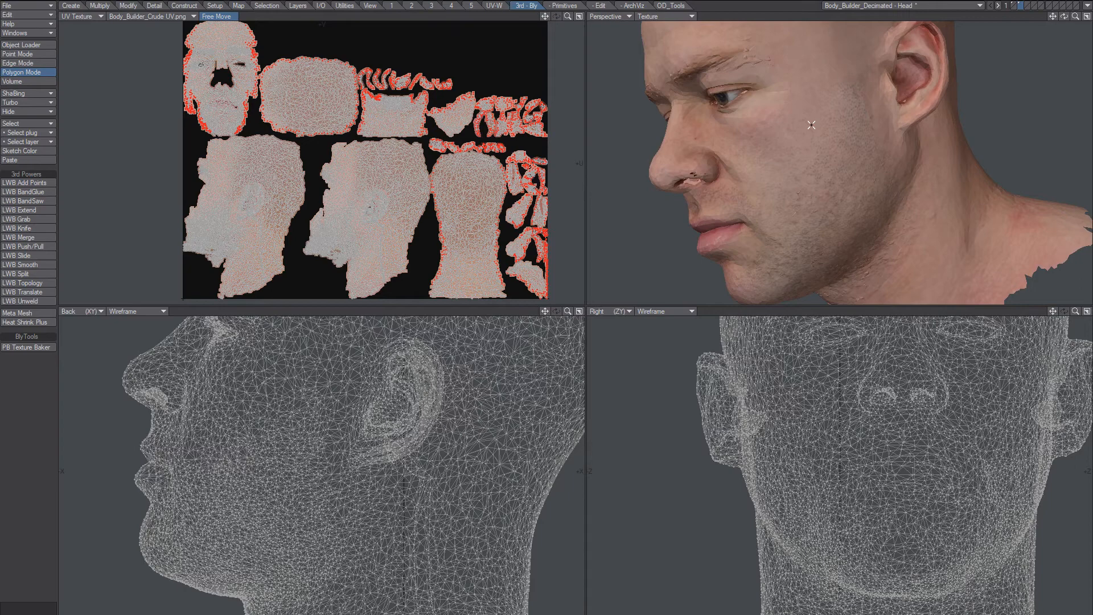
# Maximize the Perspective view, fit the head, and open Subdivide Polygons with Metaform.
pyautogui.click(1088, 18)
pyautogui.press('a')
pyautogui.keyDown('alt'); pyautogui.moveTo(637, 328); pyautogui.dragTo(587, 268); pyautogui.keyUp('alt')
pyautogui.hotkey('shift', 'd')
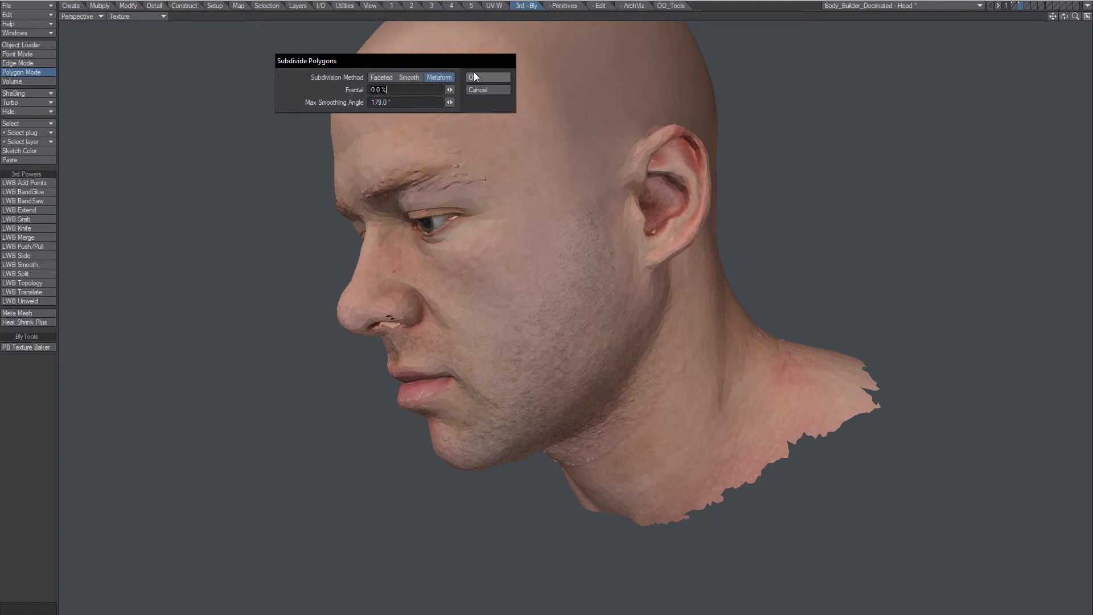
# Apply the Metaform subdivision and orbit to inspect the smoother textured head.
pyautogui.click(477, 77)
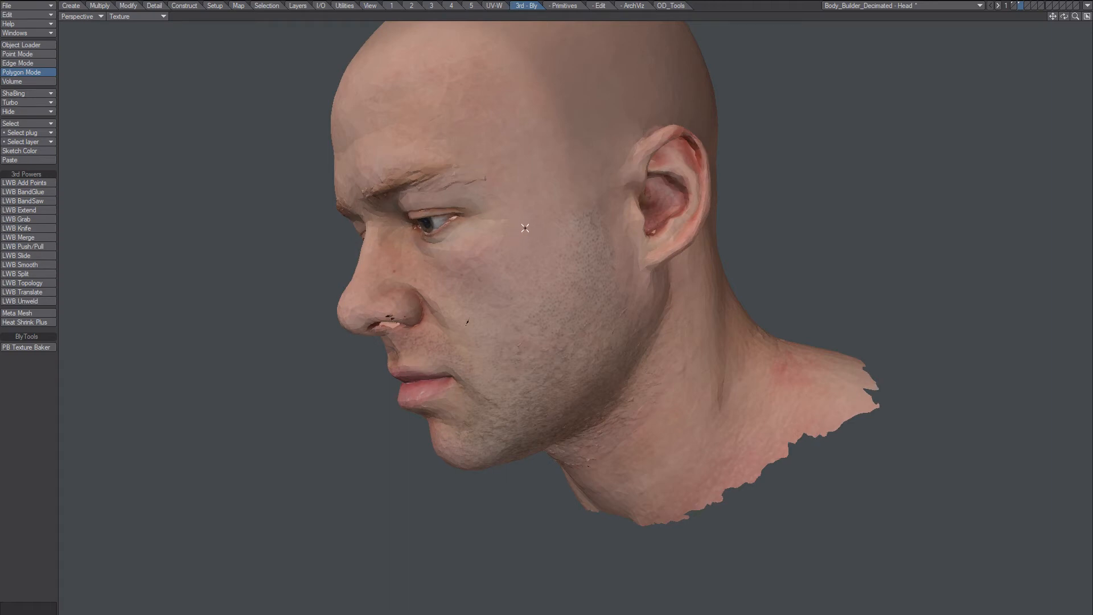
pyautogui.keyDown('alt'); pyautogui.moveTo(525, 228); pyautogui.dragTo(729, 100); pyautogui.keyUp('alt')
pyautogui.click(1087, 16)
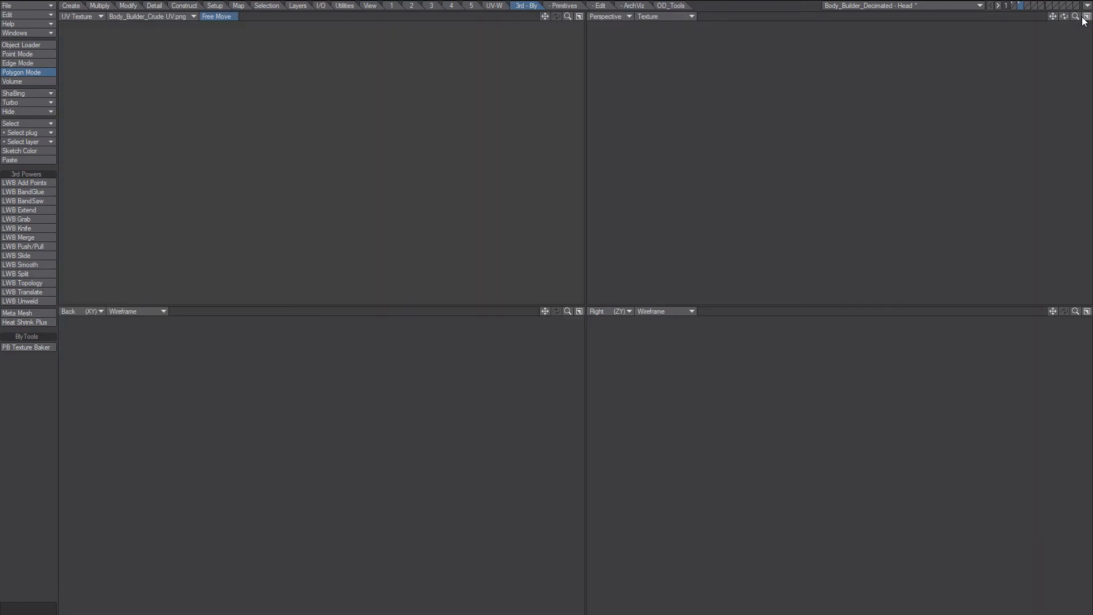
pyautogui.scroll(7, 297, 161)
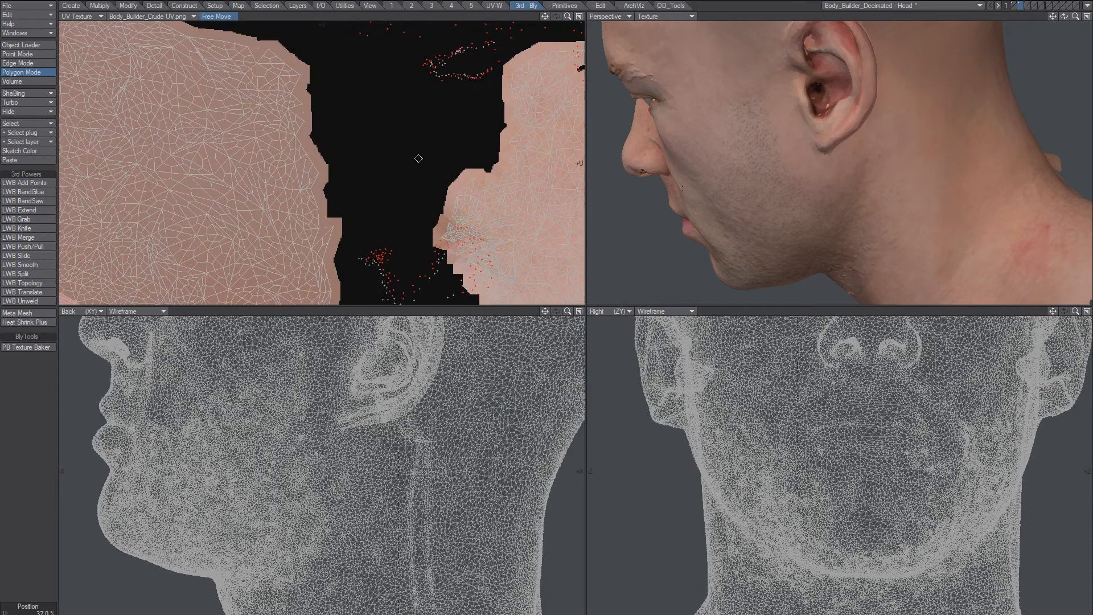
pyautogui.keyDown('alt'); pyautogui.moveTo(325, 199); pyautogui.dragTo(472, 185); pyautogui.keyUp('alt')
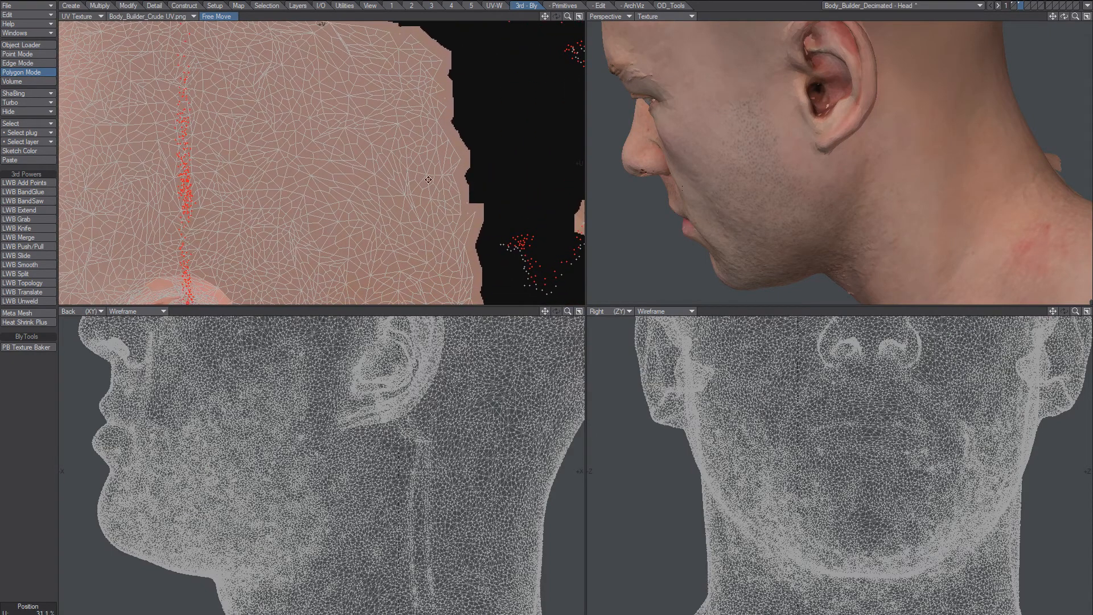
pyautogui.moveTo(382, 170)
pyautogui.keyDown('alt'); pyautogui.mouseDown()
pyautogui.moveTo(408, 154)
pyautogui.moveTo(444, 88)
pyautogui.mouseUp(); pyautogui.keyUp('alt')
pyautogui.moveTo(354, 227)
pyautogui.keyDown('alt'); pyautogui.mouseDown()
pyautogui.moveTo(457, 141)
pyautogui.moveTo(390, 235)
pyautogui.mouseUp(); pyautogui.keyUp('alt')
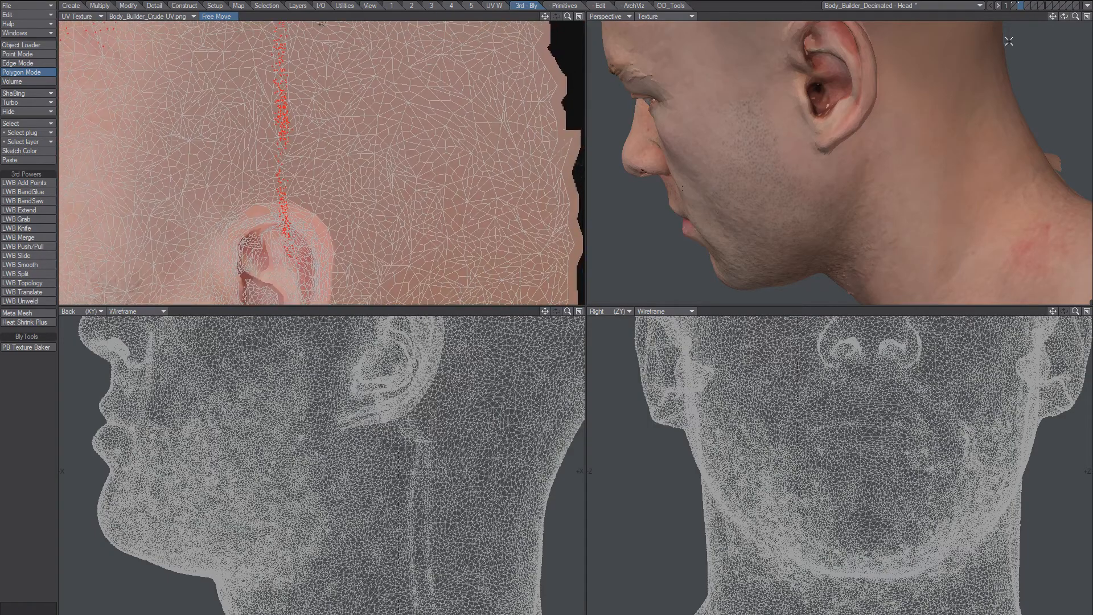
pyautogui.click(1086, 16)
pyautogui.keyDown('alt'); pyautogui.moveTo(581, 278); pyautogui.dragTo(533, 330); pyautogui.keyUp('alt')
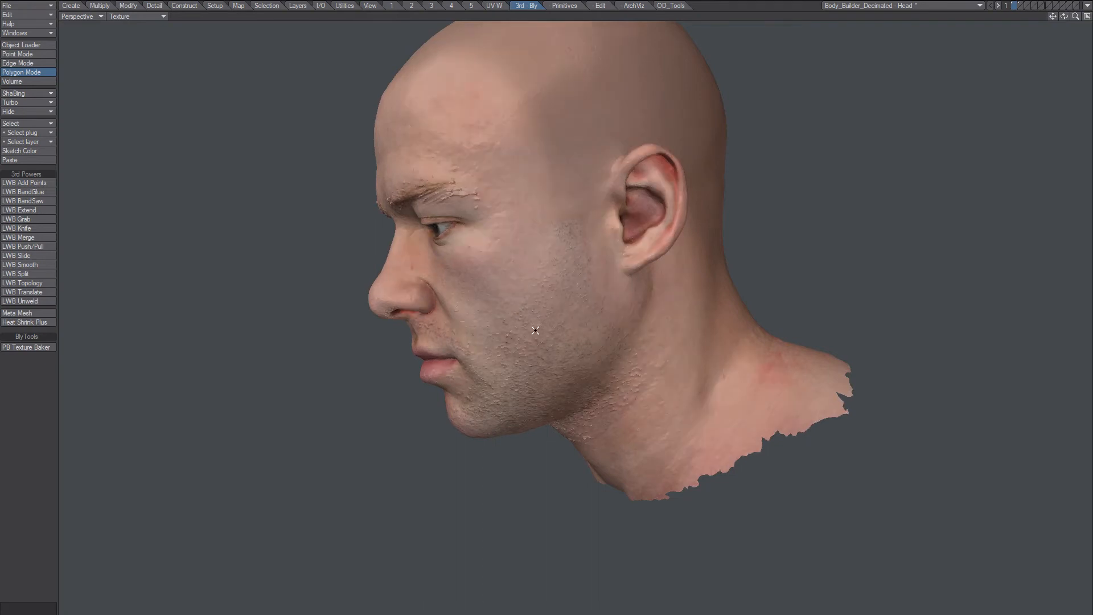
# Set the Perspective view to Wireframe, compare layers 1 and 2, and restore four views.
pyautogui.click(162, 16)
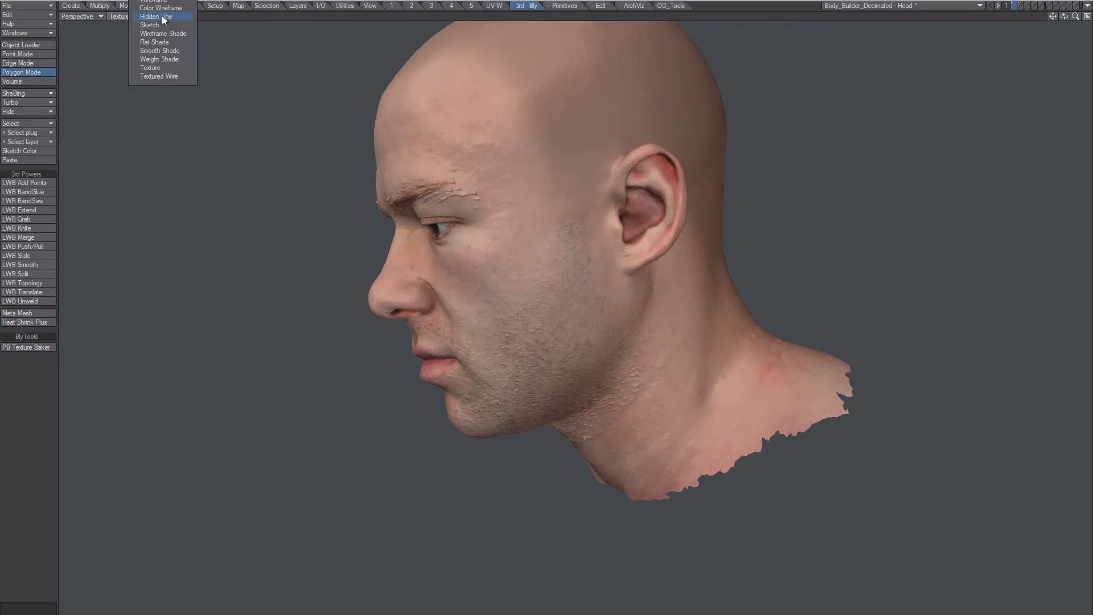
pyautogui.click(158, 1)
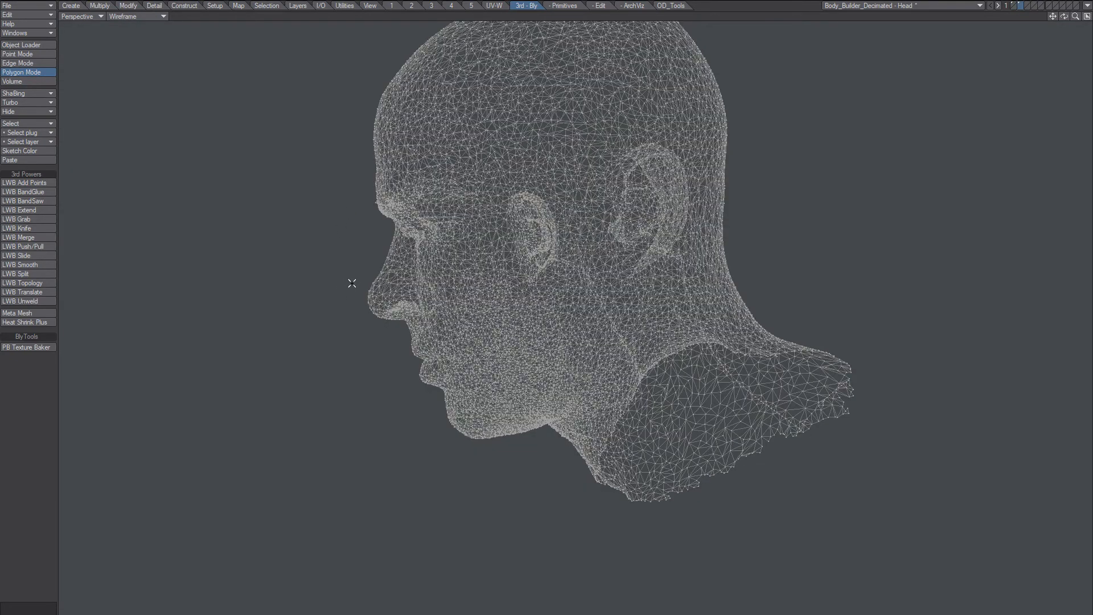
pyautogui.press('1')
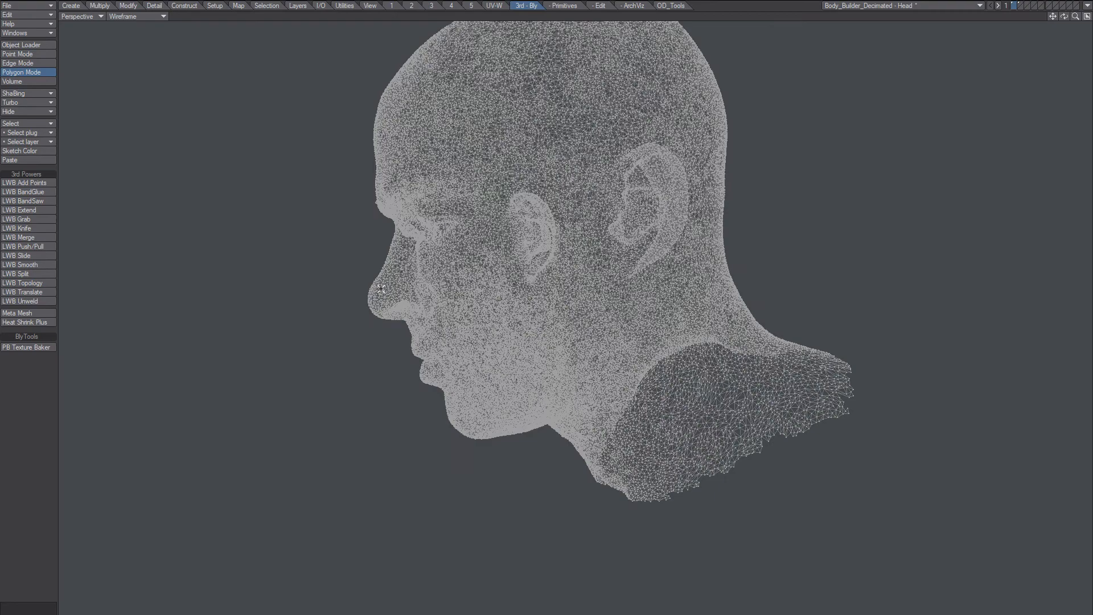
pyautogui.press('2')
pyautogui.keyDown('alt'); pyautogui.moveTo(387, 288); pyautogui.dragTo(562, 262); pyautogui.keyUp('alt')
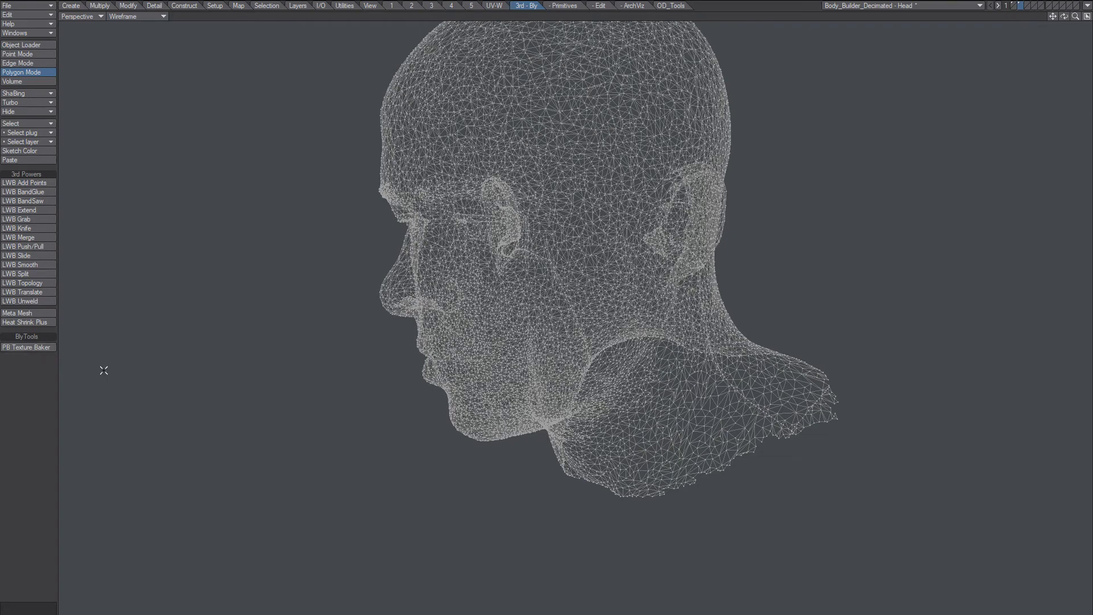
pyautogui.click(1087, 16)
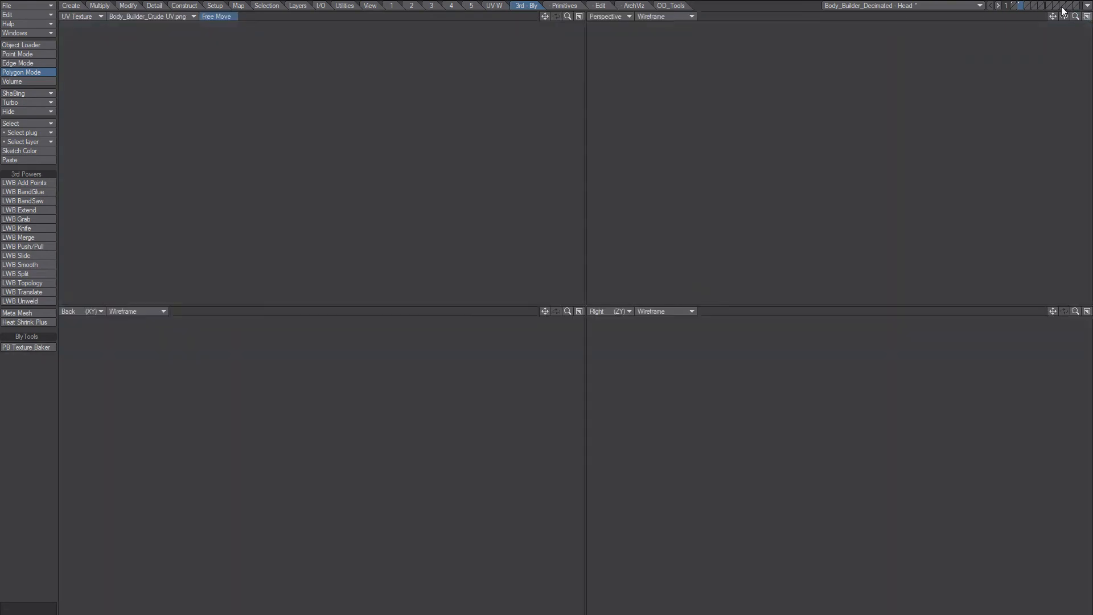
# Fit all views, switch Perspective to Texture shading, and maximize it to view the skinned head.
pyautogui.press('a')
pyautogui.keyDown('alt'); pyautogui.moveTo(821, 183); pyautogui.dragTo(772, 73); pyautogui.keyUp('alt')
pyautogui.click(663, 17)
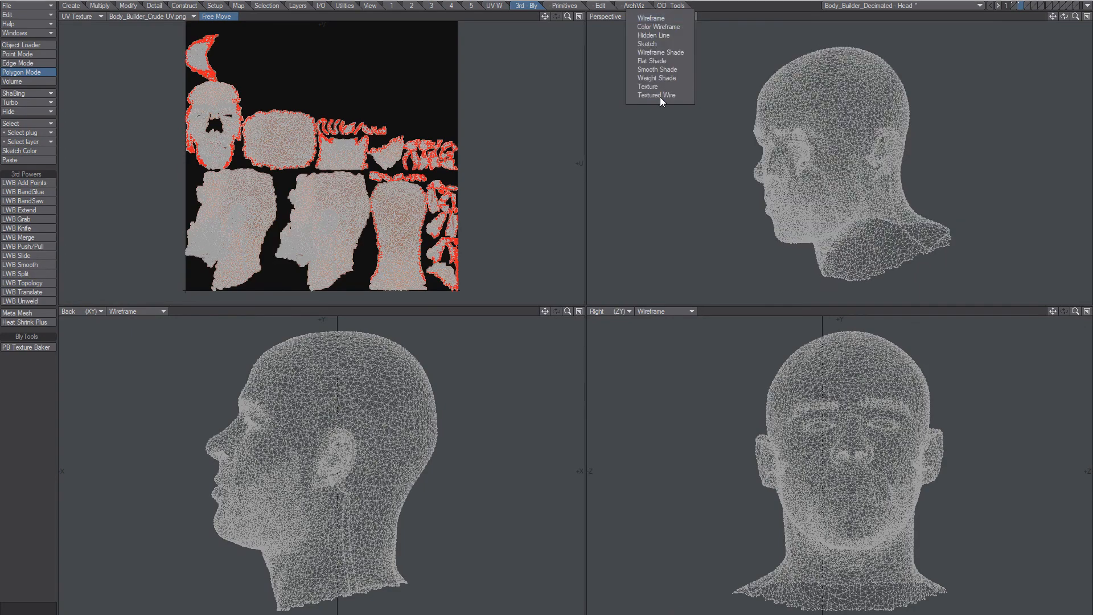
pyautogui.click(655, 98)
pyautogui.click(1086, 17)
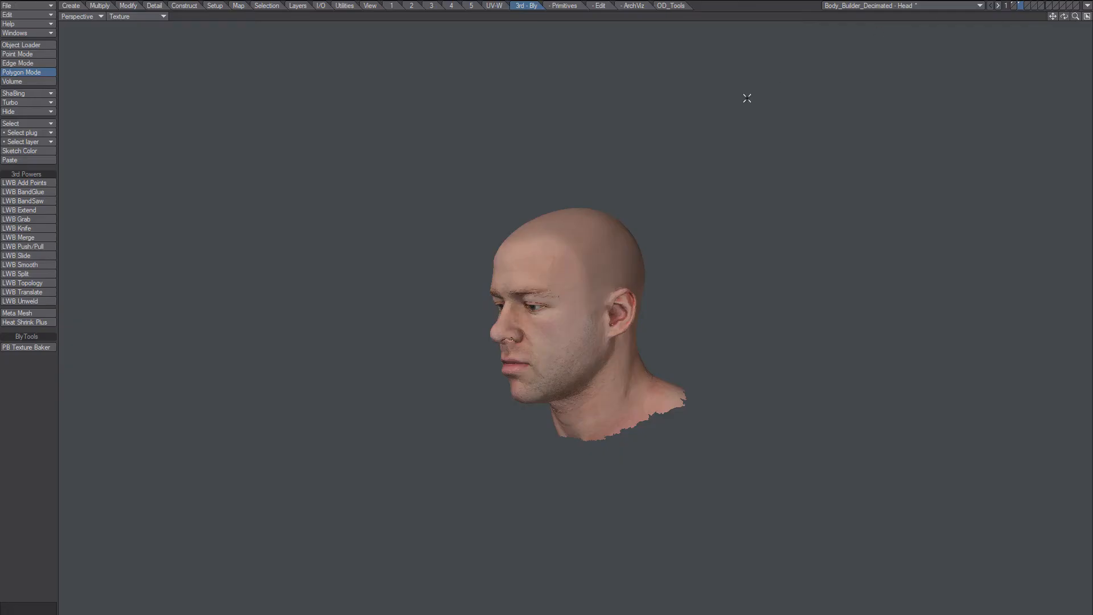
pyautogui.scroll(5, 575, 361)
pyautogui.keyDown('alt'); pyautogui.moveTo(600, 388); pyautogui.dragTo(589, 350); pyautogui.keyUp('alt')
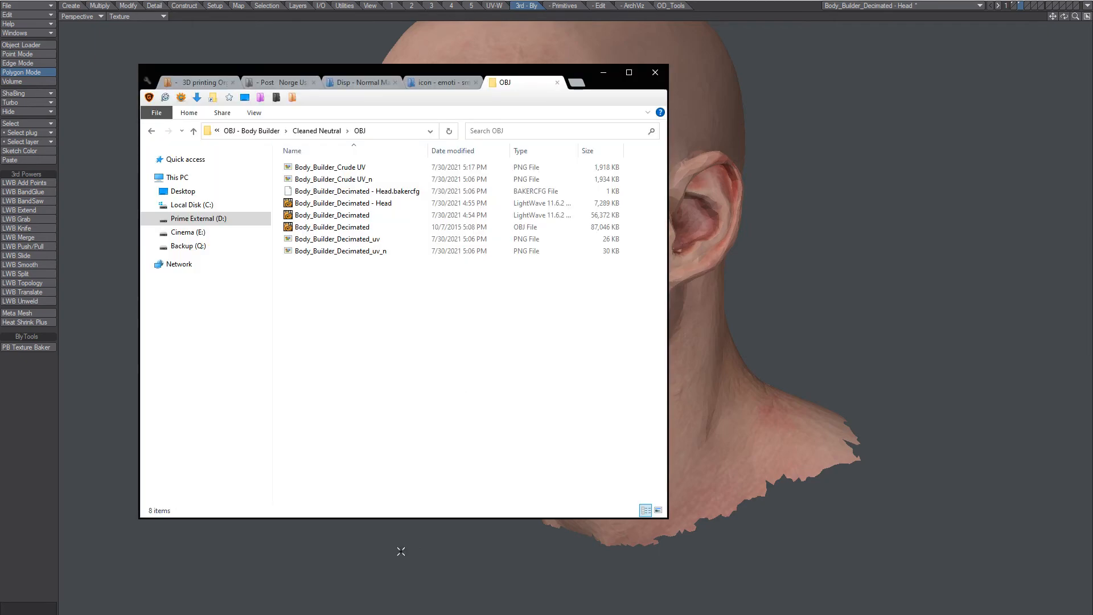
pyautogui.click(368, 181)
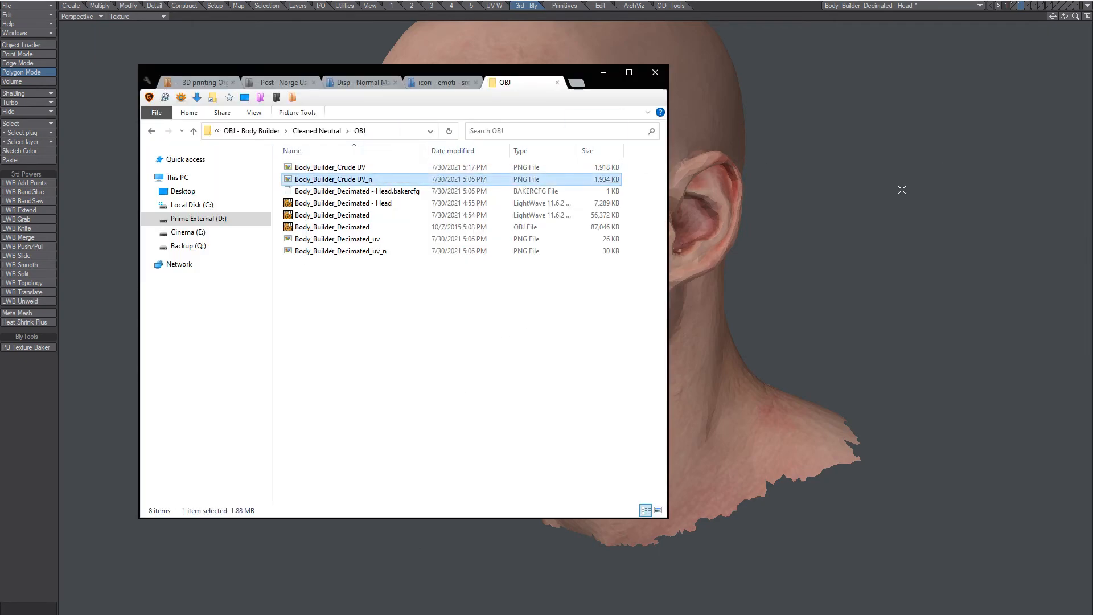
pyautogui.click(896, 188)
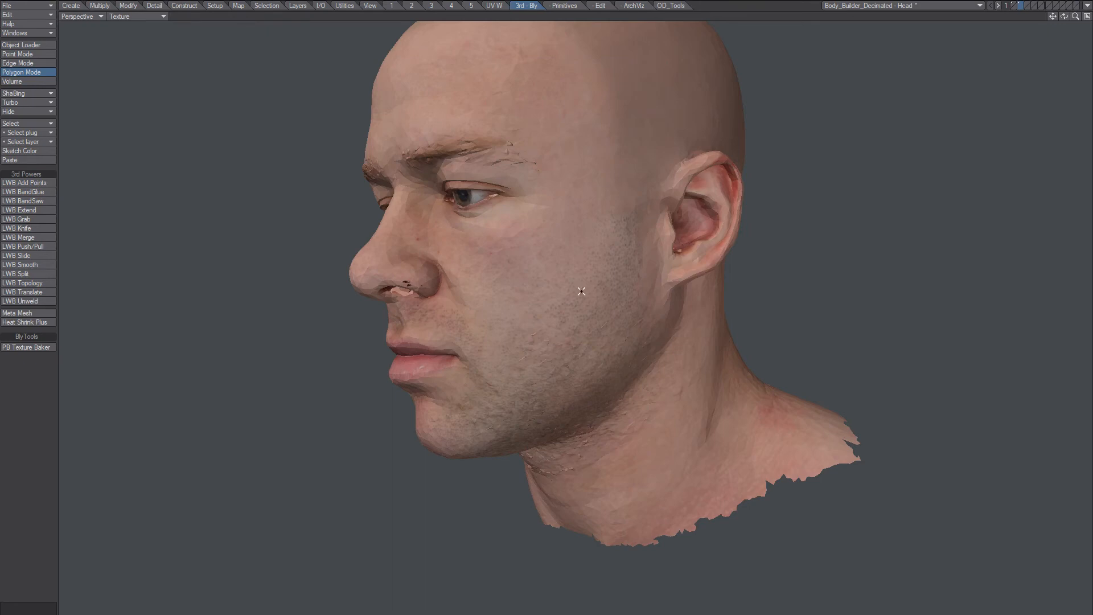
# Check the Surface Editor and the list of loaded images.
pyautogui.press('F5')
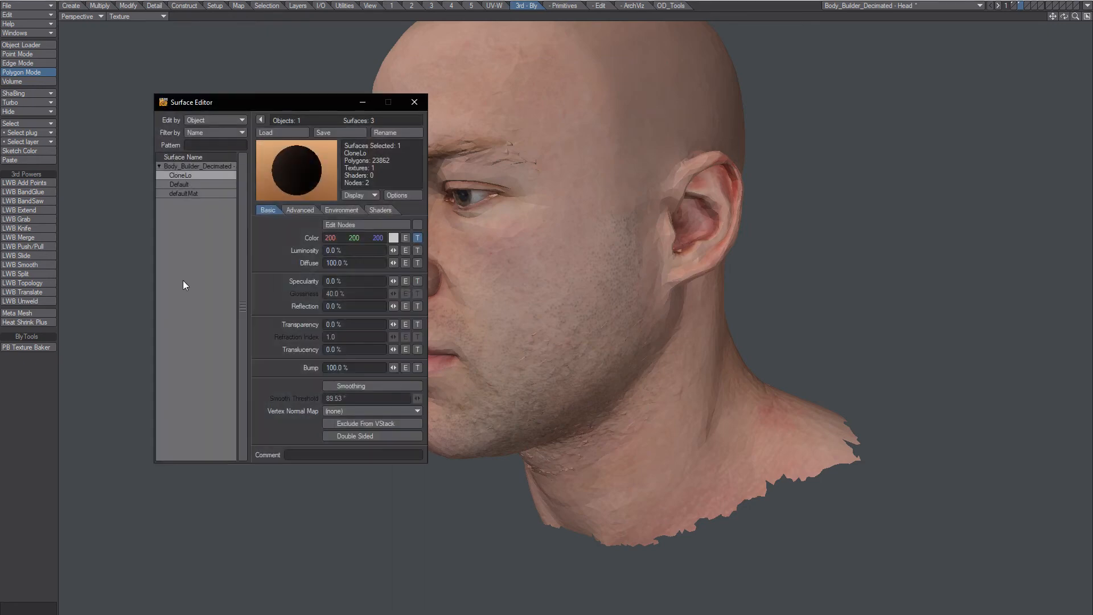
pyautogui.click(403, 103)
pyautogui.press('F6')
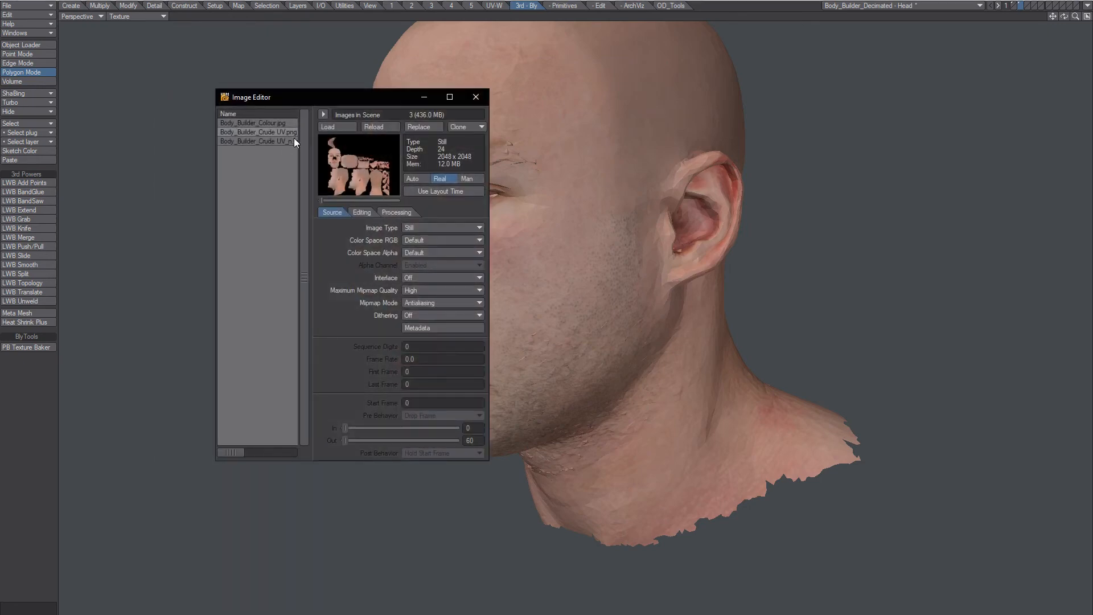
pyautogui.click(476, 97)
# Set the CloneLo colour texture image to Body_Builder_Crude UV_n.png.
pyautogui.press('F5')
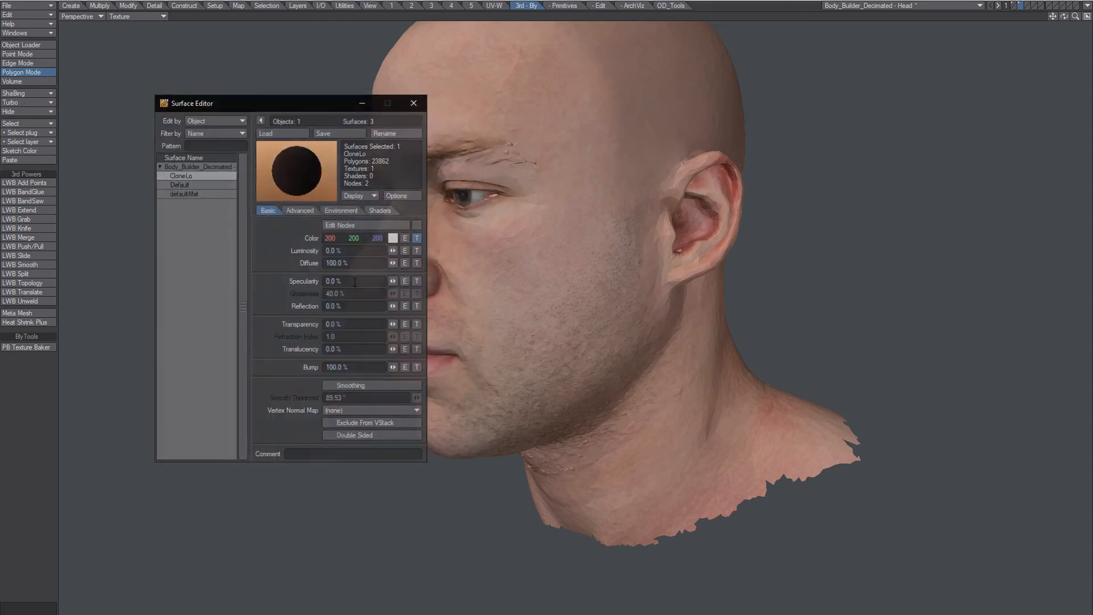
pyautogui.click(418, 237)
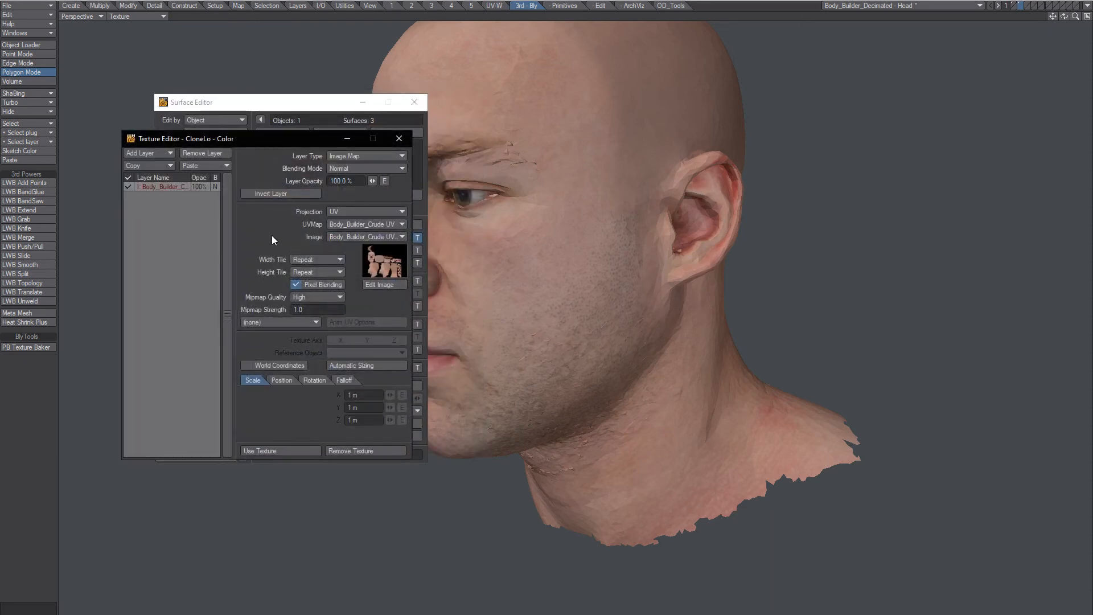
pyautogui.click(357, 237)
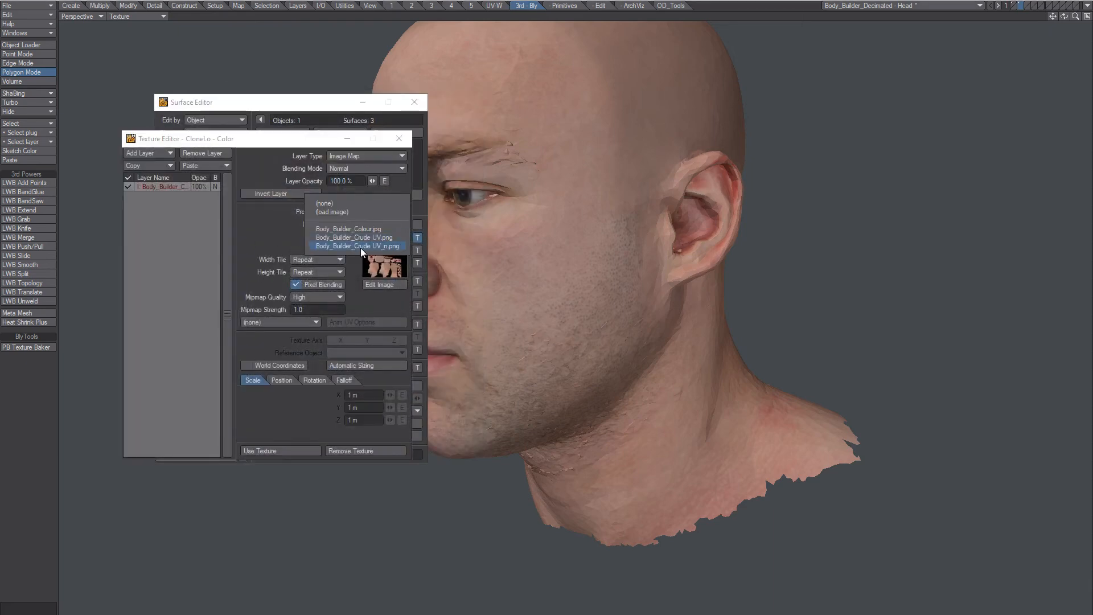
pyautogui.click(361, 248)
pyautogui.click(399, 139)
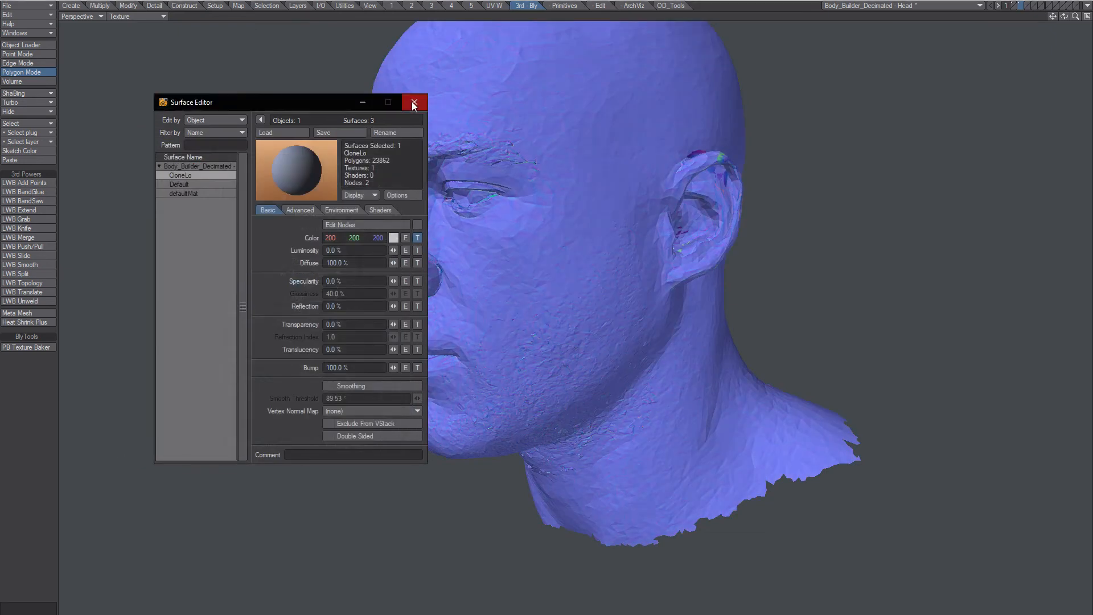
pyautogui.click(415, 102)
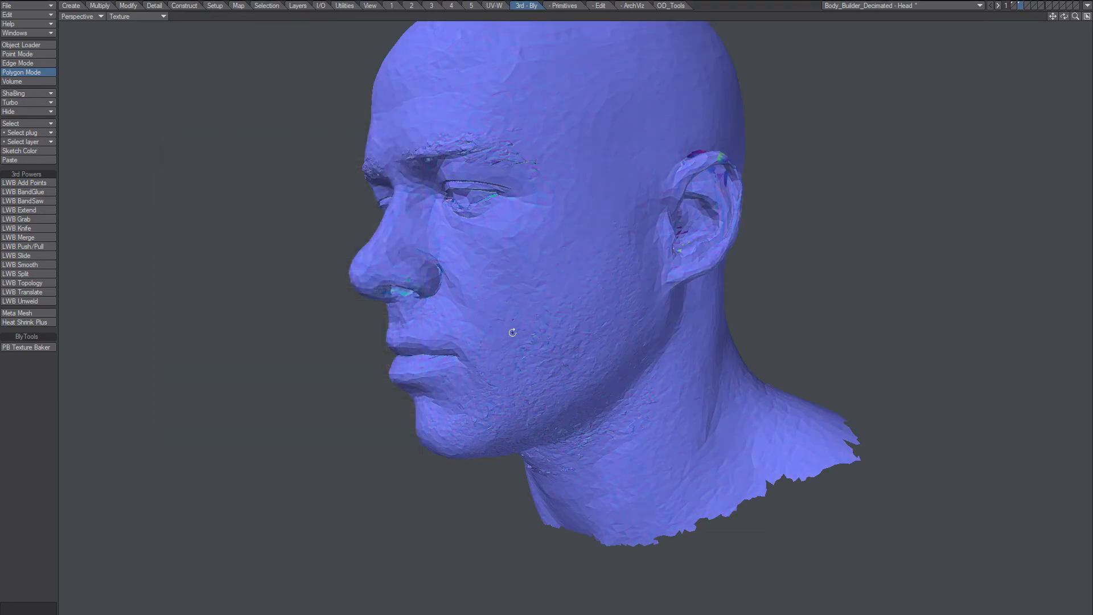
# Orbit around the blue normal-mapped head and select a few upper-ear polygons.
pyautogui.keyDown('alt'); pyautogui.moveTo(512, 331); pyautogui.dragTo(541, 326); pyautogui.keyUp('alt')
pyautogui.press('F5')
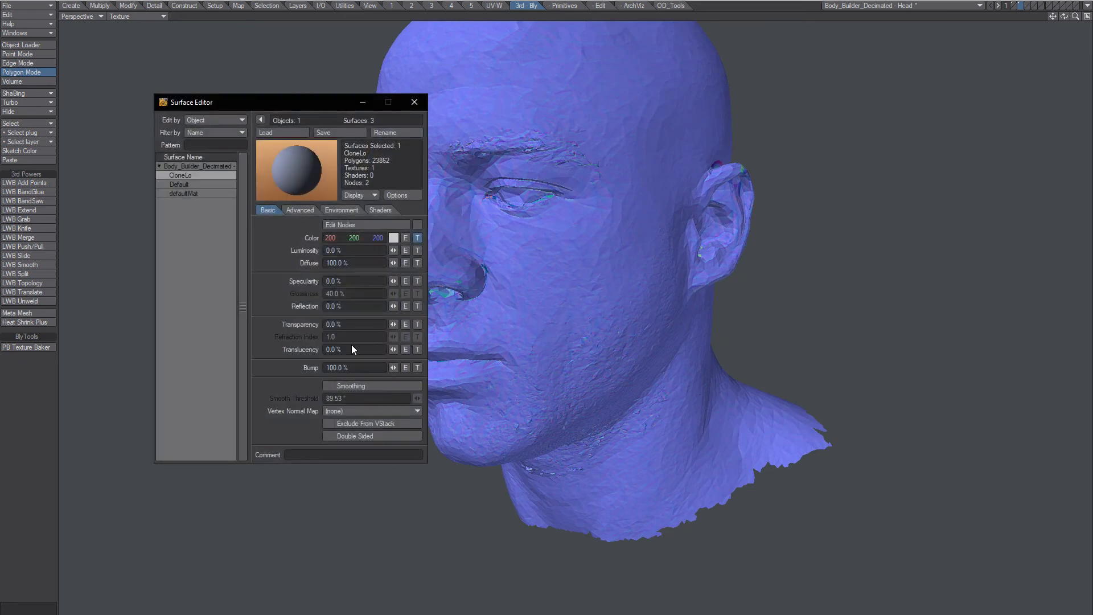
pyautogui.click(414, 102)
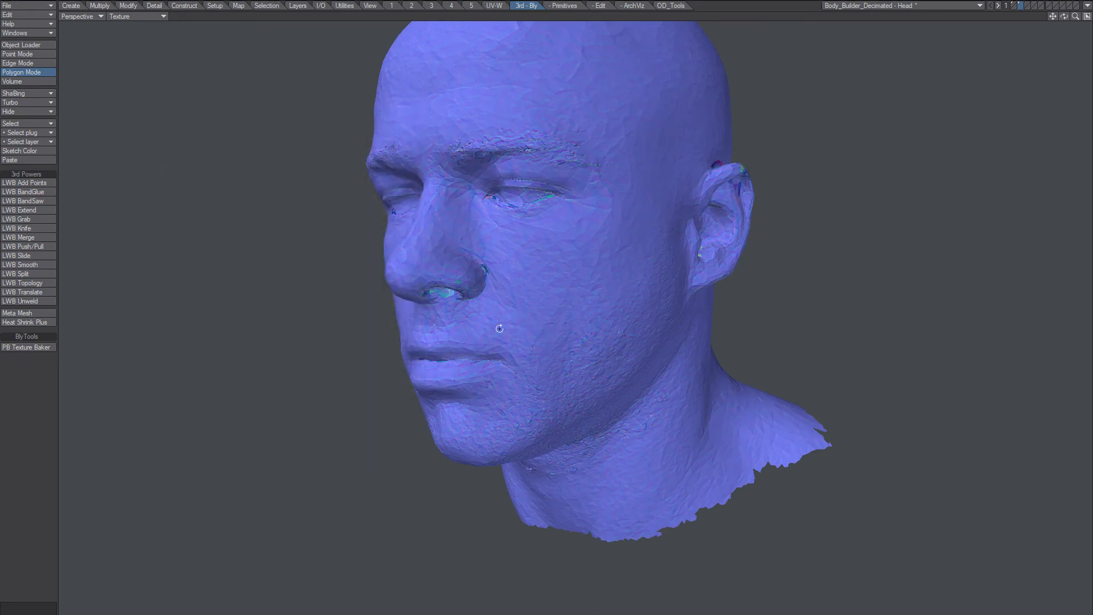
pyautogui.keyDown('alt'); pyautogui.moveTo(500, 318); pyautogui.dragTo(552, 302); pyautogui.keyUp('alt')
pyautogui.moveTo(514, 228)
pyautogui.mouseDown()
pyautogui.moveTo(581, 252)
pyautogui.moveTo(590, 311)
pyautogui.mouseUp()
pyautogui.press('/')
pyautogui.moveTo(522, 252)
pyautogui.mouseDown()
pyautogui.moveTo(517, 264)
pyautogui.moveTo(511, 247)
pyautogui.mouseUp()
pyautogui.click(52, 347)
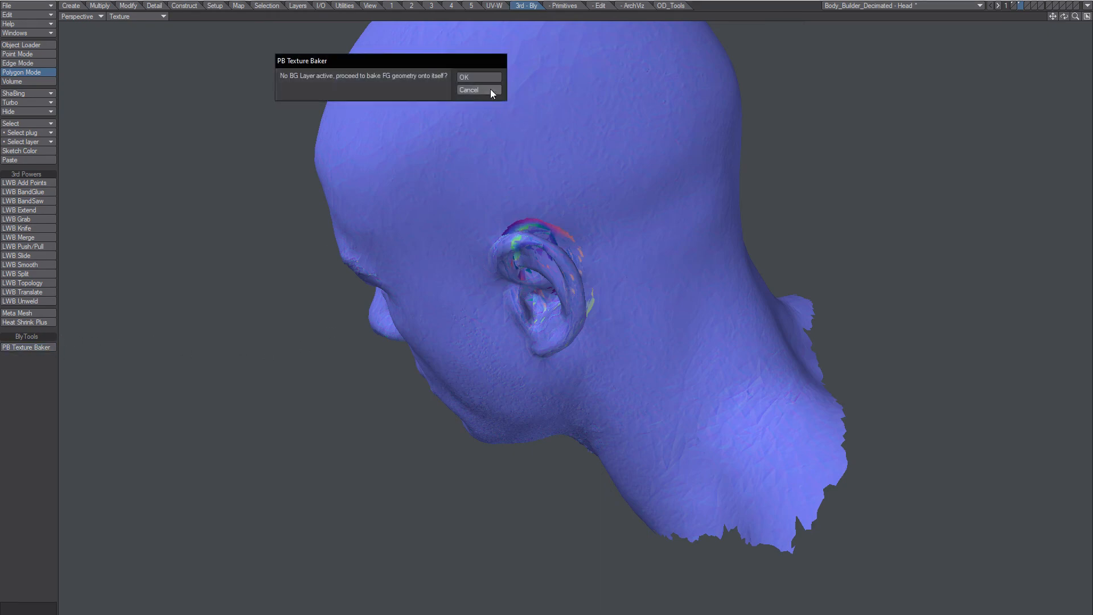
pyautogui.click(490, 89)
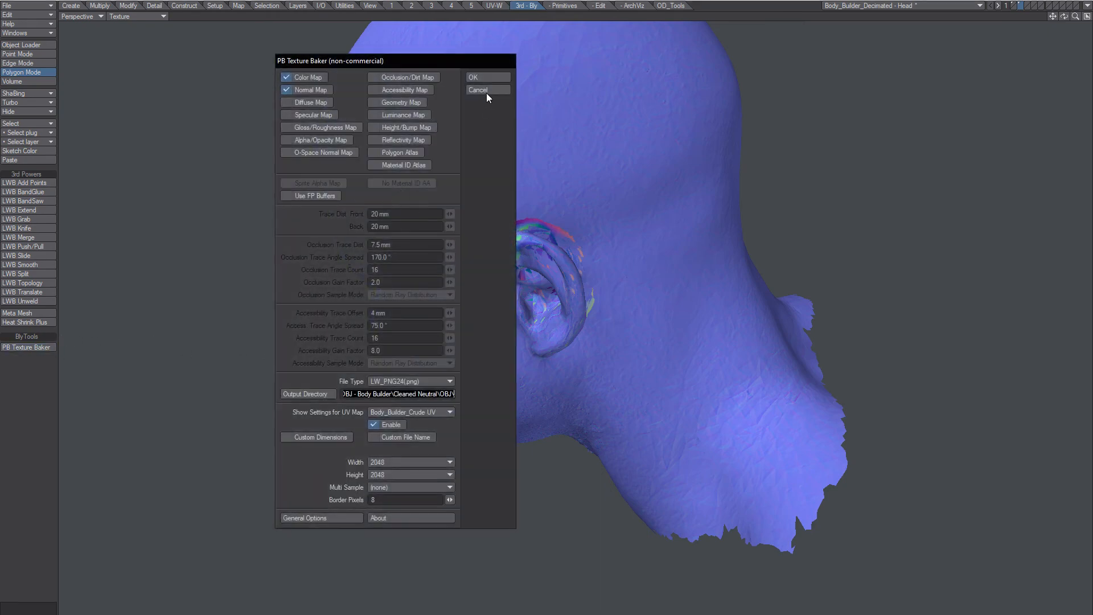
pyautogui.click(486, 93)
pyautogui.moveTo(462, 312)
pyautogui.keyDown('alt'); pyautogui.mouseDown()
pyautogui.moveTo(593, 332)
pyautogui.moveTo(648, 264)
pyautogui.moveTo(586, 298)
pyautogui.moveTo(602, 287)
pyautogui.moveTo(603, 258)
pyautogui.moveTo(598, 305)
pyautogui.moveTo(672, 343)
pyautogui.moveTo(650, 290)
pyautogui.moveTo(598, 256)
pyautogui.moveTo(610, 303)
pyautogui.moveTo(610, 288)
pyautogui.moveTo(593, 327)
pyautogui.moveTo(609, 317)
pyautogui.mouseUp(); pyautogui.keyUp('alt')
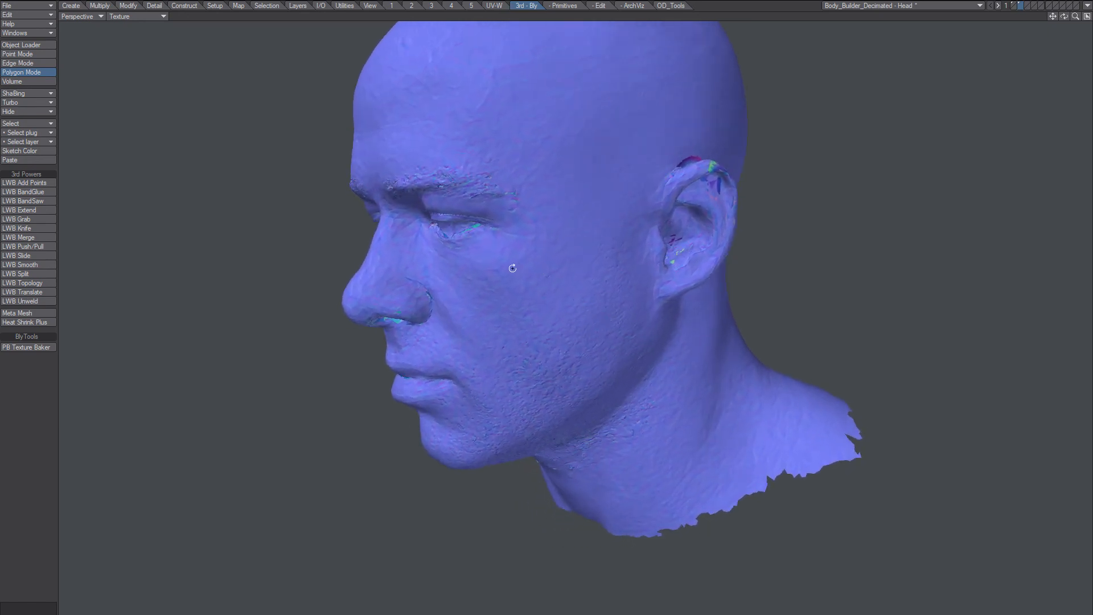
pyautogui.scroll(5, 557, 251)
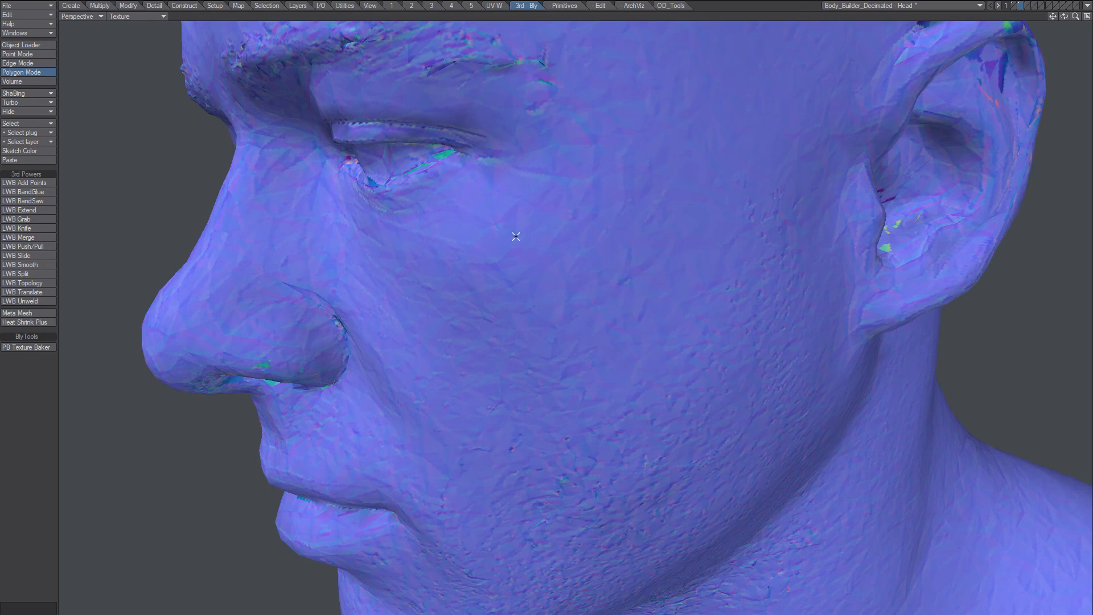
pyautogui.keyDown('alt'); pyautogui.moveTo(516, 236); pyautogui.dragTo(535, 296); pyautogui.keyUp('alt')
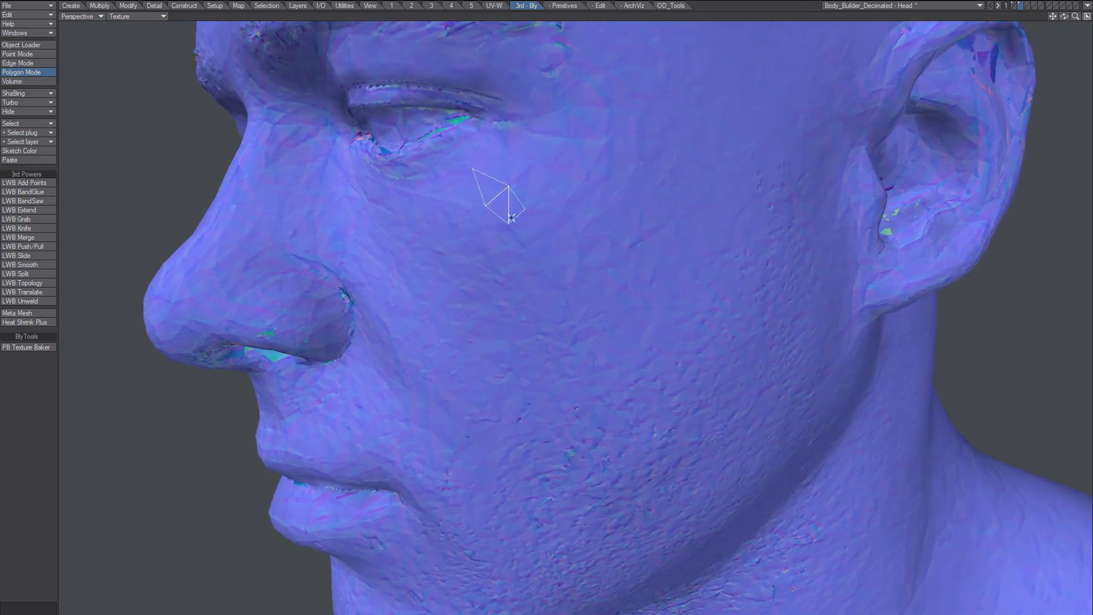
pyautogui.keyDown('alt'); pyautogui.moveTo(581, 252); pyautogui.dragTo(556, 259); pyautogui.keyUp('alt')
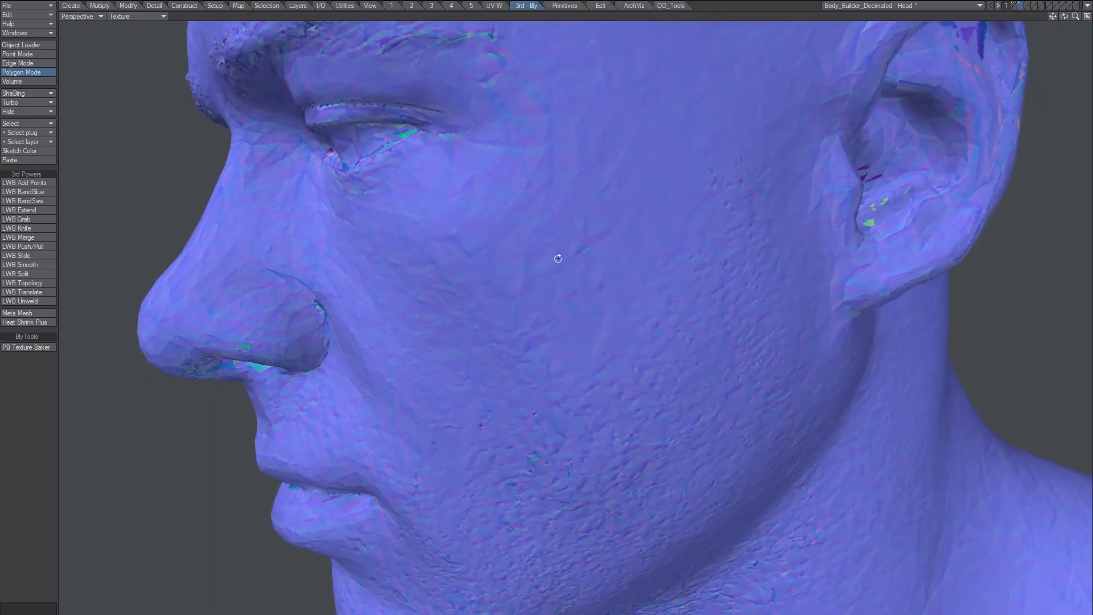
pyautogui.moveTo(471, 181); pyautogui.dragTo(526, 229)
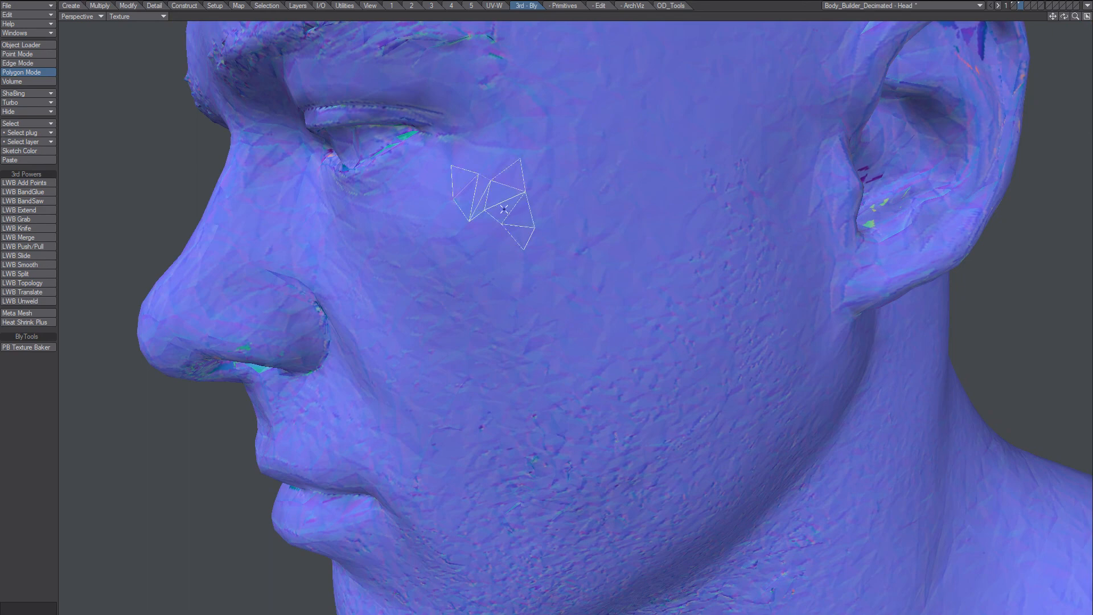
pyautogui.keyDown('alt'); pyautogui.moveTo(514, 186); pyautogui.dragTo(617, 356); pyautogui.keyUp('alt')
pyautogui.keyDown('alt'); pyautogui.moveTo(609, 307); pyautogui.dragTo(573, 207); pyautogui.keyUp('alt')
pyautogui.scroll(-2, 574, 267)
pyautogui.keyDown('alt'); pyautogui.moveTo(604, 268); pyautogui.dragTo(581, 222); pyautogui.keyUp('alt')
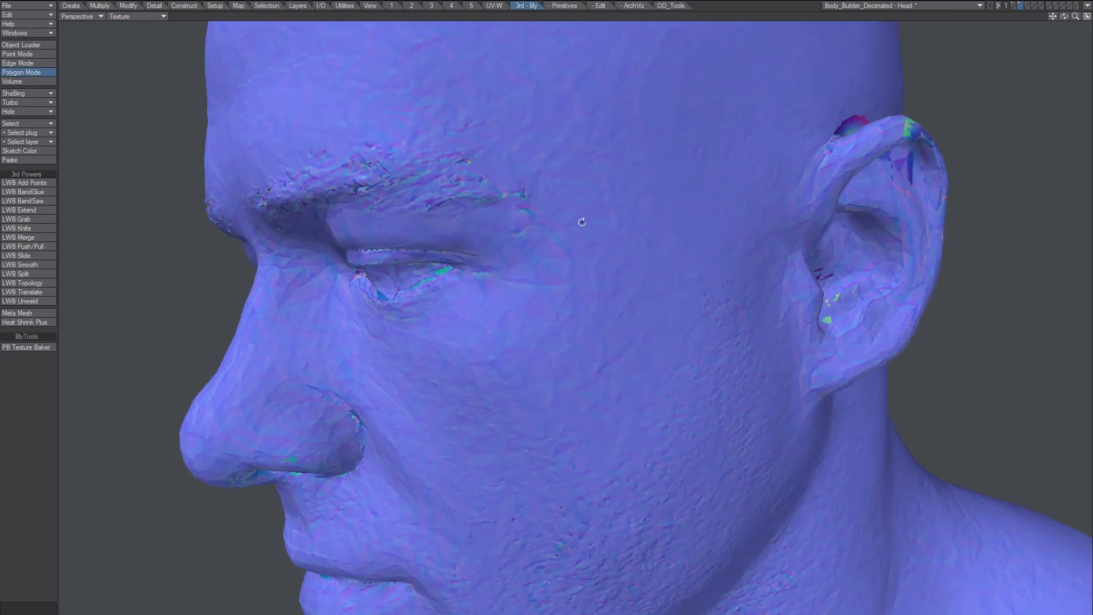
pyautogui.moveTo(602, 268)
pyautogui.keyDown('alt'); pyautogui.mouseDown()
pyautogui.moveTo(582, 262)
pyautogui.moveTo(615, 260)
pyautogui.moveTo(586, 289)
pyautogui.moveTo(588, 254)
pyautogui.mouseUp(); pyautogui.keyUp('alt')
pyautogui.keyDown('alt'); pyautogui.keyDown('shift'); pyautogui.moveTo(597, 311); pyautogui.dragTo(565, 253); pyautogui.keyUp('shift'); pyautogui.keyUp('alt')
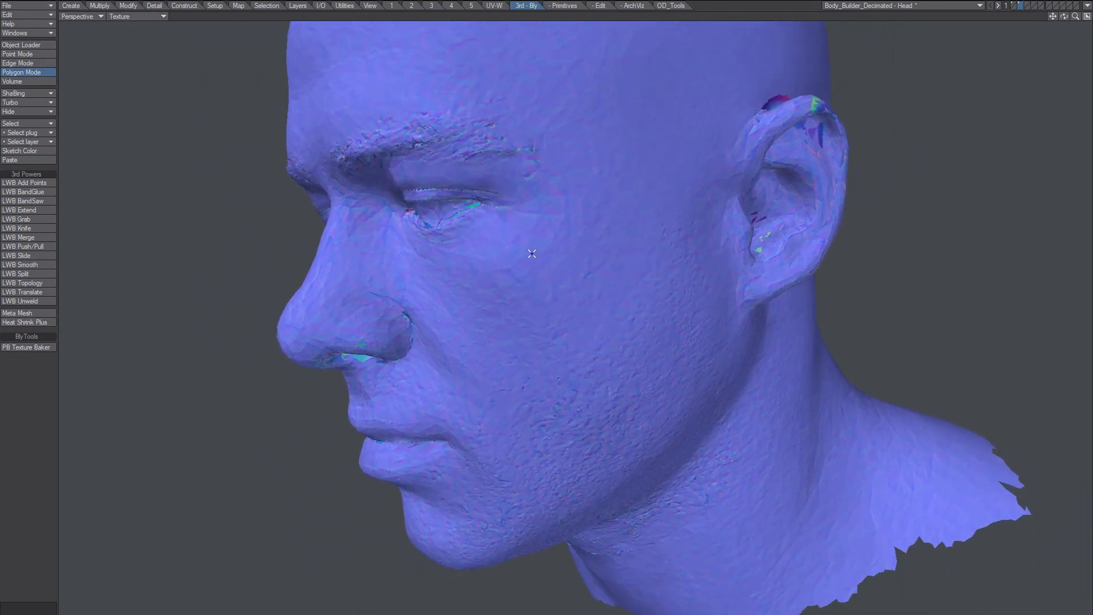
pyautogui.press('F6')
pyautogui.click(476, 97)
# Switch the CloneLo colour texture back to Body_Builder_Crude UV.png and rotate the head slightly.
pyautogui.press('F5')
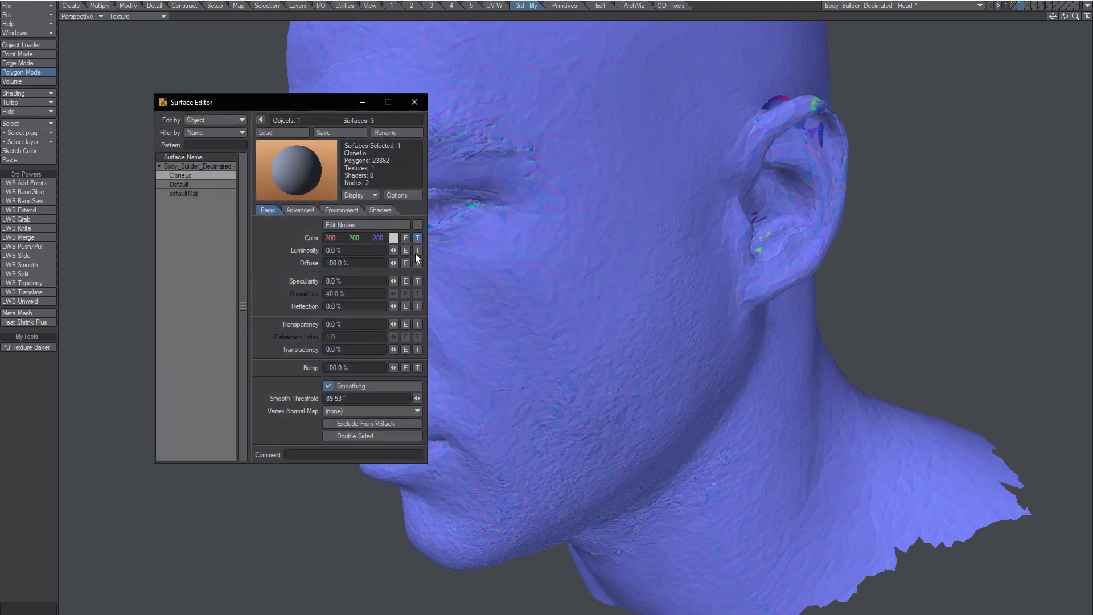
pyautogui.click(418, 238)
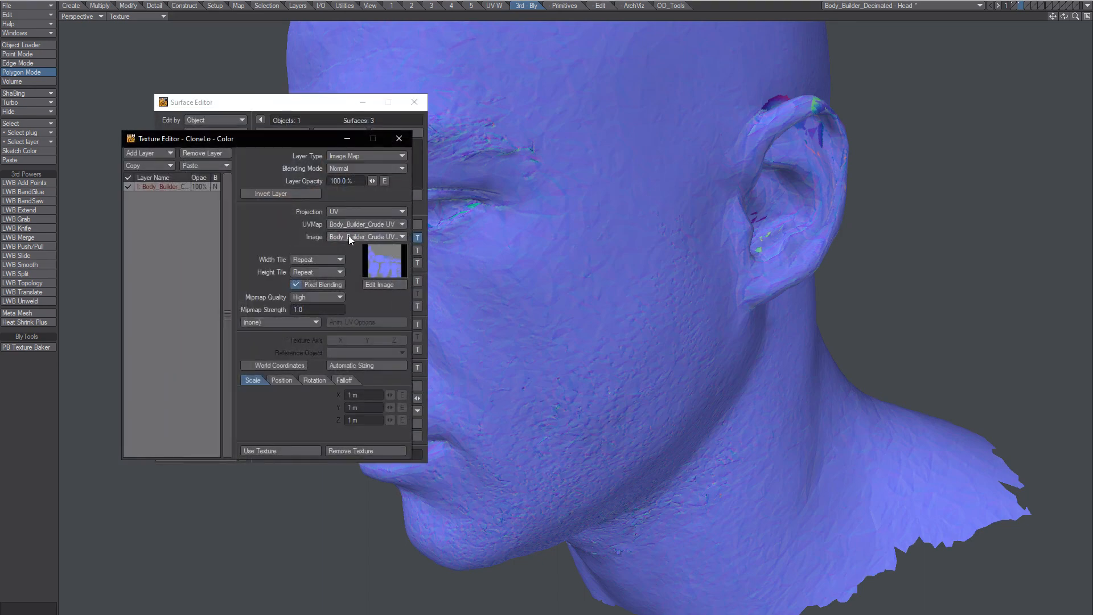
pyautogui.click(364, 237)
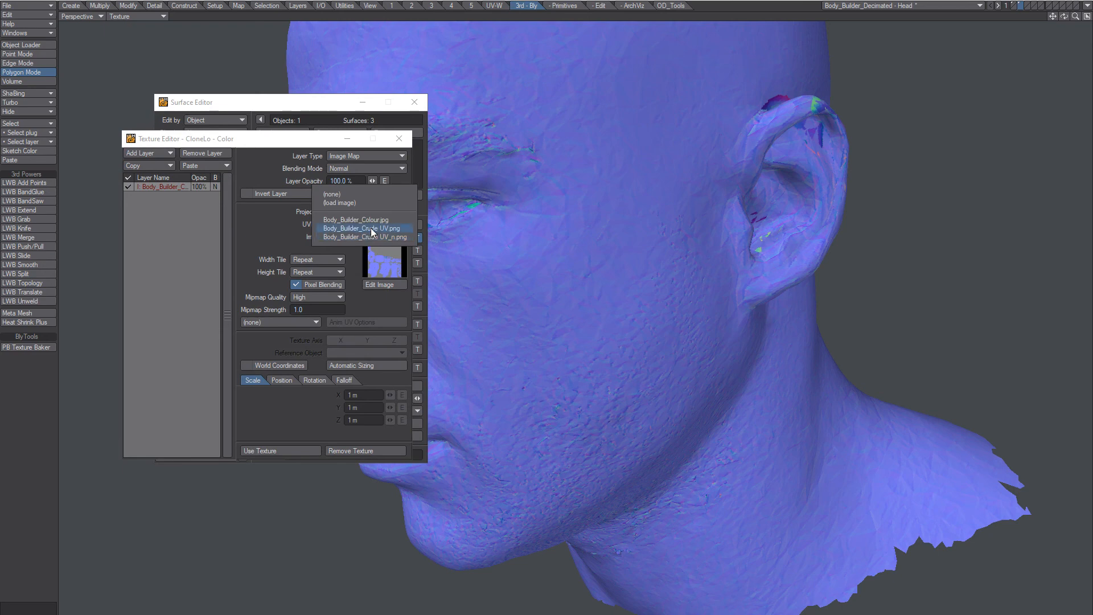
pyautogui.click(371, 228)
pyautogui.click(399, 138)
pyautogui.click(415, 103)
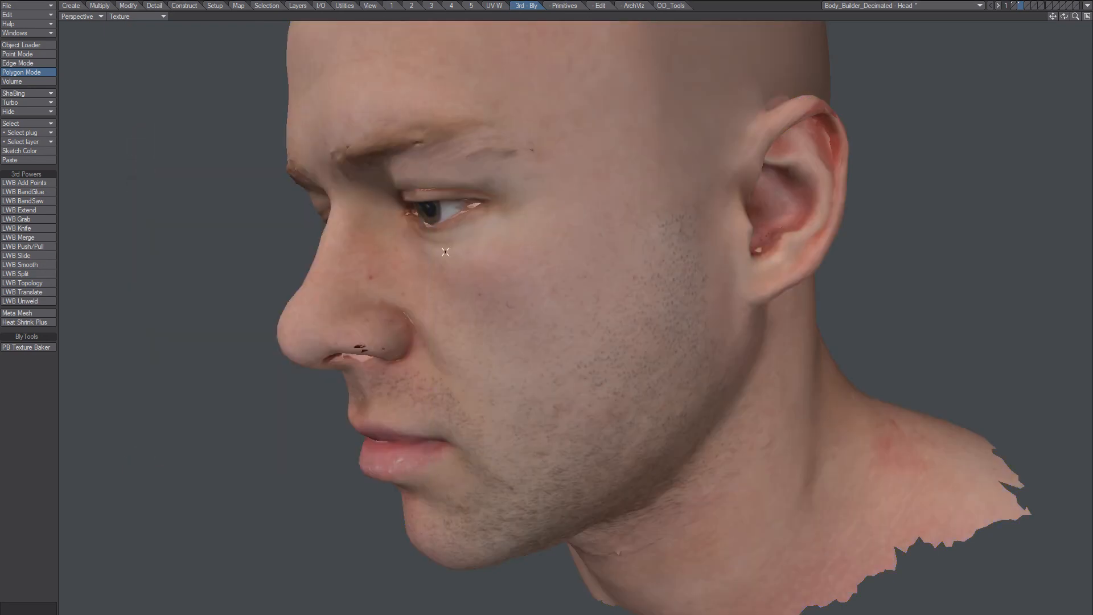
pyautogui.scroll(-1, 538, 256)
pyautogui.keyDown('alt'); pyautogui.moveTo(537, 256); pyautogui.dragTo(514, 291); pyautogui.keyUp('alt')
pyautogui.scroll(-2, 523, 269)
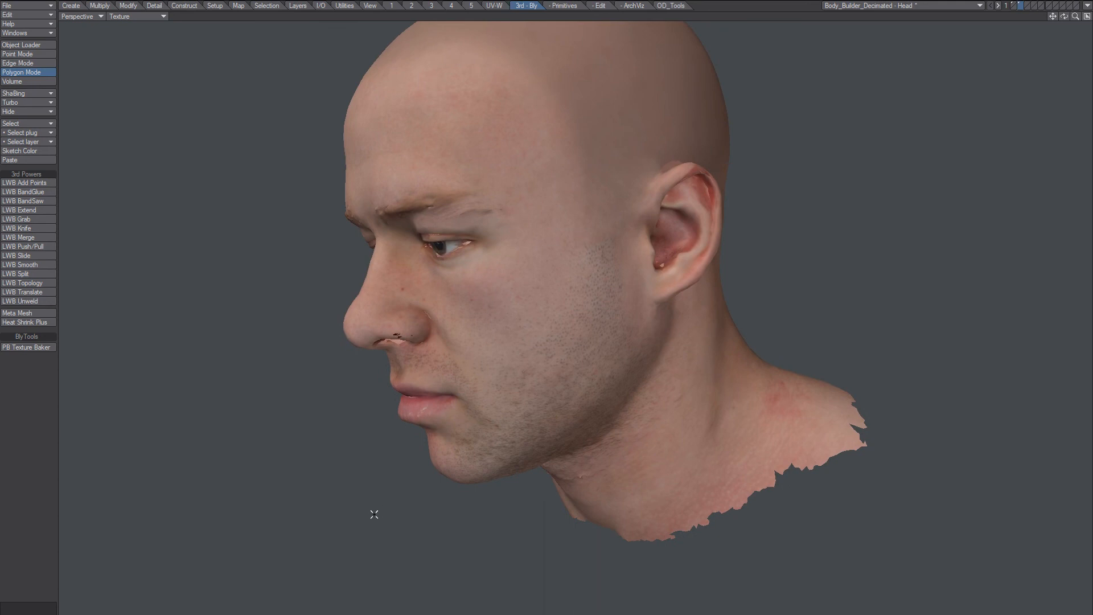